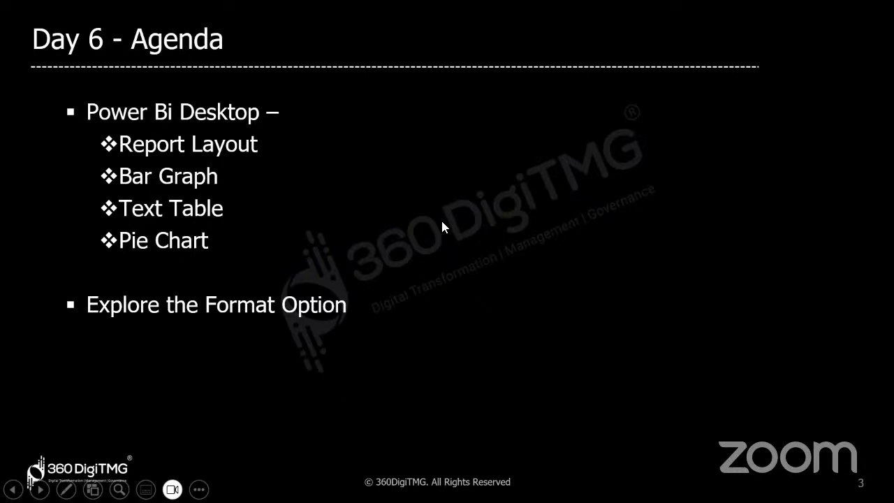
# Switch to Power BI Desktop, dismiss its start screen and open the Coffee Chain Tables Excel workbook as a data source.
pyautogui.press('super+d')
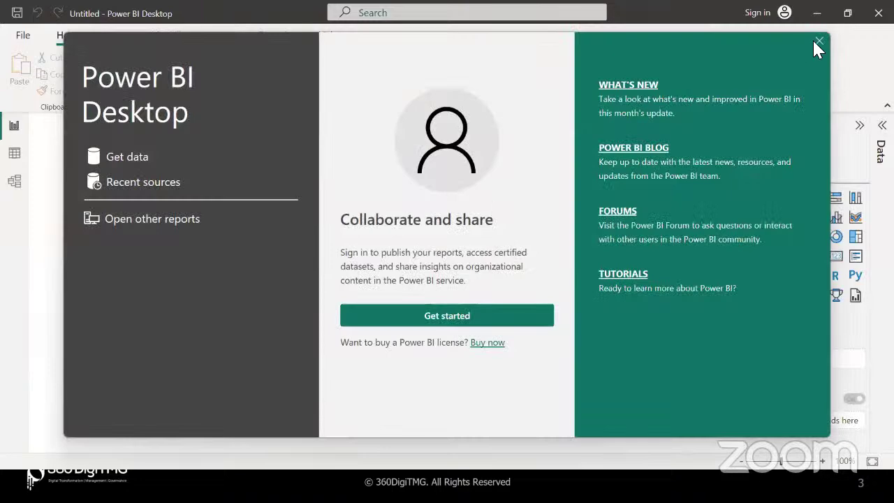
pyautogui.click(818, 45)
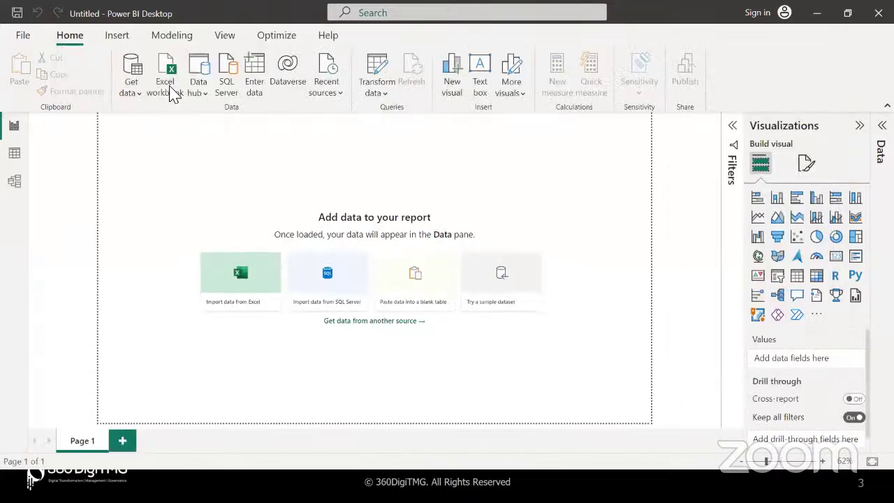
pyautogui.click(165, 78)
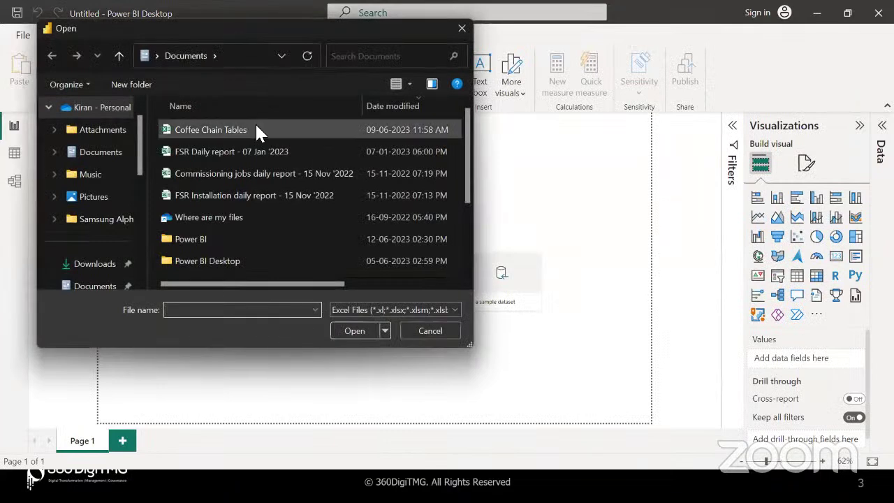
pyautogui.click(256, 129)
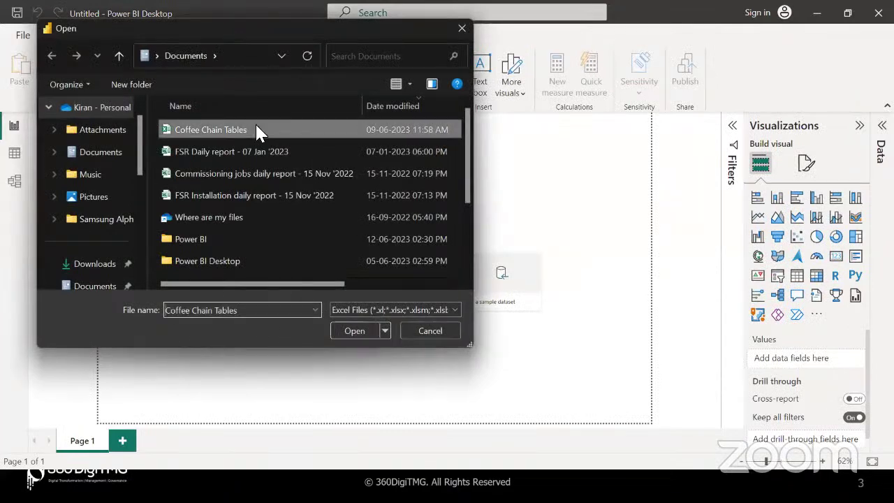
pyautogui.click(357, 331)
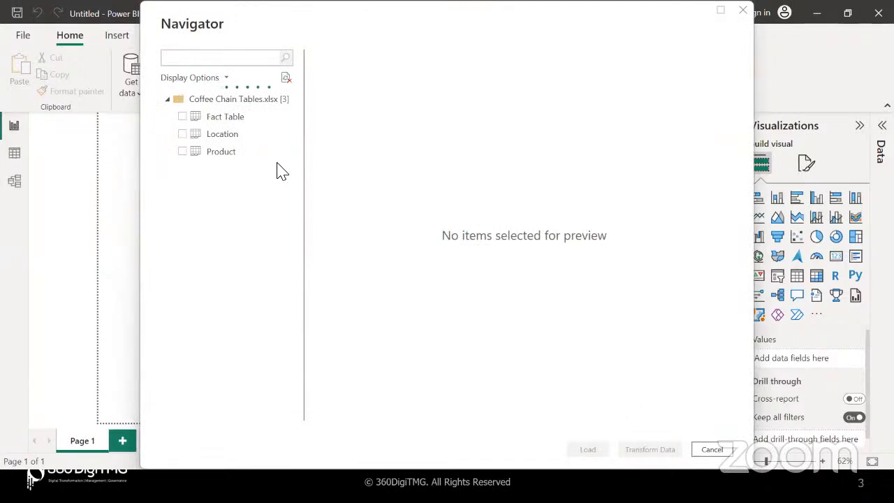
# Preview the contents of the Fact Table, Location and Product sheets before importing them.
pyautogui.click(226, 118)
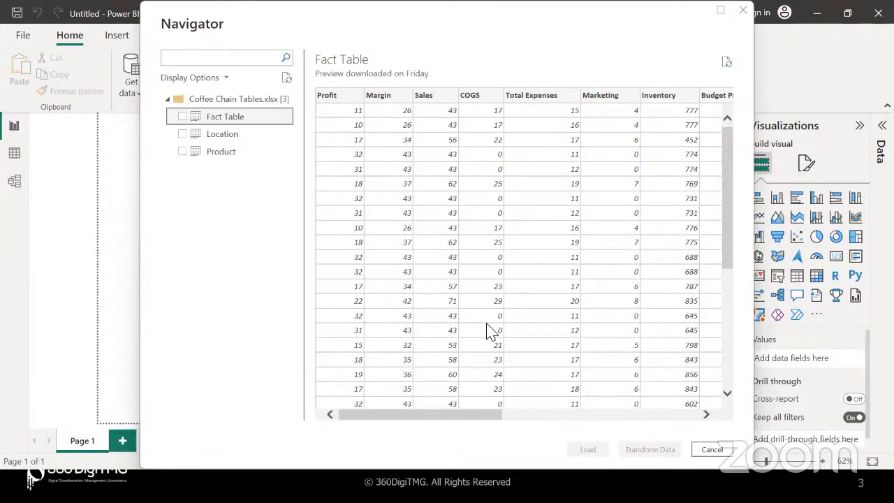
pyautogui.moveTo(482, 416); pyautogui.dragTo(677, 417)
pyautogui.moveTo(731, 158); pyautogui.dragTo(734, 353)
pyautogui.moveTo(666, 419); pyautogui.dragTo(366, 417)
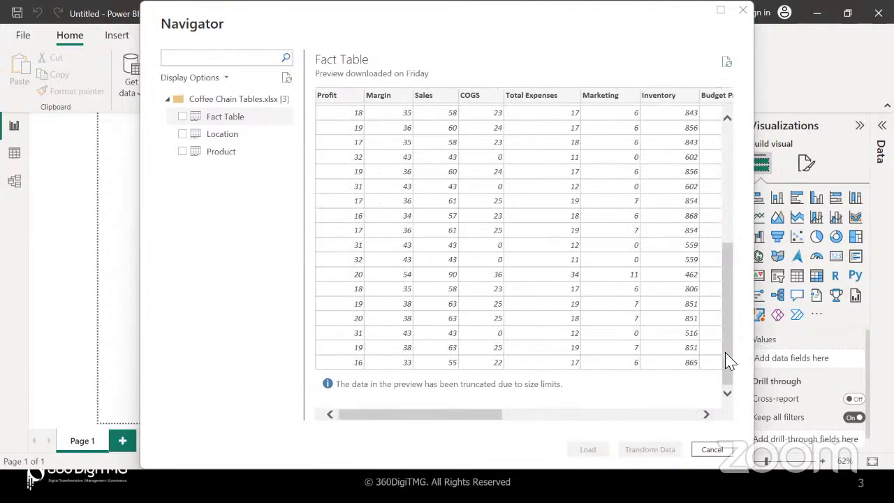
pyautogui.moveTo(724, 303); pyautogui.dragTo(702, 135)
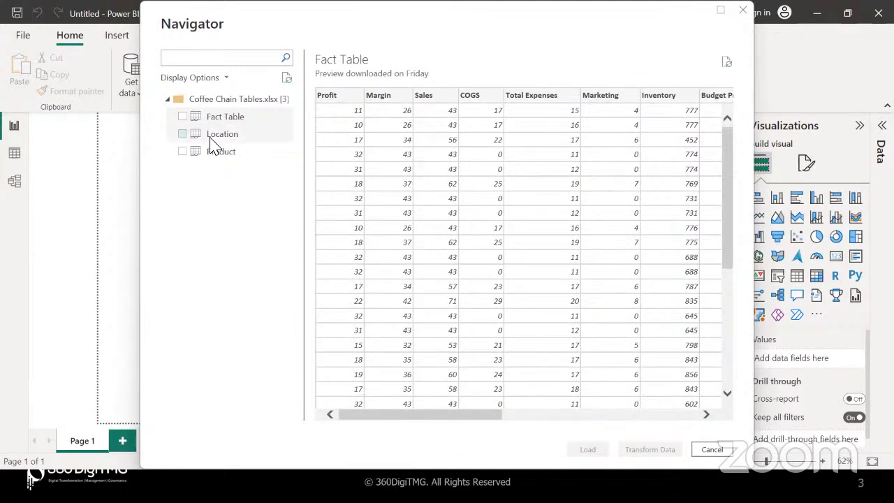
pyautogui.click(229, 135)
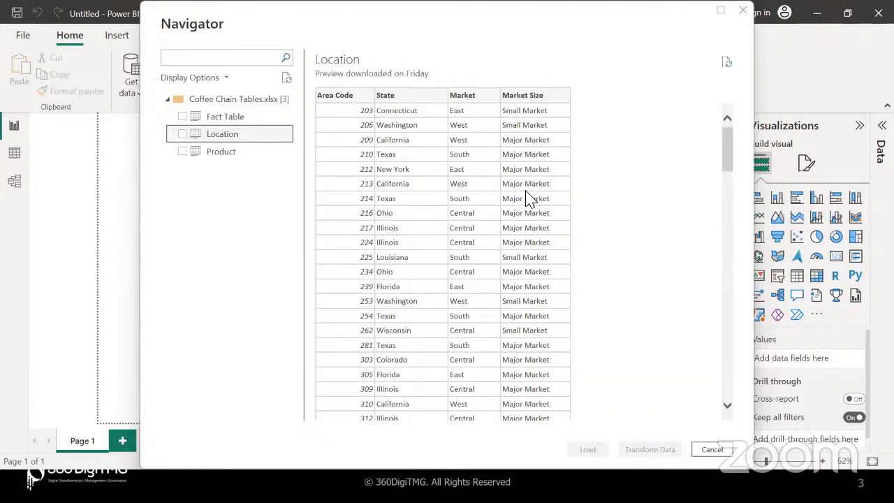
pyautogui.scroll(-15, 529, 199)
pyautogui.scroll(-5, 529, 199)
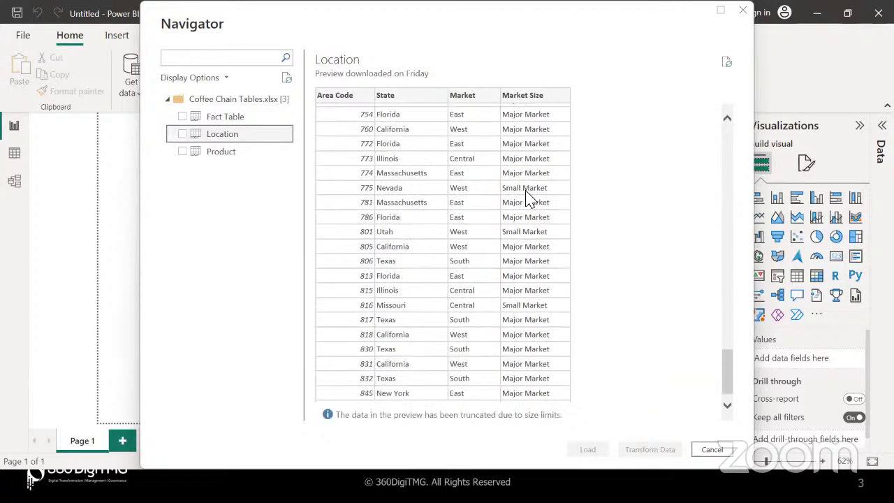
pyautogui.scroll(20, 529, 199)
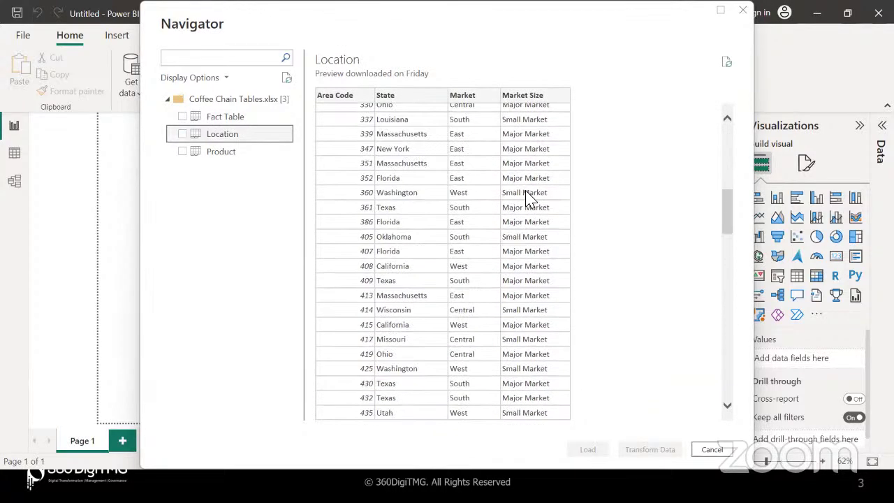
pyautogui.click(224, 157)
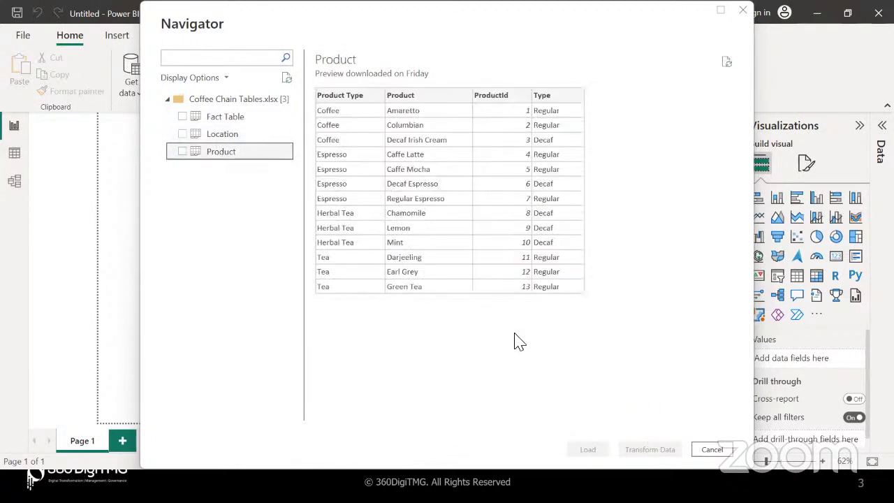
# Load the Fact Table, Location and Product tables into the report.
pyautogui.click(182, 117)
pyautogui.click(183, 133)
pyautogui.click(182, 151)
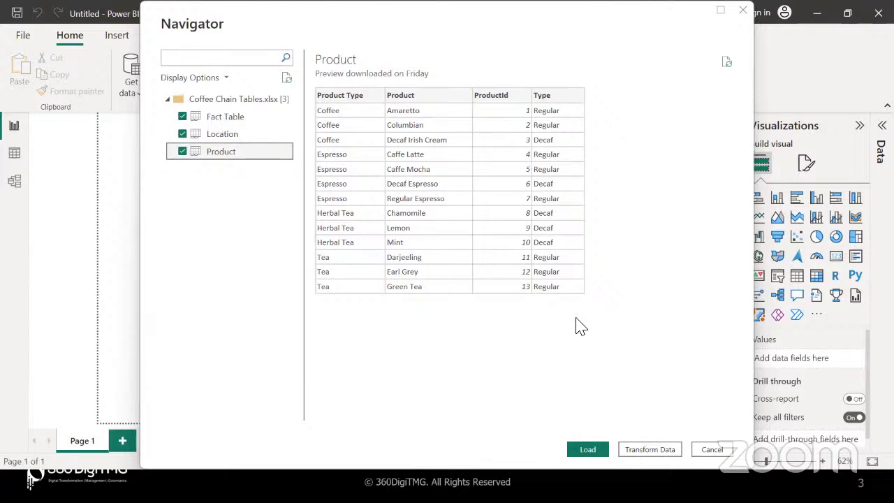
pyautogui.click(585, 451)
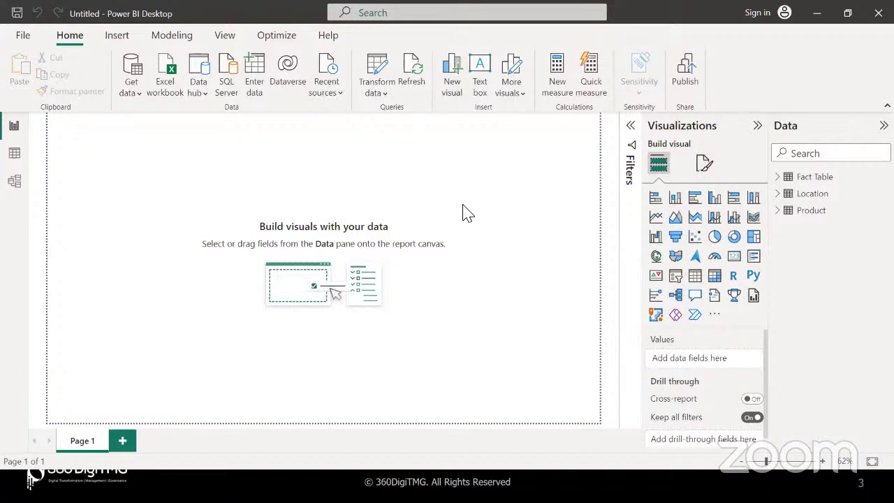
# In the model view, collapse the properties area and arrange the Fact Table and Location cards close to the Product card.
pyautogui.click(17, 186)
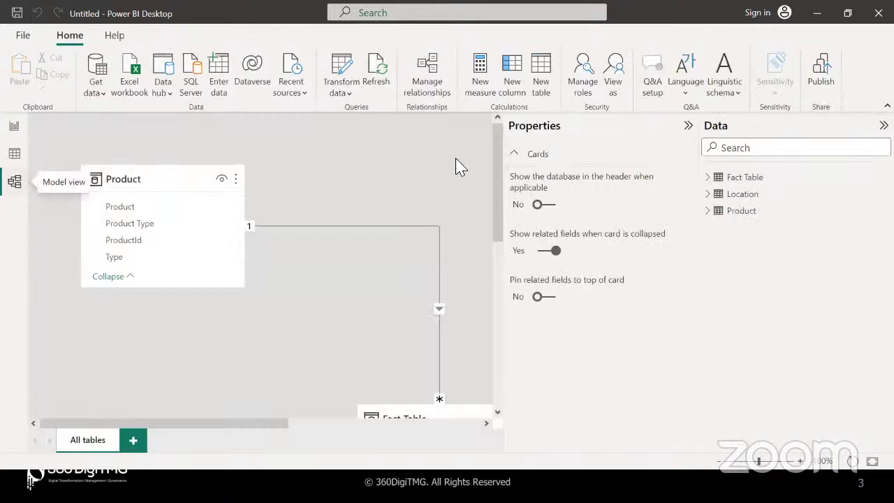
pyautogui.click(689, 125)
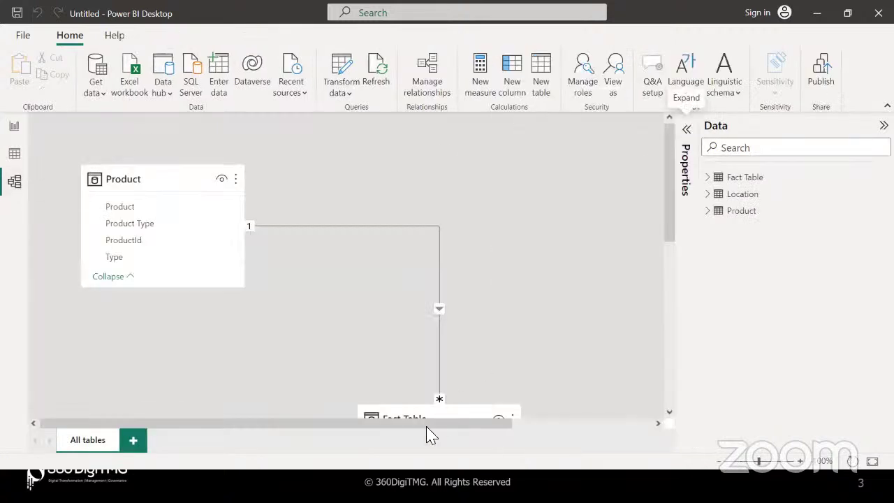
pyautogui.moveTo(442, 413); pyautogui.dragTo(372, 259)
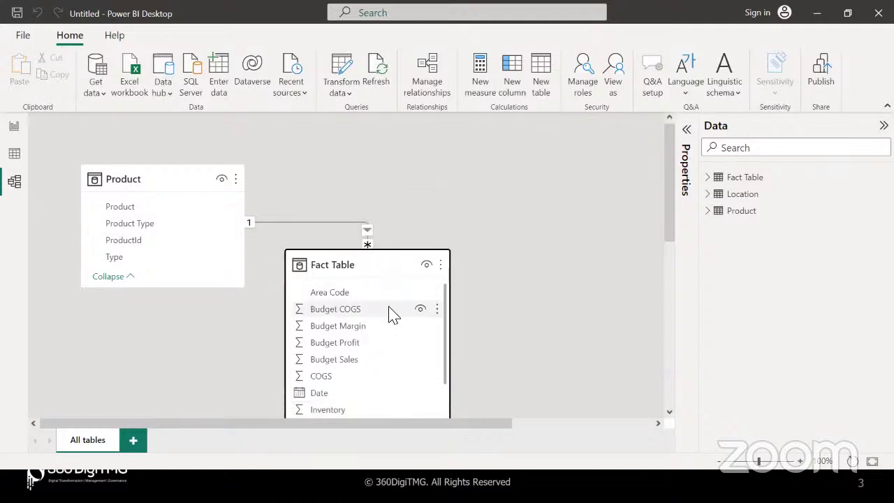
pyautogui.scroll(-6, 493, 325)
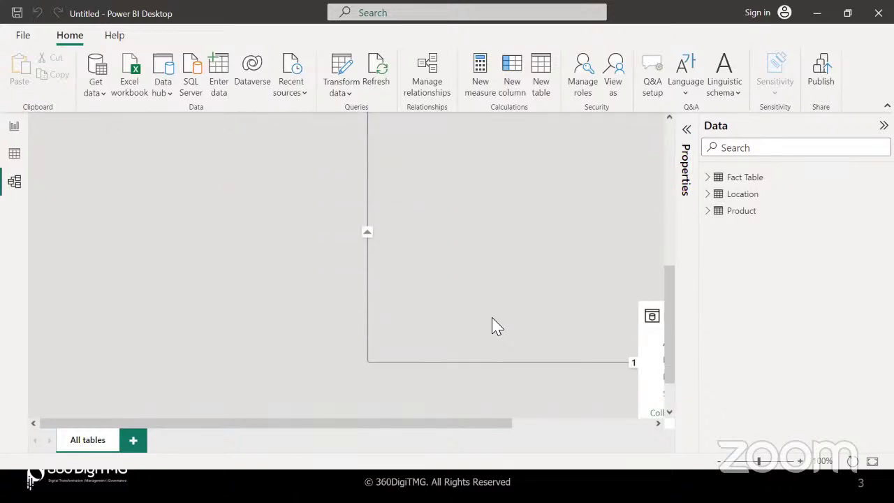
pyautogui.moveTo(651, 298); pyautogui.dragTo(559, 252)
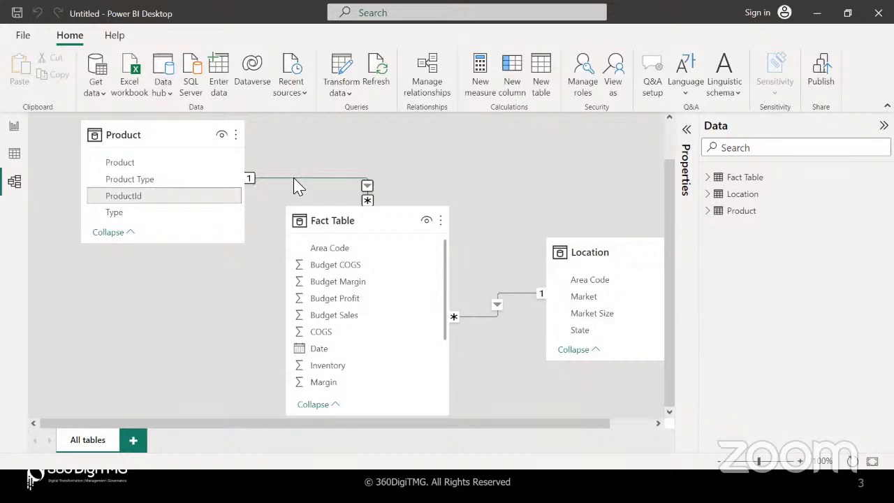
# Review the properties of the relationship between the Product table and the Fact Table, including linked columns, cardinality and cross filter direction.
pyautogui.scroll(-2, 380, 325)
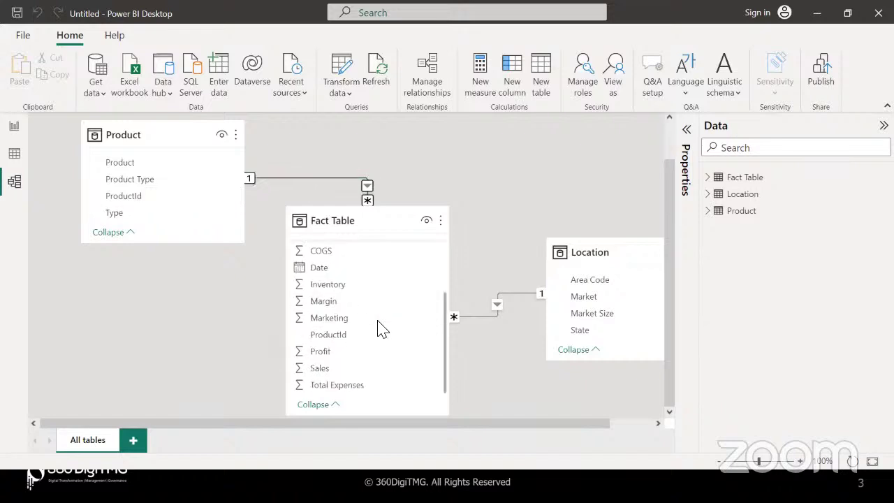
pyautogui.rightClick(290, 185)
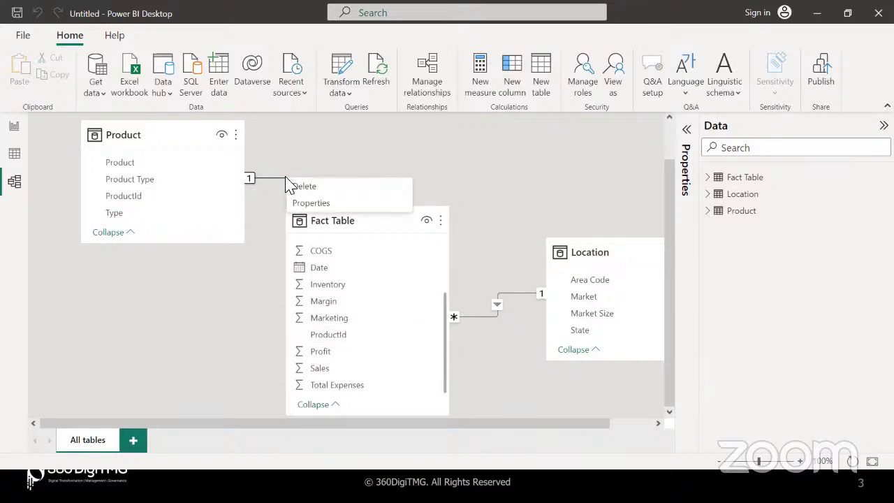
pyautogui.click(312, 203)
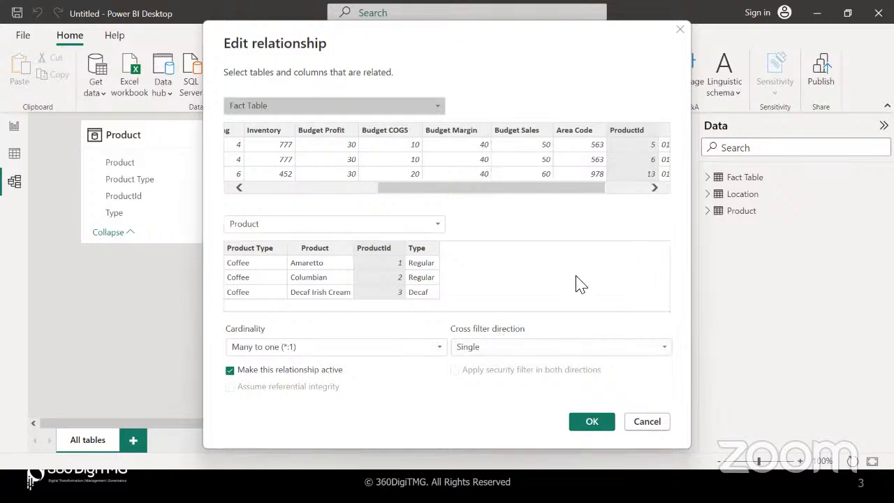
pyautogui.click(589, 422)
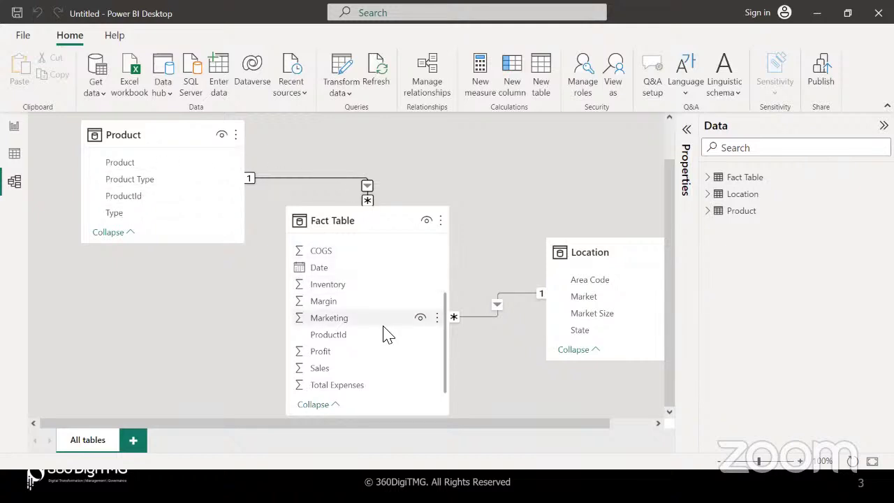
pyautogui.scroll(3, 371, 305)
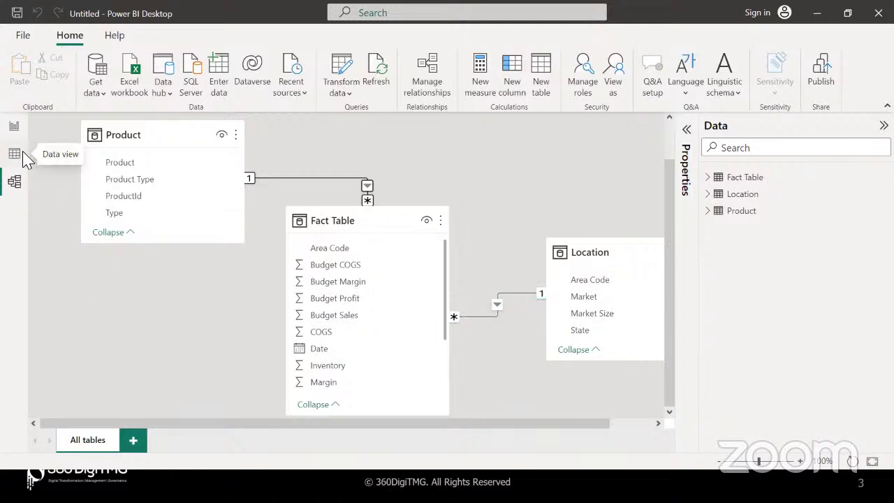
# Examine the rows of the Fact Table, Location and Product tables in the data view and return to the report view.
pyautogui.click(13, 127)
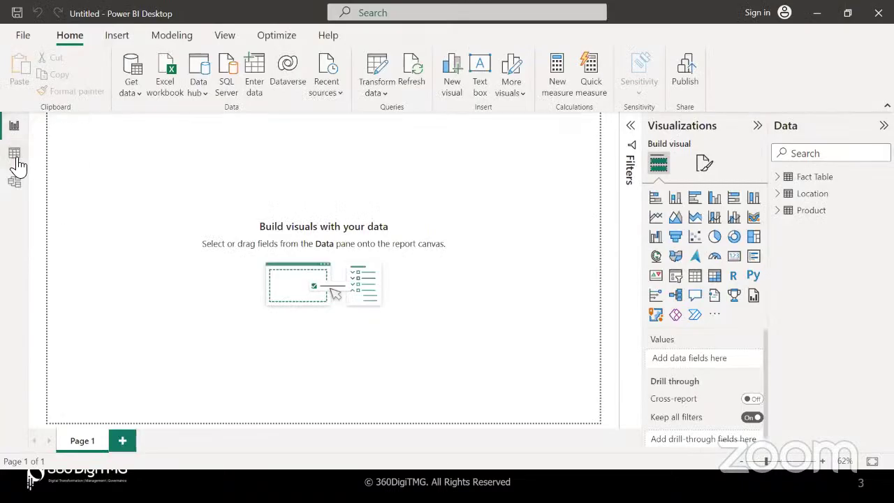
pyautogui.click(17, 159)
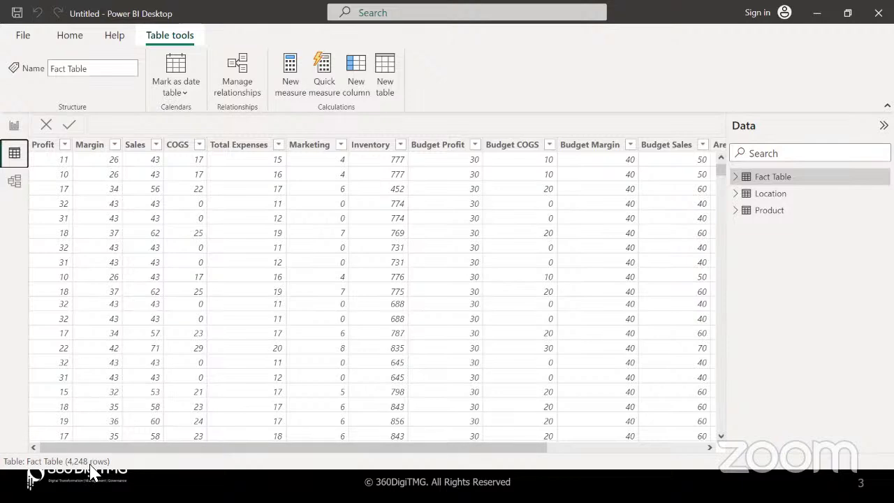
pyautogui.click(771, 197)
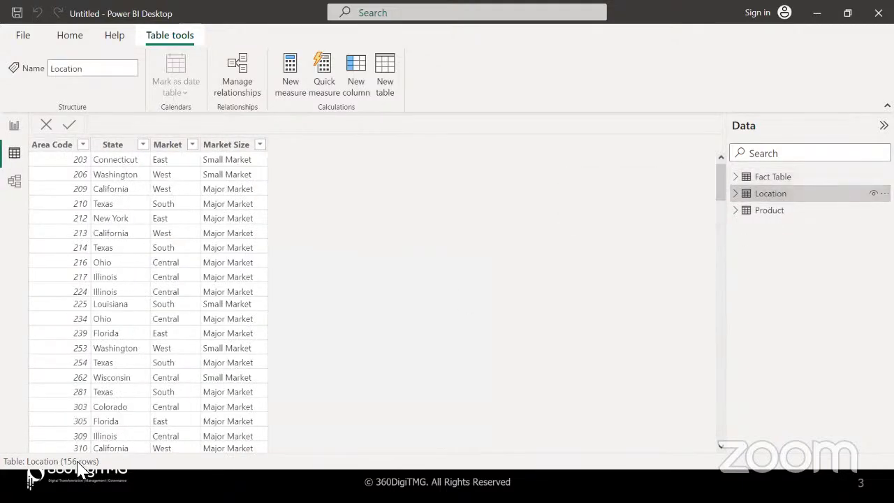
pyautogui.click(771, 212)
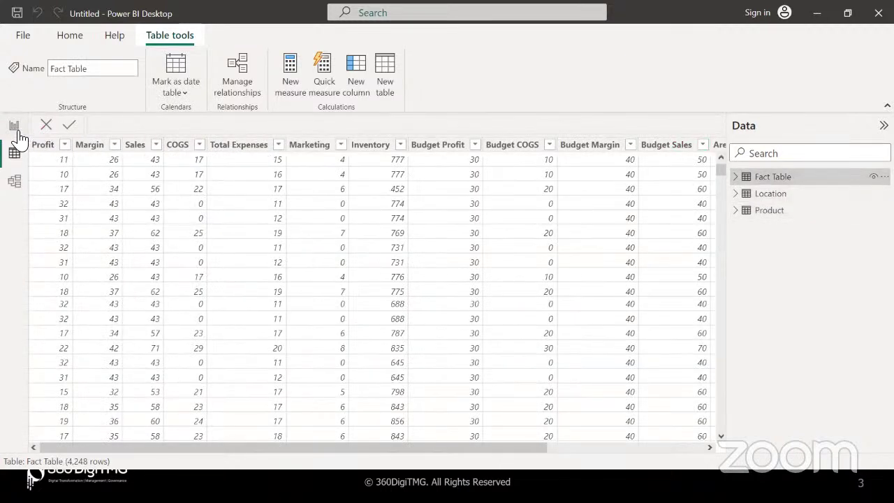
pyautogui.click(14, 125)
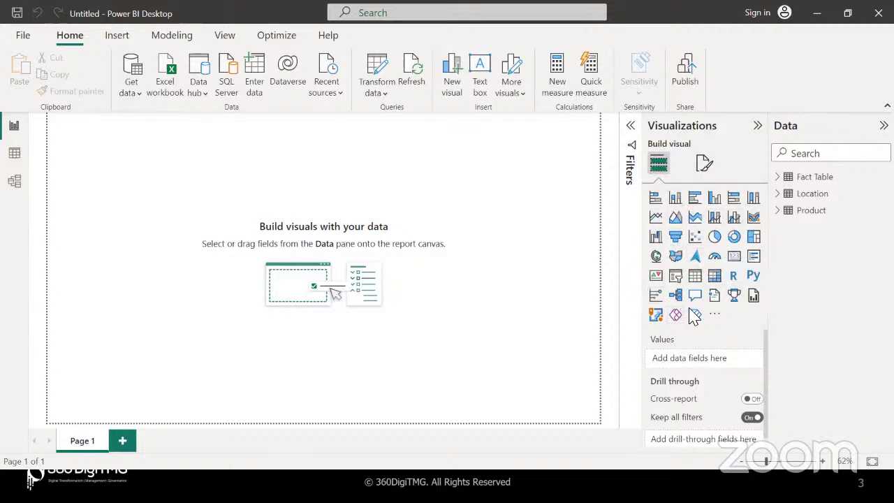
# Look through the options for getting more visuals and the page format settings, and return to building visuals.
pyautogui.click(714, 314)
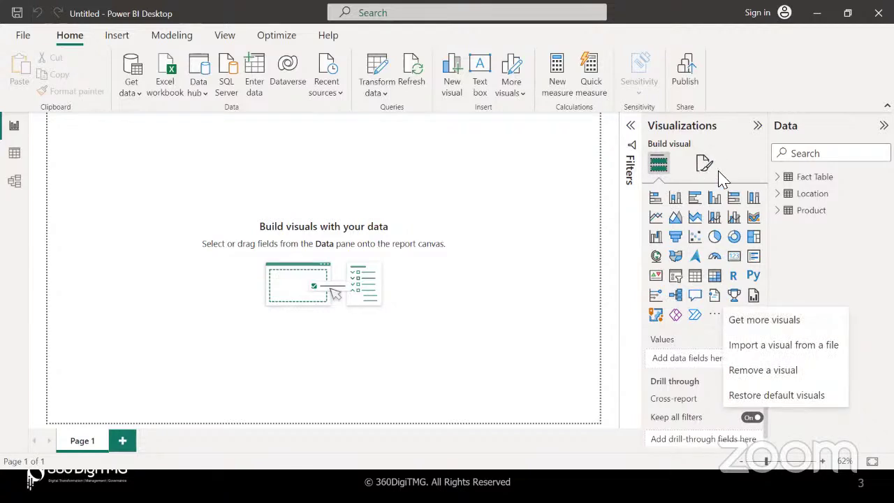
pyautogui.click(723, 153)
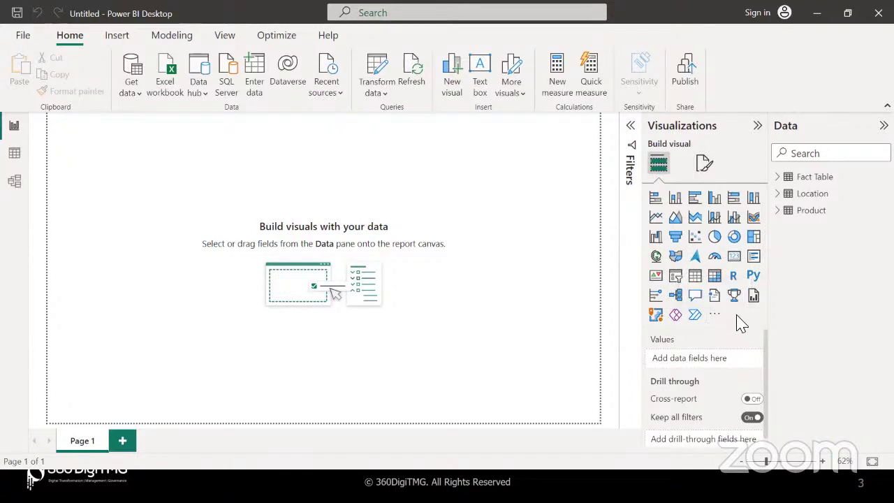
pyautogui.click(704, 165)
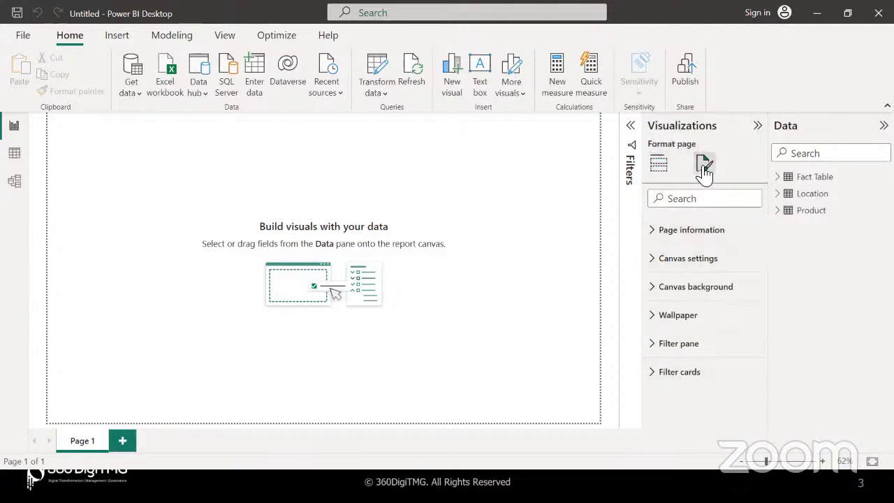
pyautogui.click(658, 165)
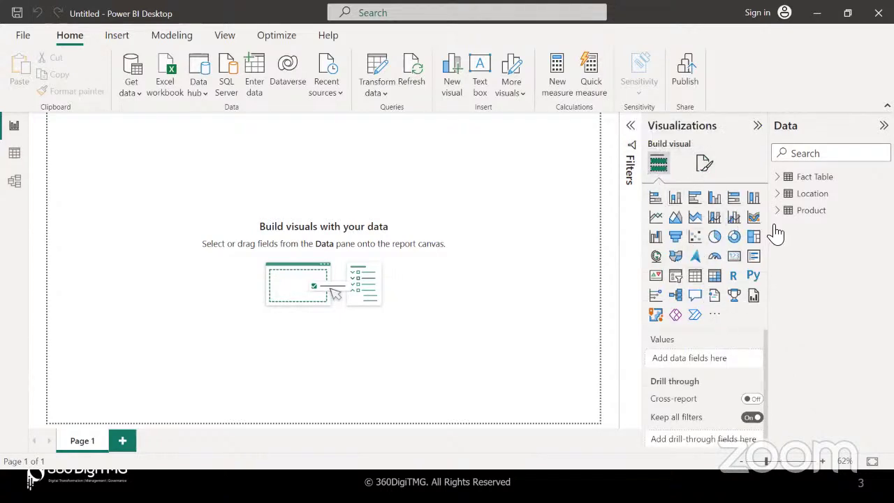
# Expand the Fact Table, Location and Product tables and examine the fields they contain.
pyautogui.click(779, 177)
pyautogui.scroll(-1, 805, 318)
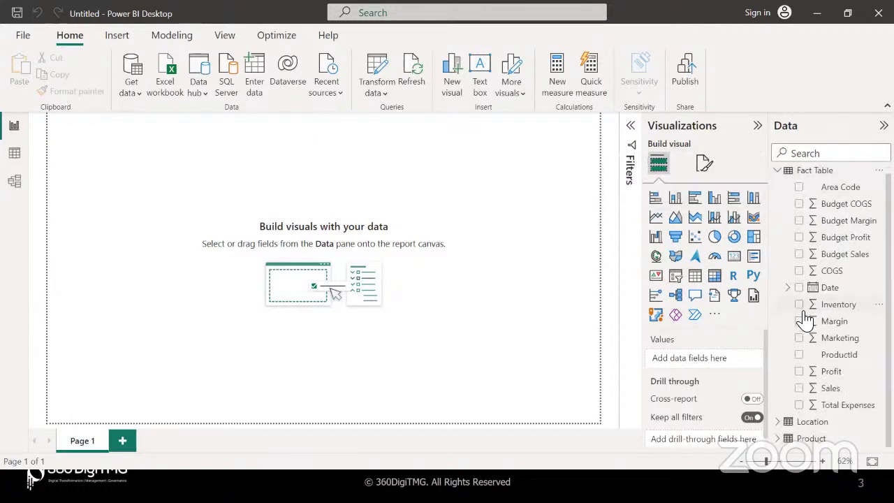
pyautogui.scroll(-2, 782, 427)
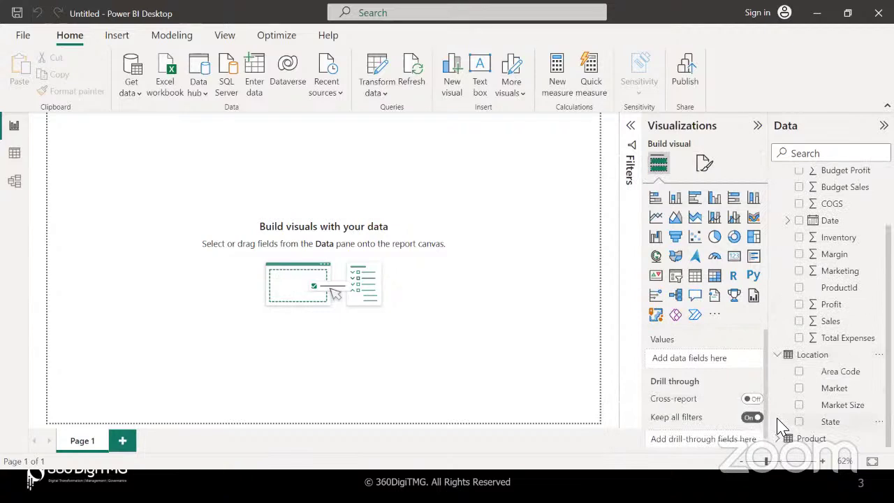
pyautogui.click(783, 440)
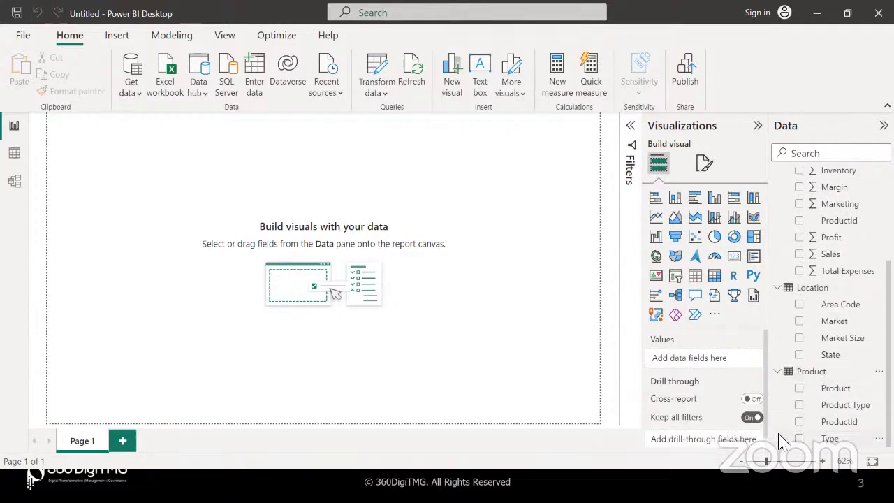
pyautogui.scroll(4, 821, 259)
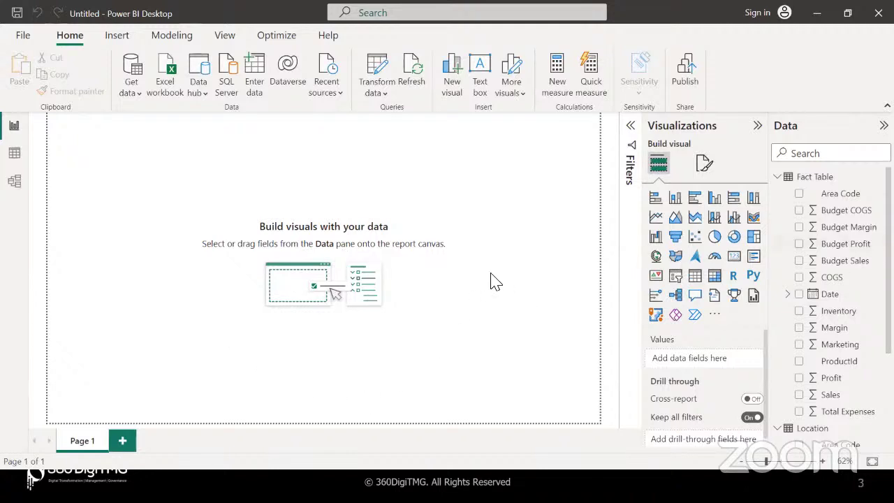
# Create a table visual on the report canvas from the Fact Table's ProductId field and enlarge it to fit more columns.
pyautogui.scroll(-3, 858, 297)
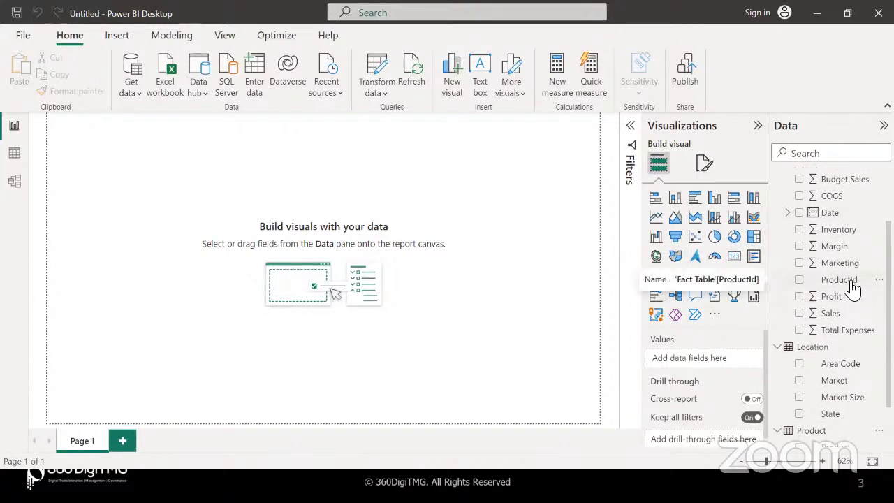
pyautogui.moveTo(853, 286); pyautogui.dragTo(211, 185)
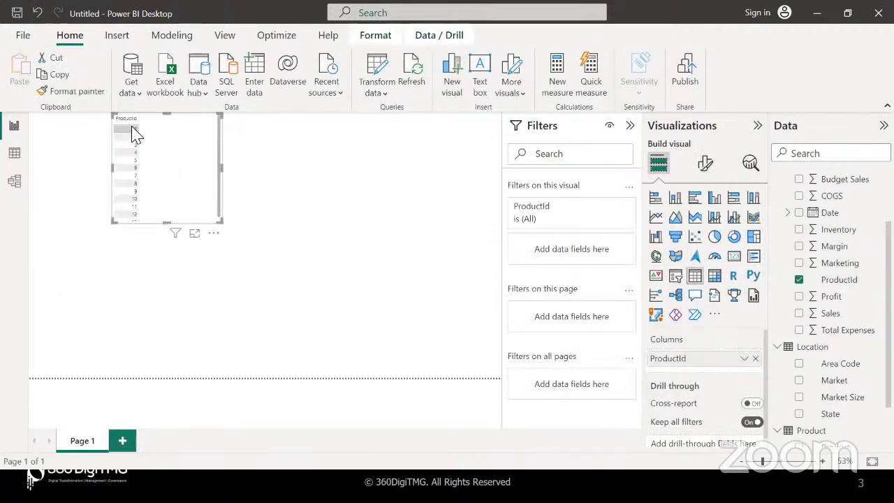
pyautogui.moveTo(221, 223); pyautogui.dragTo(352, 363)
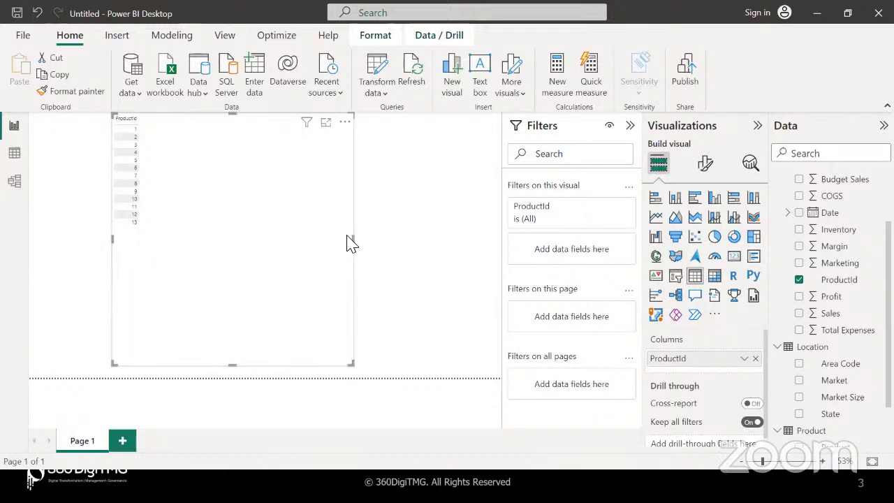
pyautogui.moveTo(356, 241); pyautogui.dragTo(315, 240)
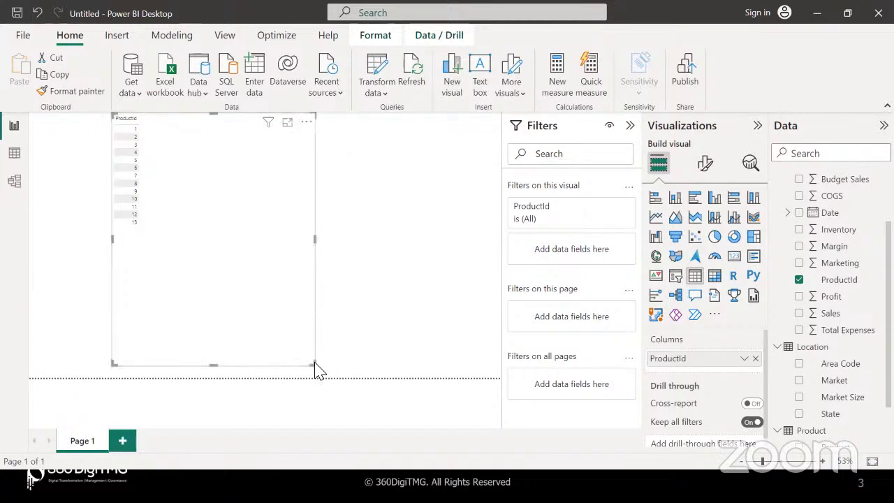
pyautogui.moveTo(314, 363); pyautogui.dragTo(266, 278)
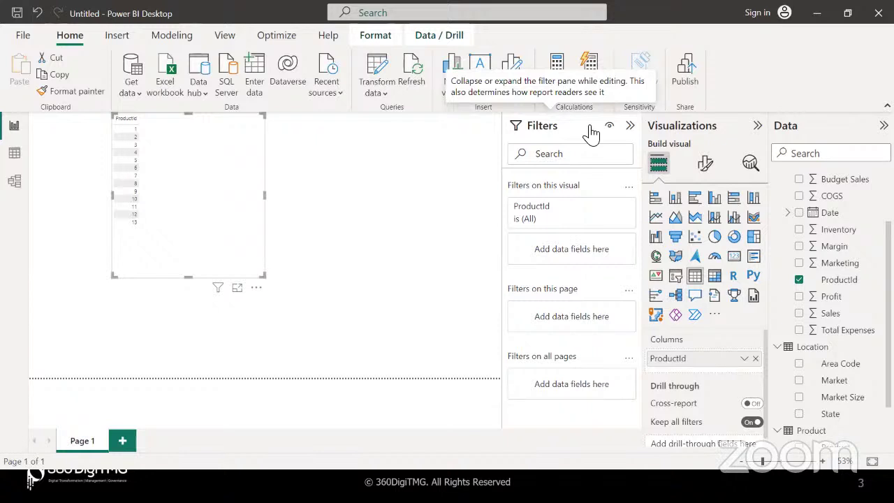
# Collapse the filters area and add the Product table's Product field and the Fact Table's Sales field as columns of the table visual.
pyautogui.click(630, 127)
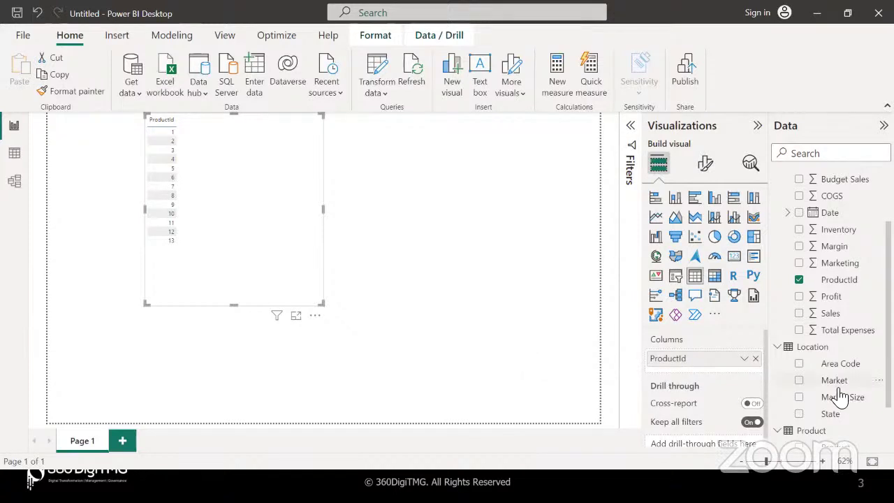
pyautogui.scroll(-1, 843, 395)
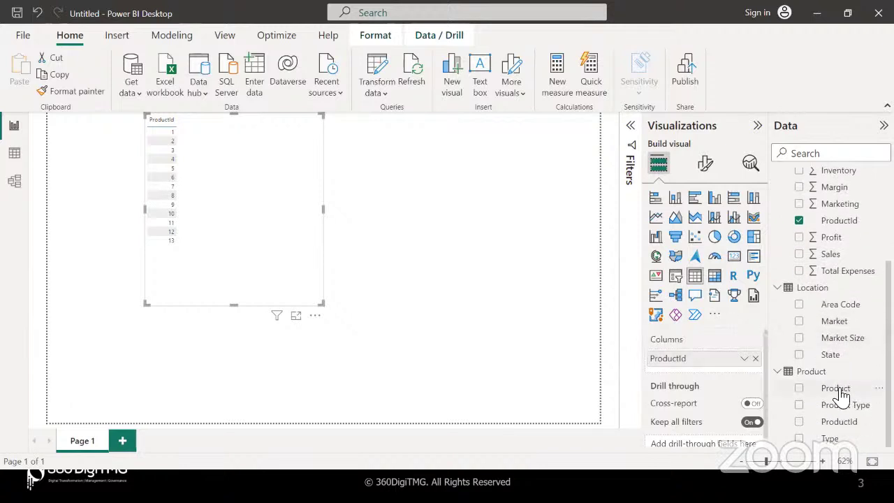
pyautogui.moveTo(840, 391); pyautogui.dragTo(700, 370)
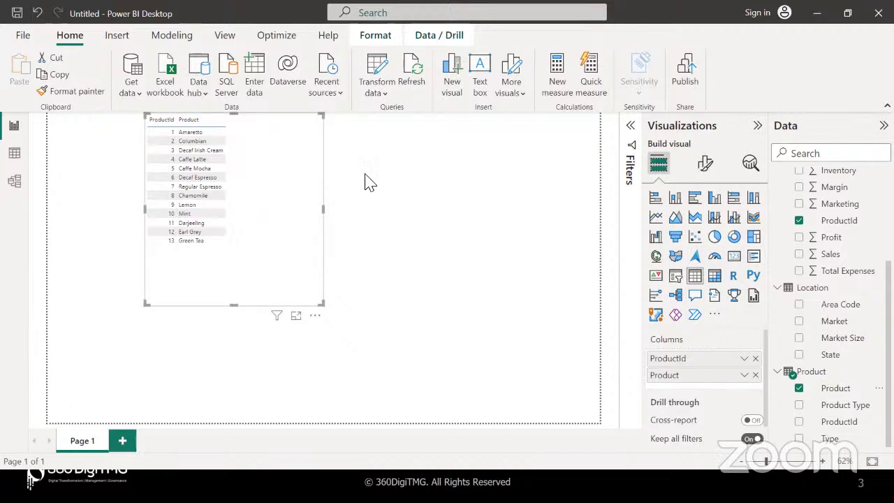
pyautogui.moveTo(850, 255); pyautogui.dragTo(294, 208)
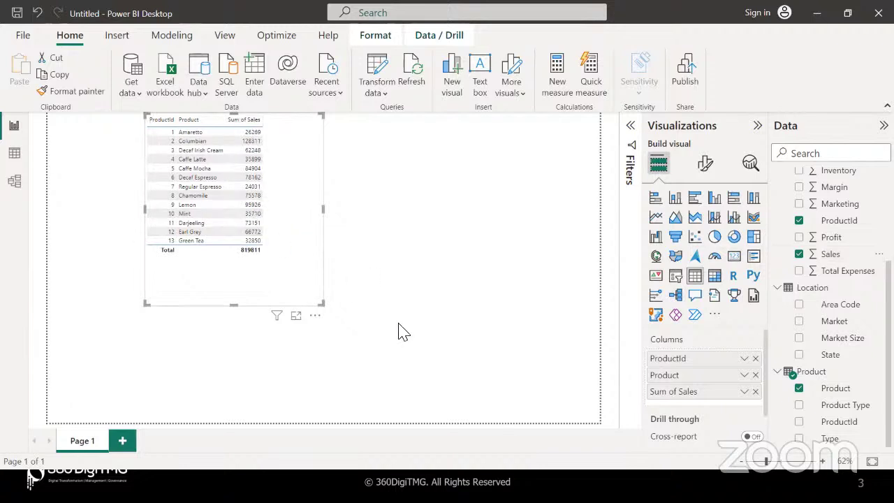
pyautogui.hotkey('ctrl', 'z')
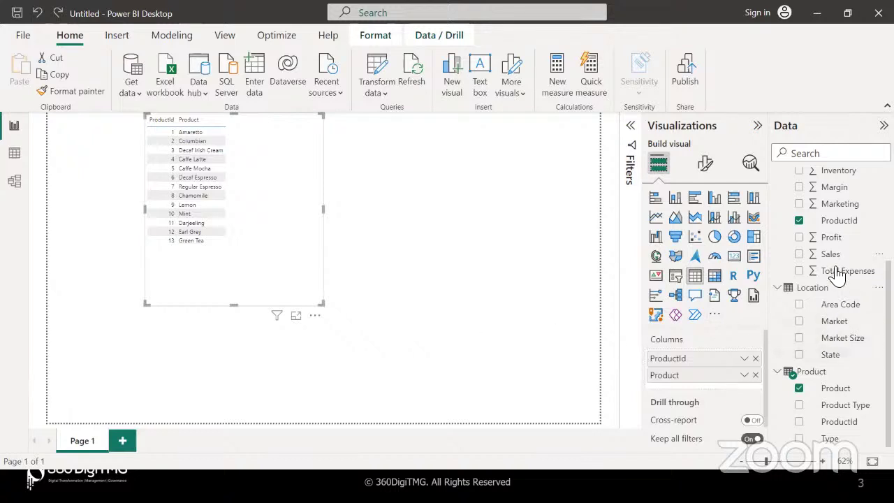
pyautogui.moveTo(837, 256); pyautogui.dragTo(714, 385)
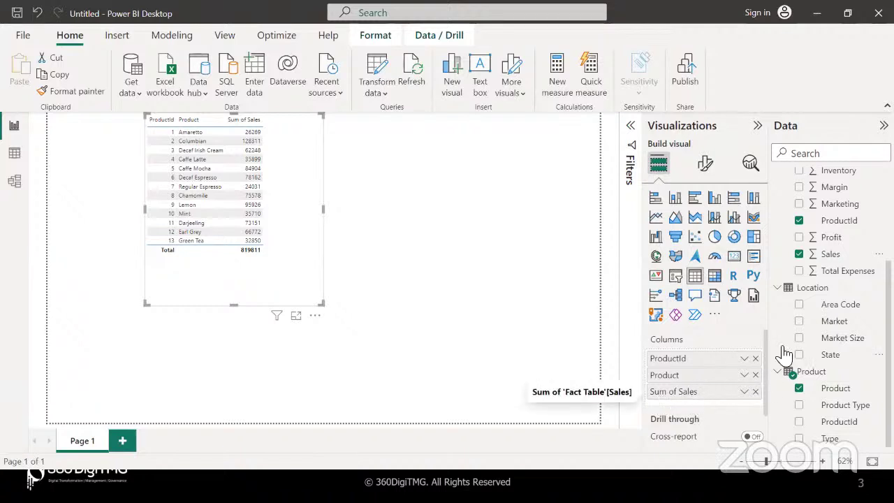
# Change the aggregation of the table visual's Sales column to Average, and set it back to Sum.
pyautogui.click(745, 392)
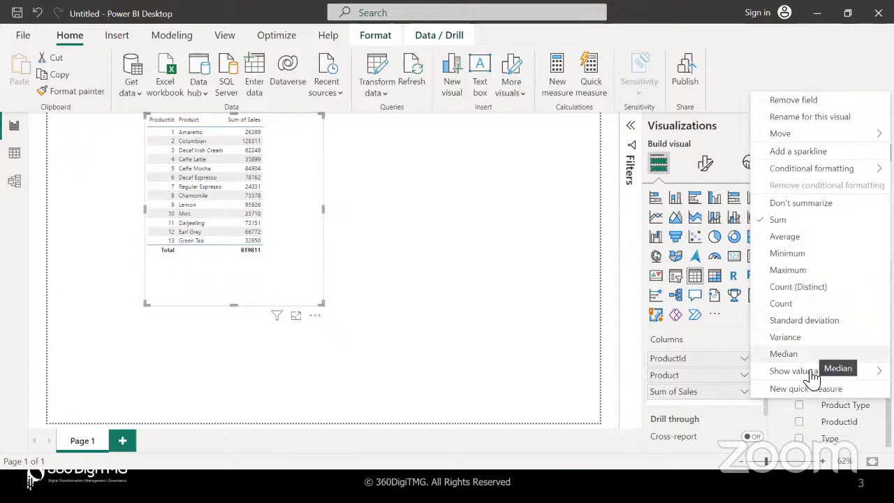
pyautogui.moveTo(812, 378)
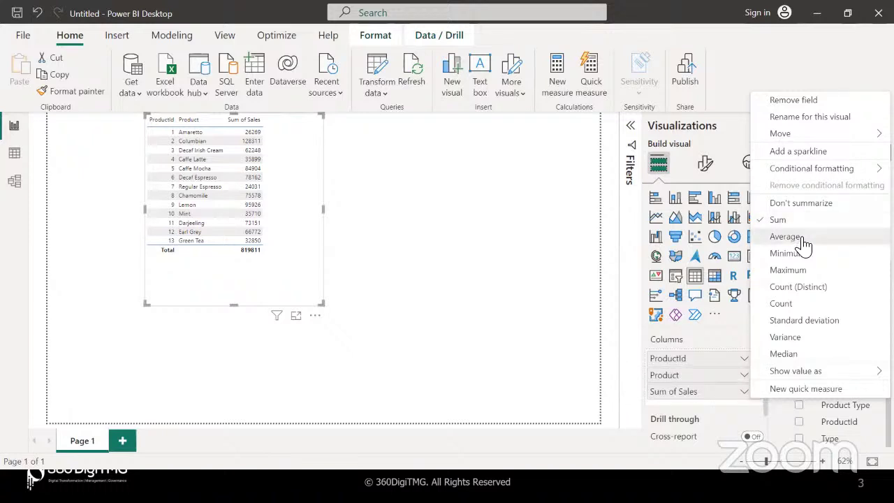
pyautogui.click(803, 239)
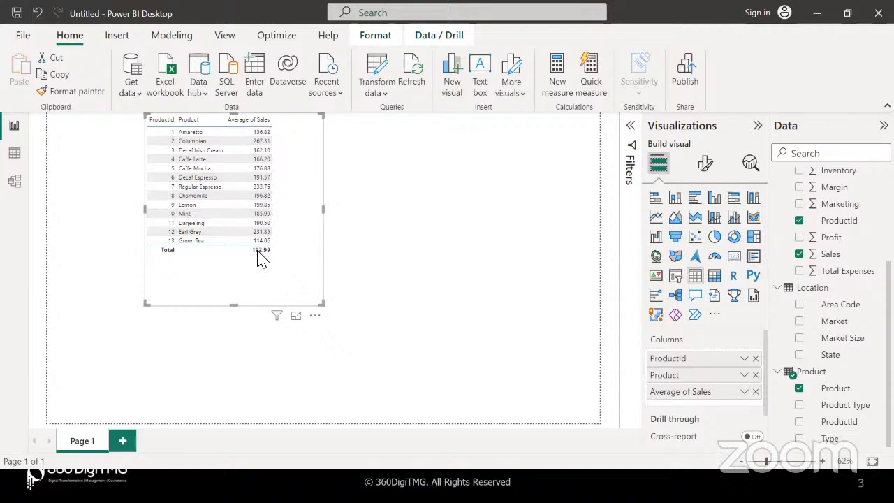
pyautogui.click(744, 392)
pyautogui.click(779, 220)
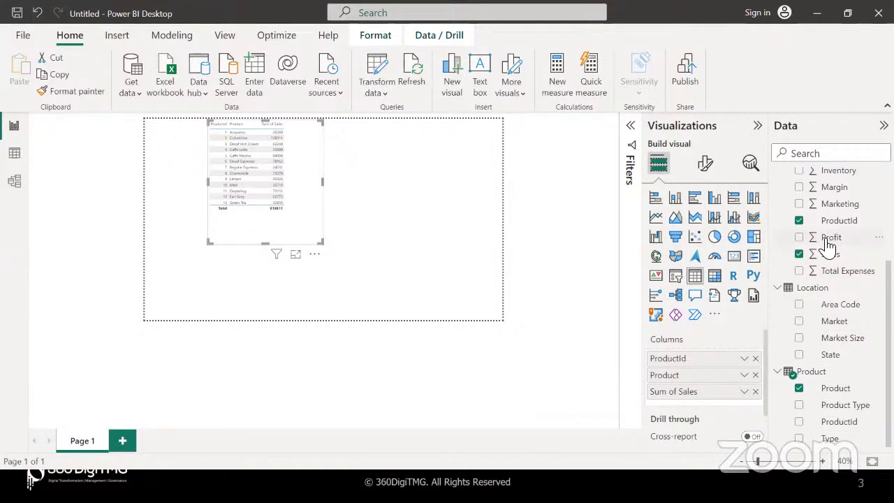
# Add the Fact Table's Profit field as a further column after Sales in the table visual.
pyautogui.moveTo(843, 239); pyautogui.dragTo(723, 402)
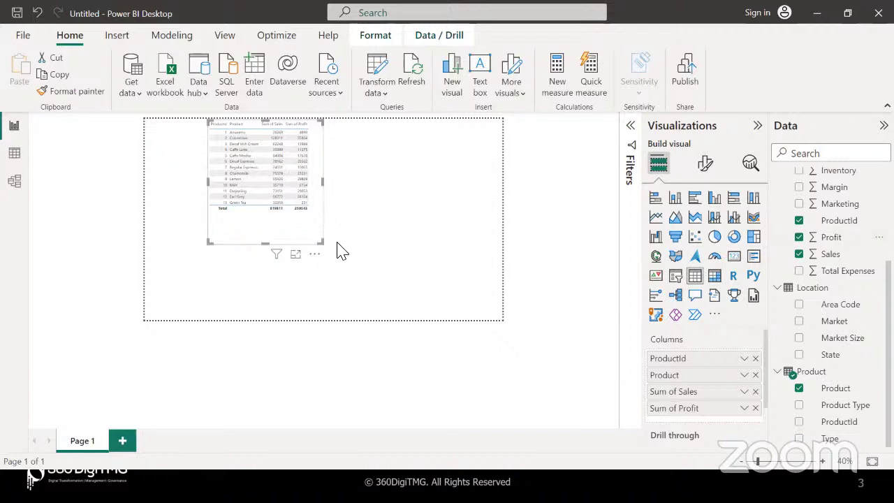
pyautogui.moveTo(766, 469); pyautogui.dragTo(777, 469)
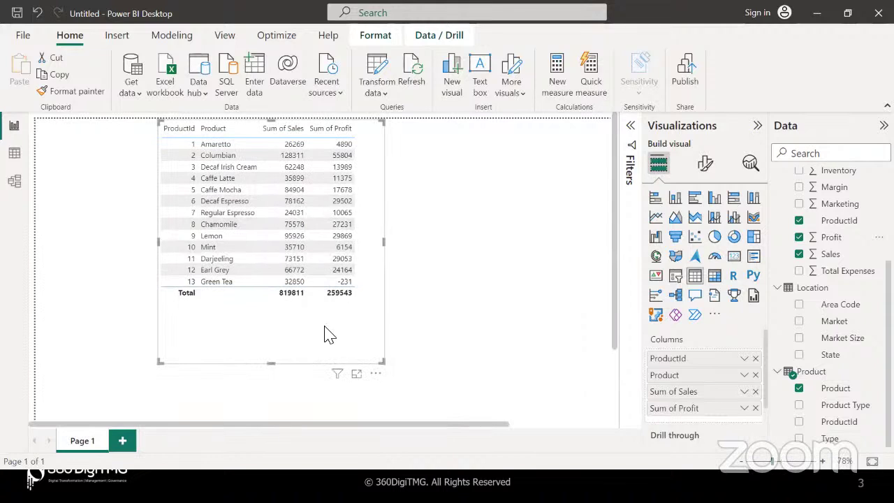
pyautogui.click(780, 463)
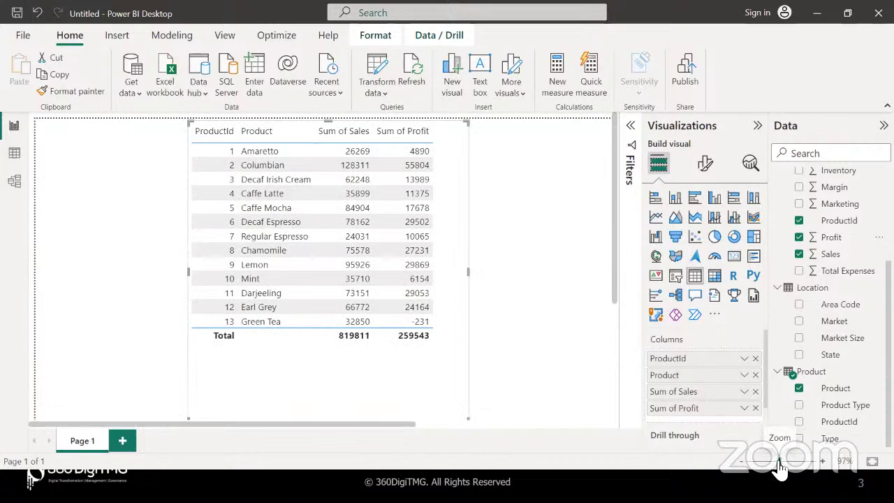
pyautogui.click(775, 461)
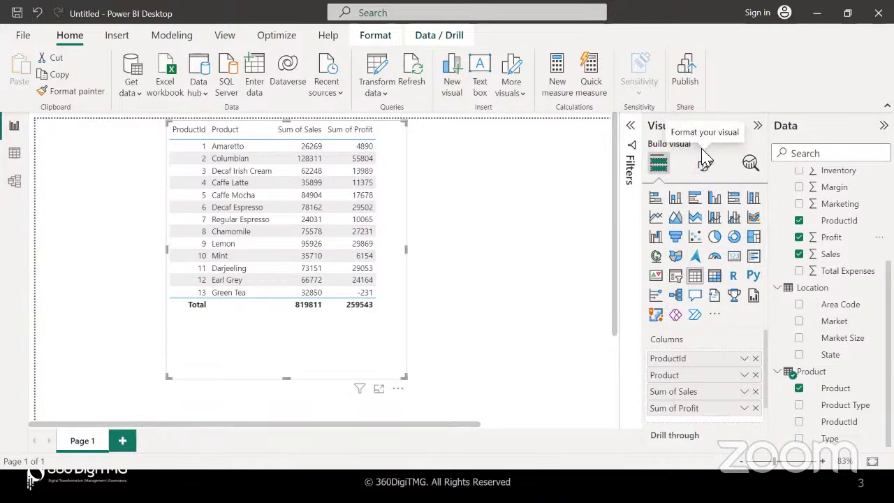
# Open the table visual's style presets and try Minimal, None and Bold header in turn.
pyautogui.click(707, 166)
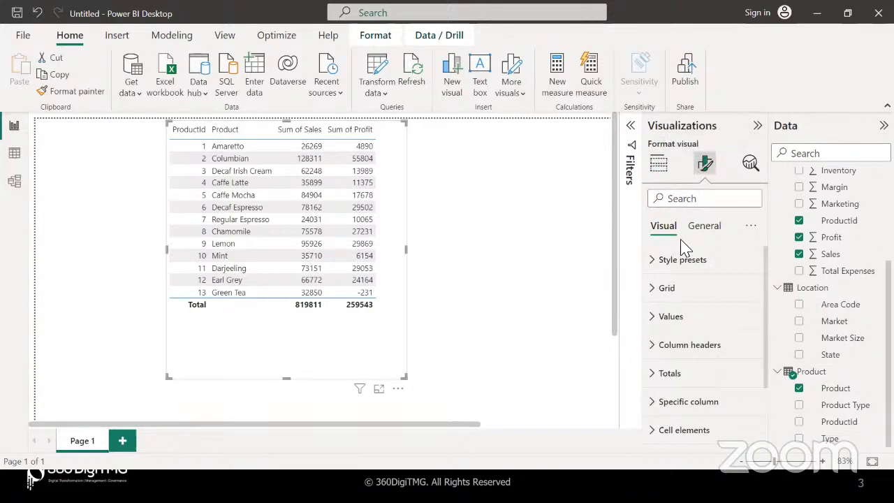
pyautogui.click(656, 265)
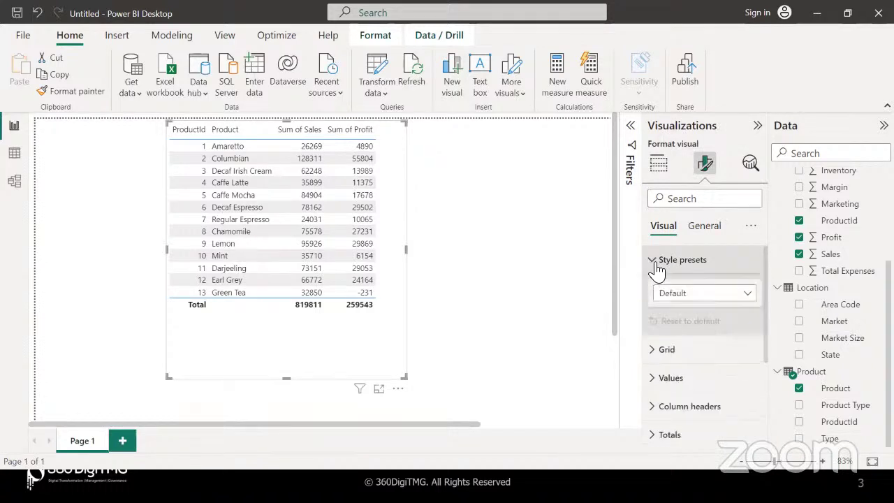
pyautogui.click(684, 297)
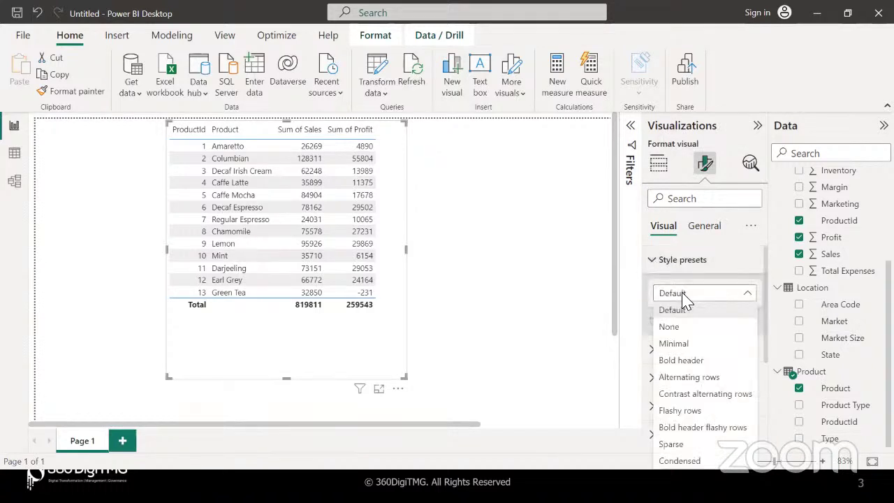
pyautogui.click(674, 343)
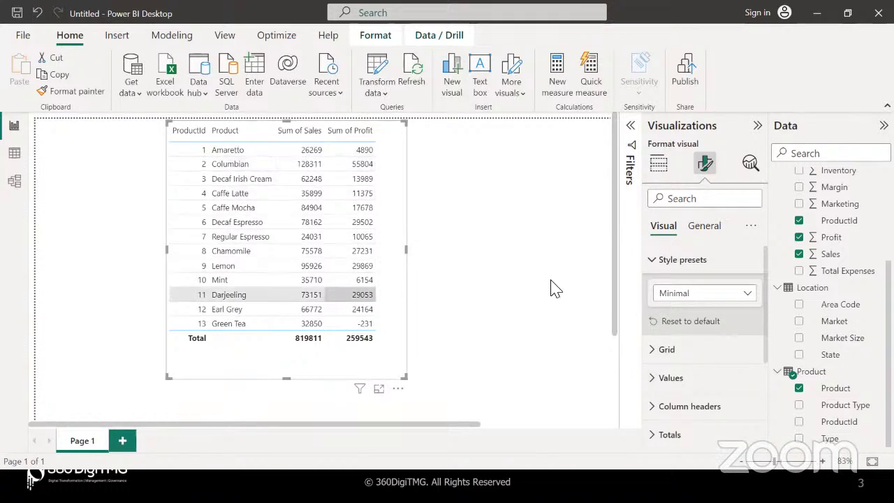
pyautogui.click(717, 300)
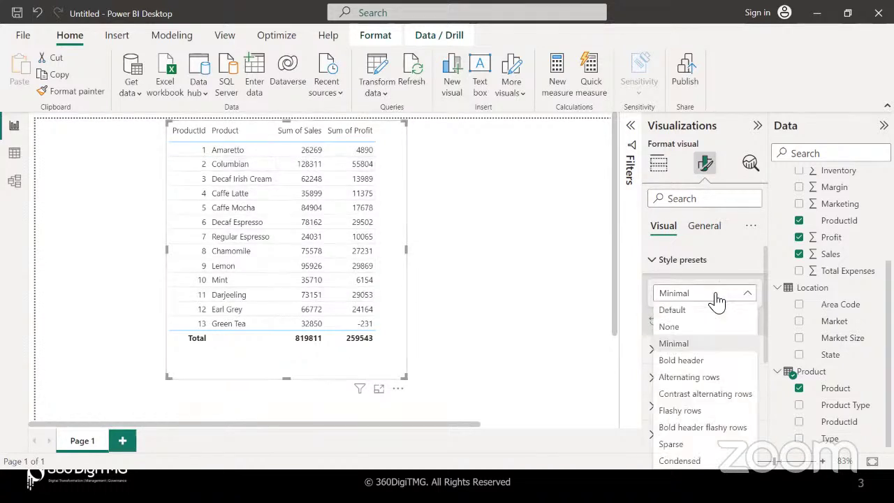
pyautogui.click(674, 329)
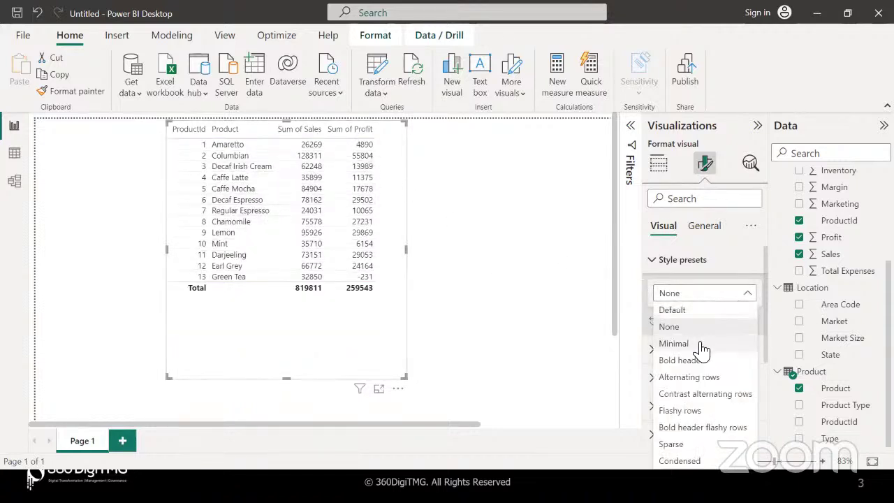
pyautogui.click(698, 361)
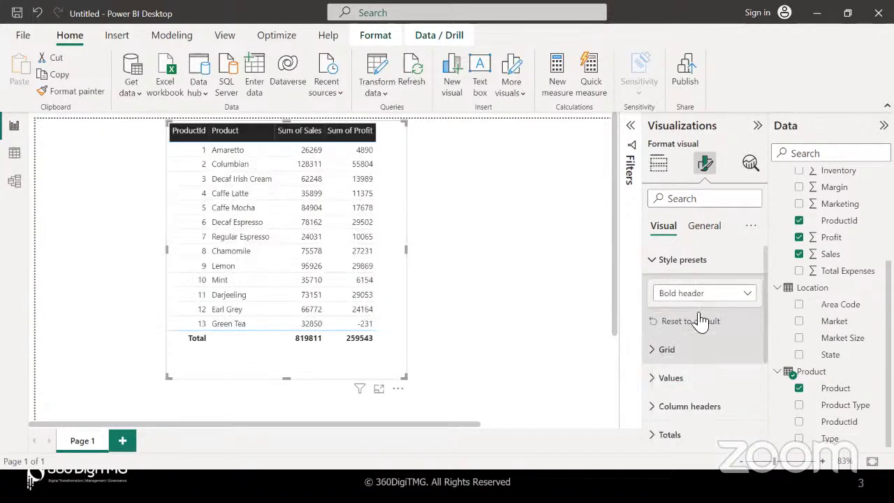
# Try the Alternating rows, Contrast alternating rows and Flashy rows style presets on the table visual.
pyautogui.click(699, 295)
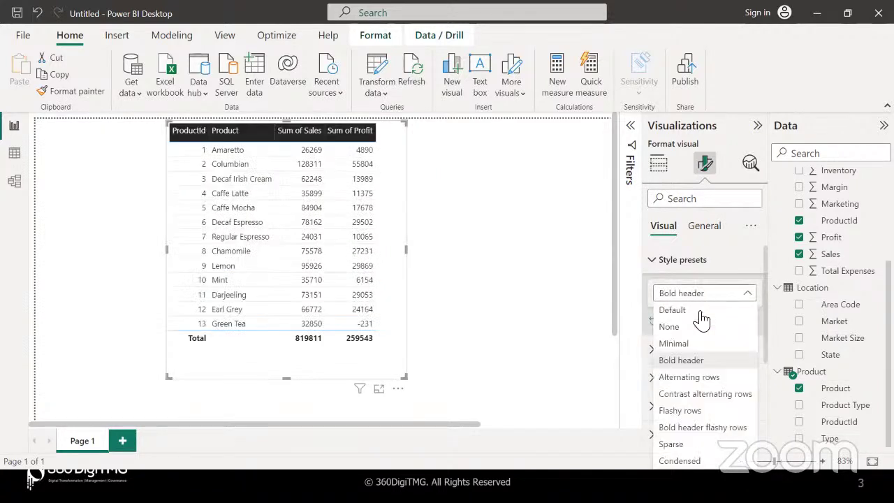
pyautogui.click(697, 378)
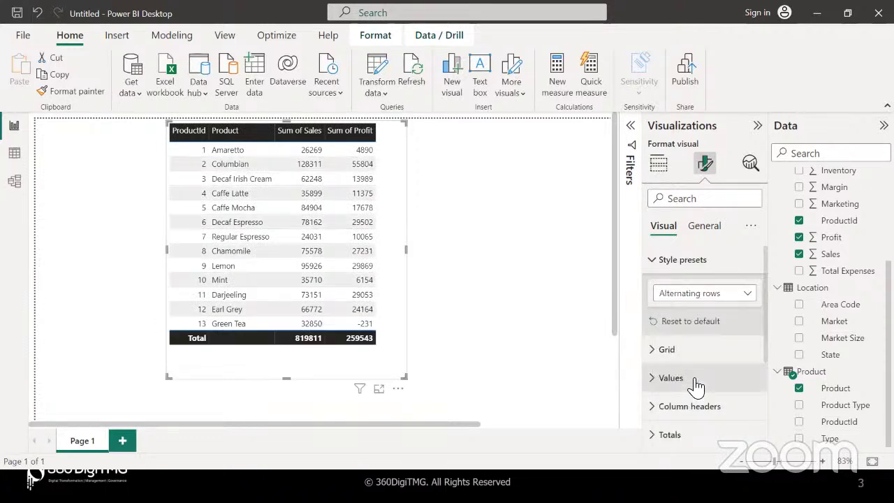
pyautogui.click(693, 294)
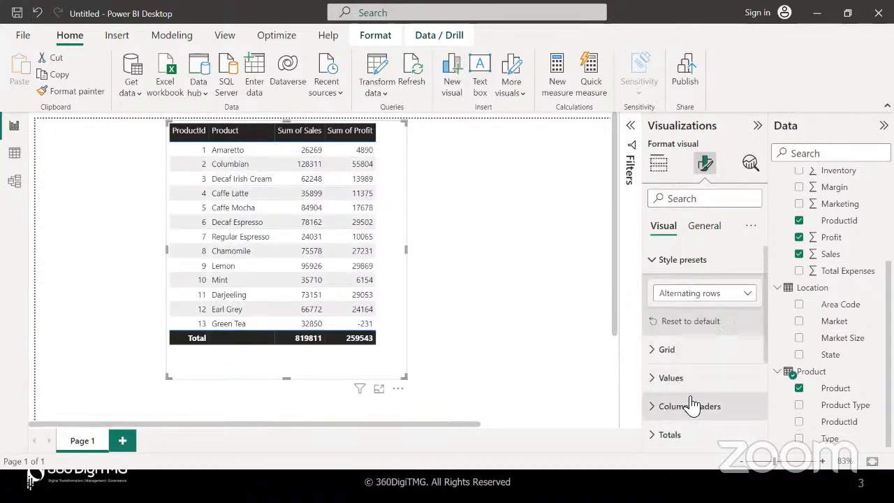
pyautogui.click(692, 395)
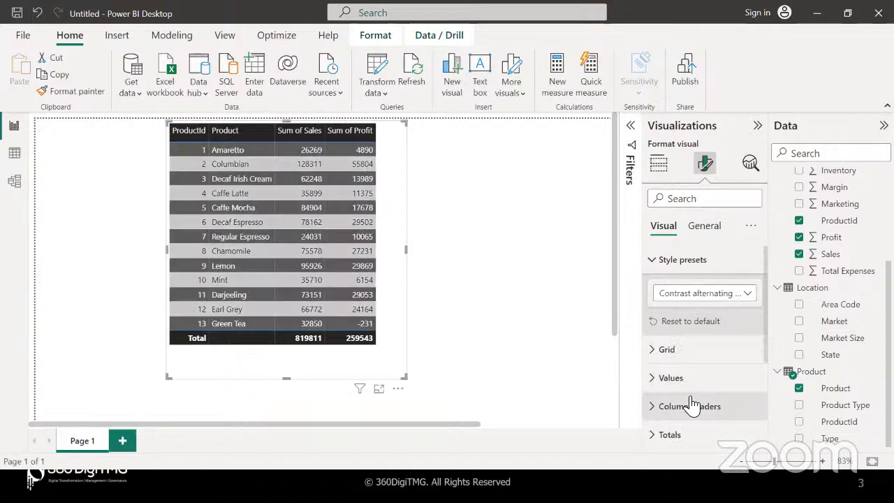
pyautogui.click(688, 294)
pyautogui.press('Escape')
# Try the Bold header flashy rows, Sparse and Condensed style presets on the table visual.
pyautogui.click(689, 294)
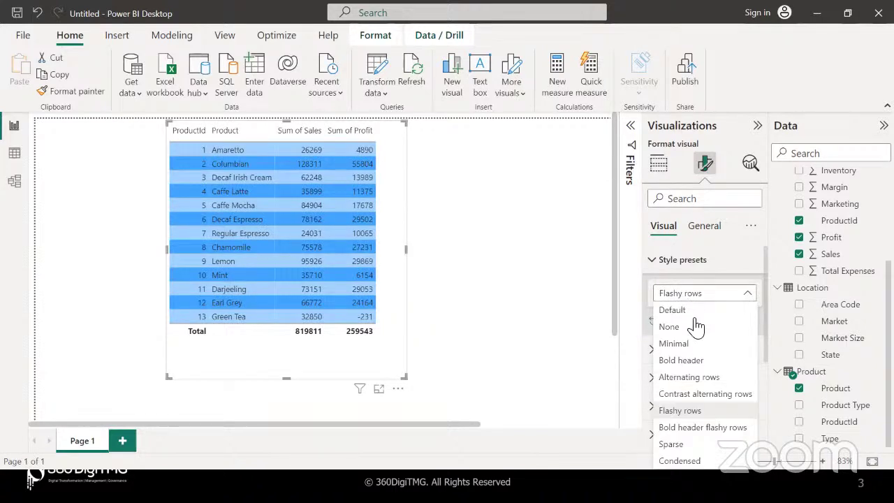
pyautogui.click(711, 429)
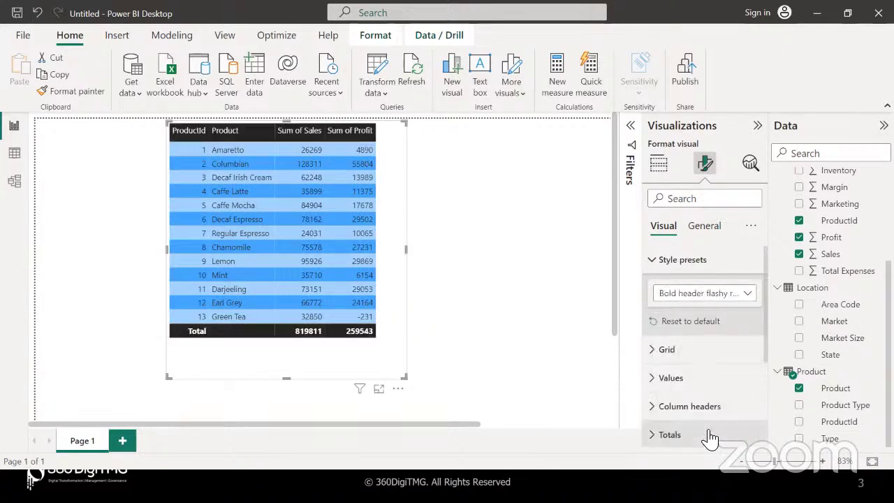
pyautogui.click(684, 294)
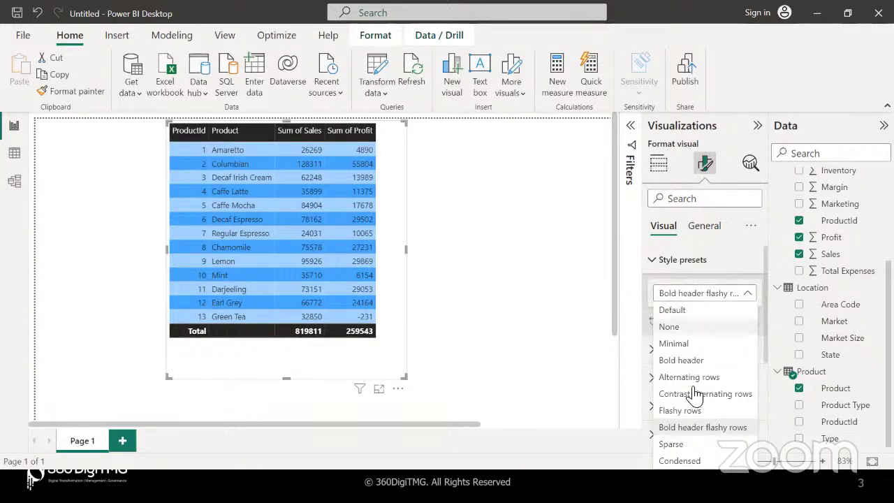
pyautogui.click(690, 445)
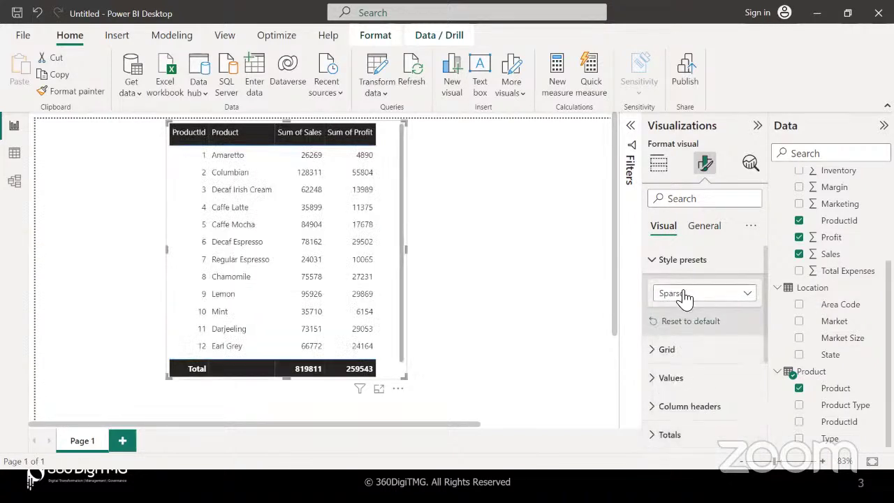
pyautogui.click(684, 294)
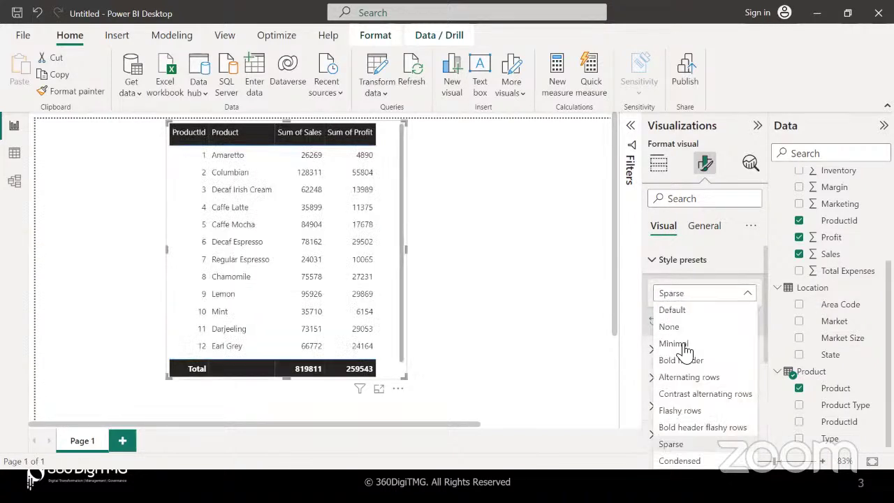
pyautogui.click(683, 461)
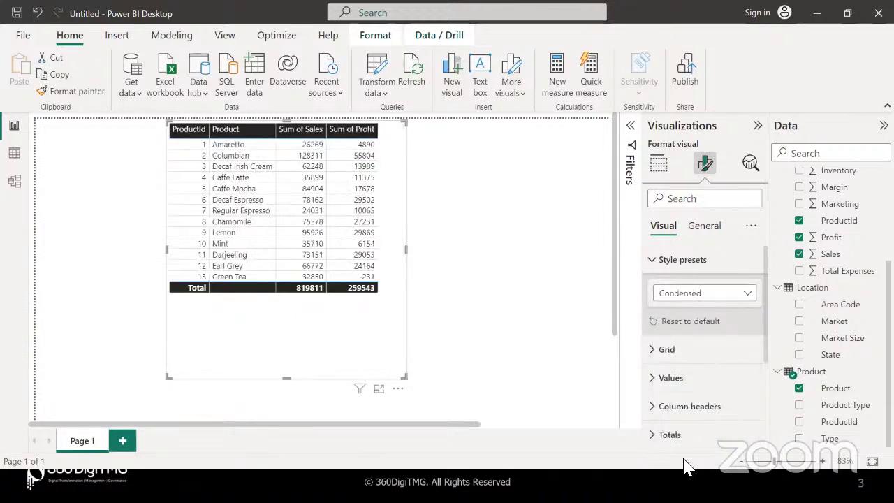
pyautogui.click(742, 296)
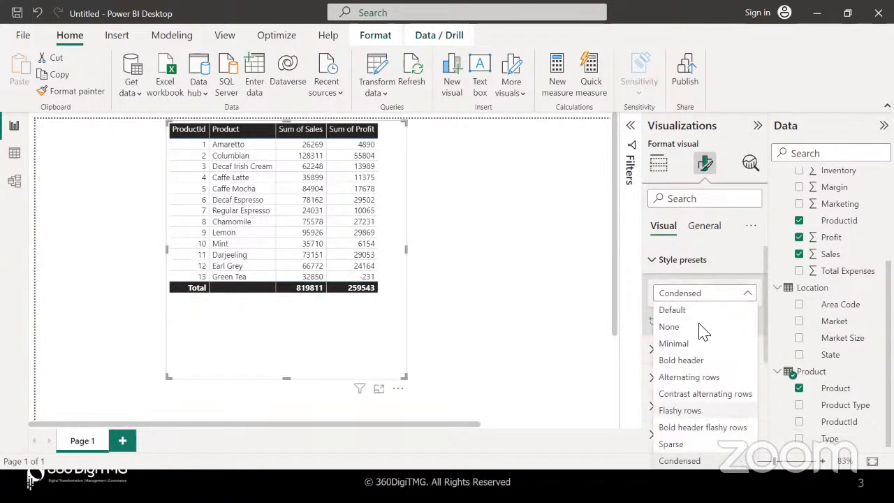
pyautogui.click(723, 269)
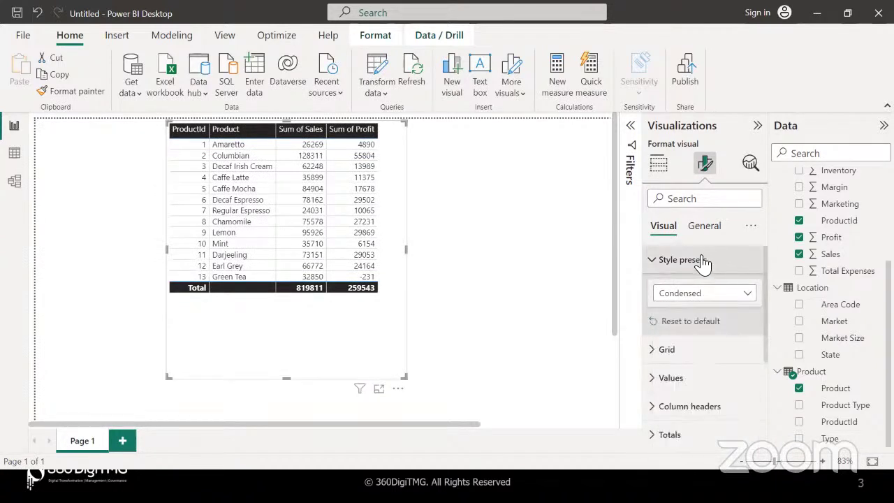
# Reset the table visual's style preset to default, apply Bold header and collapse the style presets.
pyautogui.click(690, 327)
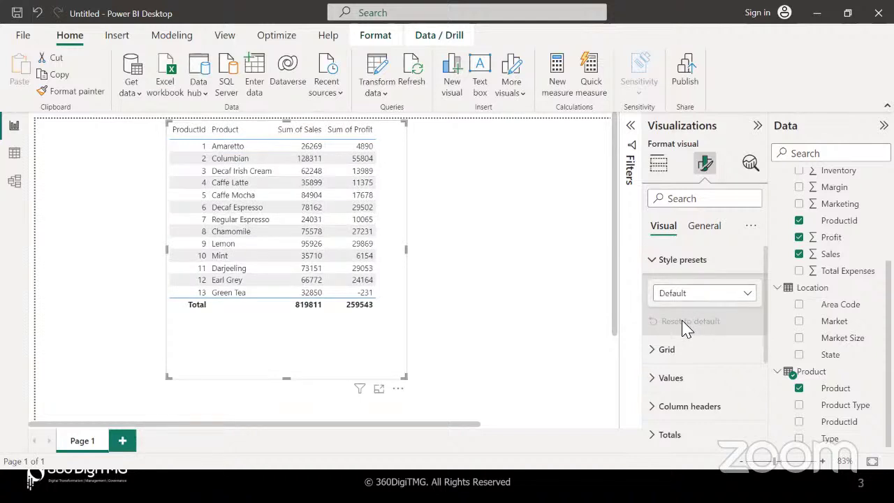
pyautogui.click(700, 305)
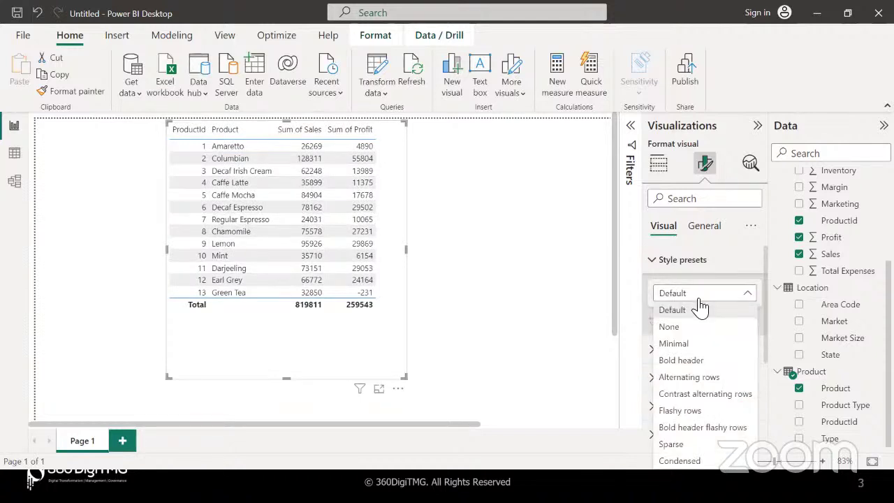
pyautogui.click(699, 363)
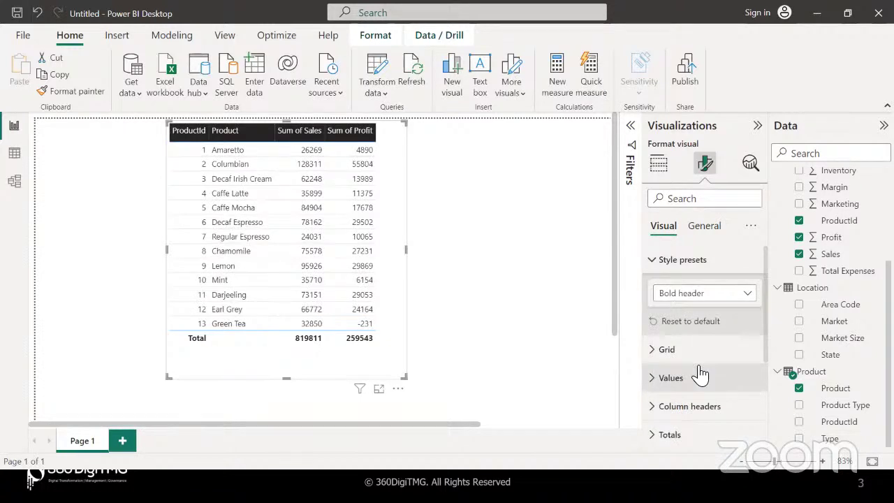
pyautogui.click(653, 260)
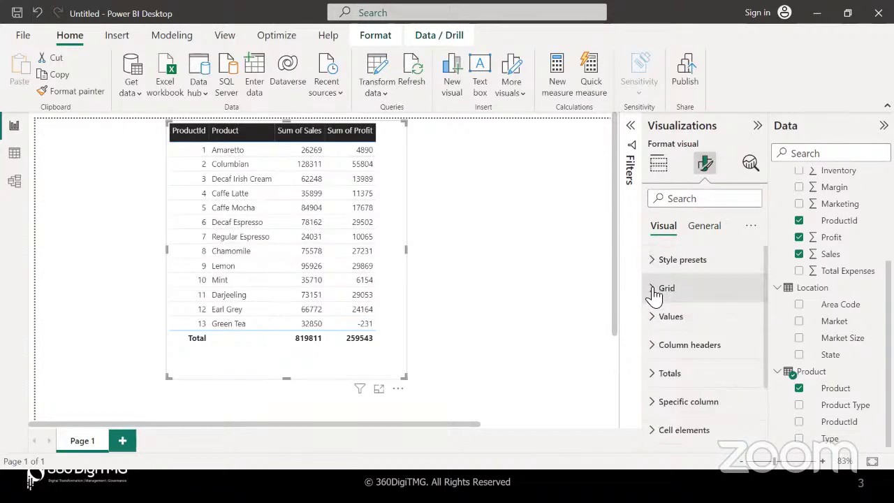
# In the table's grid settings, toggle the horizontal gridlines off and back on, and set them to black with width 3.
pyautogui.click(654, 292)
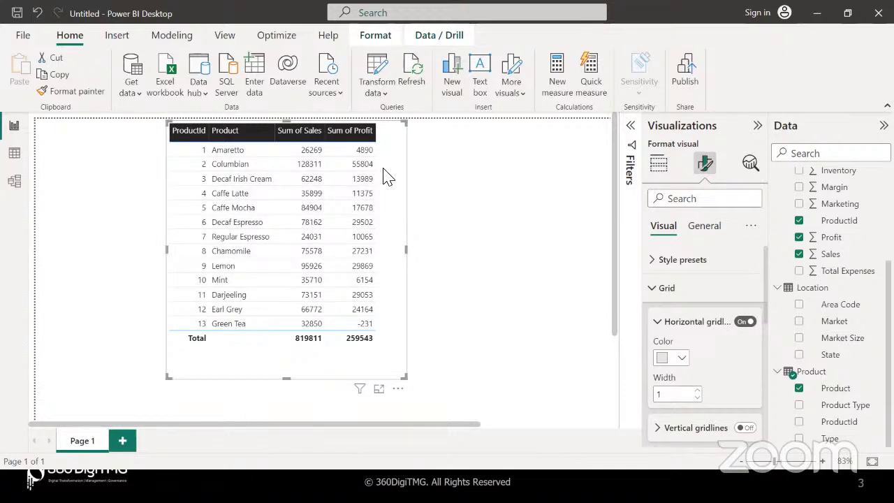
pyautogui.click(744, 323)
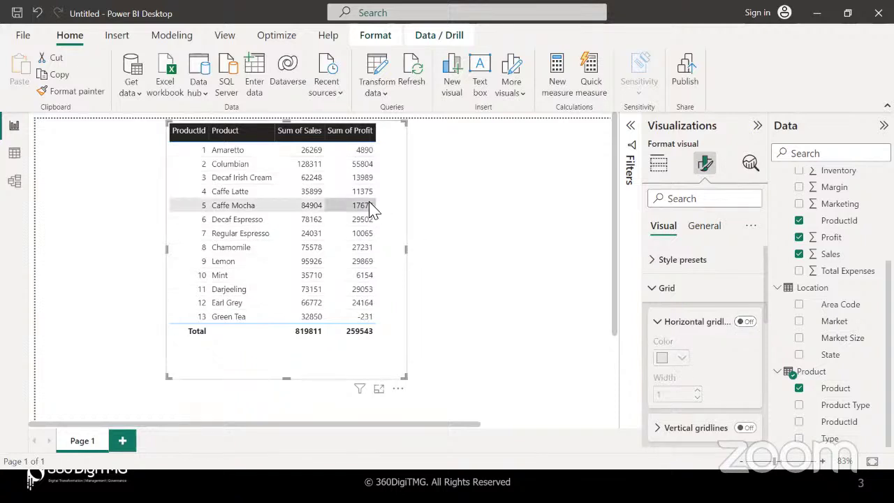
pyautogui.click(745, 322)
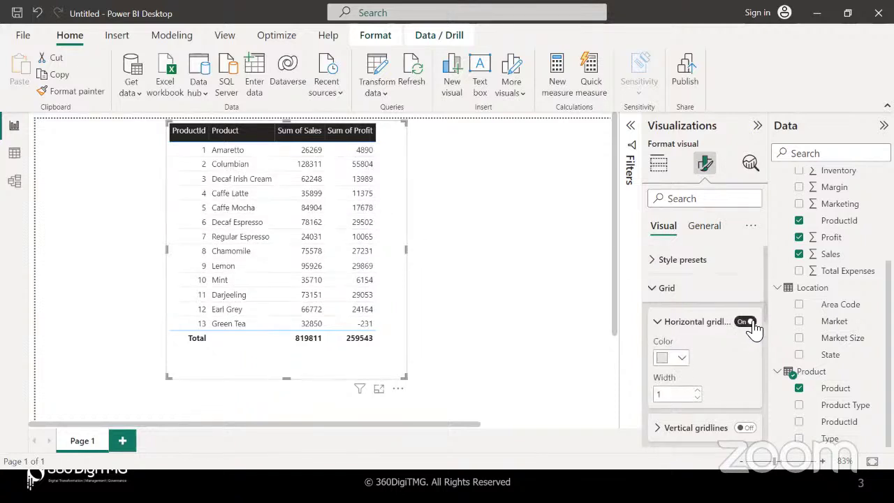
pyautogui.click(682, 359)
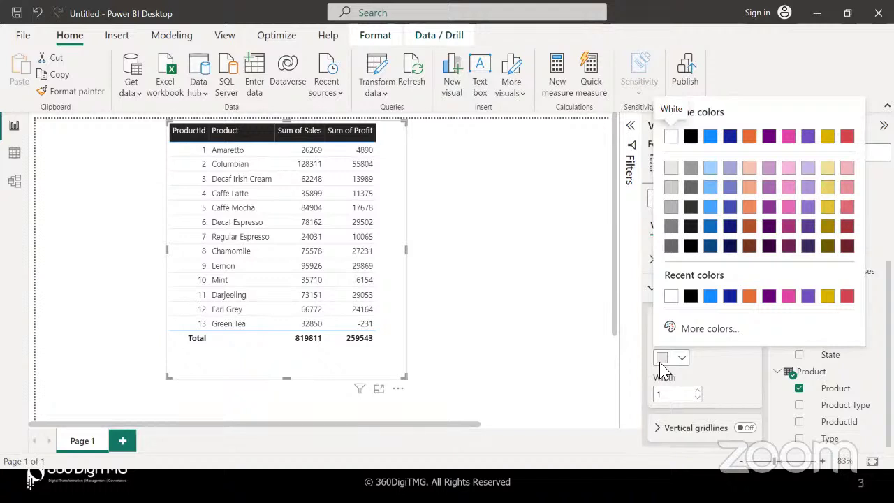
pyautogui.click(691, 246)
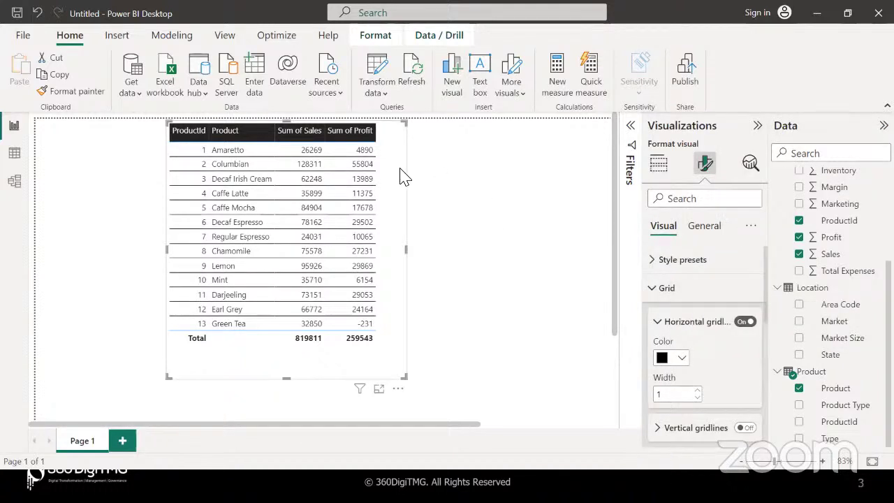
pyautogui.click(698, 392)
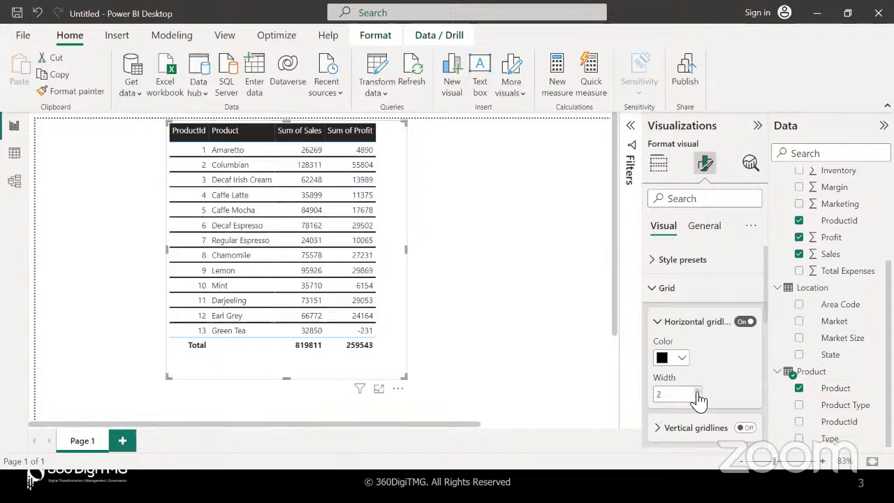
pyautogui.click(698, 392)
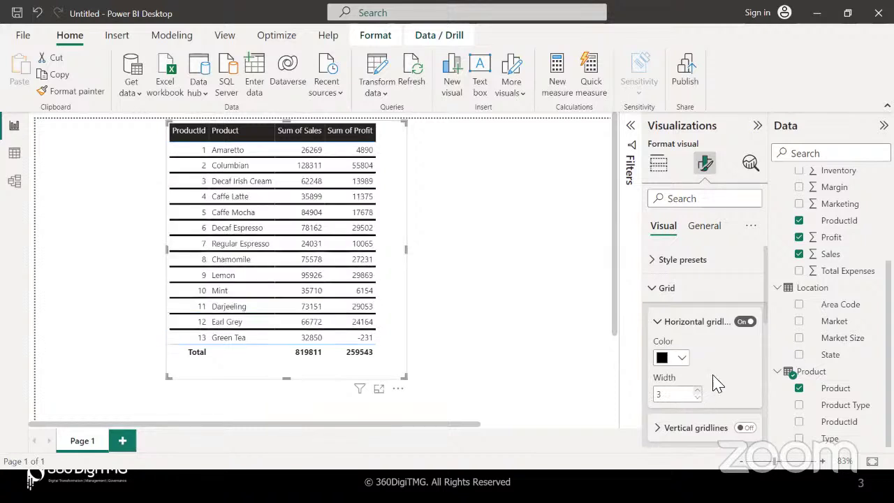
# Turn on the table's vertical gridlines in purple with width 3, and collapse the grid settings.
pyautogui.scroll(-2, 715, 380)
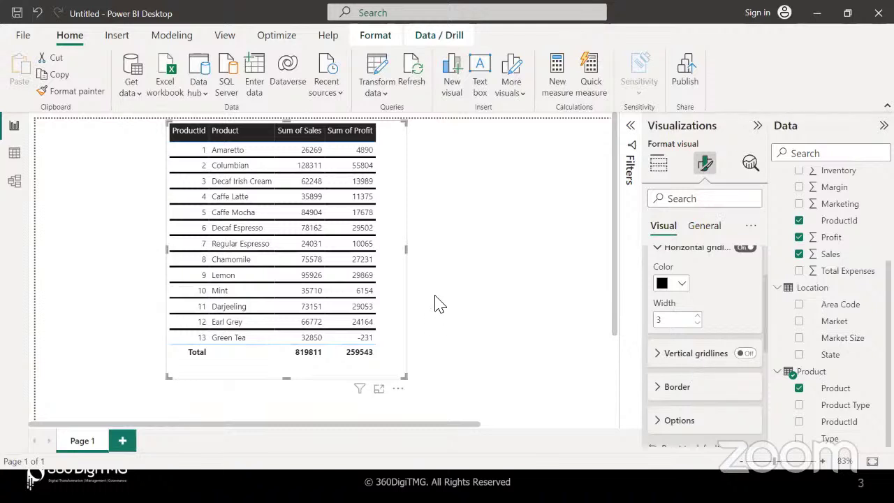
pyautogui.click(745, 353)
pyautogui.click(659, 356)
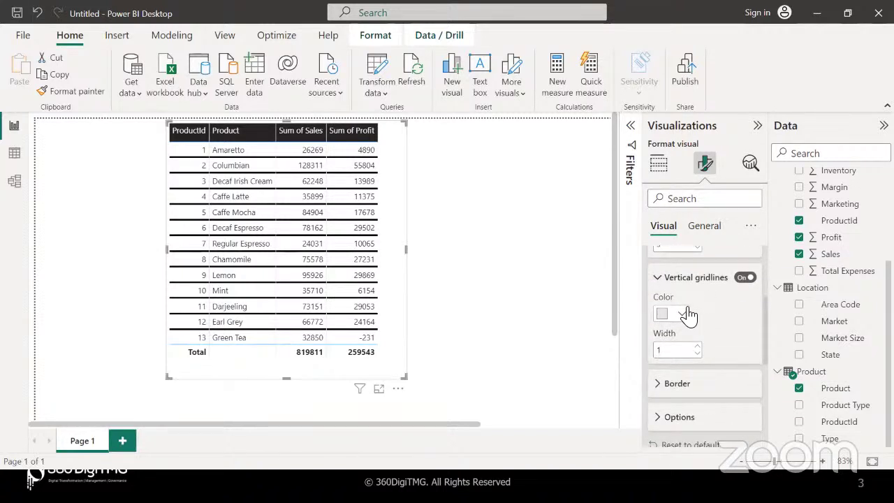
pyautogui.click(683, 314)
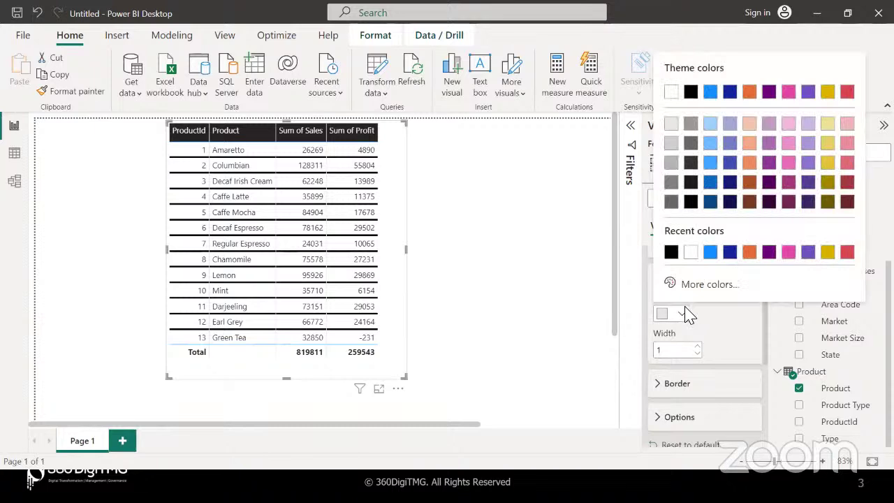
pyautogui.click(768, 92)
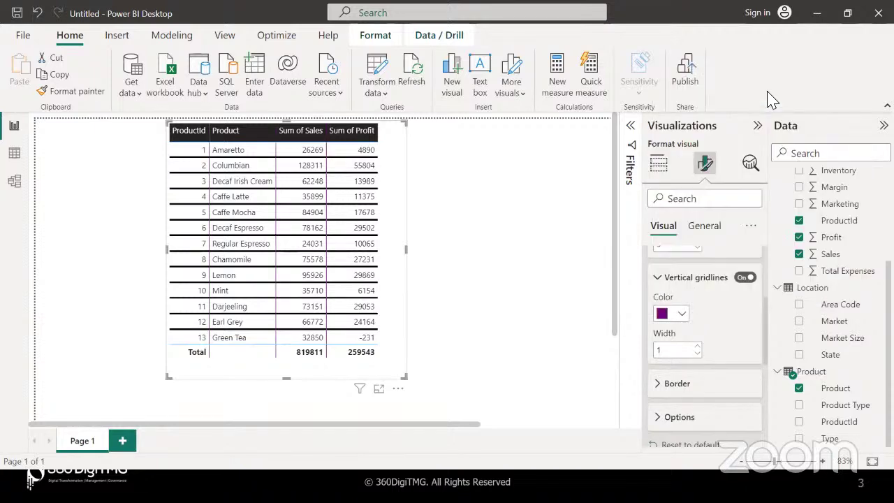
pyautogui.click(698, 346)
pyautogui.click(697, 347)
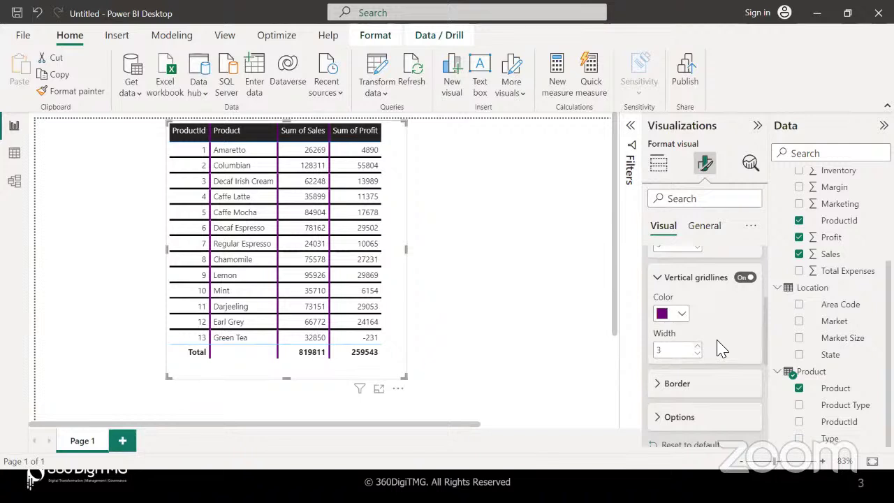
pyautogui.scroll(5, 719, 347)
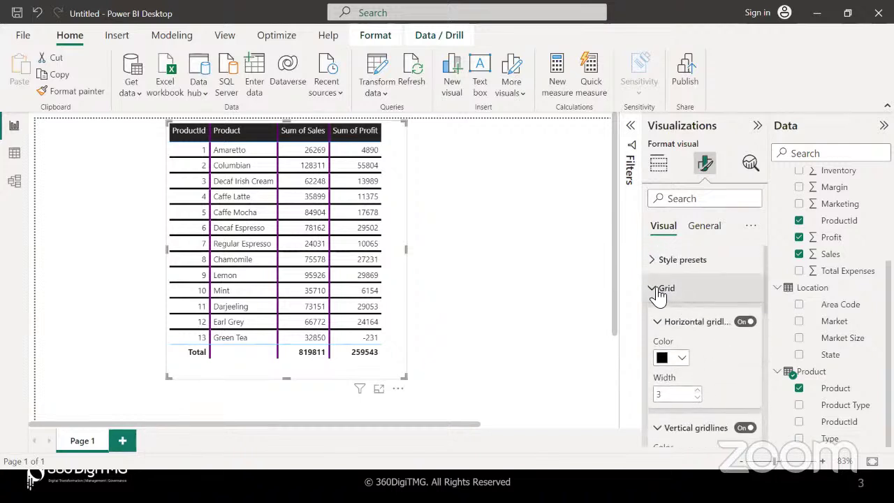
pyautogui.click(659, 290)
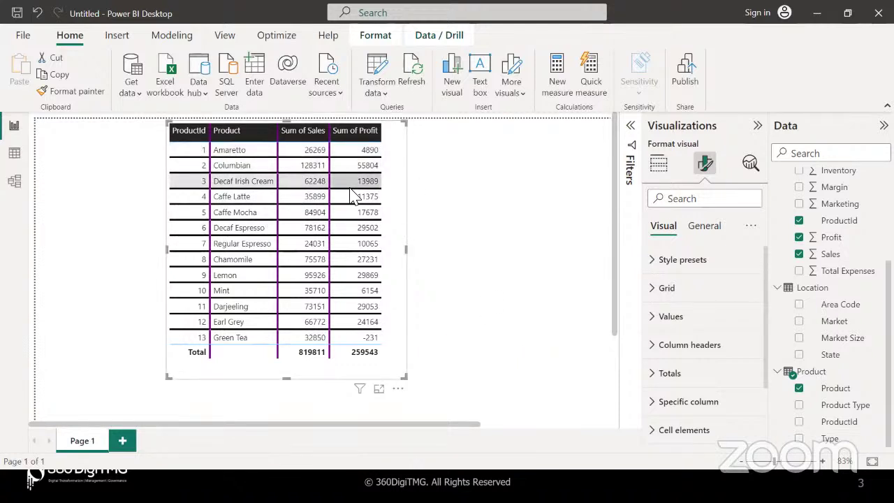
# In the table's values formatting, try the Symbol font and switch the font to Trebuchet MS.
pyautogui.click(654, 319)
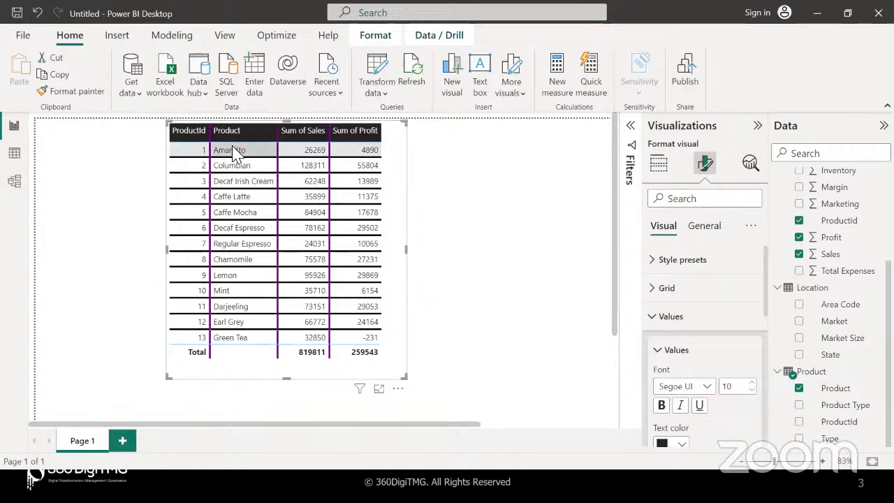
pyautogui.scroll(-1, 704, 329)
pyautogui.scroll(-1, 704, 330)
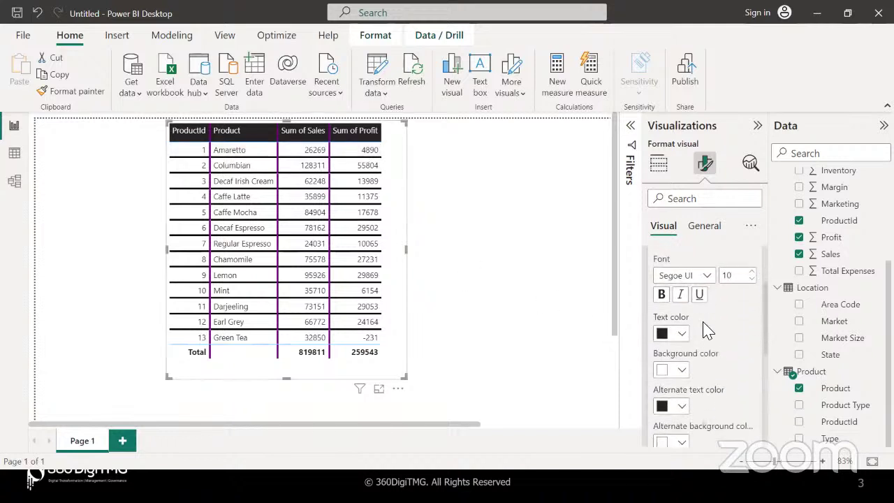
pyautogui.click(708, 271)
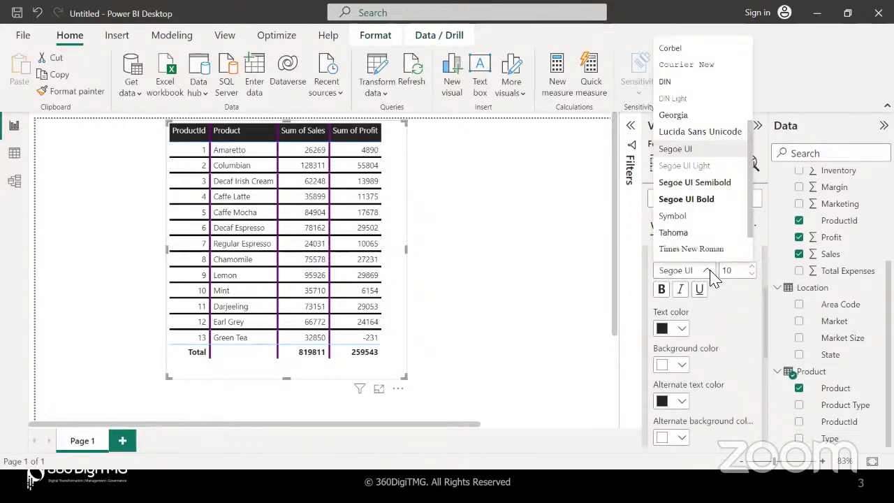
pyautogui.click(673, 217)
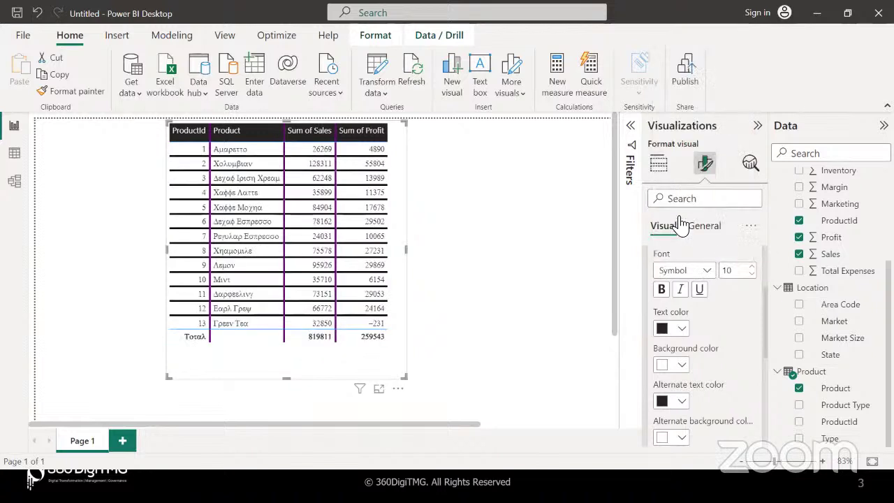
pyautogui.click(708, 274)
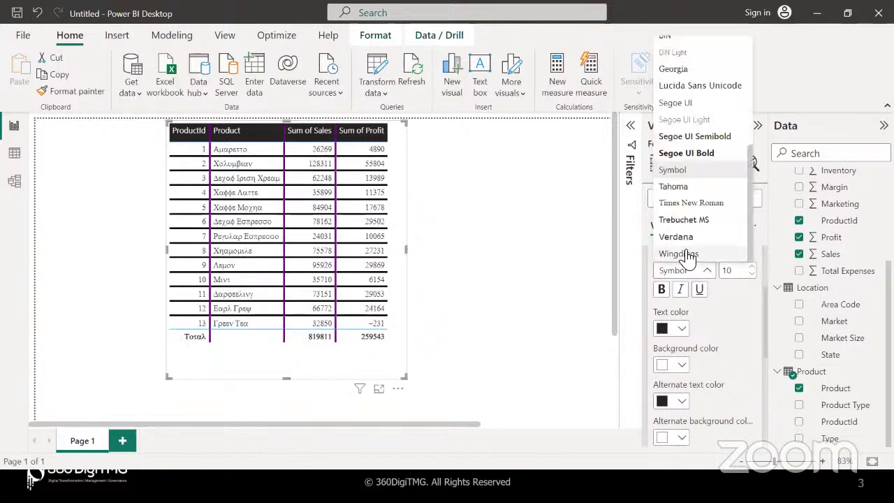
pyautogui.click(681, 221)
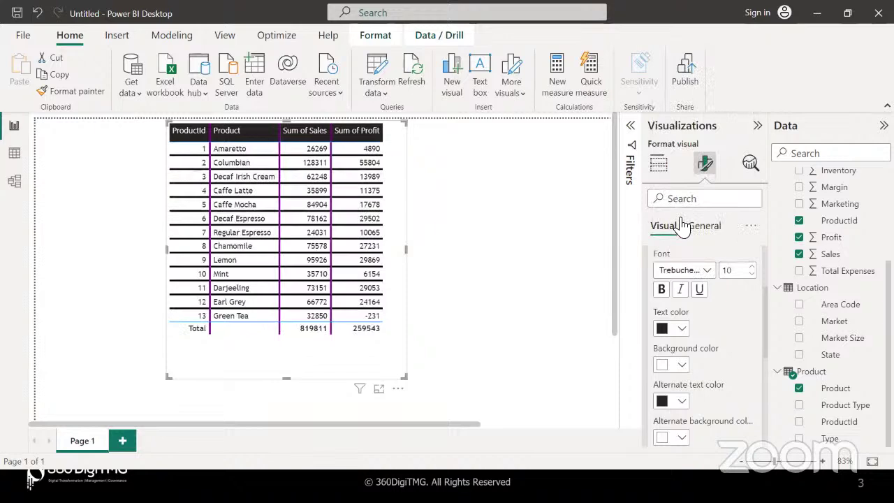
# Increase the table values' font size to 12 and make them bold, italic and underlined.
pyautogui.click(753, 267)
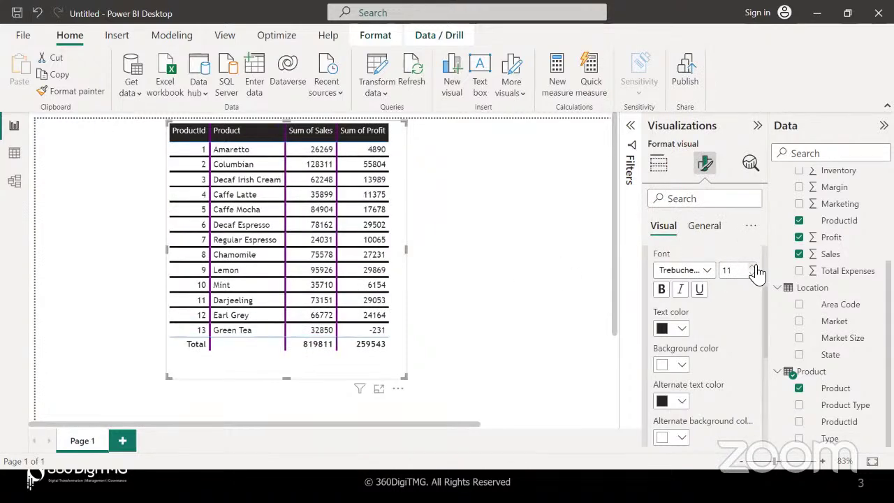
pyautogui.click(753, 266)
pyautogui.click(663, 290)
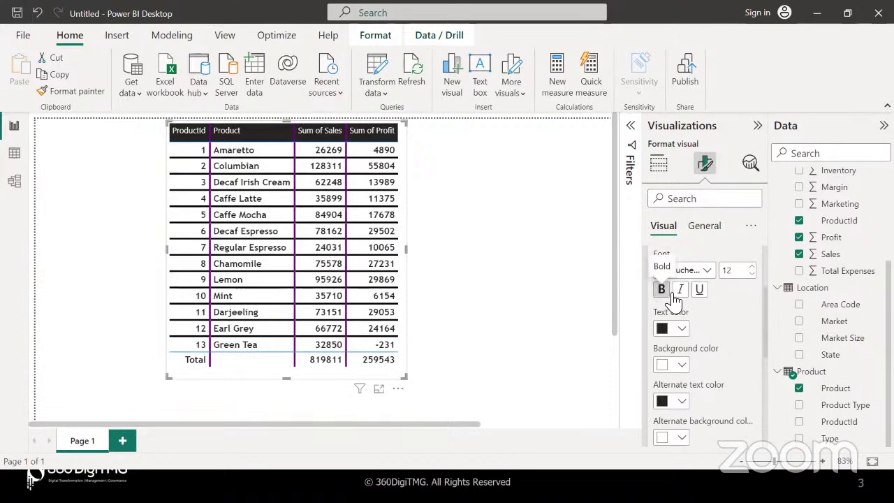
pyautogui.click(680, 290)
pyautogui.click(701, 292)
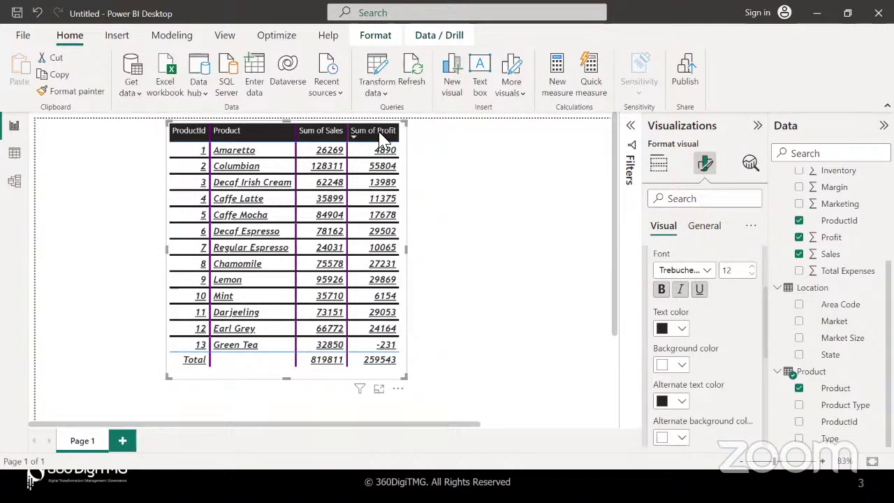
# Set the table values' text color to dark yellow and their background color to light yellow.
pyautogui.click(681, 329)
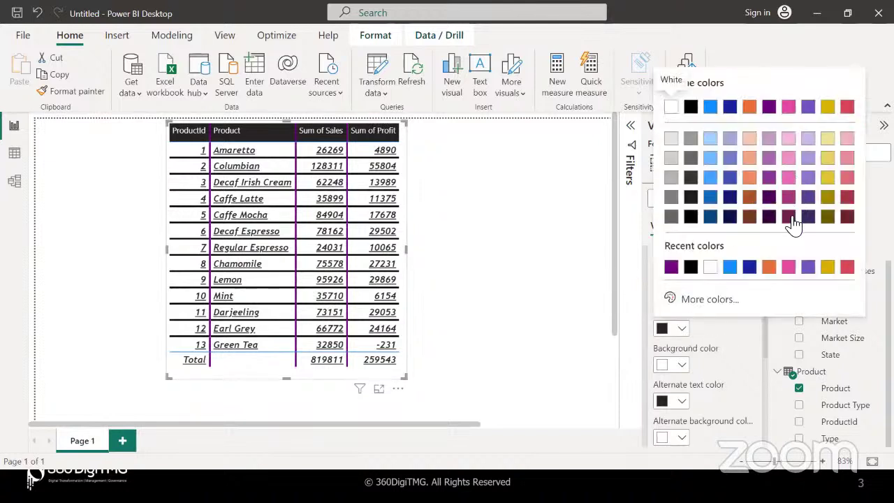
pyautogui.click(827, 197)
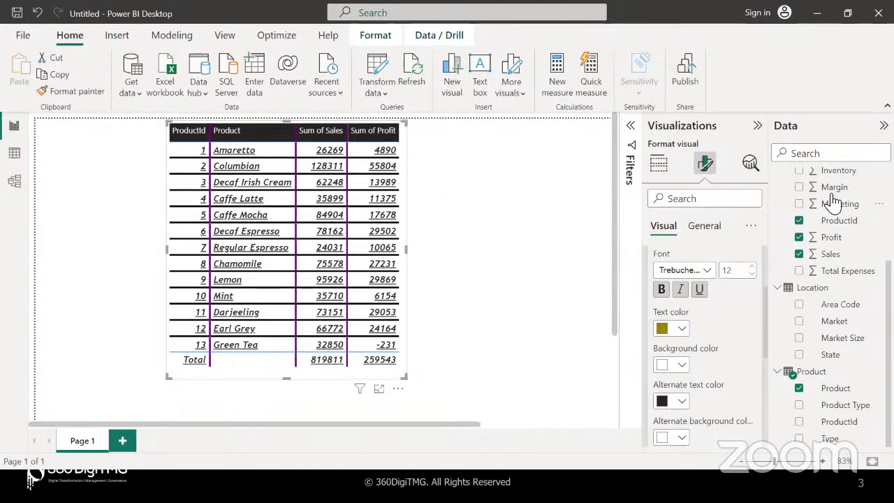
pyautogui.click(682, 366)
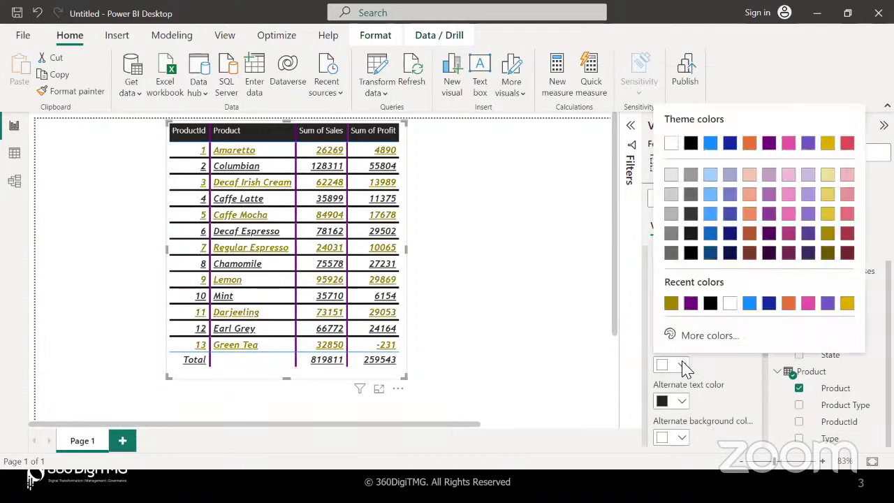
pyautogui.click(828, 176)
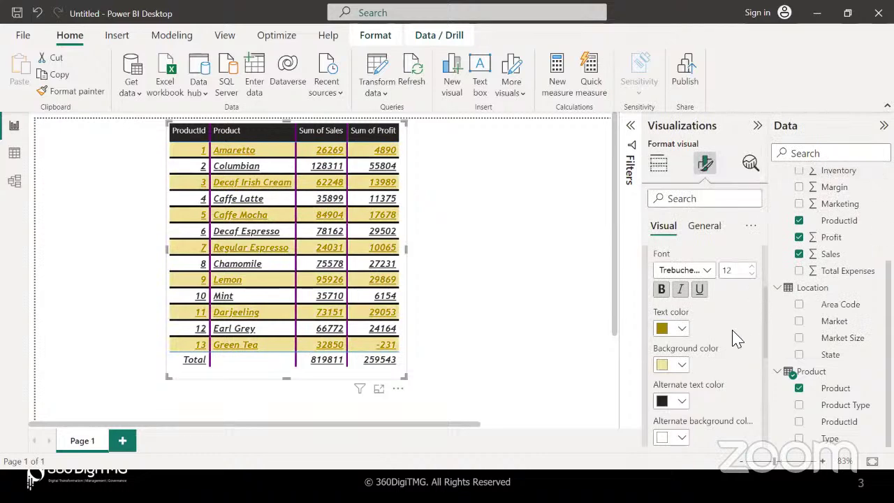
# Set the alternate rows' text color to pink and then dark red, and their background color to light pink.
pyautogui.scroll(-3, 698, 300)
pyautogui.click(681, 288)
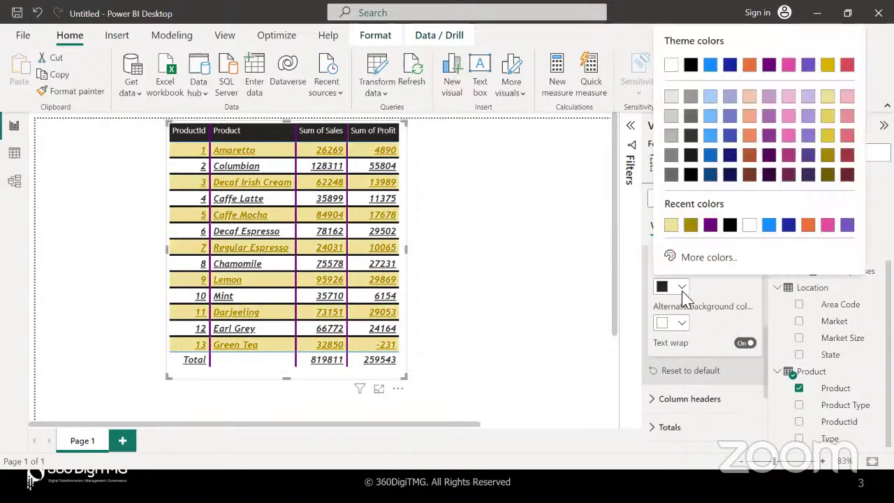
pyautogui.click(851, 125)
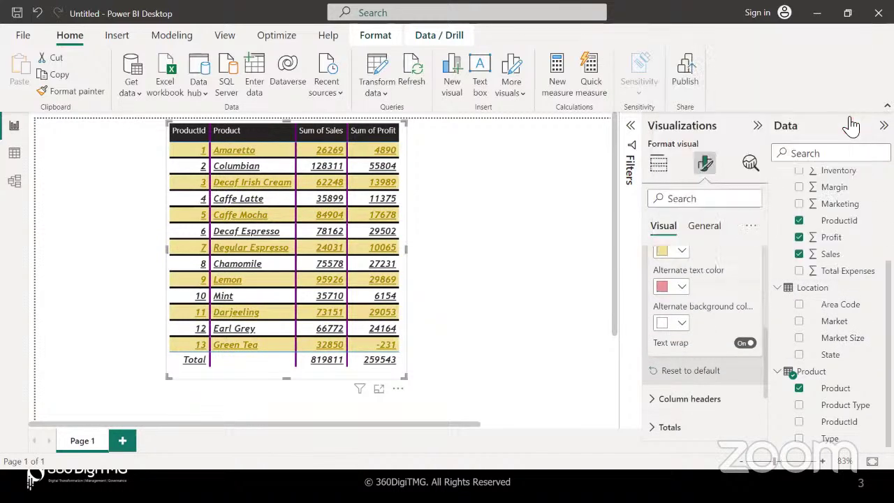
pyautogui.click(682, 287)
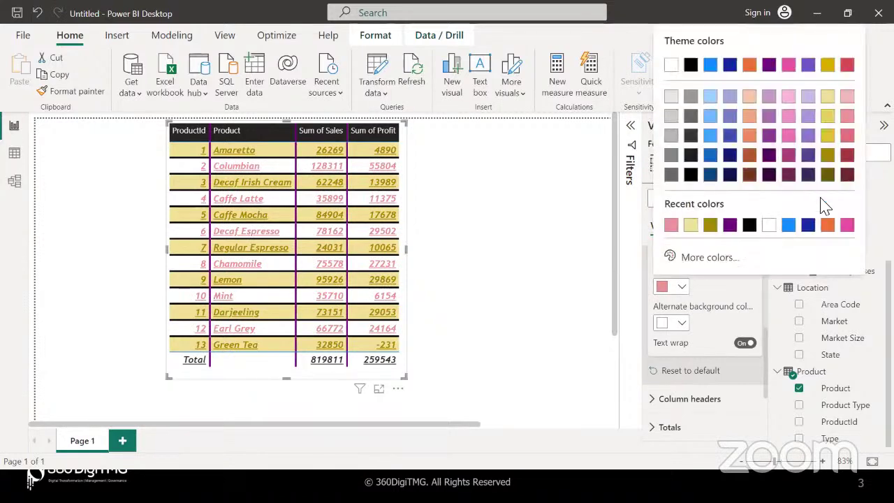
pyautogui.click(847, 155)
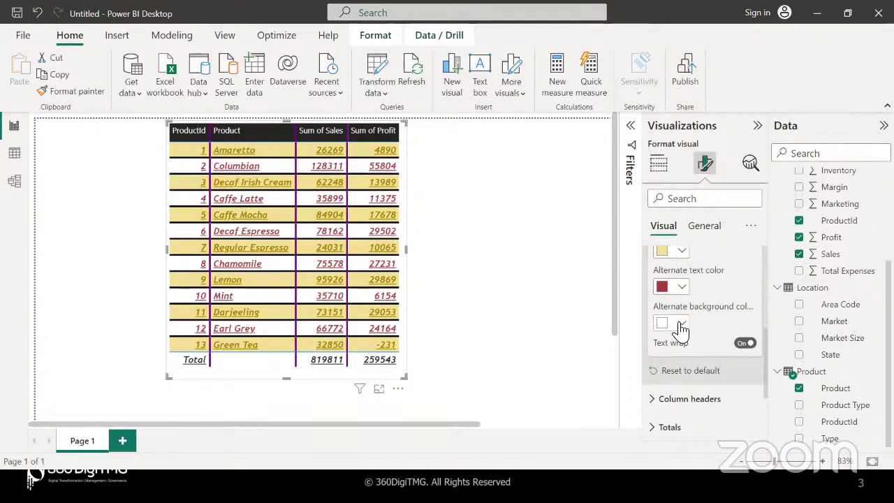
pyautogui.click(682, 324)
pyautogui.click(848, 141)
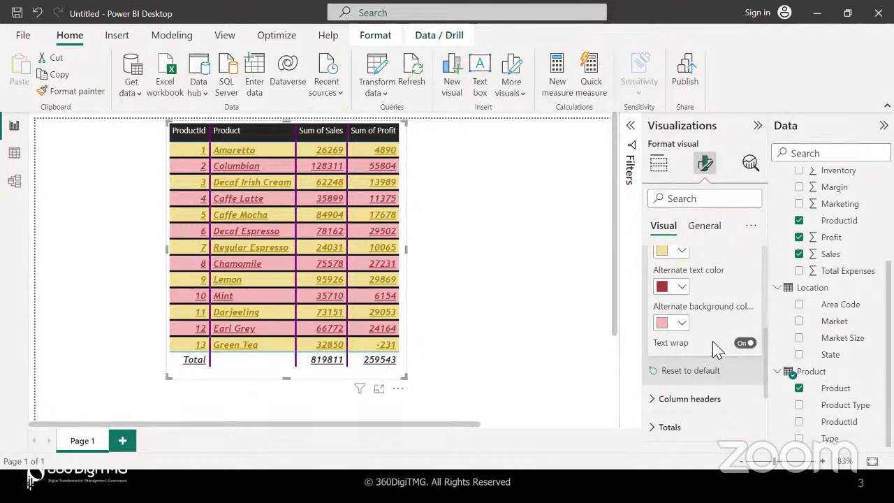
# Reset the table's values formatting and grid settings to default and collapse both sections.
pyautogui.click(686, 376)
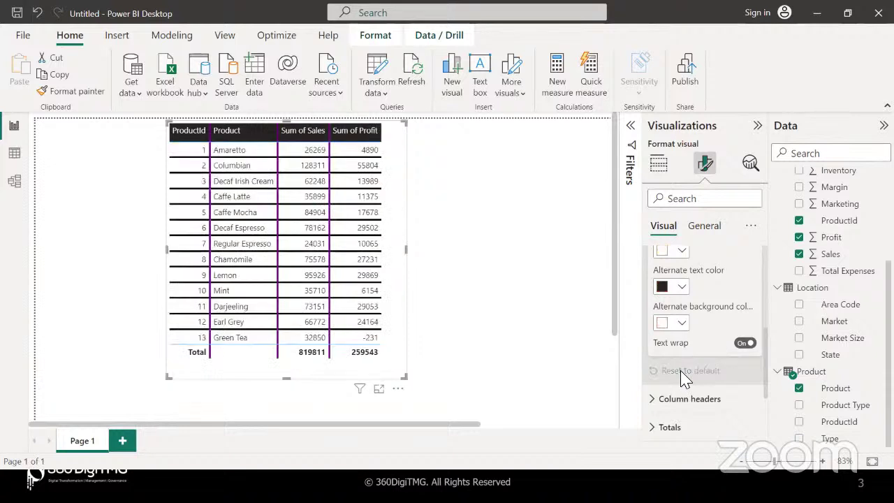
pyautogui.scroll(3, 696, 305)
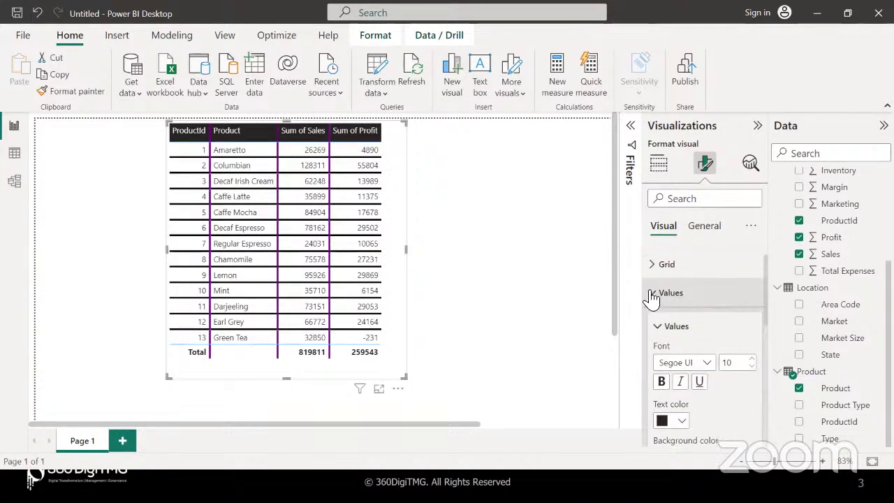
pyautogui.click(652, 266)
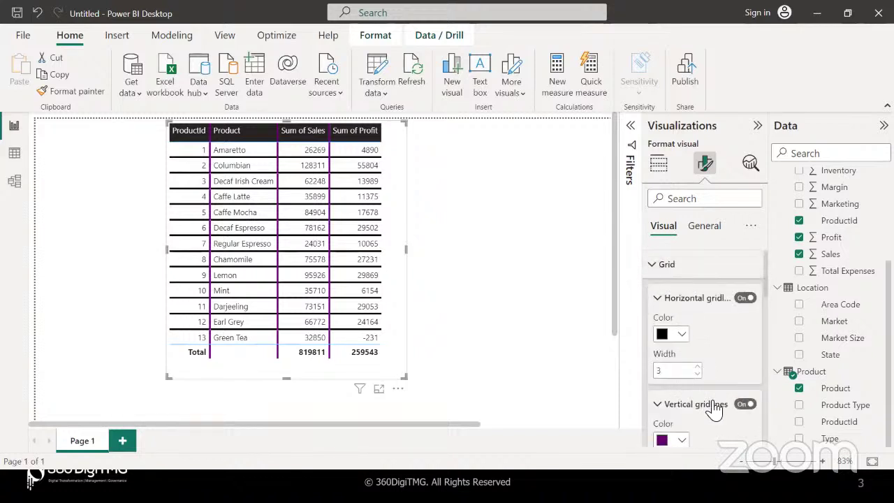
pyautogui.scroll(-3, 714, 411)
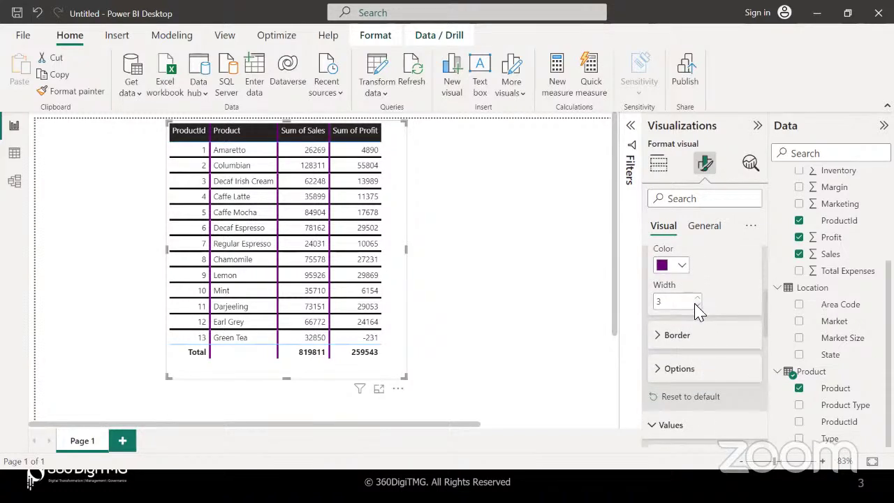
pyautogui.scroll(-1, 695, 325)
pyautogui.click(688, 367)
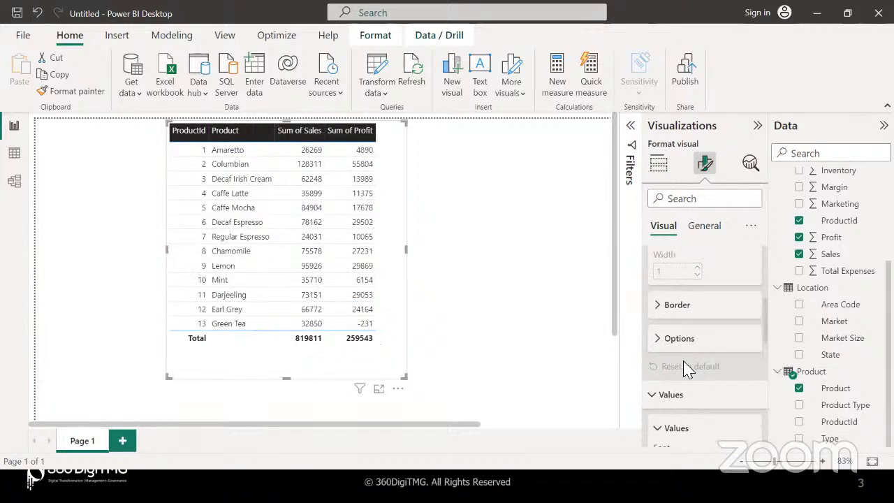
pyautogui.scroll(1, 683, 307)
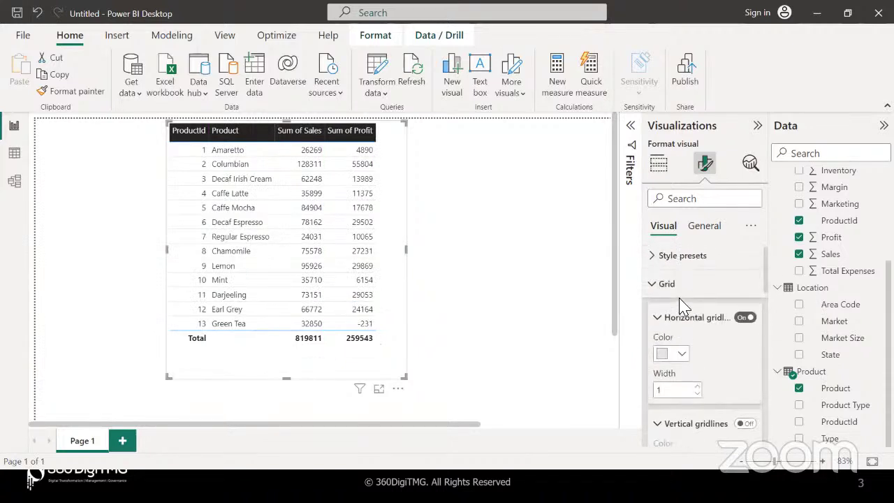
pyautogui.click(655, 285)
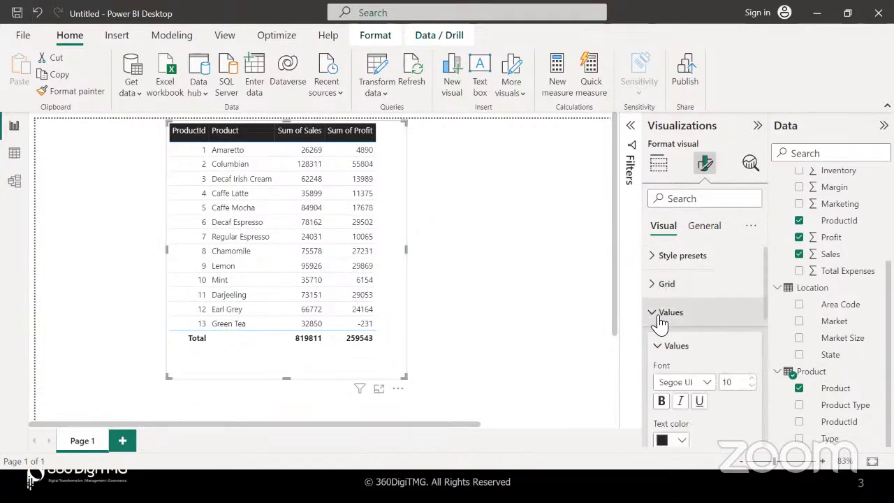
pyautogui.click(658, 315)
# Set the column headers' font to Tahoma at size 13 and widen the table visual to fit all its columns.
pyautogui.scroll(-2, 660, 322)
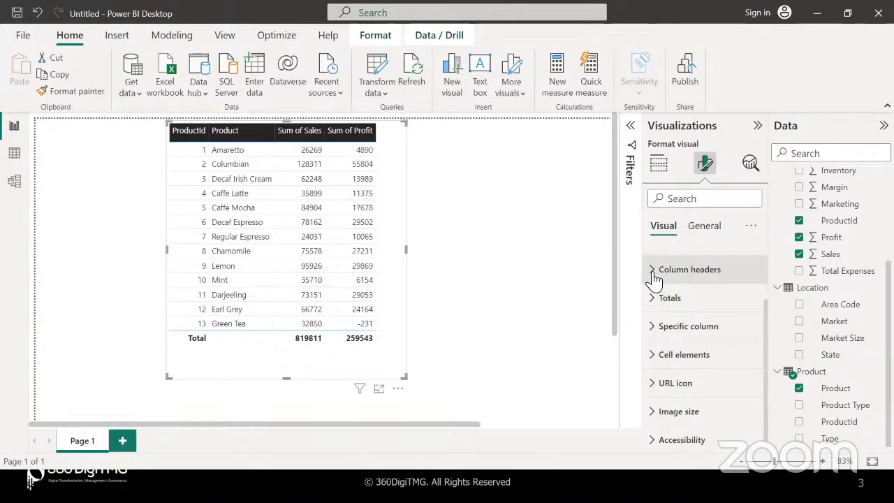
pyautogui.scroll(1, 654, 278)
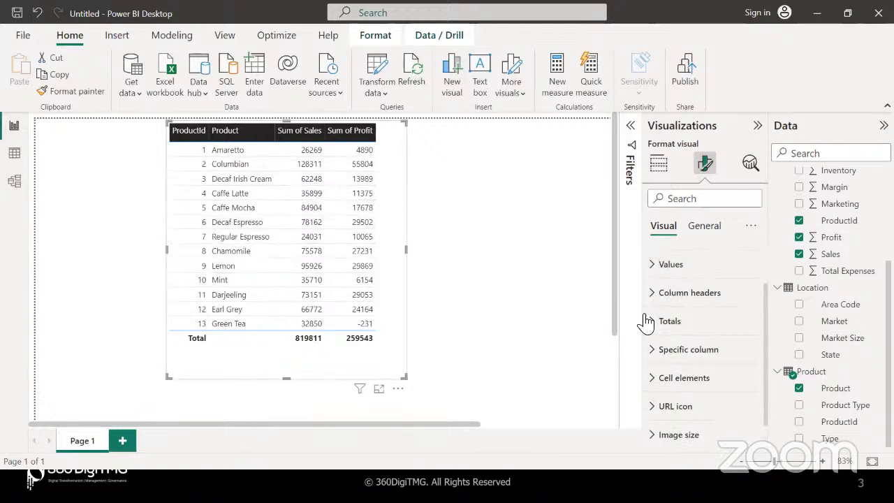
pyautogui.click(654, 296)
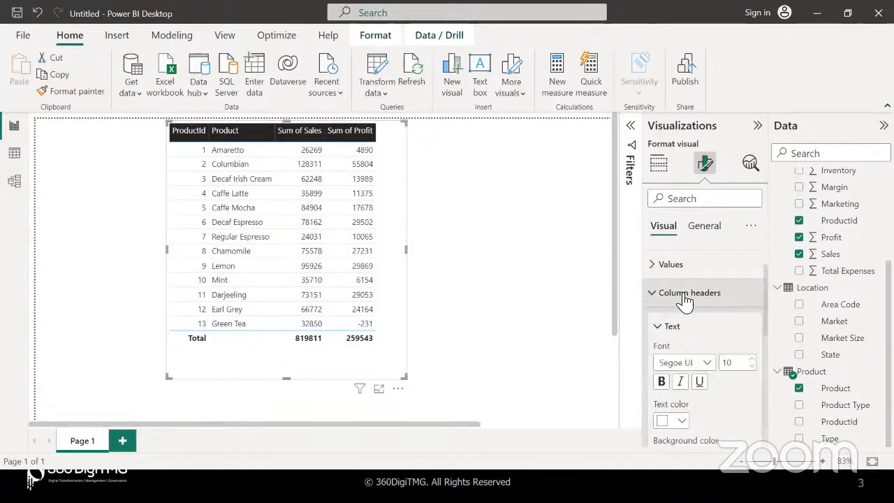
pyautogui.scroll(-2, 684, 299)
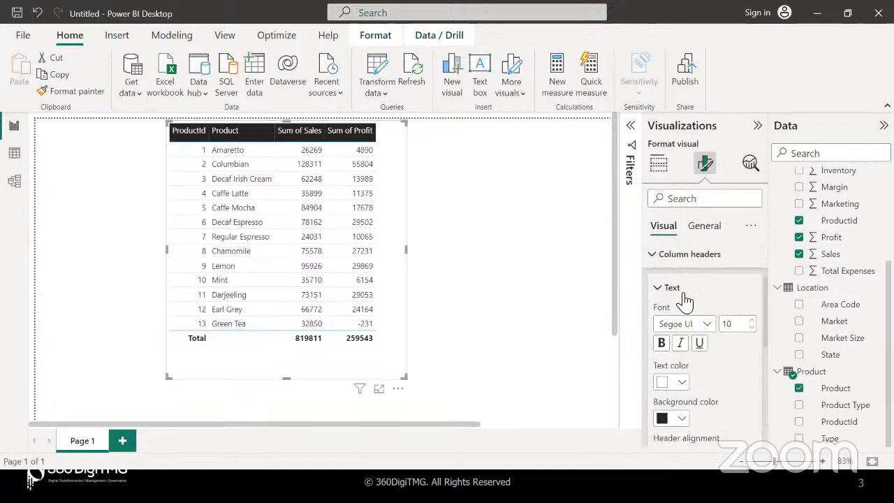
pyautogui.click(707, 324)
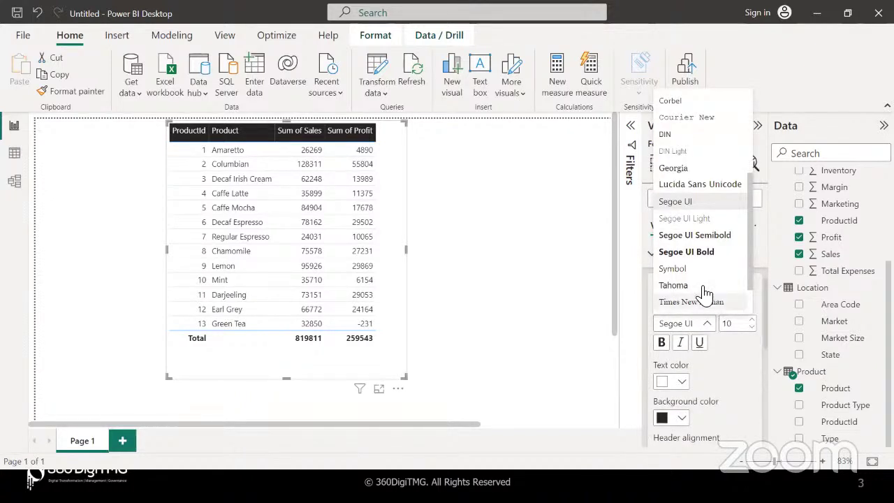
pyautogui.click(674, 285)
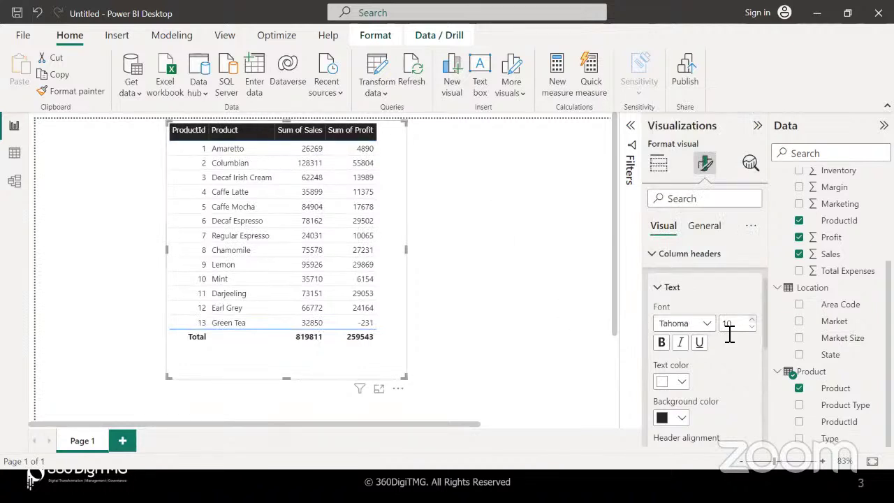
pyautogui.click(751, 320)
pyautogui.click(751, 320)
pyautogui.click(752, 320)
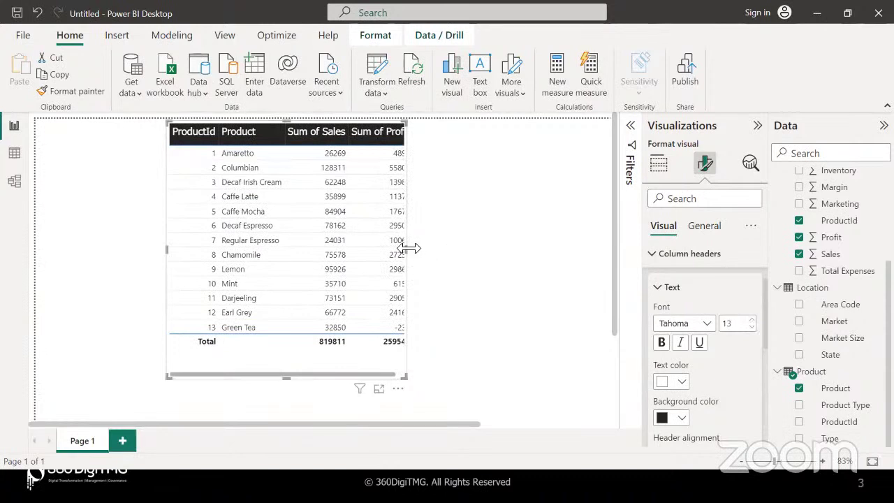
pyautogui.moveTo(409, 248); pyautogui.dragTo(447, 245)
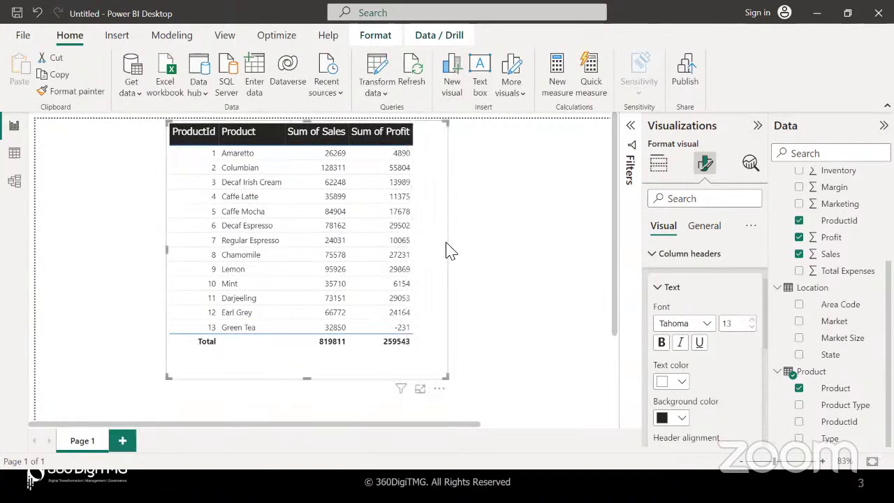
# Make the column headers bold and italic, and set their text color to light blue.
pyautogui.click(661, 342)
pyautogui.click(680, 344)
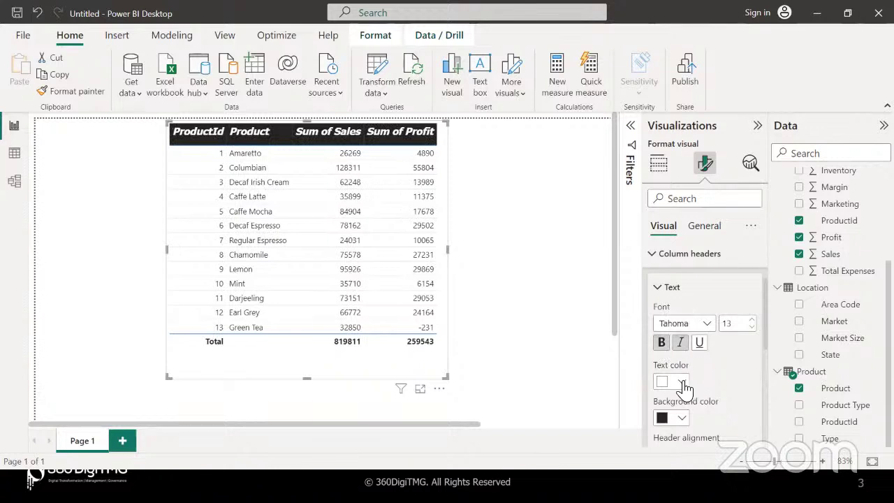
pyautogui.click(683, 382)
pyautogui.click(708, 199)
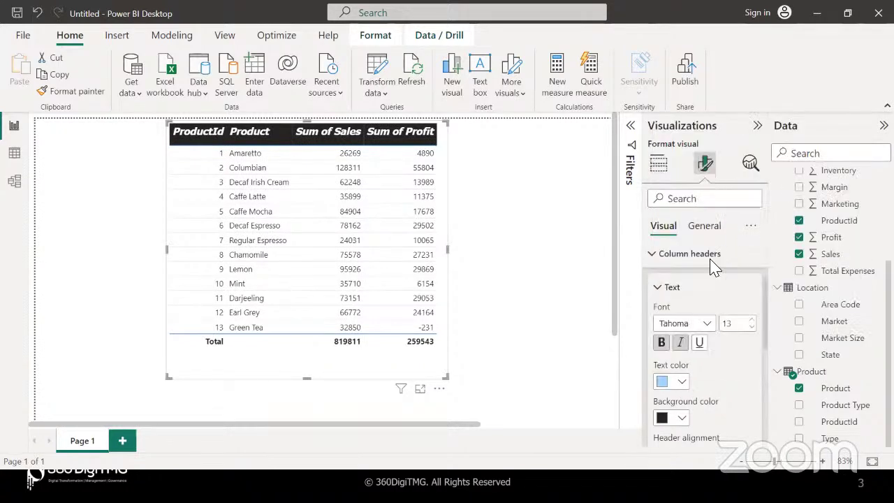
# Set the column headers' background color to dark blue.
pyautogui.scroll(-2, 722, 351)
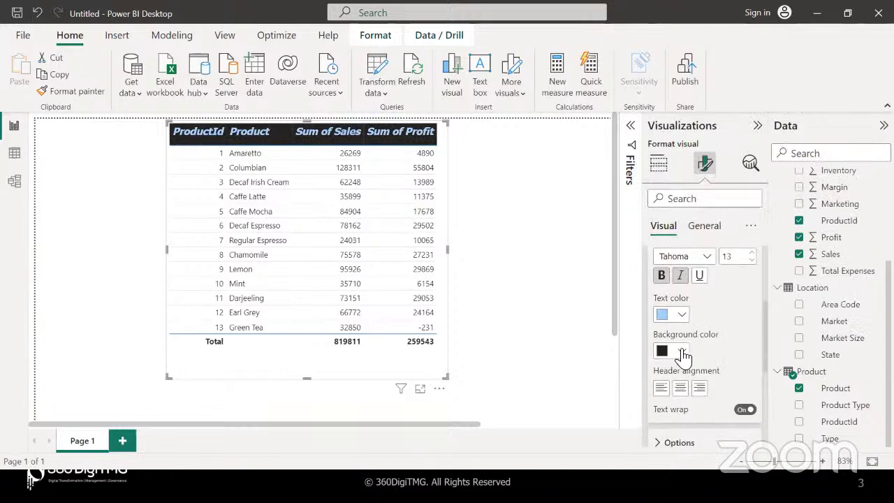
pyautogui.click(682, 350)
pyautogui.click(711, 245)
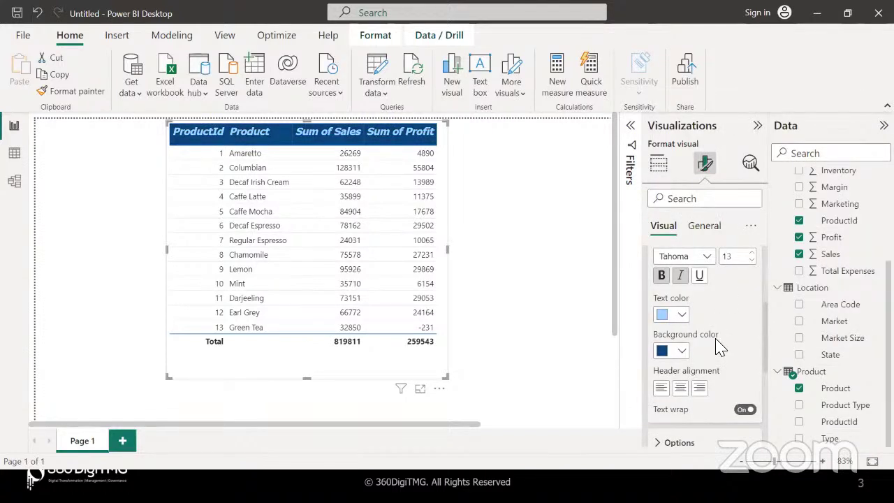
# Try center, right and left alignment on the column headers, finishing with center alignment.
pyautogui.scroll(-3, 719, 347)
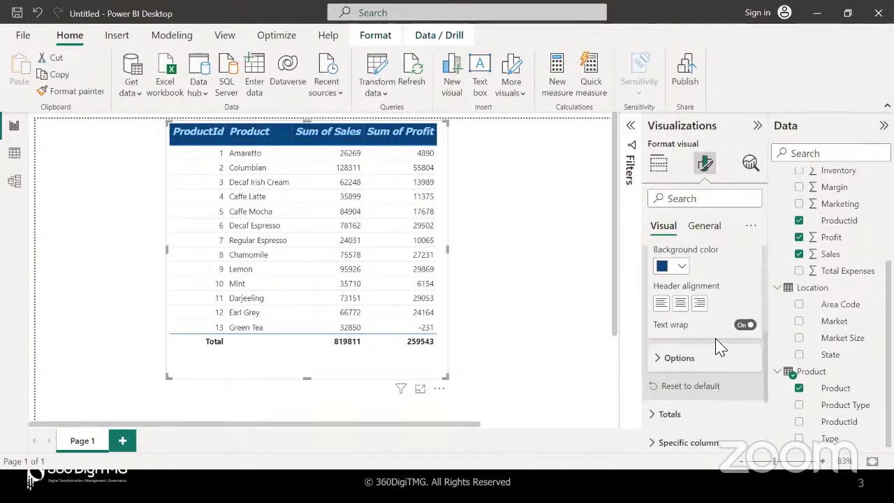
pyautogui.click(681, 295)
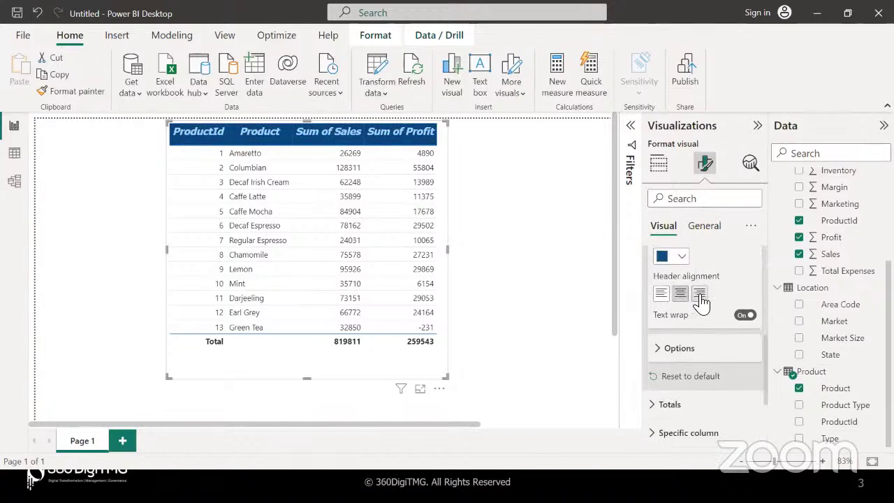
pyautogui.click(696, 296)
pyautogui.click(664, 296)
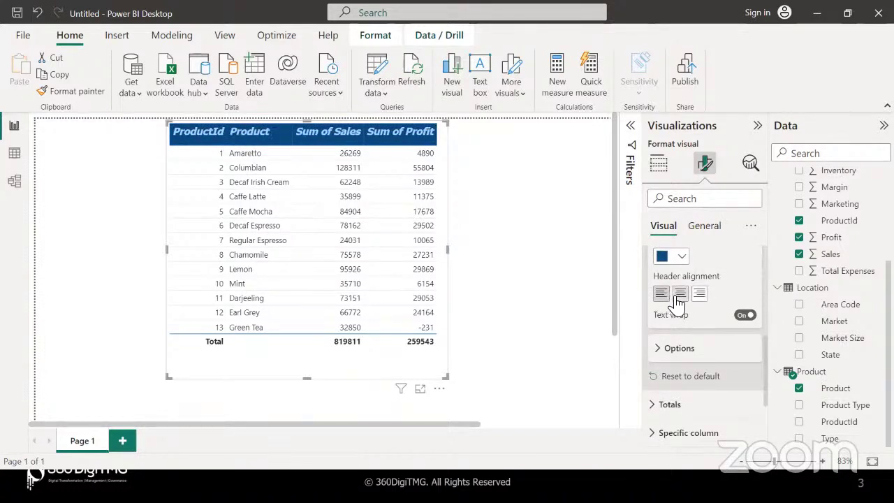
pyautogui.click(680, 294)
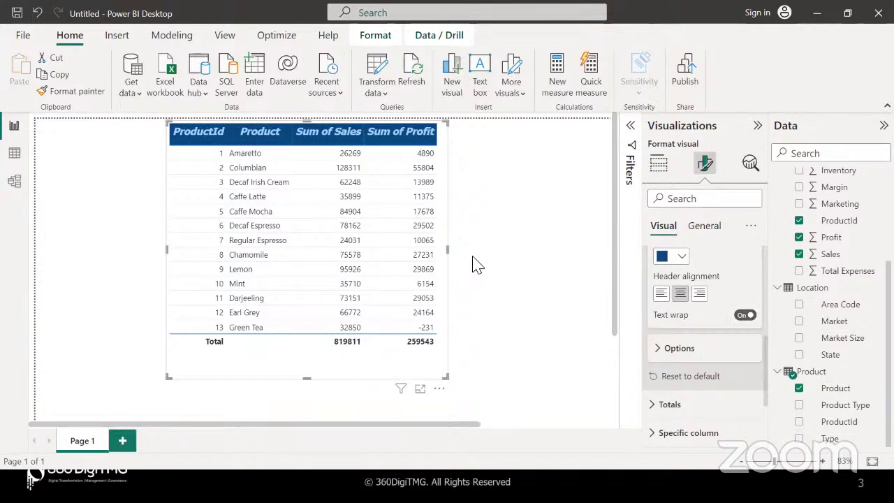
# Expand the column headers' options, reset the column header formatting to default and collapse the section.
pyautogui.click(660, 349)
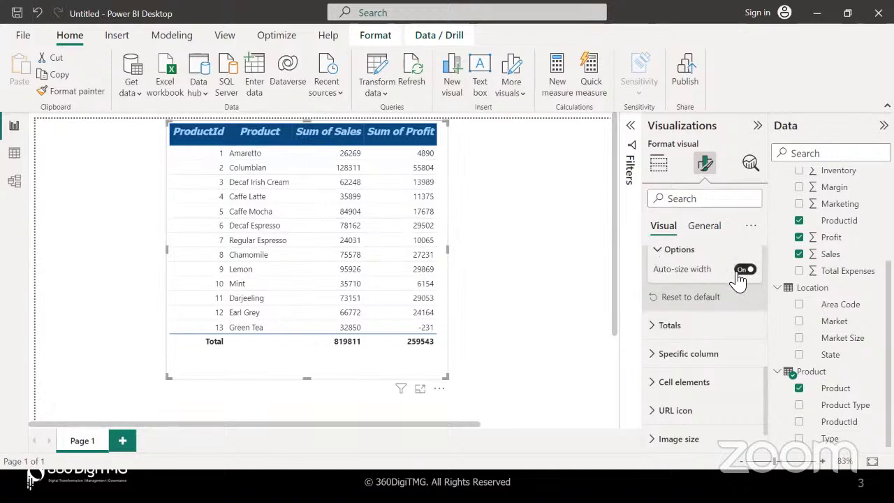
pyautogui.click(681, 300)
pyautogui.scroll(5, 681, 305)
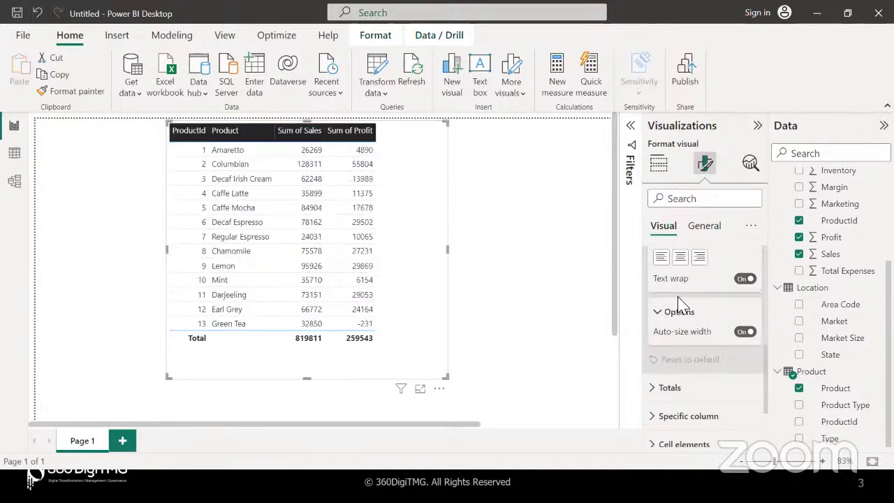
pyautogui.scroll(2, 679, 305)
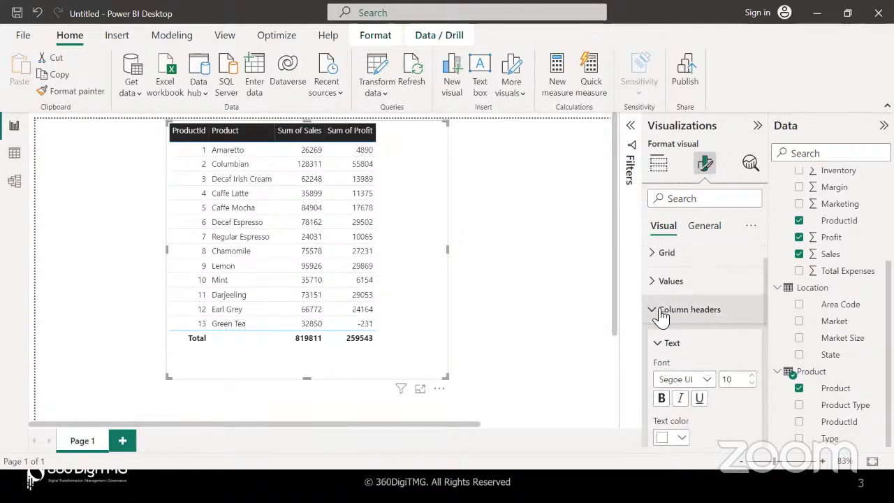
pyautogui.click(654, 312)
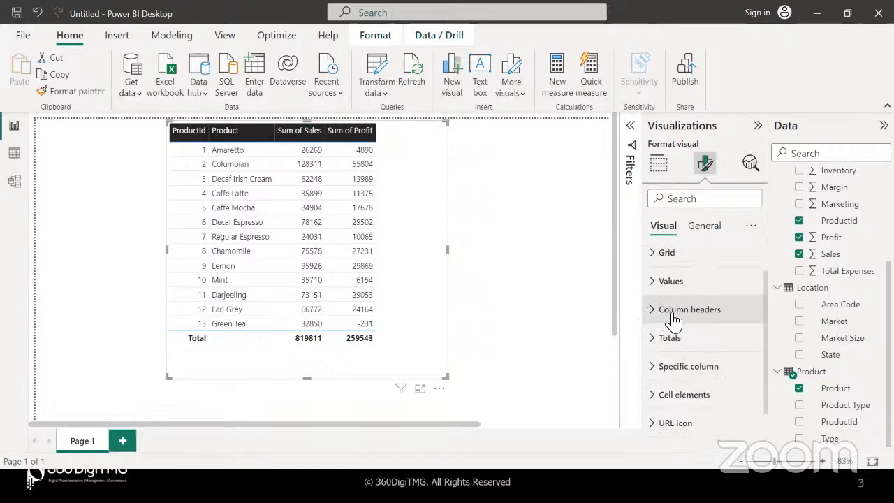
# Deselect the table and bring up the formatting options of the report page.
pyautogui.scroll(-2, 674, 319)
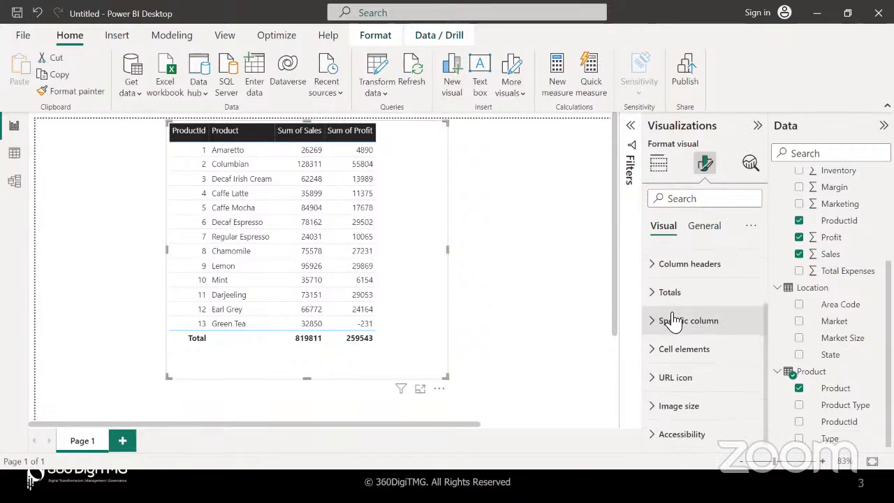
pyautogui.click(579, 329)
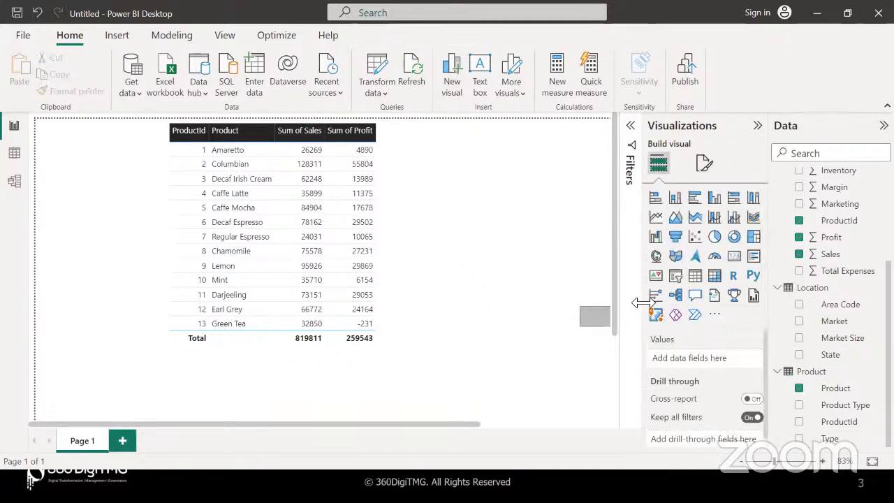
pyautogui.click(704, 165)
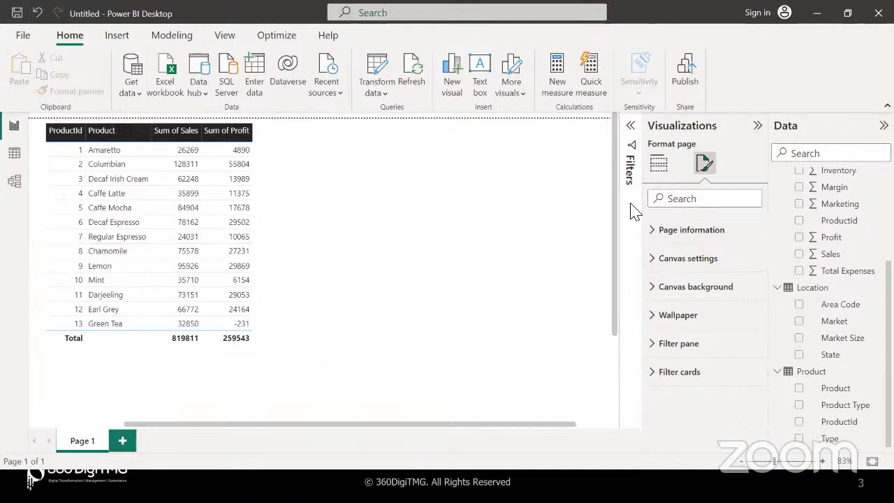
# Reselect the table and change its total row label to "Product Total".
pyautogui.click(300, 198)
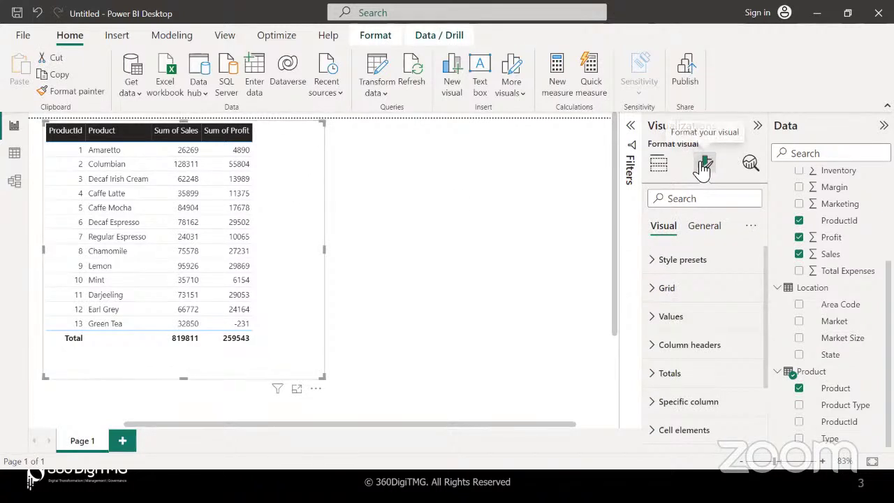
pyautogui.scroll(-2, 690, 336)
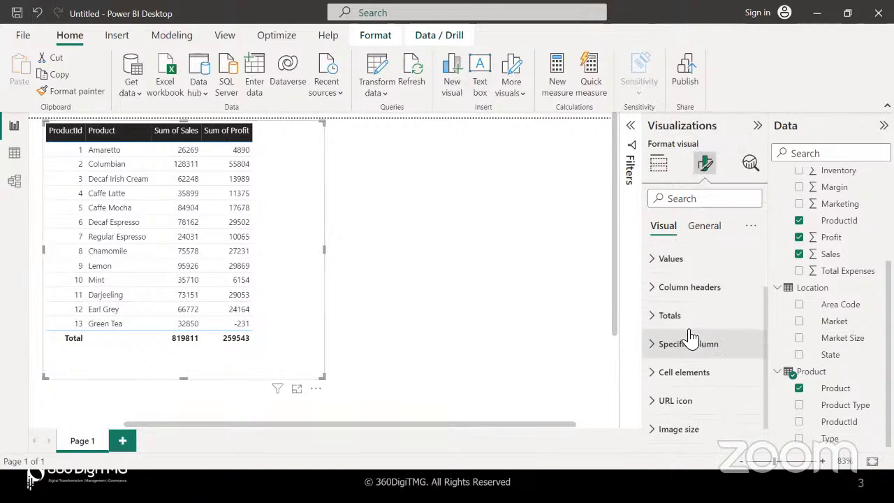
pyautogui.click(656, 303)
pyautogui.scroll(-2, 658, 302)
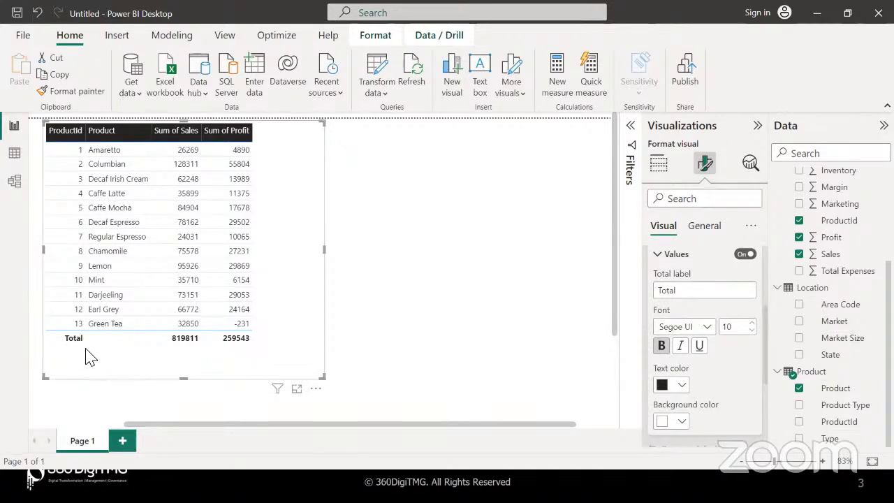
pyautogui.doubleClick(665, 292)
pyautogui.press('BackSpace')
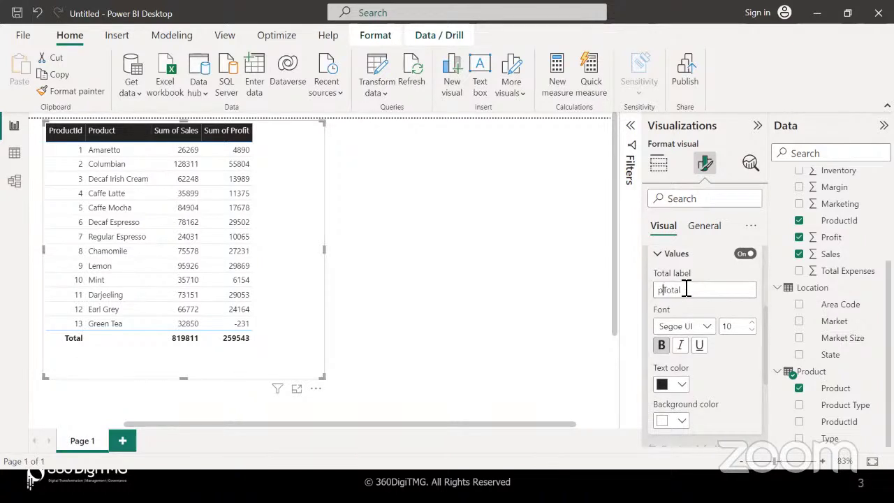
pyautogui.write('product ')
pyautogui.write('Lev')
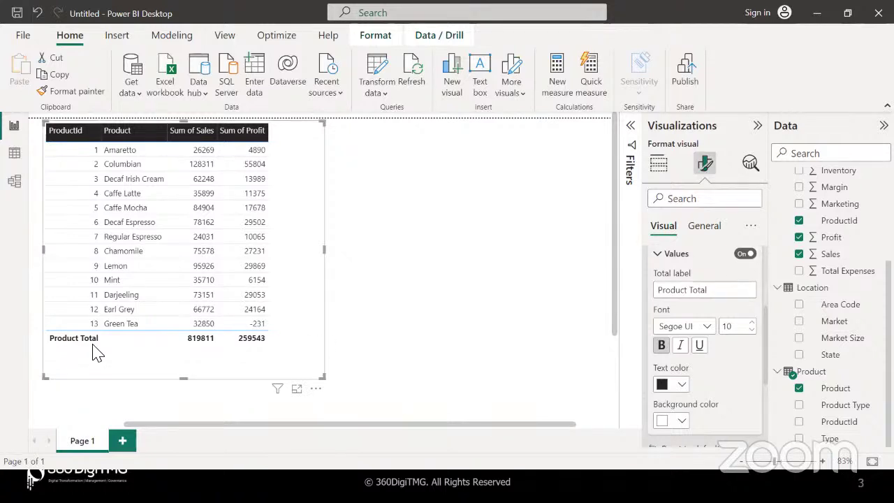
# Set the total row's font to Tahoma and its text color to dark purple.
pyautogui.click(706, 327)
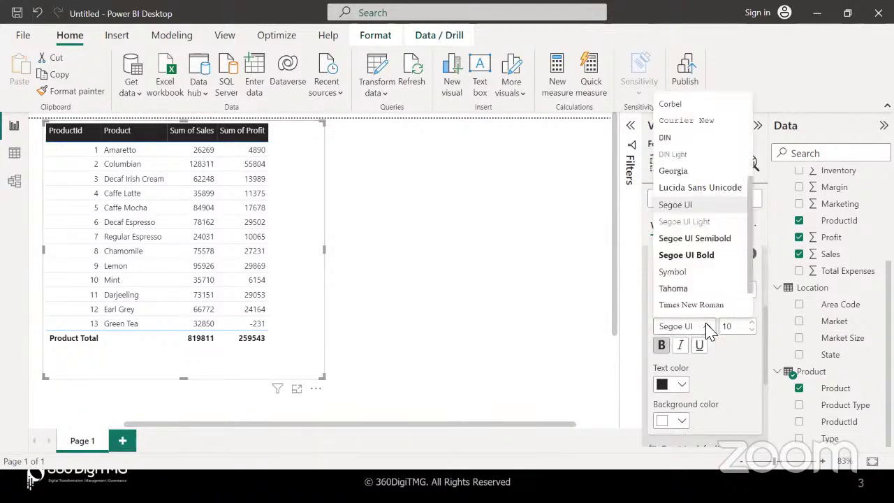
pyautogui.click(673, 289)
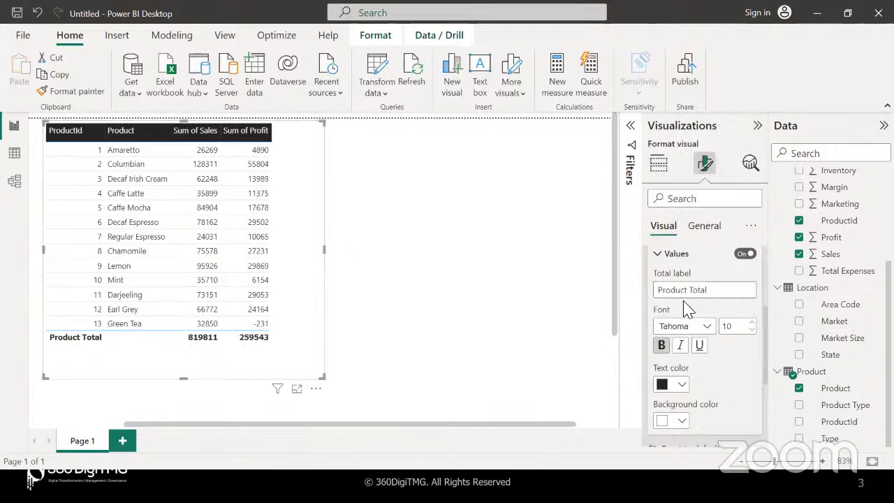
pyautogui.click(683, 384)
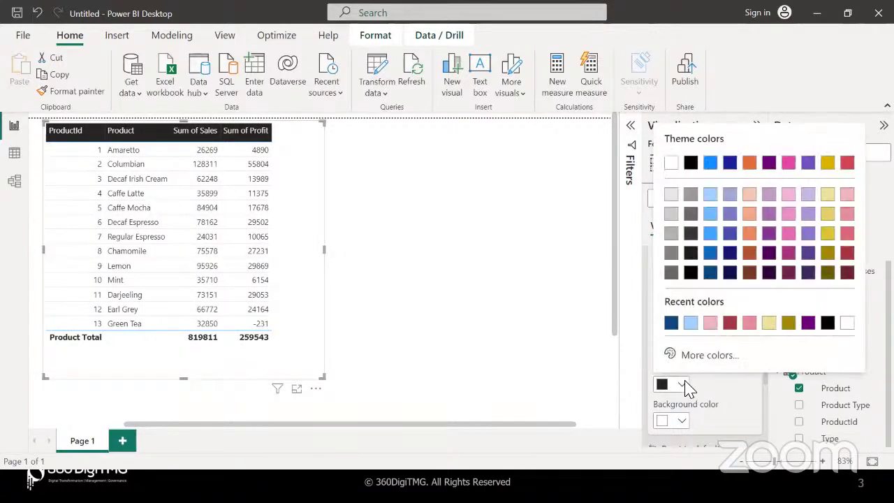
pyautogui.click(808, 253)
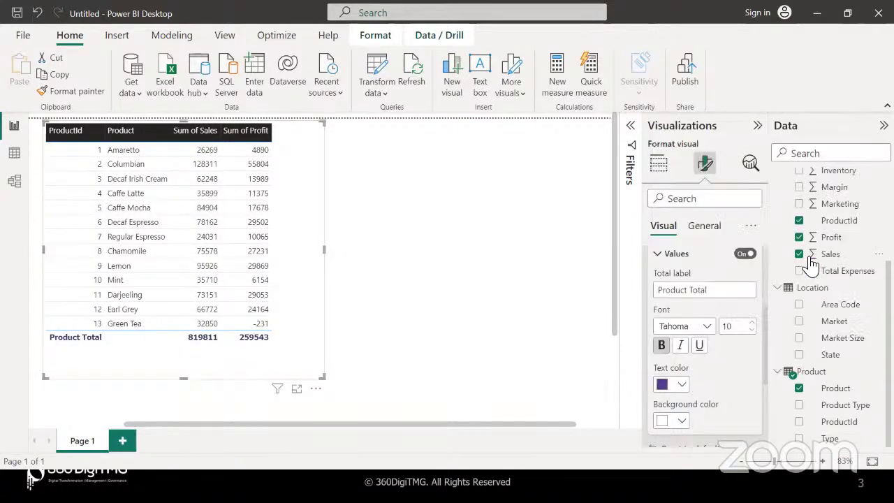
# Set the total row's background color to light purple and collapse the totals settings.
pyautogui.scroll(-4, 755, 345)
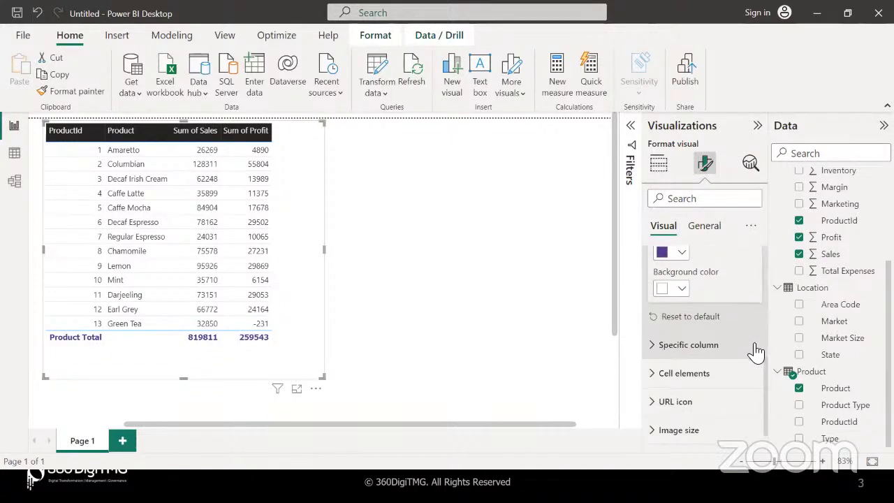
pyautogui.click(682, 290)
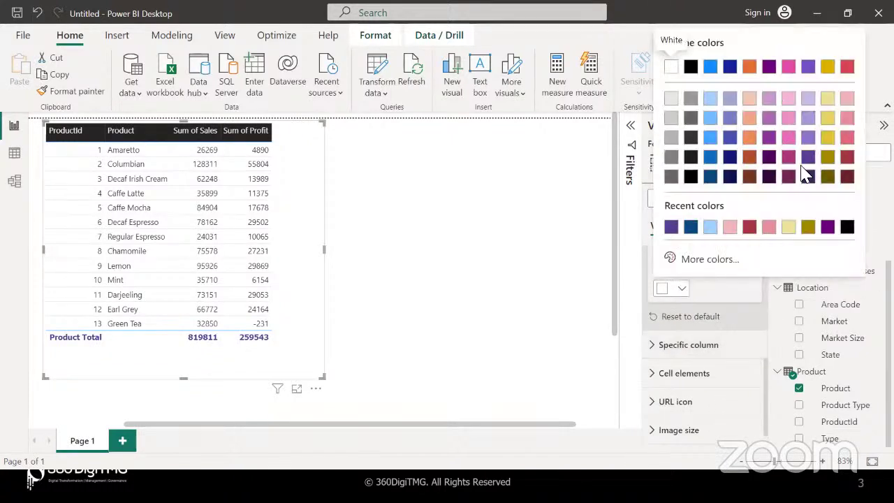
pyautogui.click(808, 101)
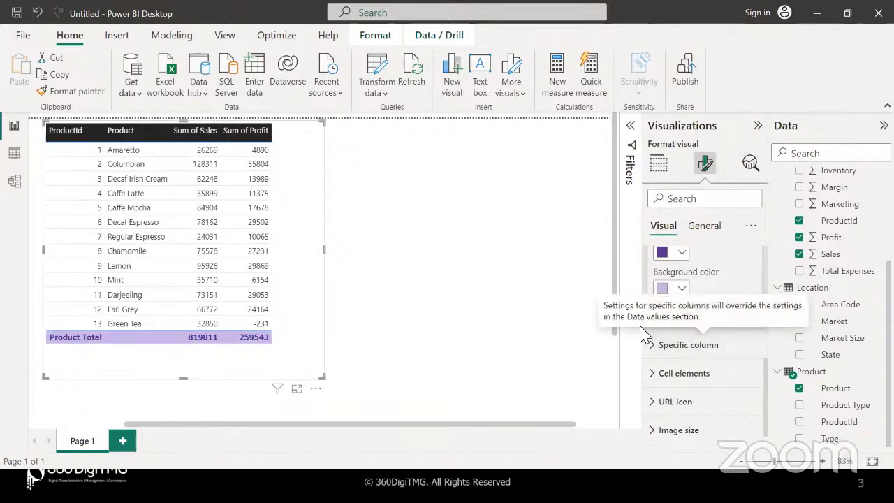
pyautogui.scroll(1, 709, 278)
pyautogui.scroll(3, 709, 278)
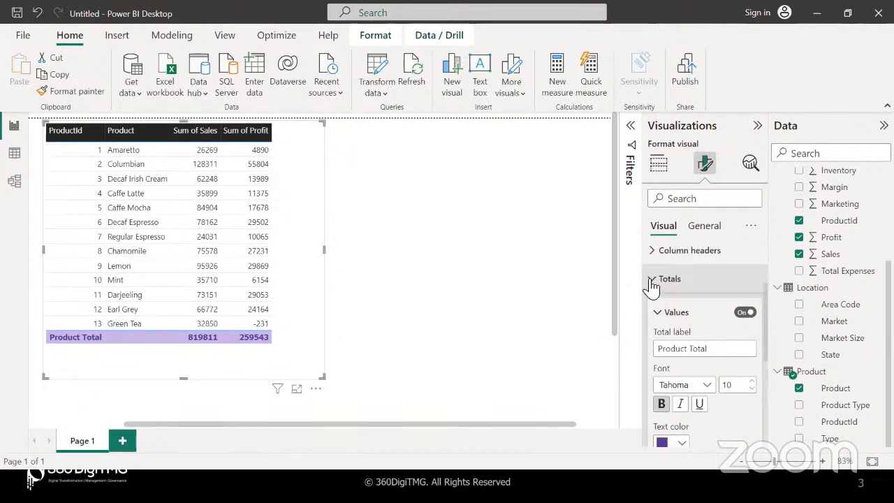
pyautogui.click(651, 281)
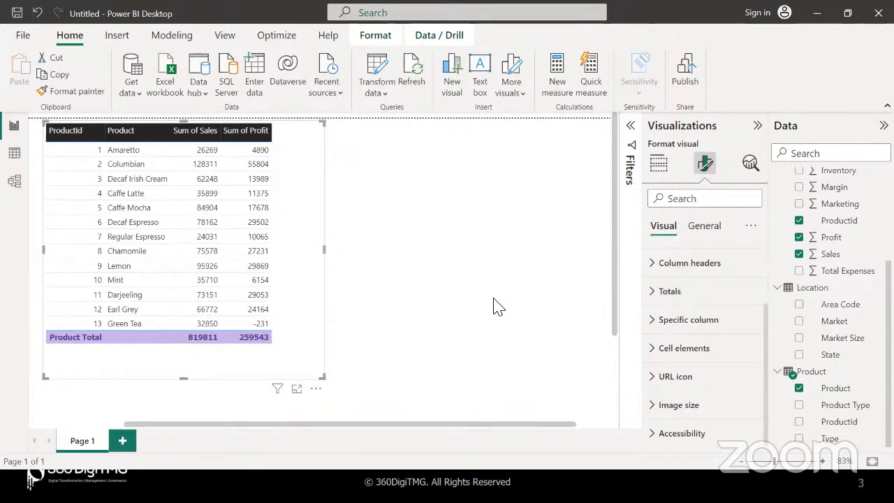
# Choose Sum of Sales as the series in the specific column settings and switch off applying them to values.
pyautogui.scroll(2, 674, 314)
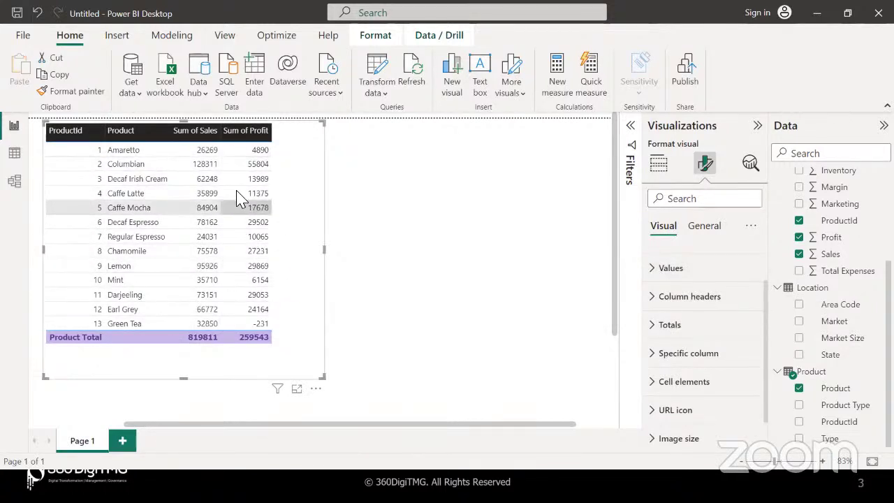
pyautogui.scroll(-2, 659, 322)
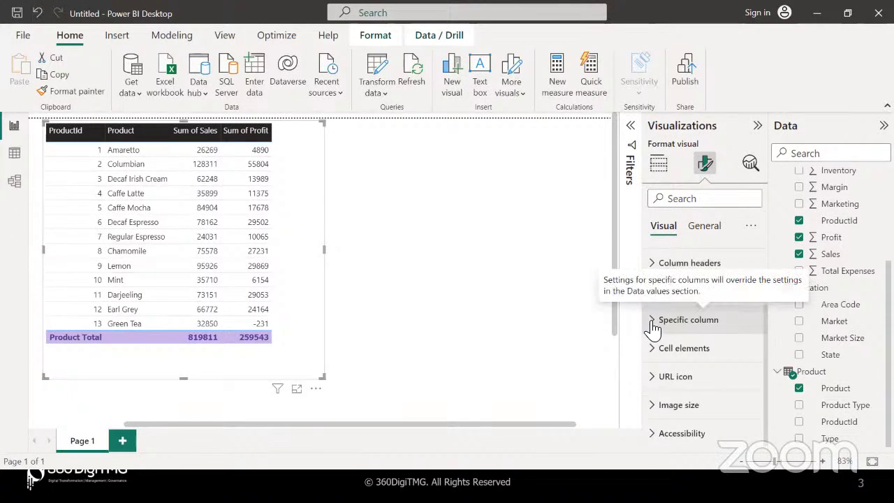
pyautogui.click(653, 325)
pyautogui.scroll(-2, 675, 353)
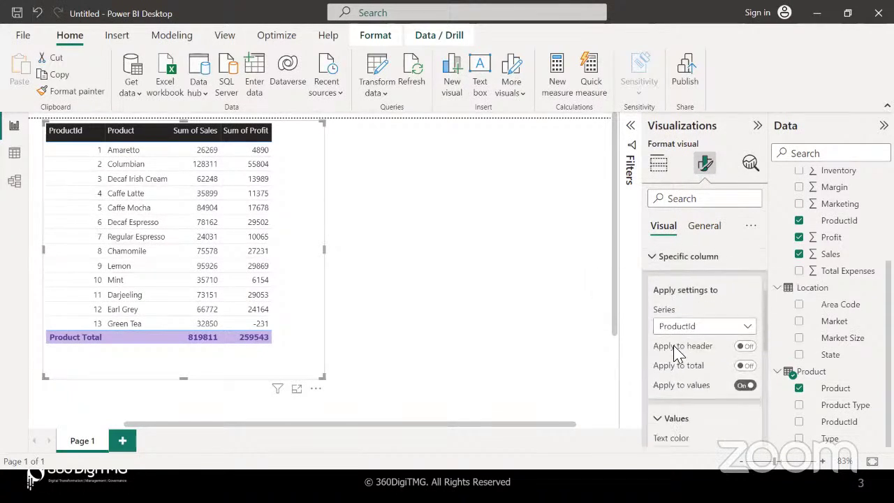
pyautogui.scroll(-1, 676, 352)
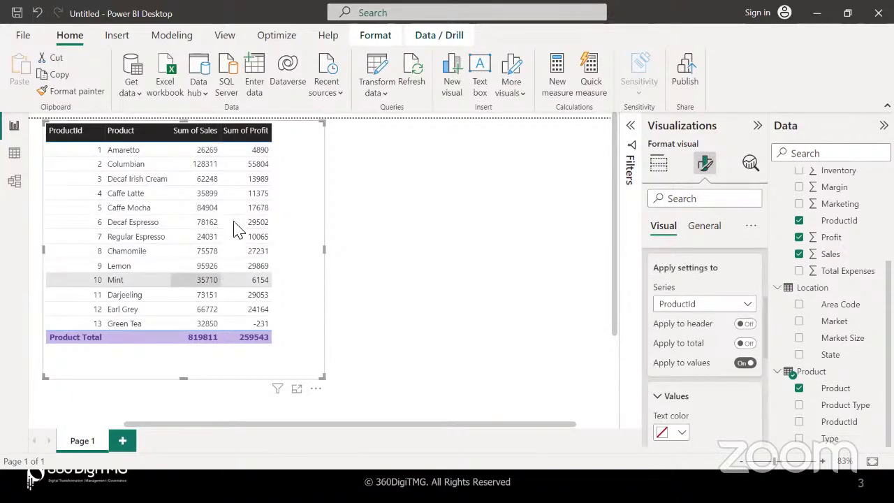
pyautogui.click(690, 312)
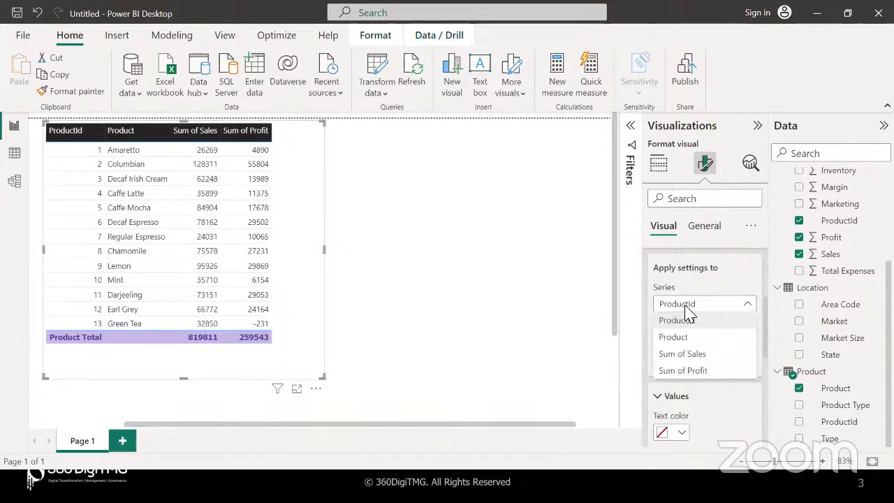
pyautogui.click(683, 355)
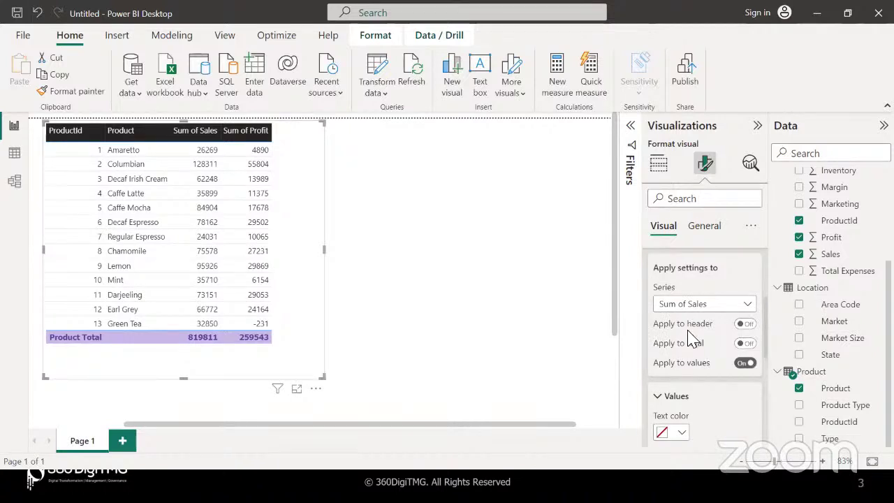
pyautogui.scroll(-1, 707, 381)
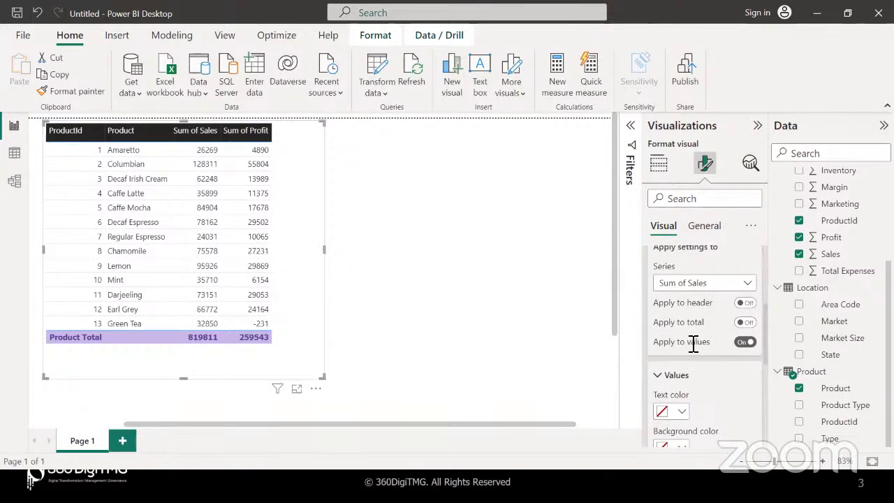
pyautogui.click(741, 345)
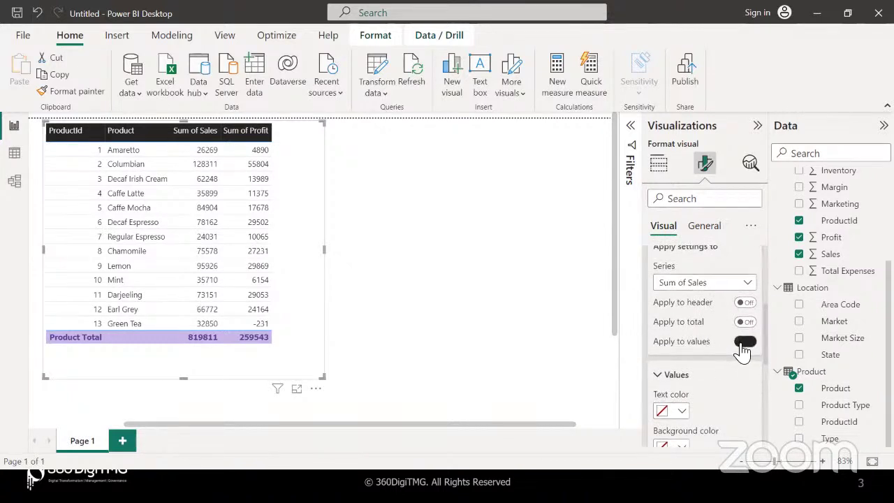
# Apply the Sum of Sales column settings to its header and total, and set the text color to red.
pyautogui.click(745, 302)
pyautogui.click(750, 323)
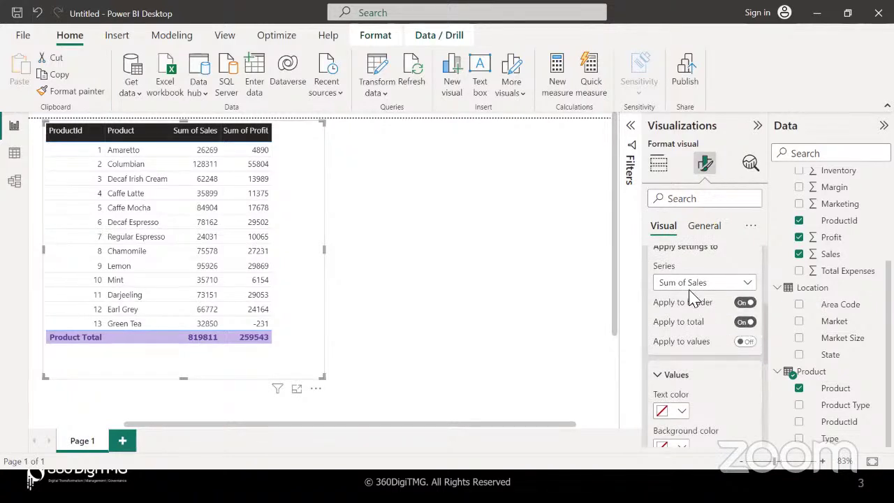
pyautogui.scroll(-3, 689, 370)
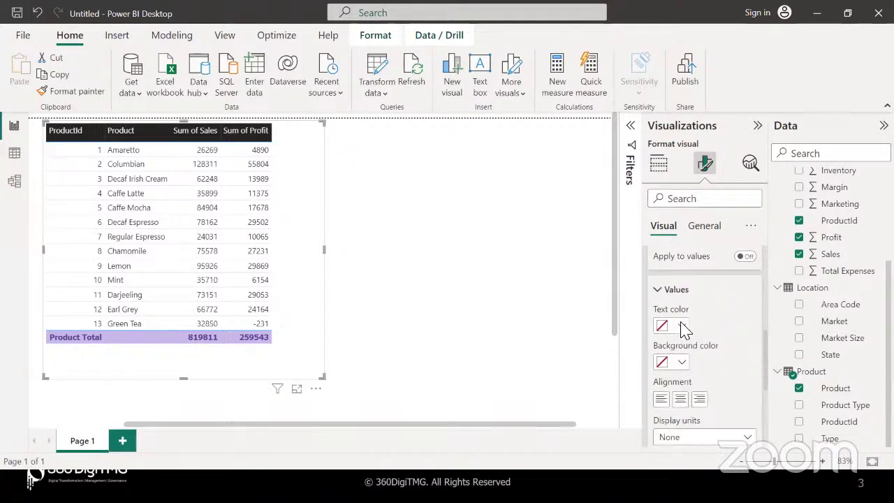
pyautogui.click(682, 326)
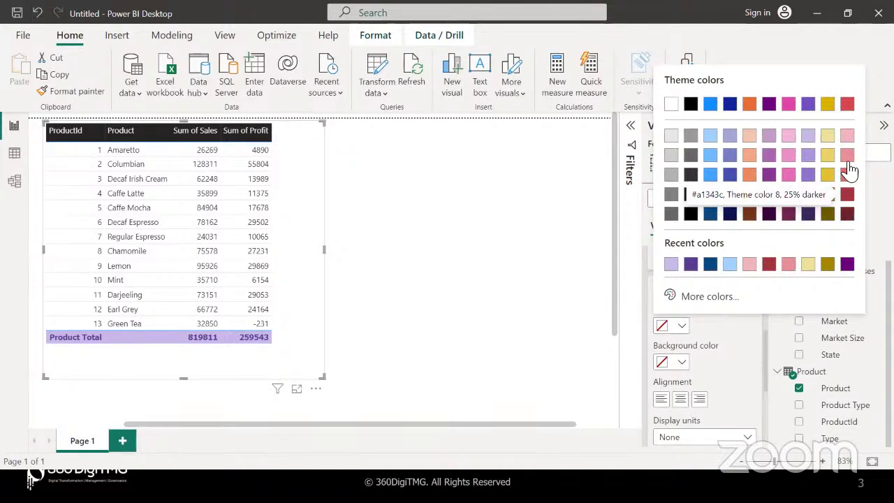
pyautogui.click(846, 105)
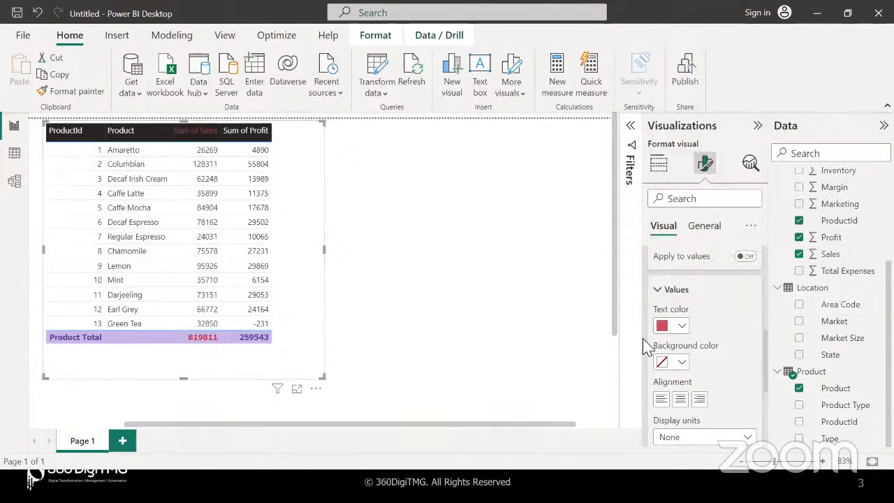
# Give the Sum of Sales column settings a light yellow background color and center alignment.
pyautogui.click(684, 365)
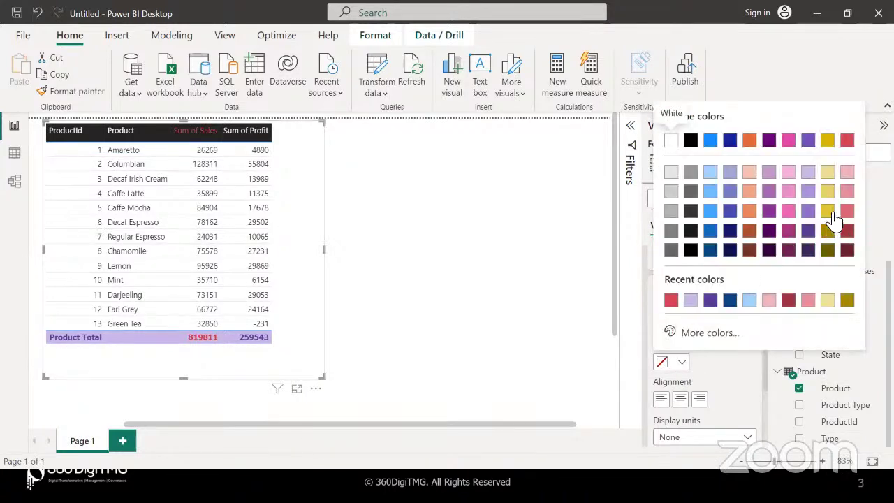
pyautogui.click(827, 173)
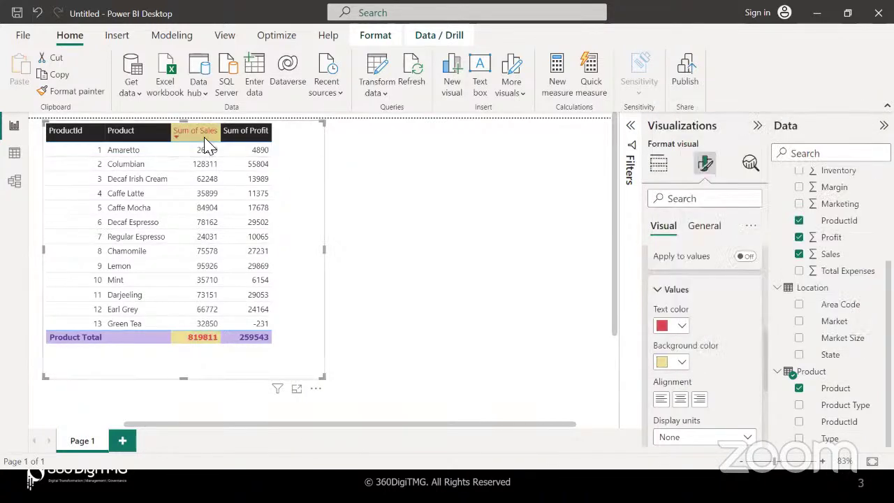
pyautogui.click(681, 398)
# Set the Sum of Sales display units to Thousands with 2 decimal places.
pyautogui.scroll(-2, 682, 402)
pyautogui.scroll(-1, 683, 403)
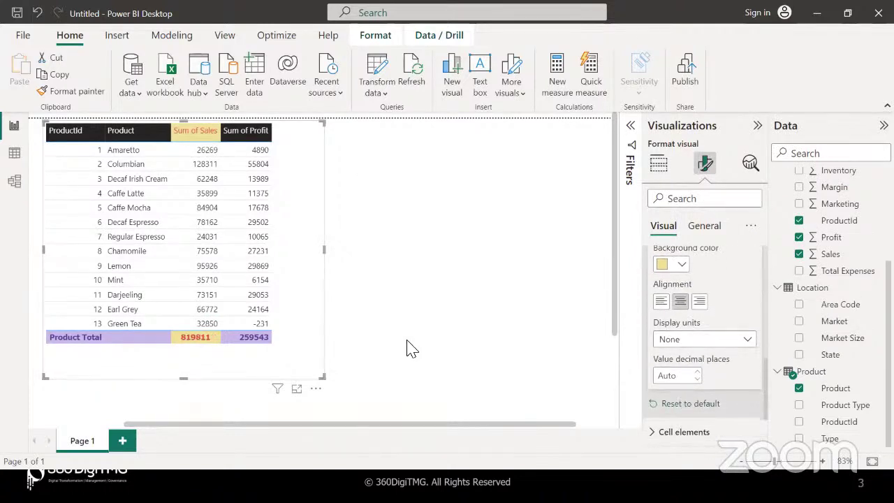
pyautogui.click(676, 342)
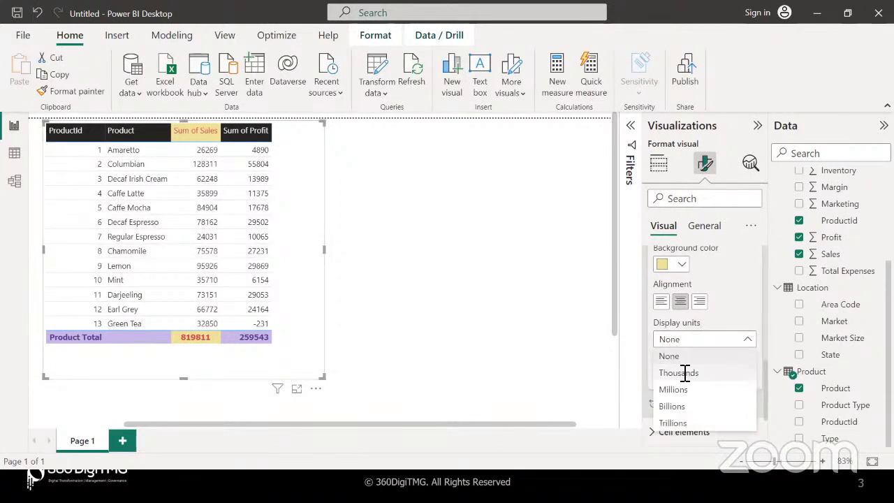
pyautogui.click(679, 373)
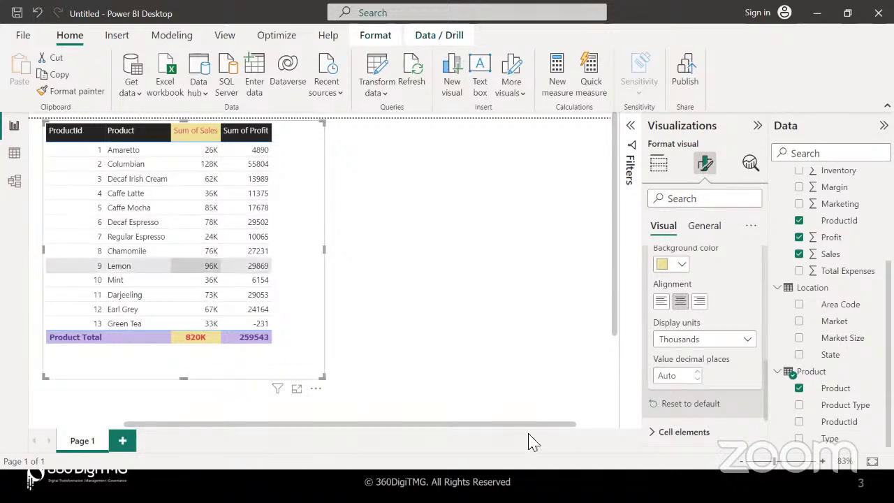
pyautogui.click(699, 377)
pyautogui.write('1')
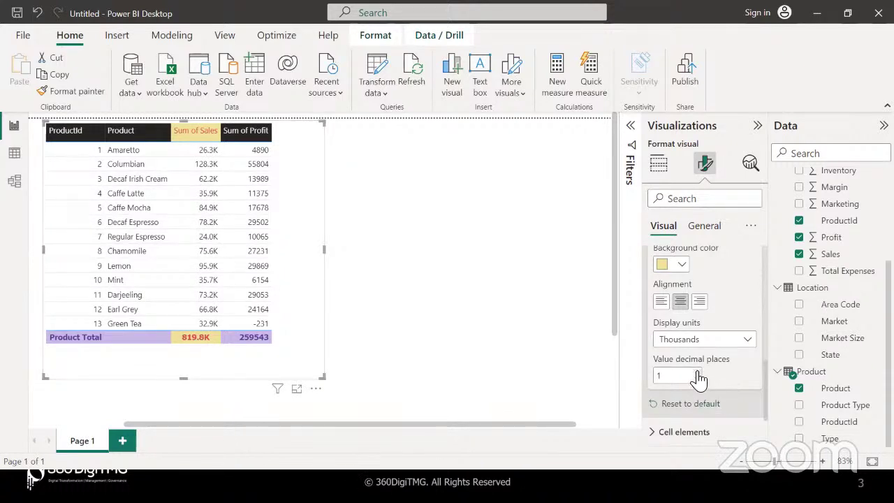
pyautogui.press('BackSpace')
pyautogui.write('2')
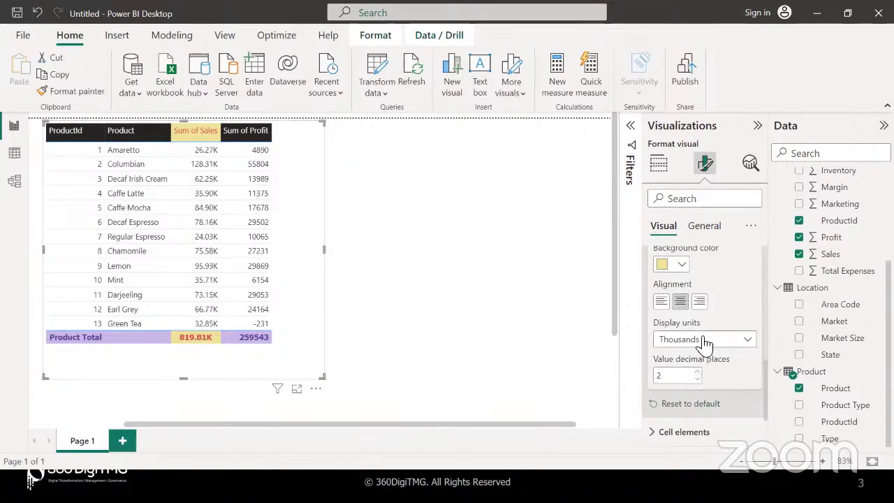
# Try Millions as the Sum of Sales display units, and switch back to Thousands.
pyautogui.click(698, 340)
pyautogui.click(673, 389)
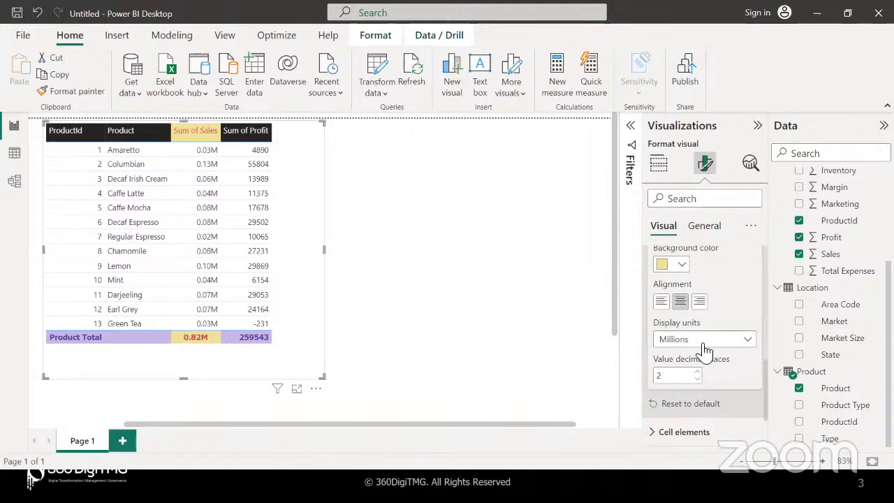
pyautogui.click(704, 339)
pyautogui.click(686, 375)
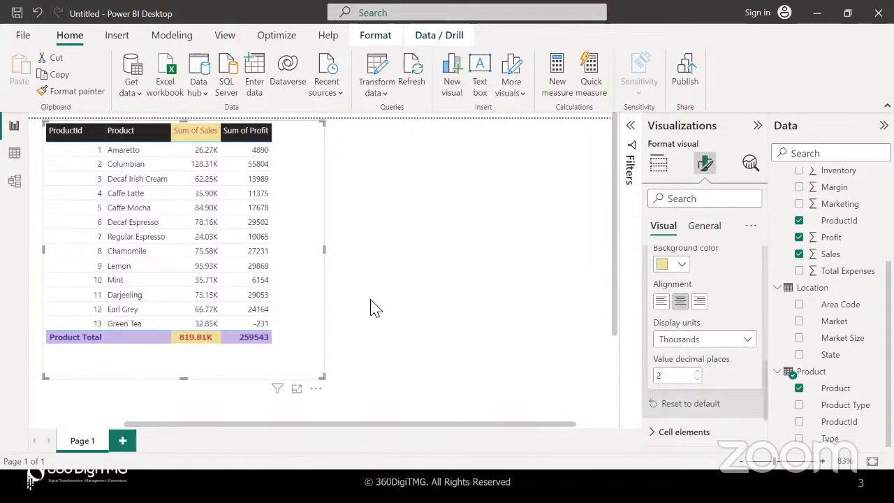
# Apply the Sum of Sales column formatting to its values as well.
pyautogui.scroll(-1, 698, 367)
pyautogui.scroll(-1, 699, 369)
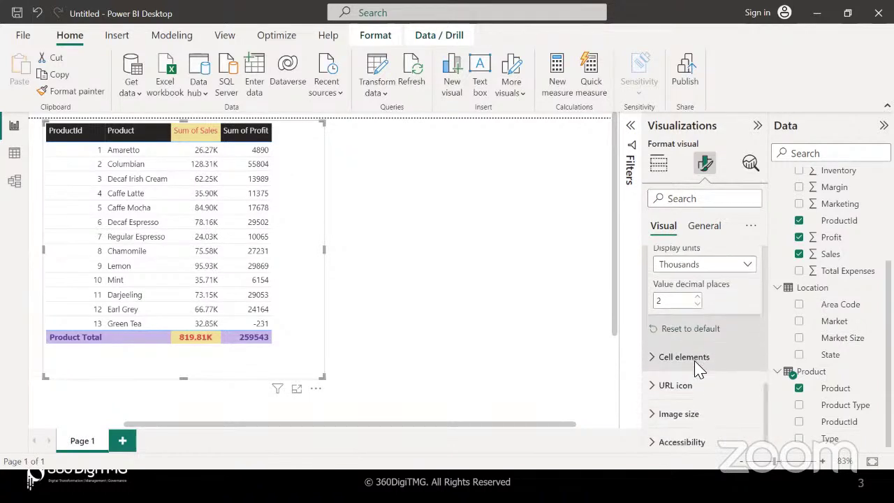
pyautogui.scroll(5, 726, 292)
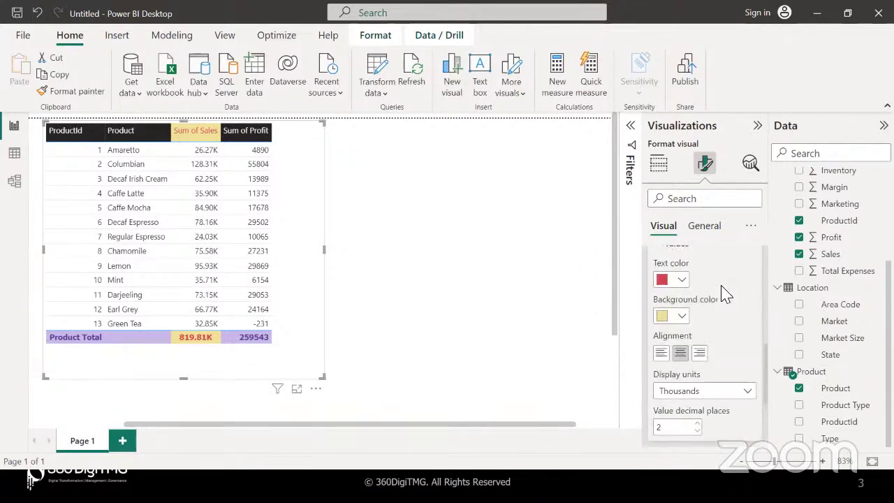
pyautogui.scroll(1, 726, 292)
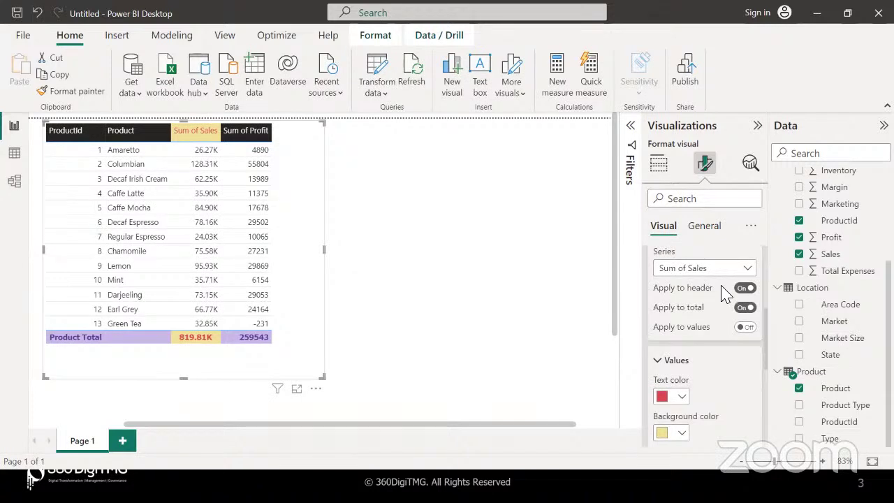
pyautogui.click(750, 330)
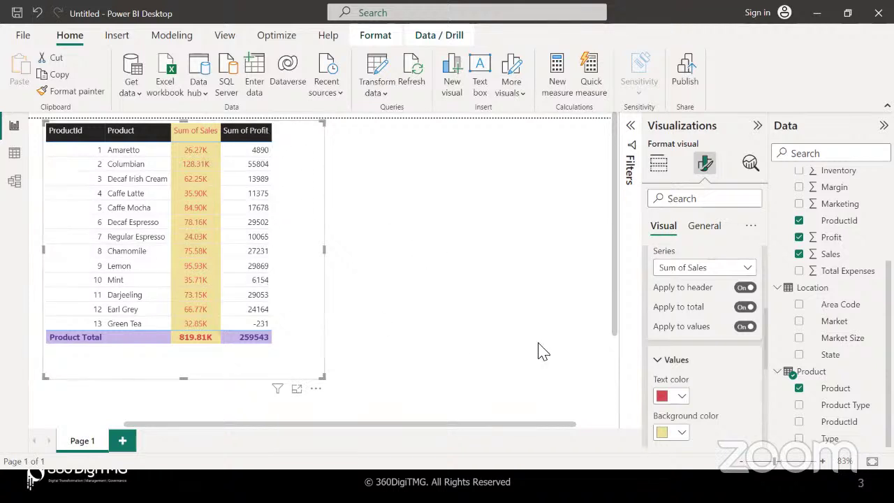
# Choose Sum of Profit as the series and apply its column settings to the header and total.
pyautogui.click(711, 269)
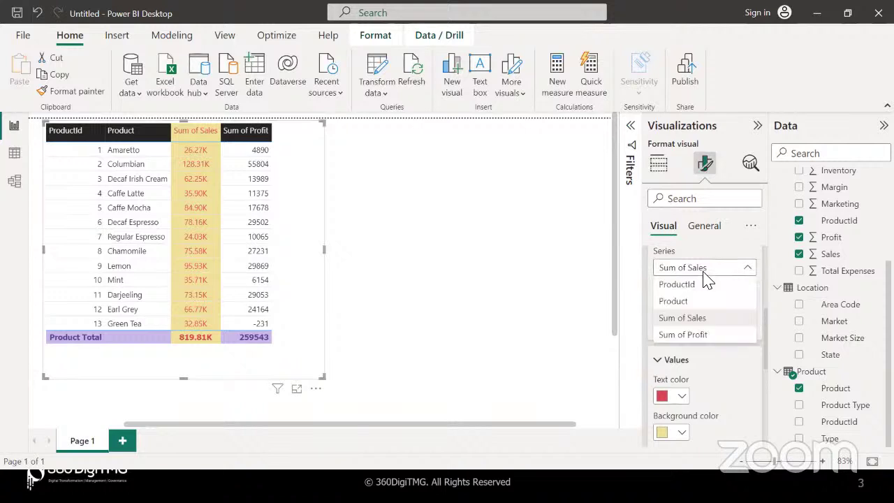
pyautogui.click(683, 335)
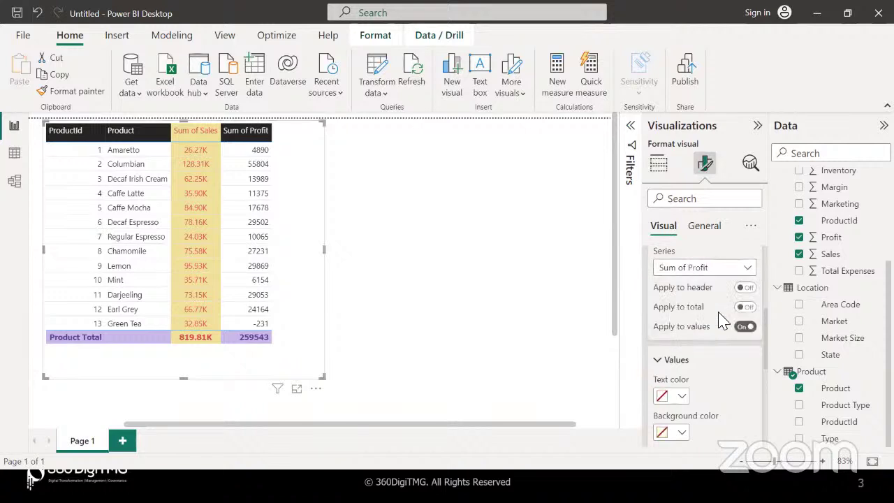
pyautogui.click(747, 288)
pyautogui.click(747, 308)
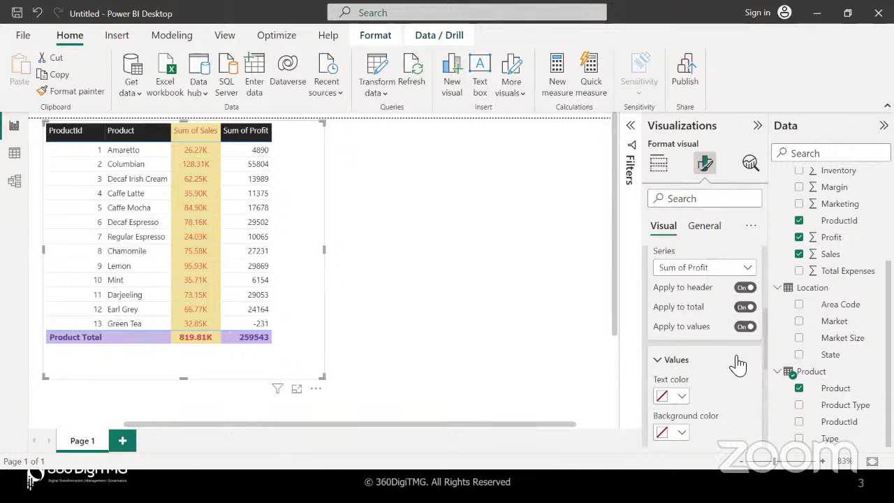
# Format the Sum of Profit column with dark blue text, a light blue background and center alignment.
pyautogui.scroll(-1, 741, 365)
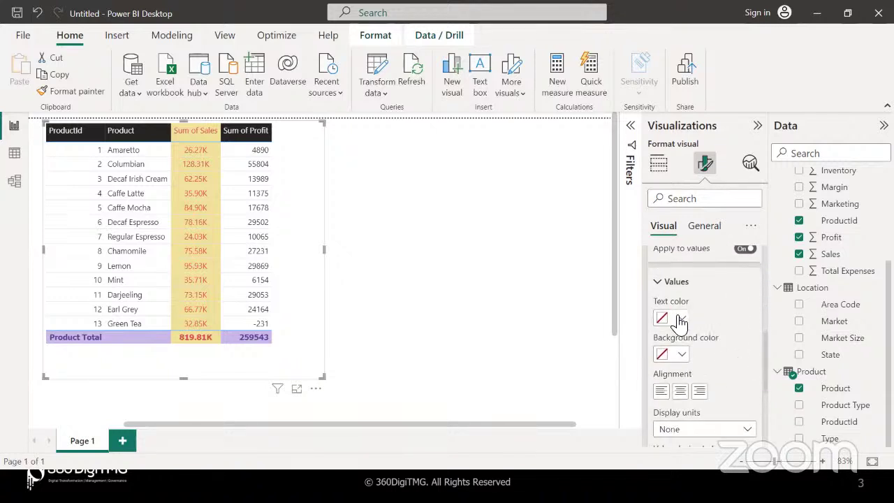
pyautogui.click(680, 321)
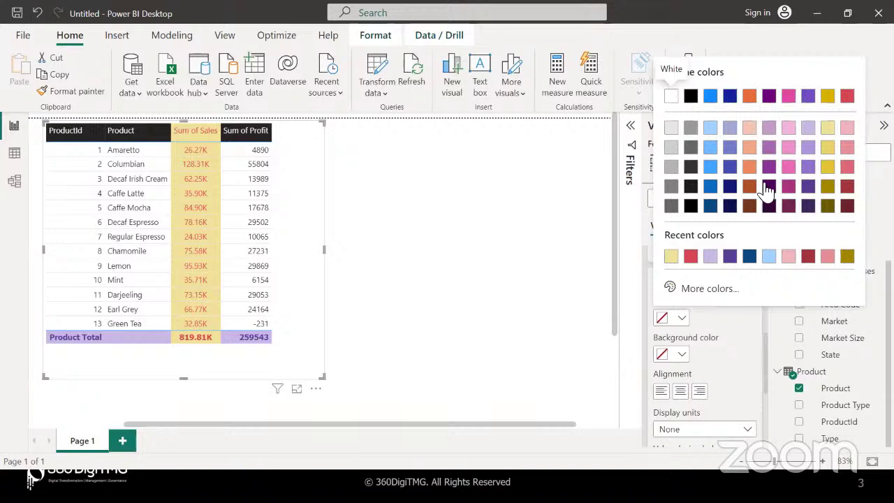
pyautogui.click(730, 98)
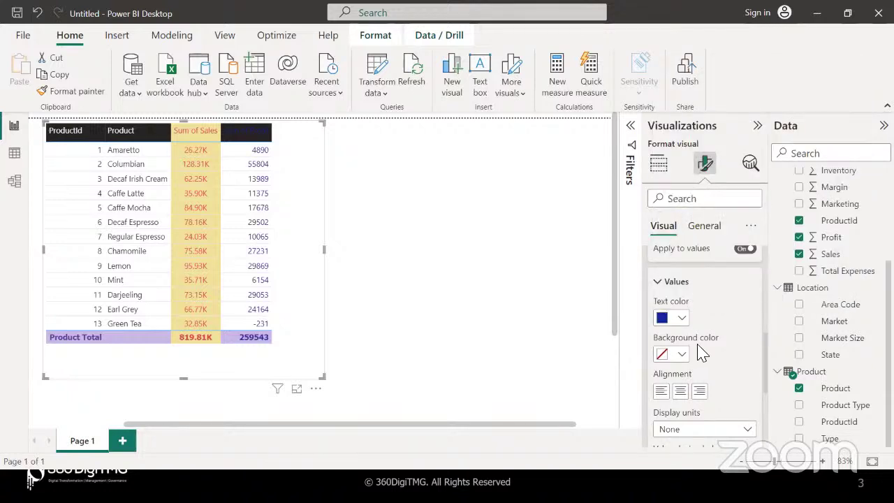
pyautogui.click(682, 355)
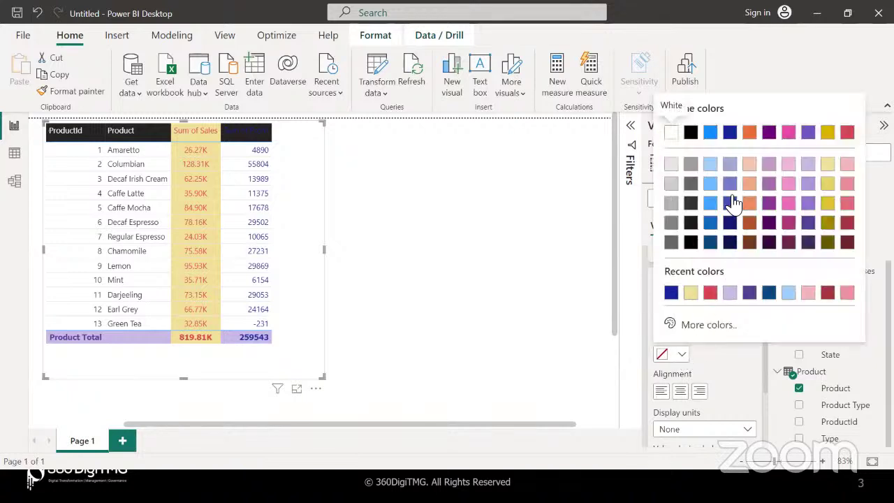
pyautogui.click(710, 170)
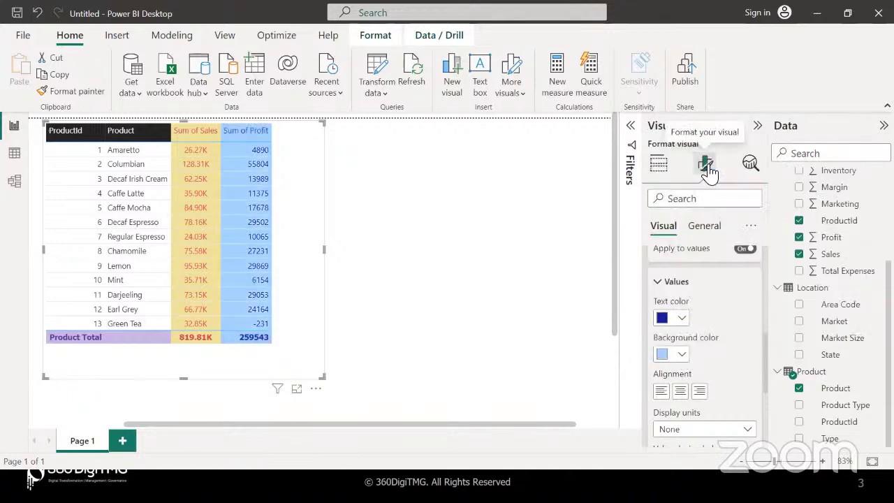
pyautogui.click(681, 391)
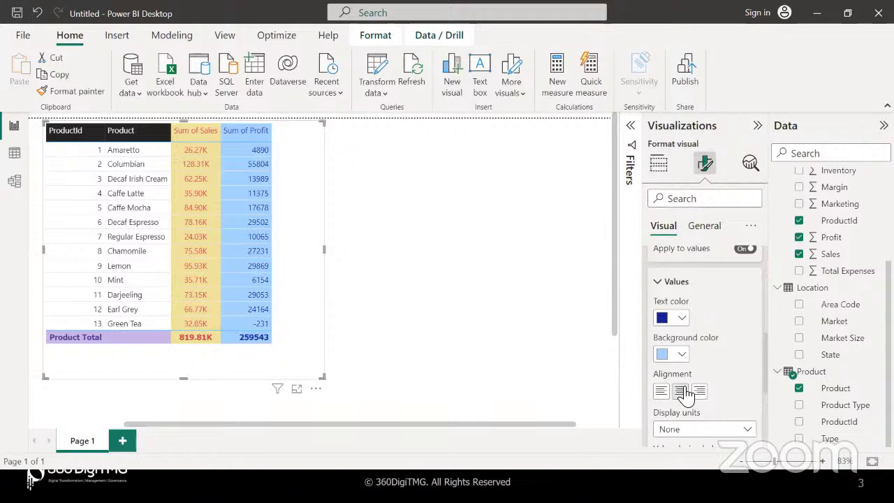
# Set the Sum of Profit display units to Thousands with 2 decimal places and deselect the table.
pyautogui.scroll(-2, 684, 393)
pyautogui.scroll(-1, 686, 391)
pyautogui.click(697, 335)
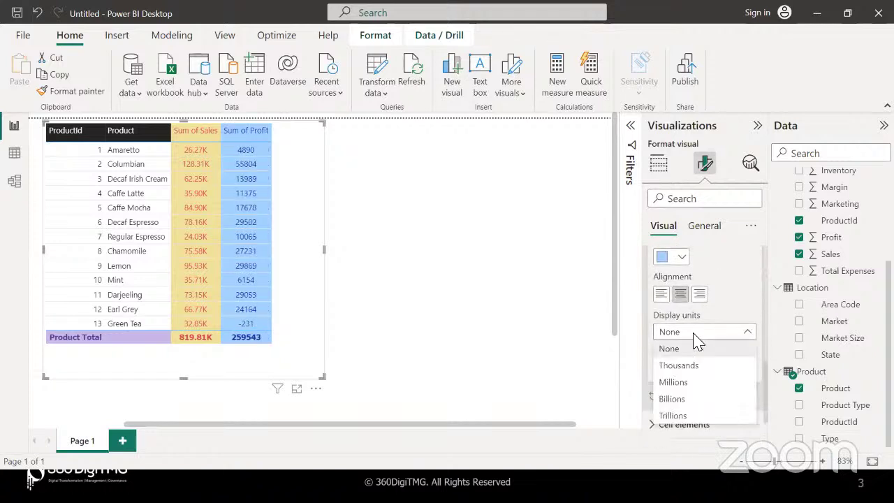
pyautogui.click(682, 365)
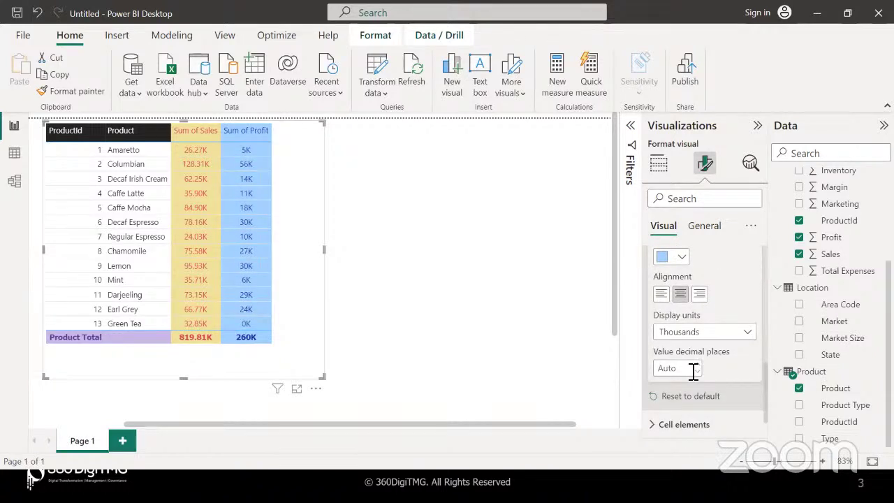
pyautogui.click(701, 371)
pyautogui.write('1')
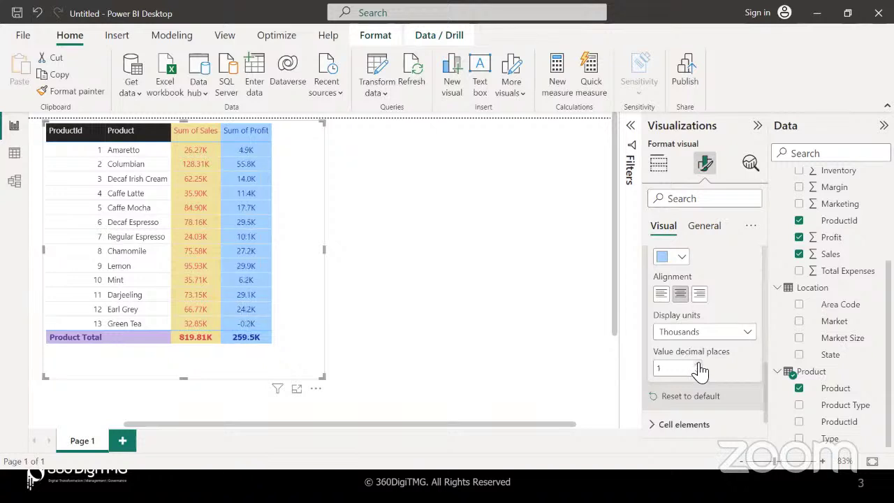
pyautogui.press('BackSpace')
pyautogui.write('2')
pyautogui.click(602, 369)
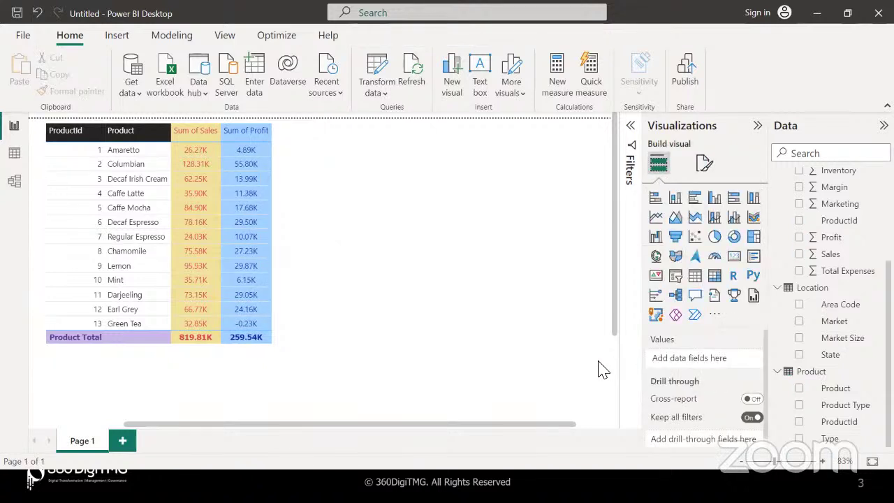
# Reselect the table and reset its specific column settings to default.
pyautogui.click(704, 163)
pyautogui.click(286, 239)
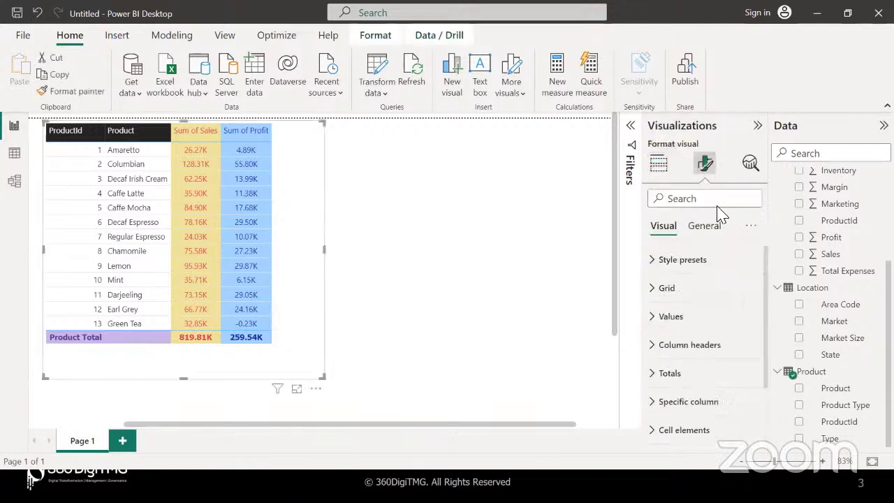
pyautogui.scroll(-2, 695, 375)
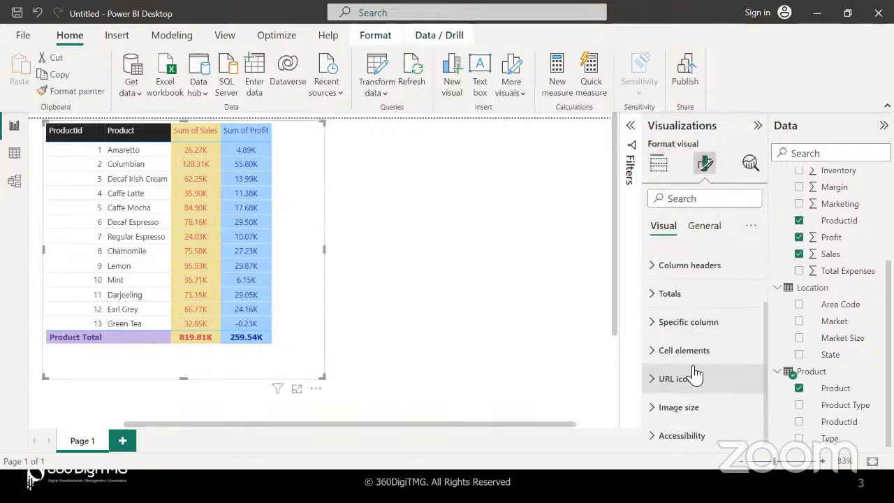
pyautogui.click(655, 326)
pyautogui.scroll(-5, 655, 328)
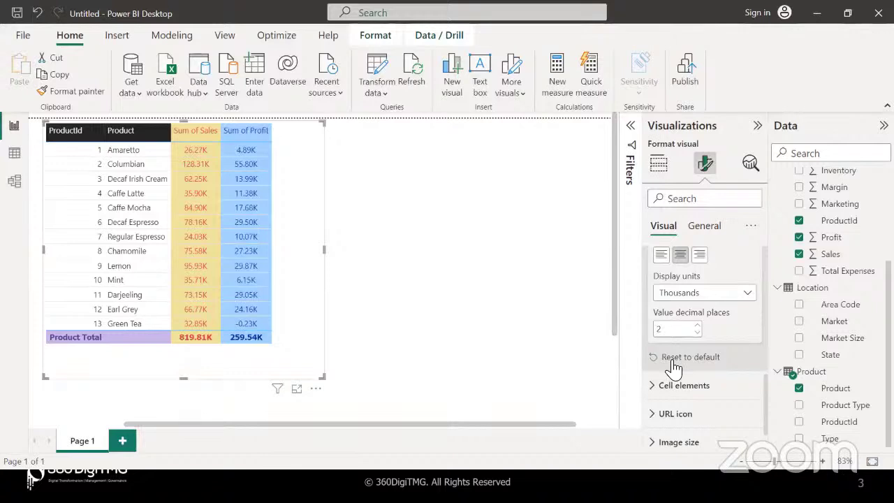
pyautogui.click(674, 363)
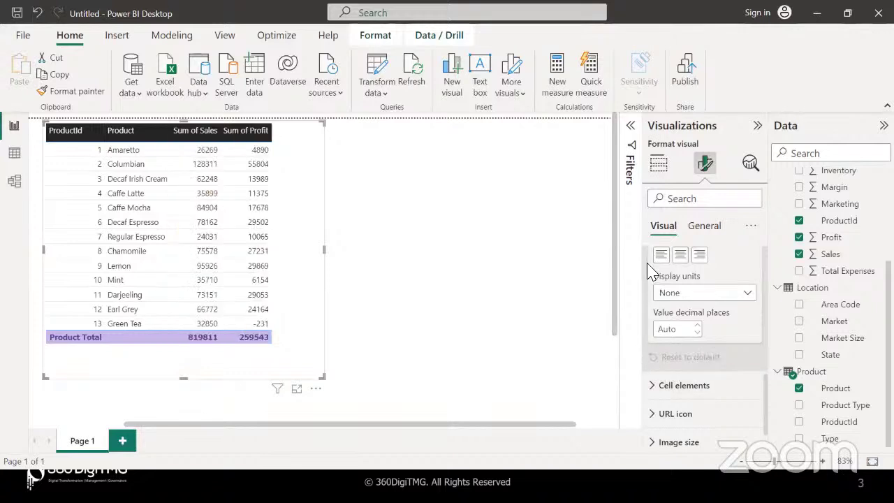
pyautogui.scroll(2, 651, 262)
pyautogui.scroll(5, 657, 272)
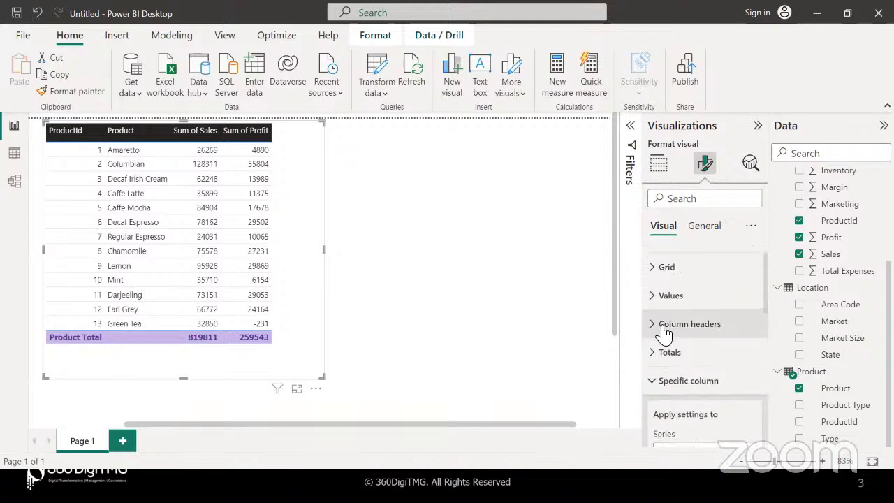
# Choose Sum of Sales as the series in the cell elements settings and turn on its conditional background color.
pyautogui.click(659, 381)
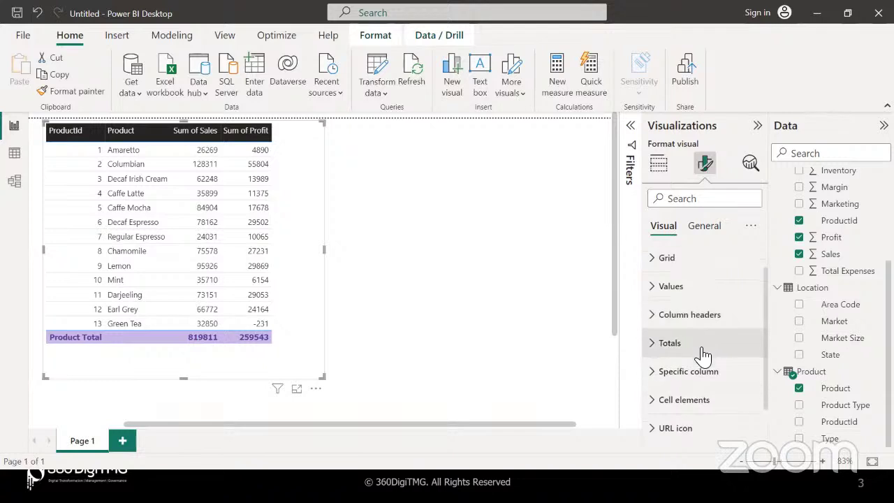
pyautogui.scroll(-2, 702, 353)
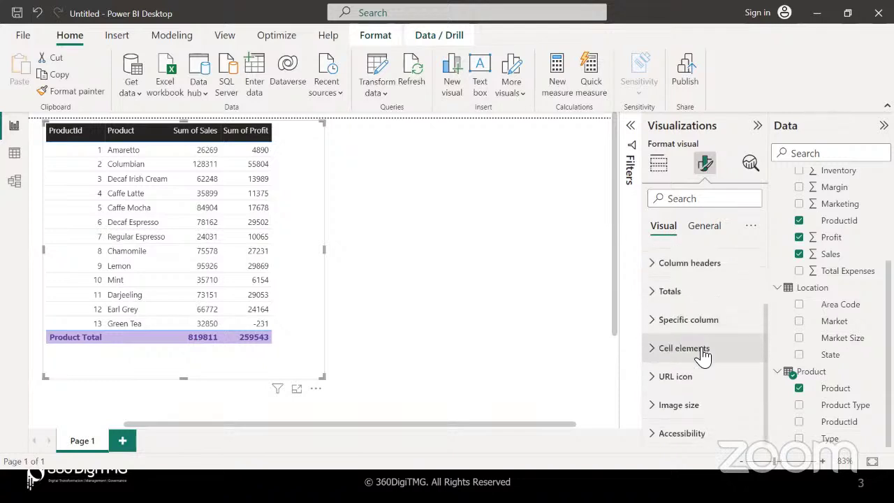
pyautogui.click(653, 348)
pyautogui.scroll(-3, 655, 355)
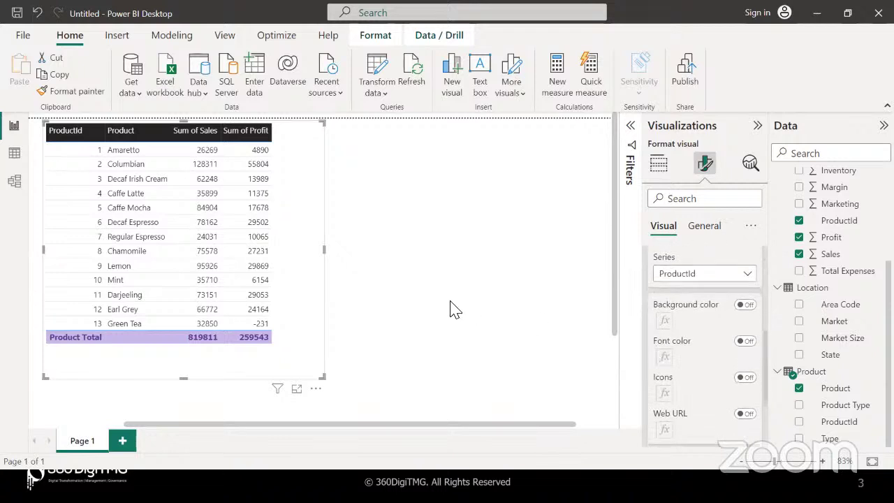
pyautogui.scroll(2, 698, 321)
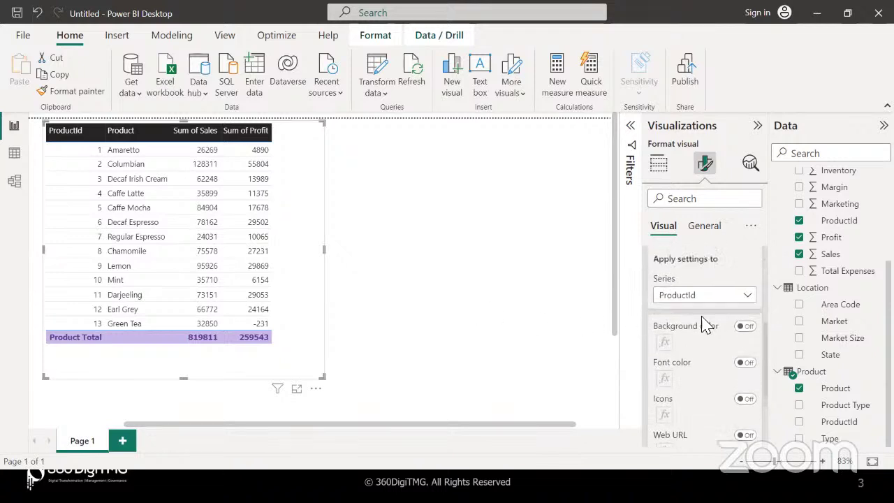
pyautogui.scroll(-2, 705, 323)
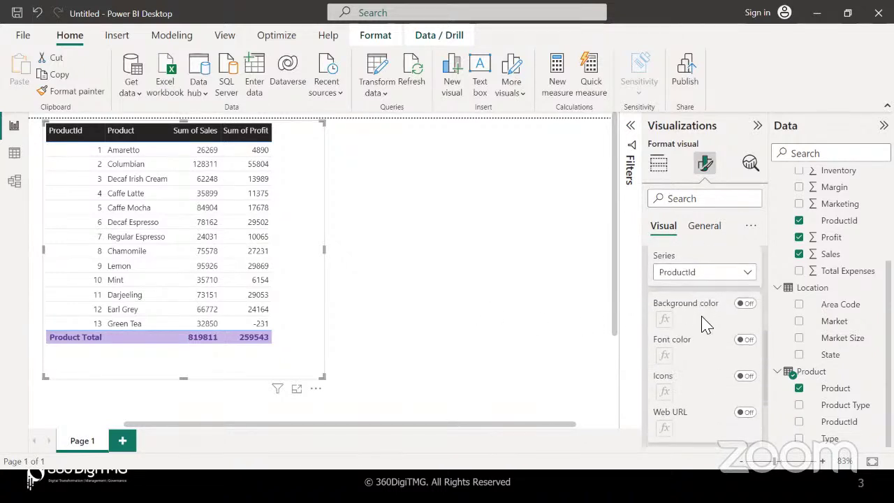
pyautogui.click(749, 272)
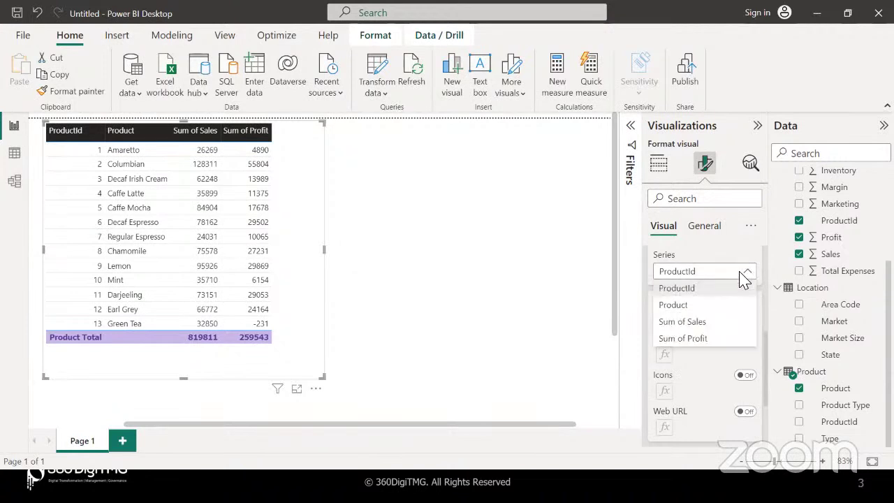
pyautogui.click(690, 323)
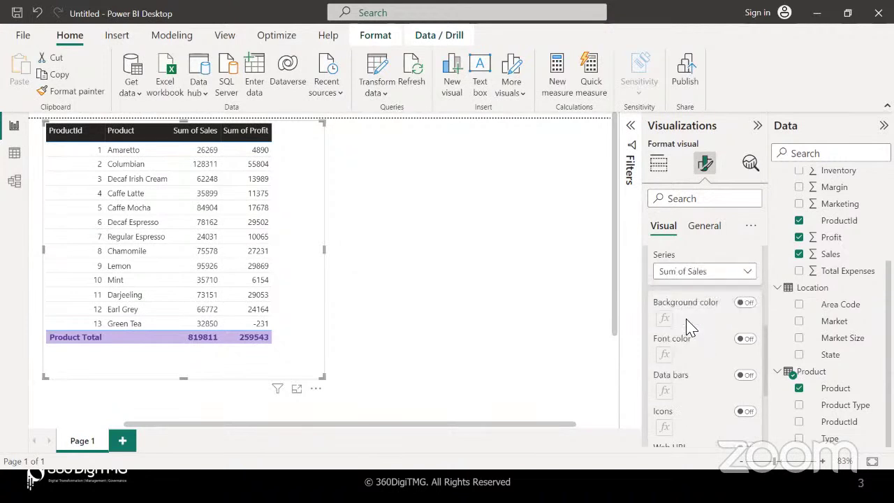
pyautogui.click(749, 307)
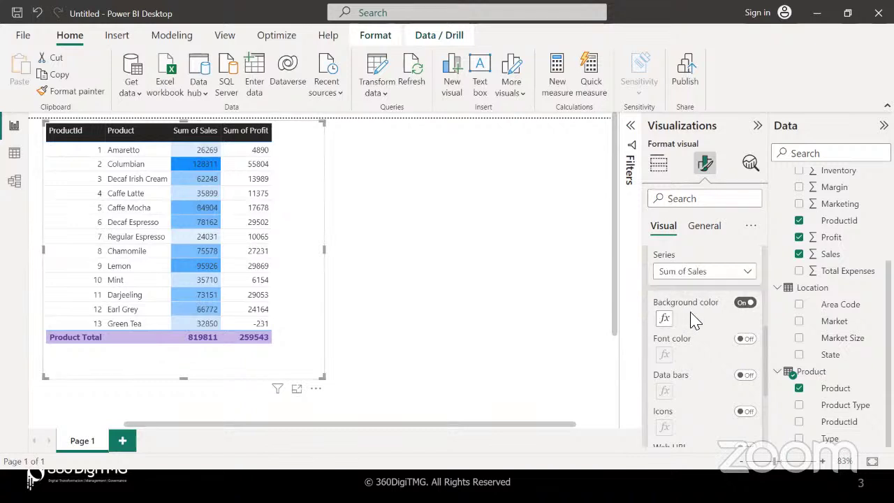
# Examine the conditional formatting options for the Sum of Sales background color and close them without changes.
pyautogui.scroll(2, 693, 319)
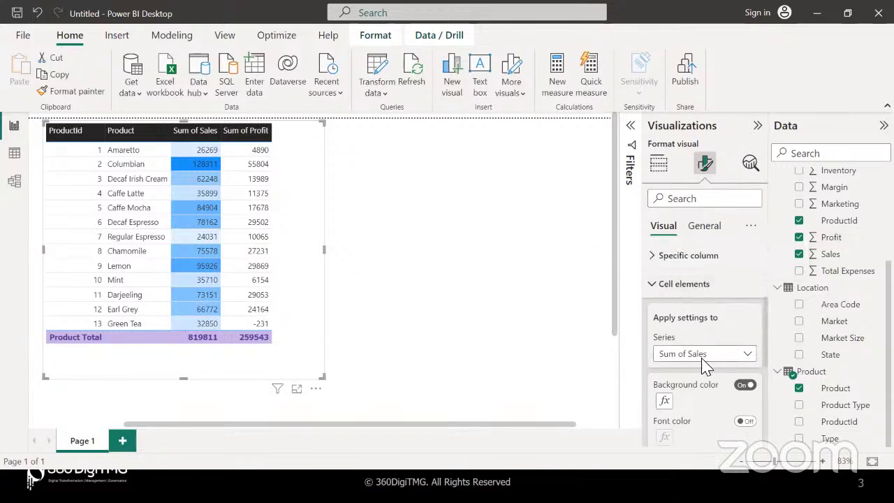
pyautogui.scroll(-3, 705, 365)
pyautogui.scroll(-1, 705, 365)
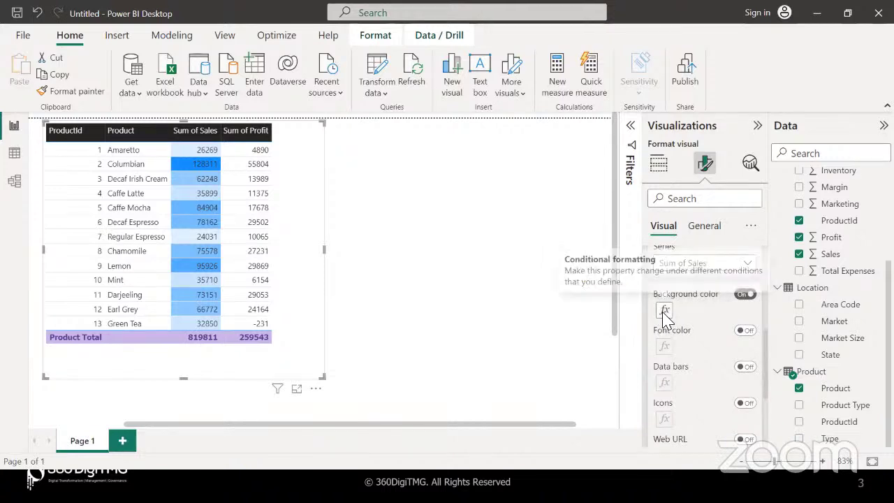
pyautogui.click(664, 312)
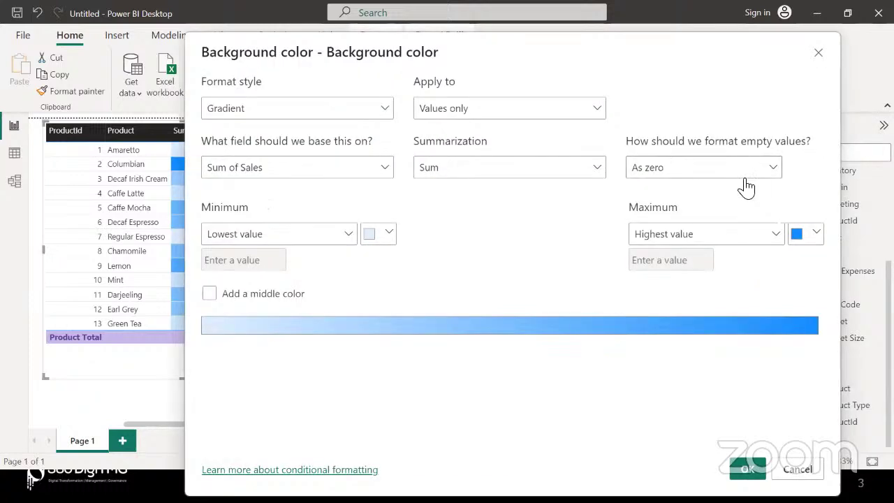
pyautogui.moveTo(472, 50); pyautogui.dragTo(521, 50)
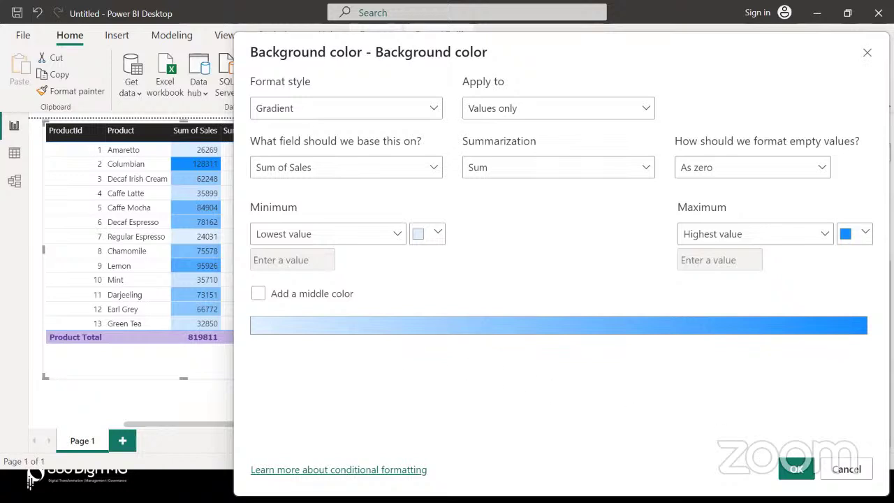
pyautogui.click(842, 470)
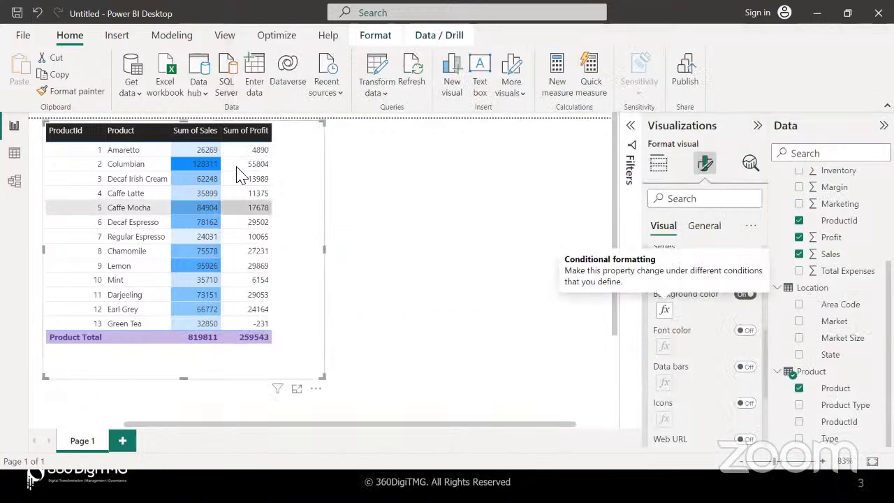
# Sort the table by Sum of Sales in descending order and reopen the table's cell elements settings.
pyautogui.click(391, 302)
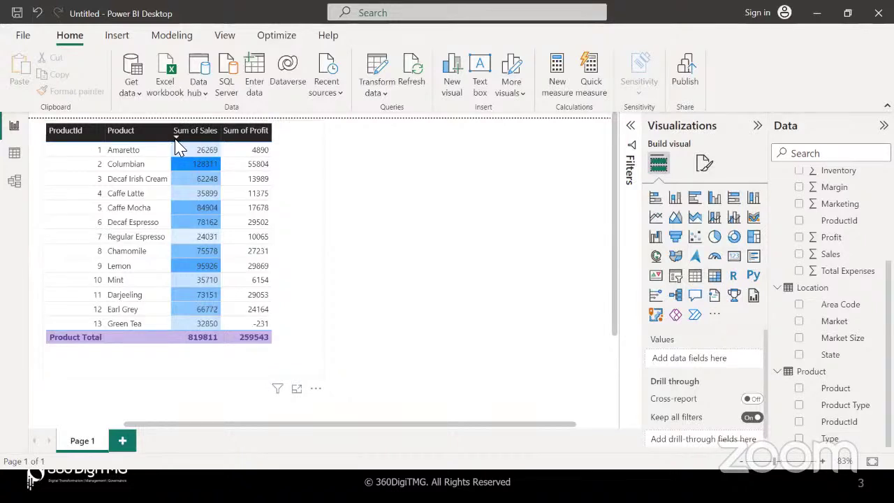
pyautogui.click(176, 135)
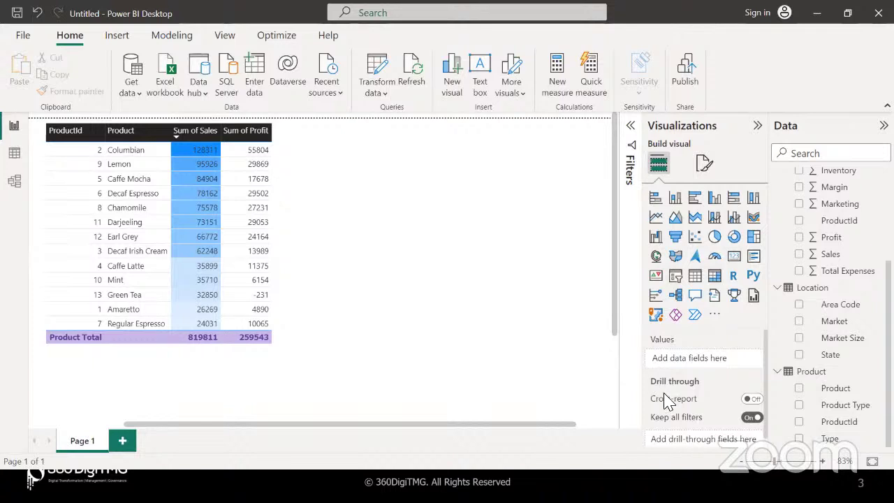
pyautogui.click(302, 257)
pyautogui.click(709, 166)
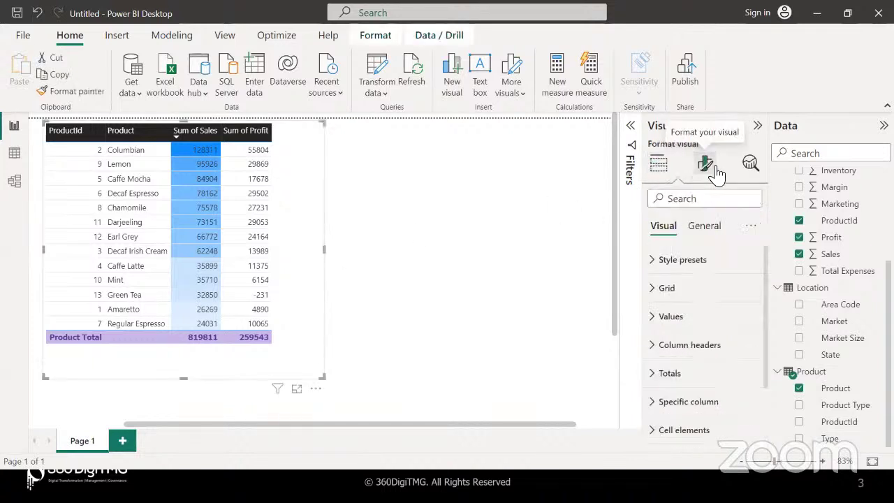
pyautogui.click(657, 431)
pyautogui.scroll(-3, 656, 433)
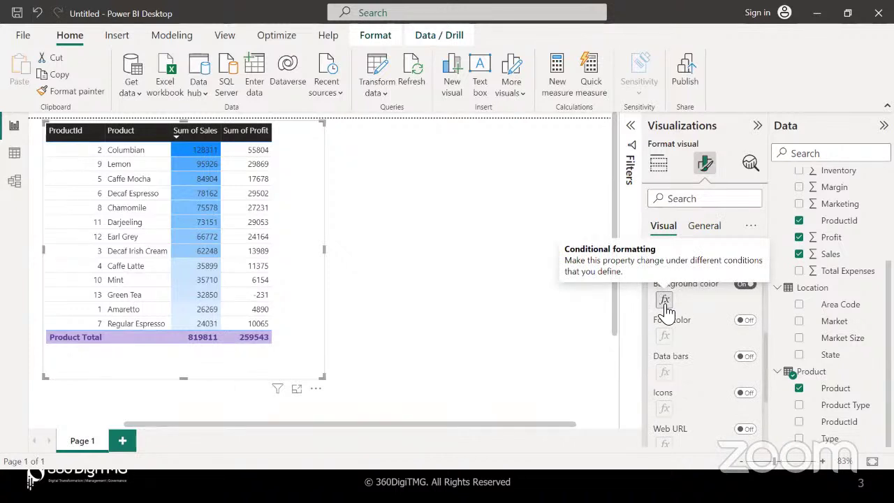
# Set the maximum of the Sum of Sales background color gradient to a custom value of 60000.
pyautogui.click(665, 302)
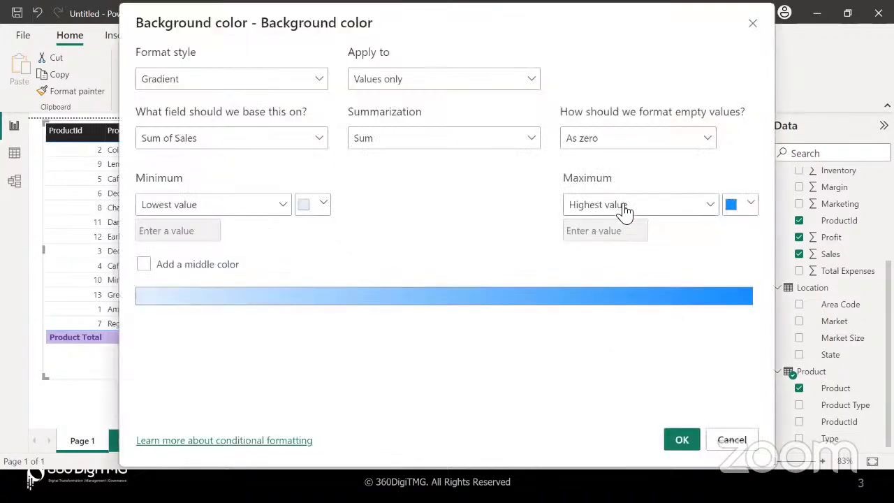
pyautogui.click(625, 211)
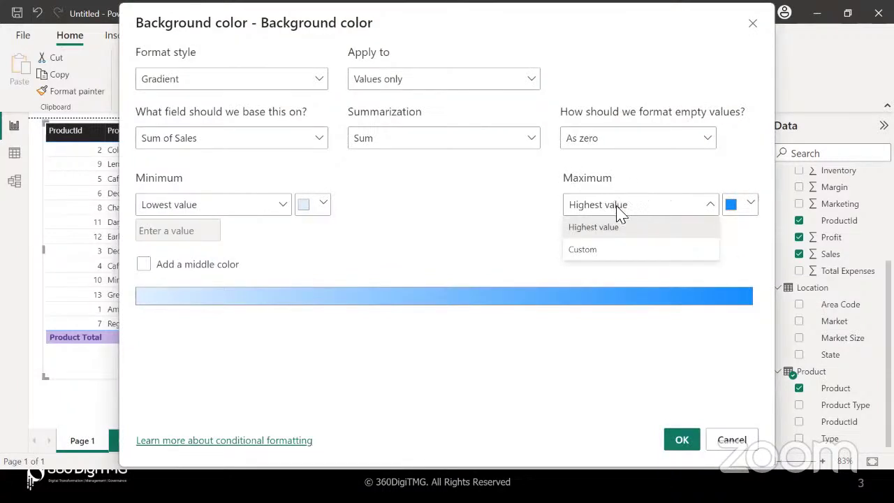
pyautogui.click(615, 251)
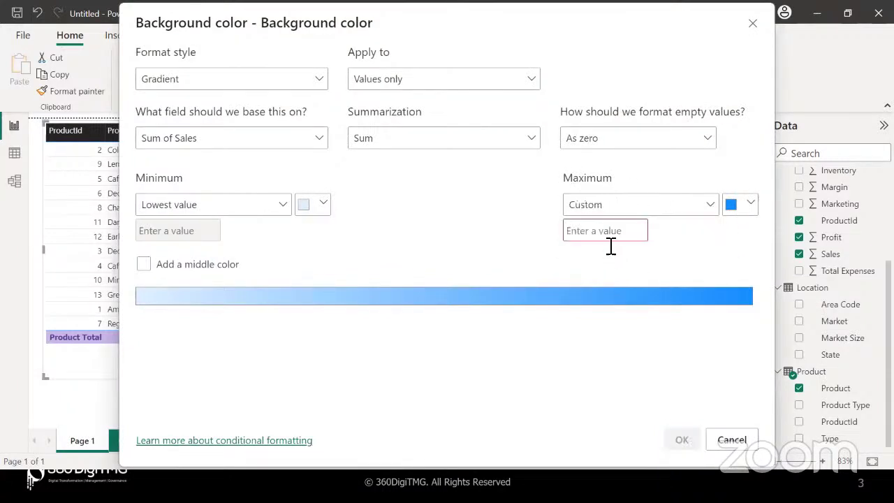
pyautogui.click(599, 232)
pyautogui.write('60000')
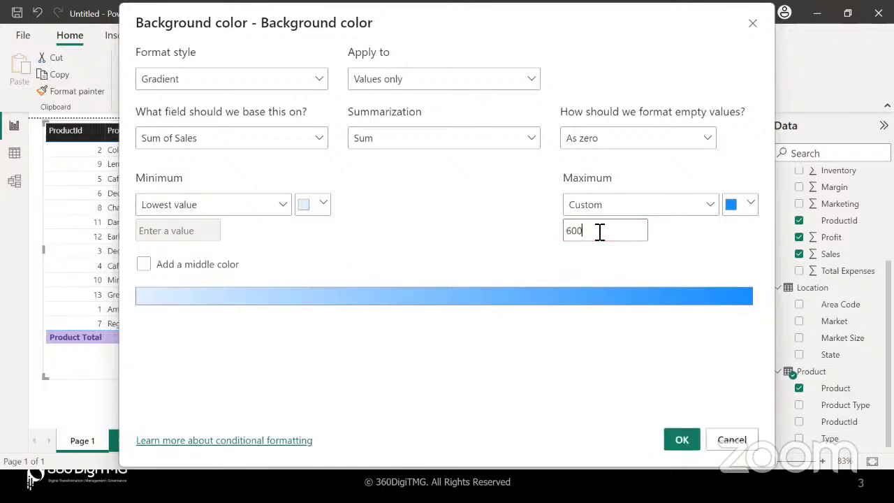
pyautogui.click(681, 440)
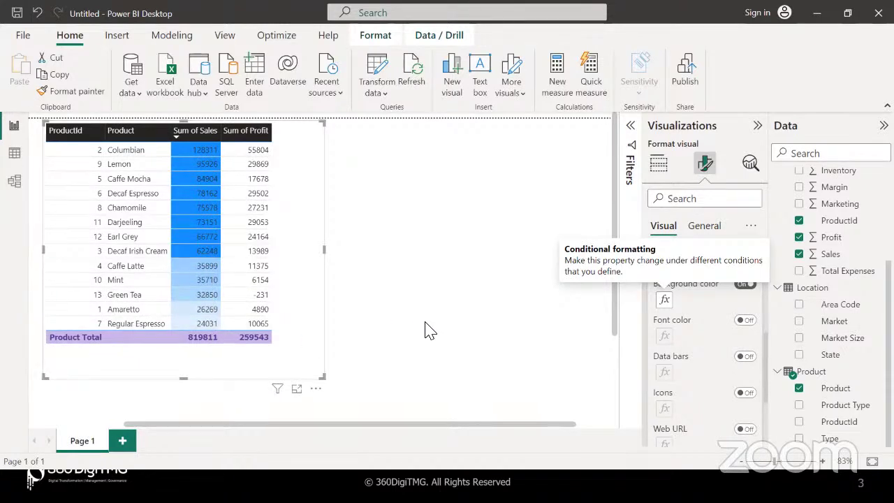
# Add a middle color to the Sum of Sales background gradient with a custom center value of 25000, and review the applied rule.
pyautogui.click(665, 301)
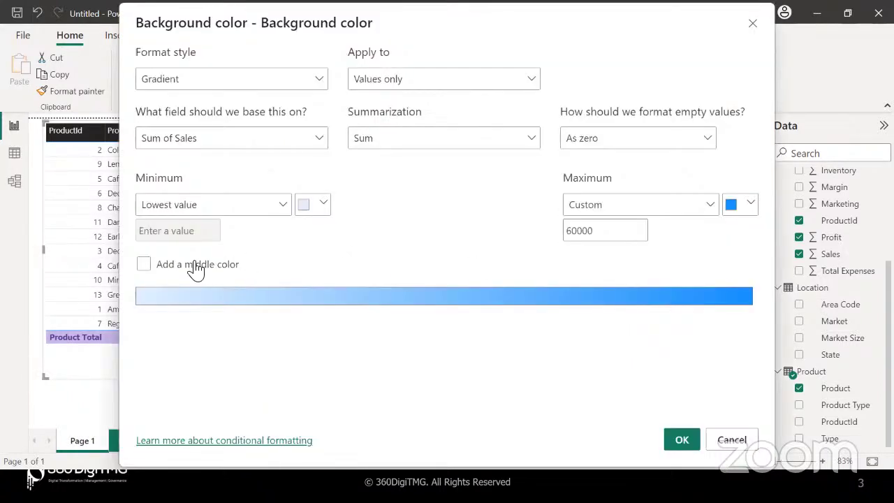
pyautogui.click(145, 266)
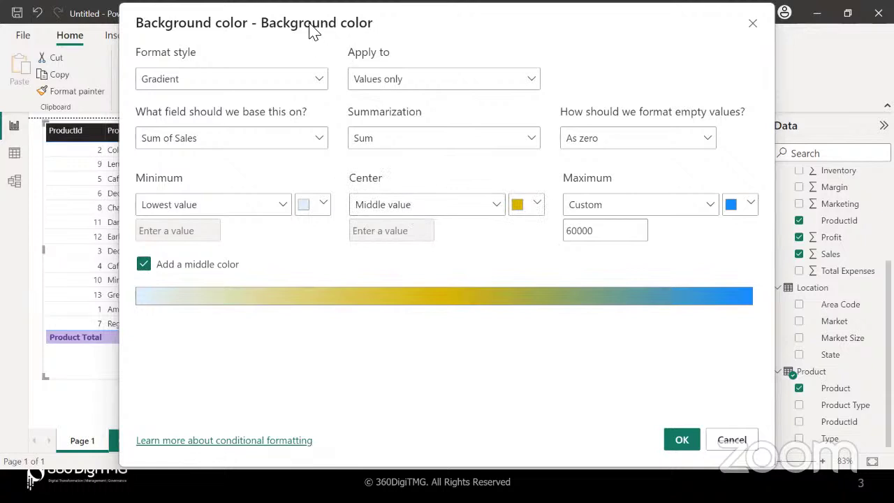
pyautogui.click(395, 212)
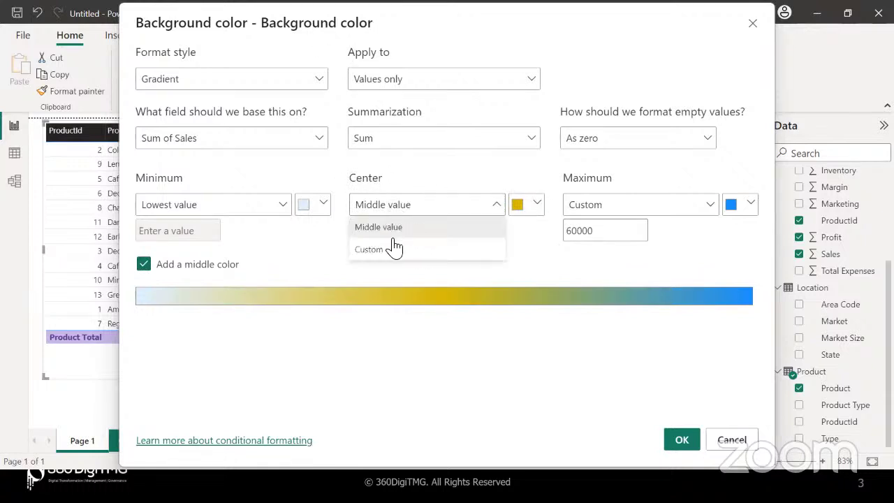
pyautogui.click(382, 252)
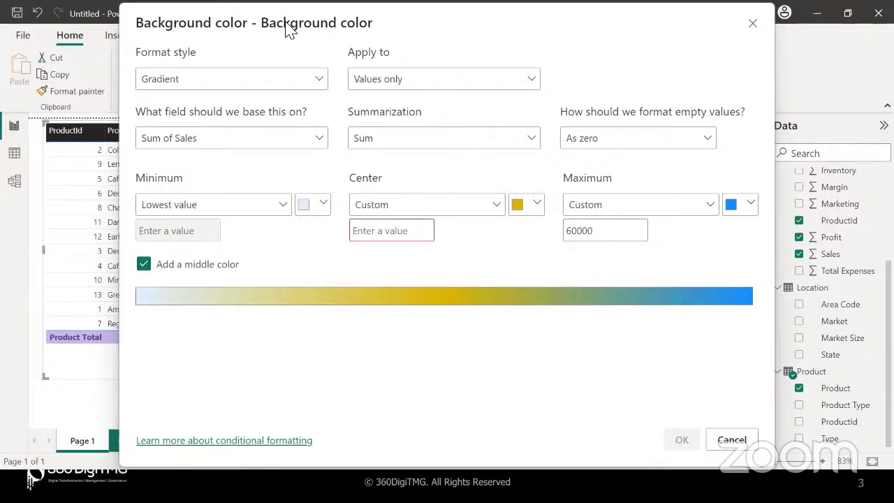
pyautogui.moveTo(290, 29); pyautogui.dragTo(321, 30)
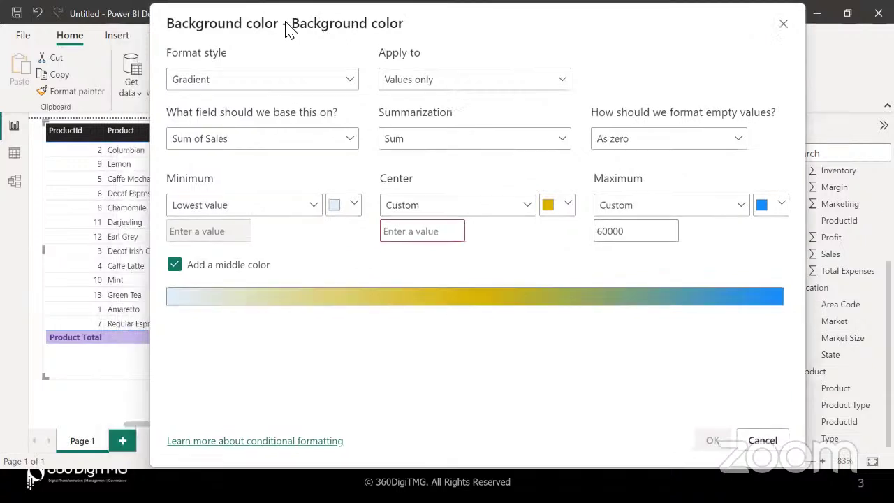
pyautogui.click(403, 211)
pyautogui.moveTo(407, 250)
pyautogui.mouseDown()
pyautogui.moveTo(408, 239)
pyautogui.moveTo(394, 238)
pyautogui.moveTo(403, 258)
pyautogui.mouseUp()
pyautogui.click(413, 231)
pyautogui.write('25000')
pyautogui.click(344, 259)
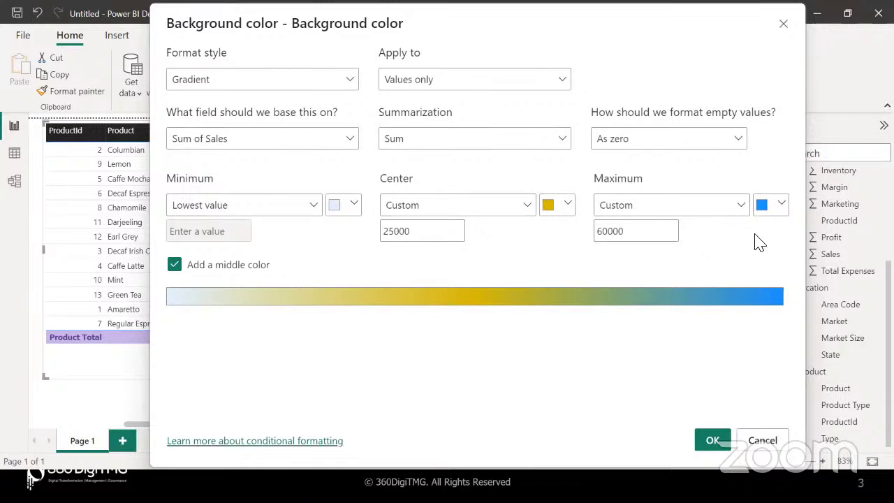
pyautogui.click(711, 440)
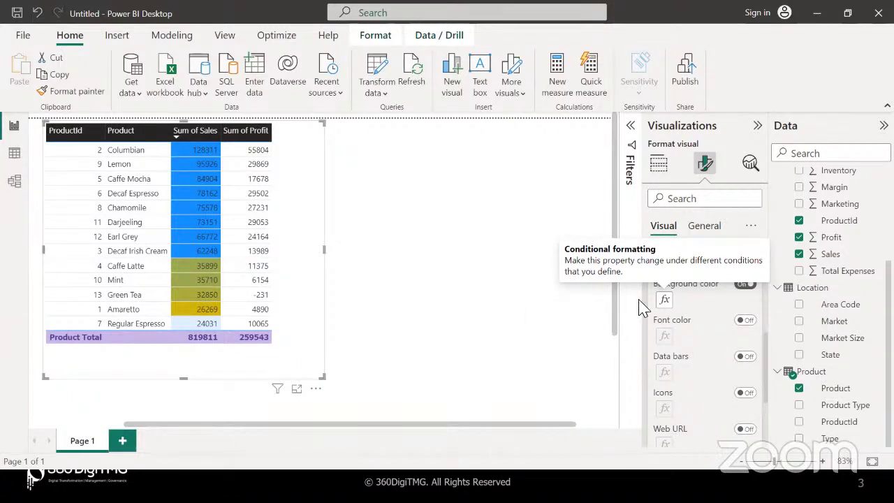
pyautogui.click(665, 302)
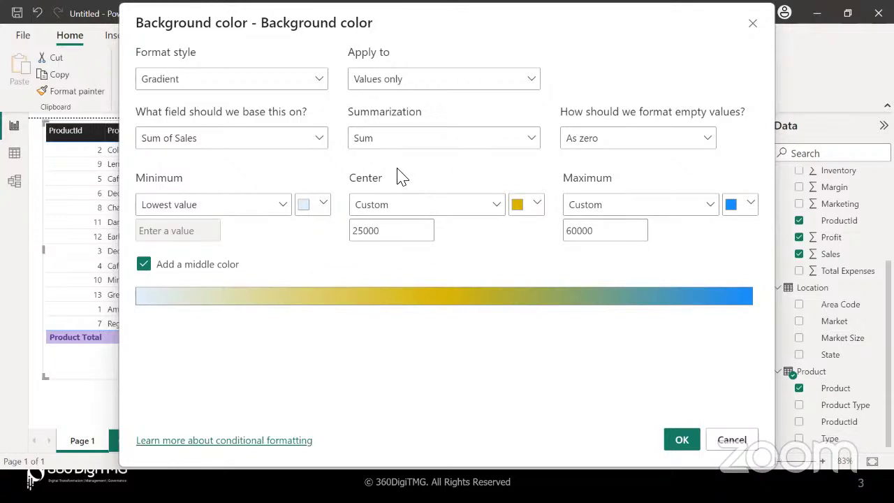
pyautogui.click(682, 441)
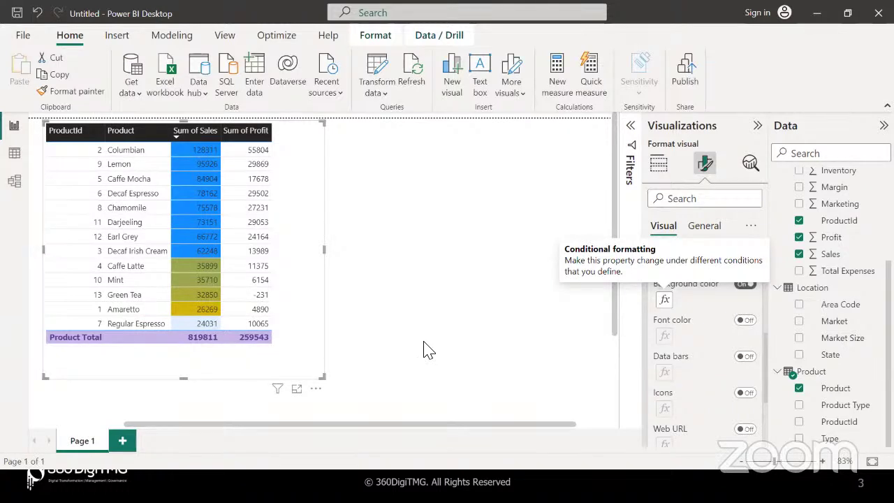
# Turn on conditional font color for Sum of Sales and set the gradient's maximum color to black.
pyautogui.click(746, 321)
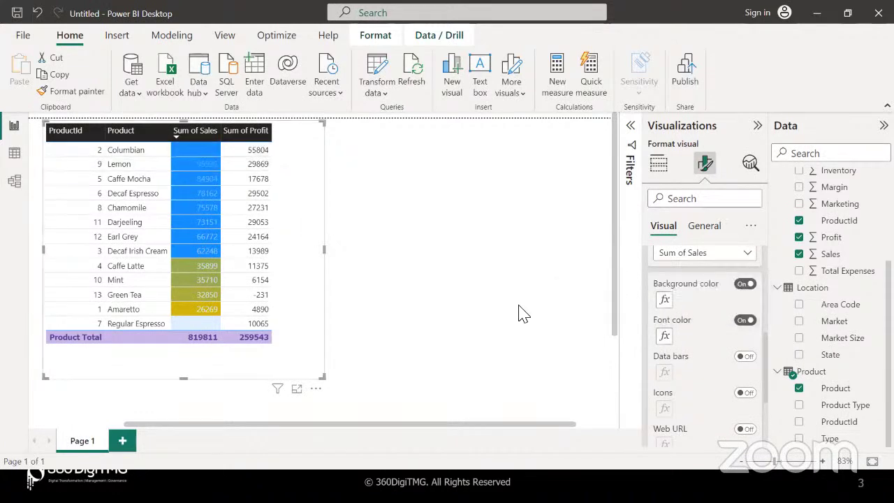
pyautogui.click(665, 338)
pyautogui.click(730, 204)
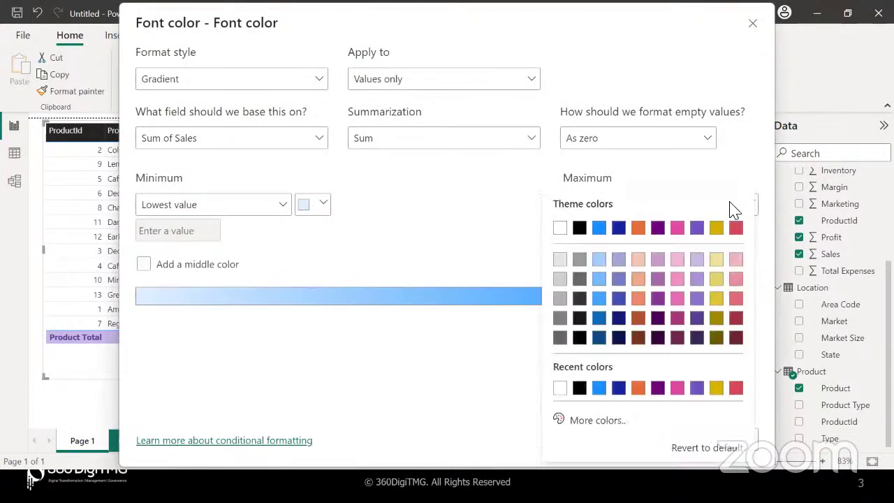
pyautogui.click(579, 229)
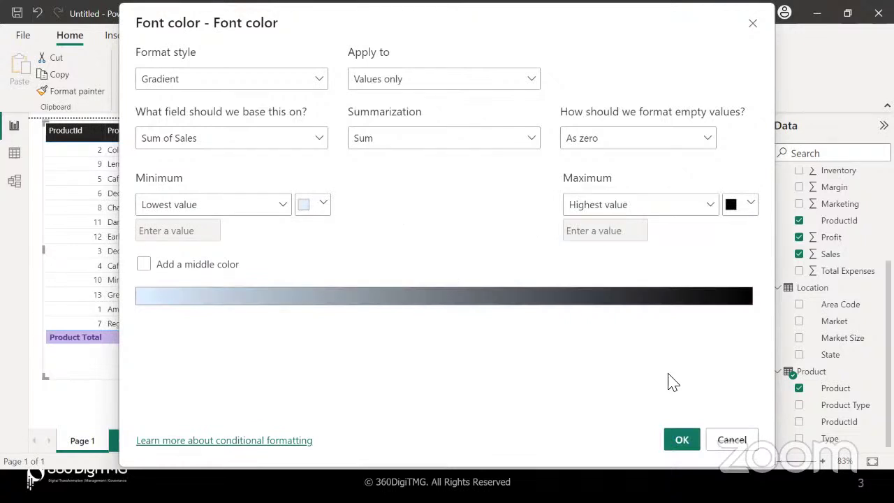
pyautogui.click(681, 437)
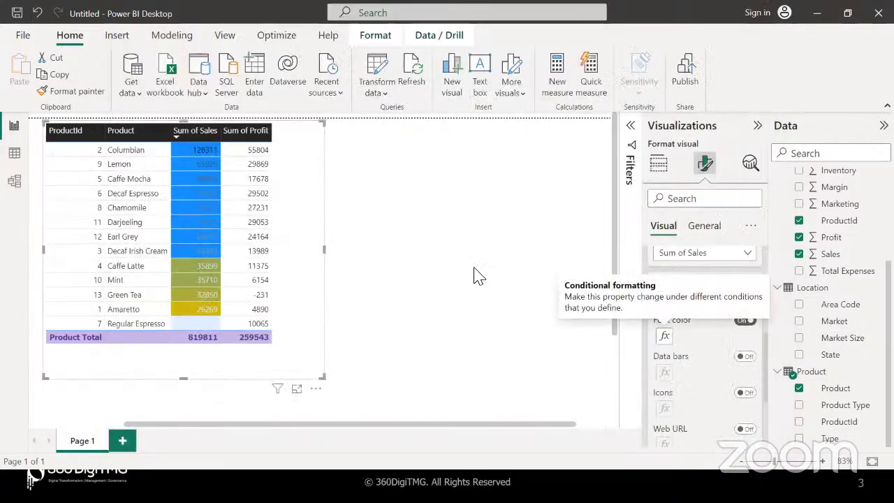
# Set the minimum color of the Sum of Sales font color gradient to gray.
pyautogui.click(664, 338)
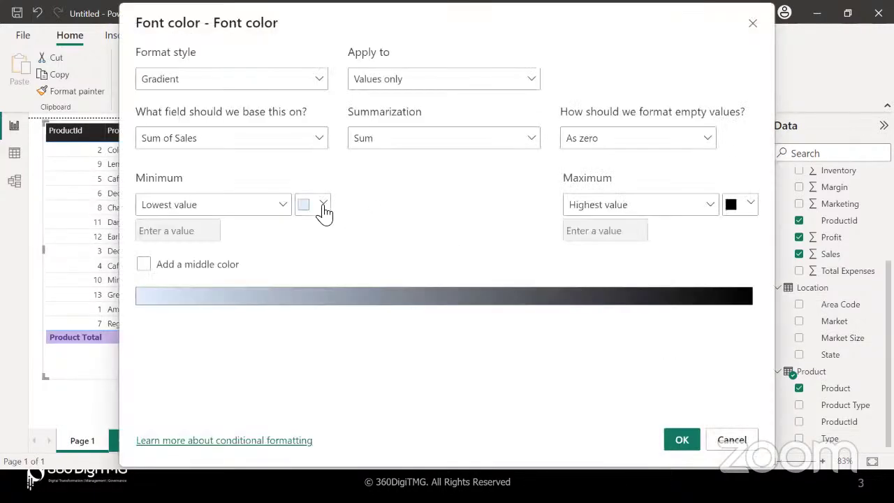
pyautogui.click(323, 206)
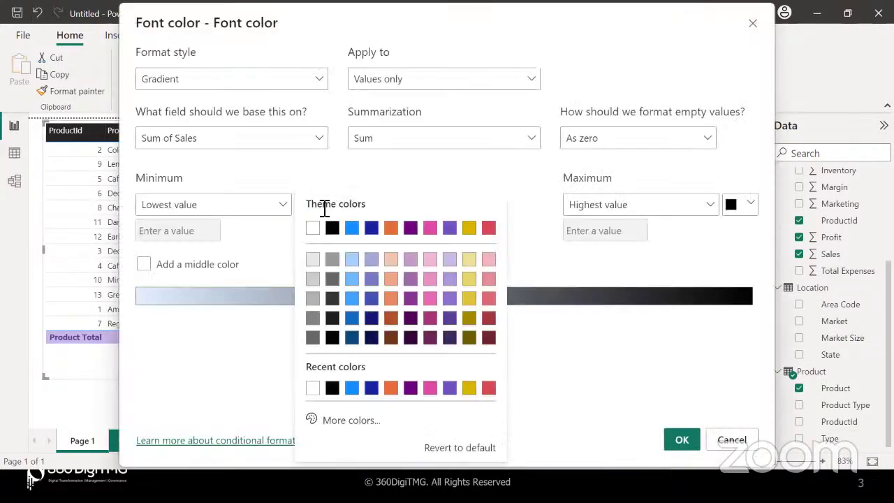
pyautogui.click(312, 300)
pyautogui.click(681, 440)
# Change the minimum color of the Sum of Sales font color gradient to blue and review the table.
pyautogui.click(665, 336)
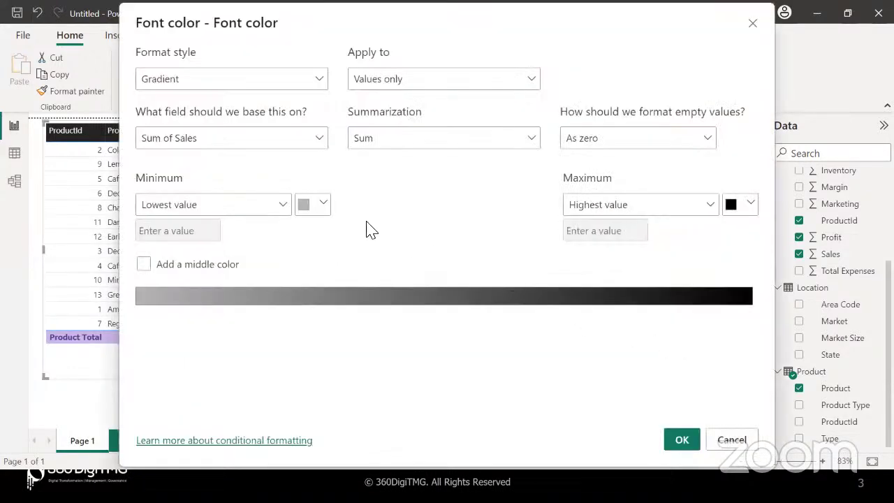
pyautogui.click(323, 204)
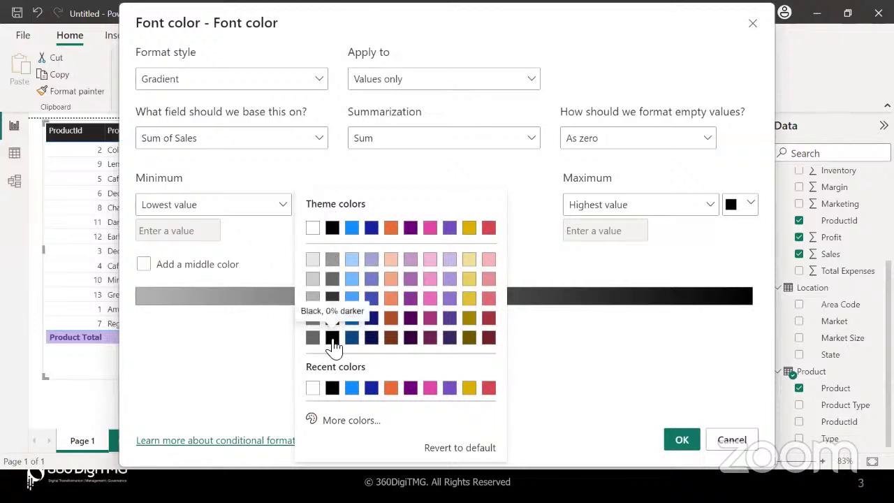
pyautogui.click(351, 388)
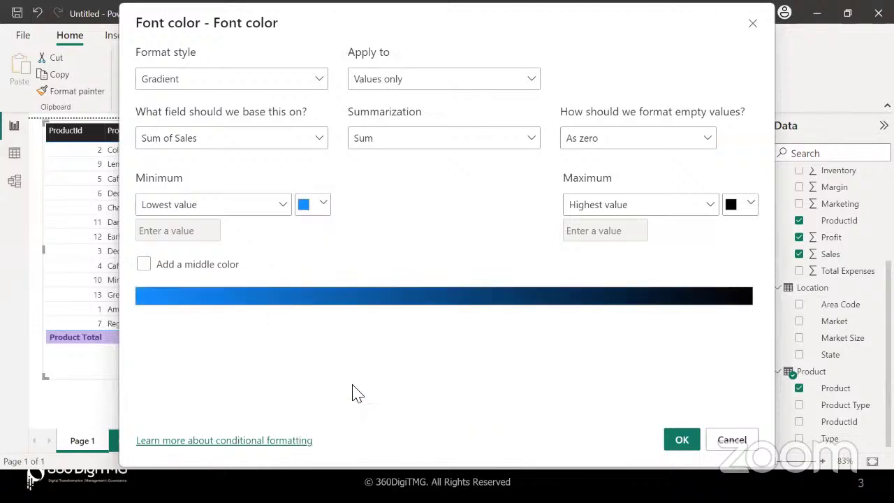
pyautogui.click(685, 441)
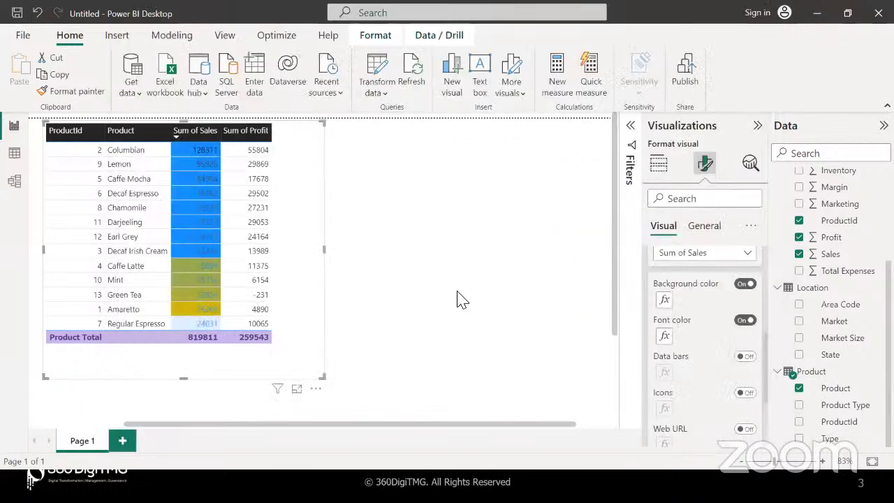
pyautogui.click(459, 299)
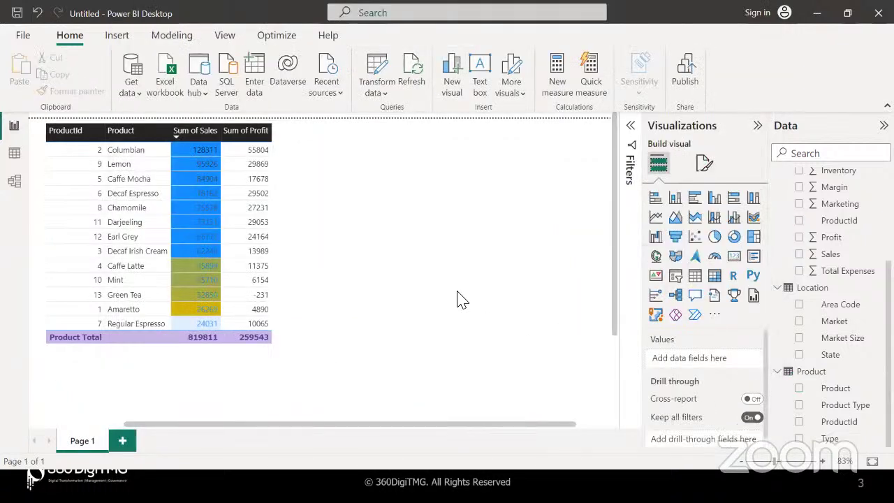
# Select the table again and reopen its cell elements formatting settings.
pyautogui.click(280, 213)
pyautogui.click(704, 163)
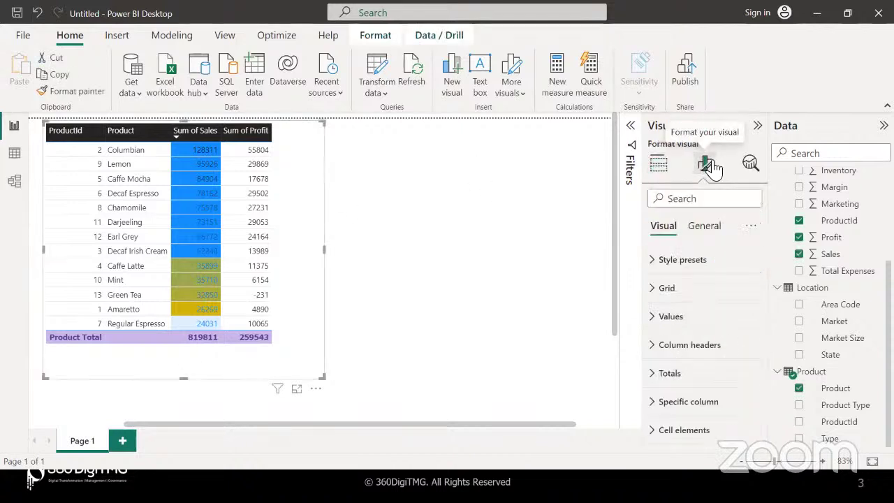
pyautogui.scroll(-3, 690, 373)
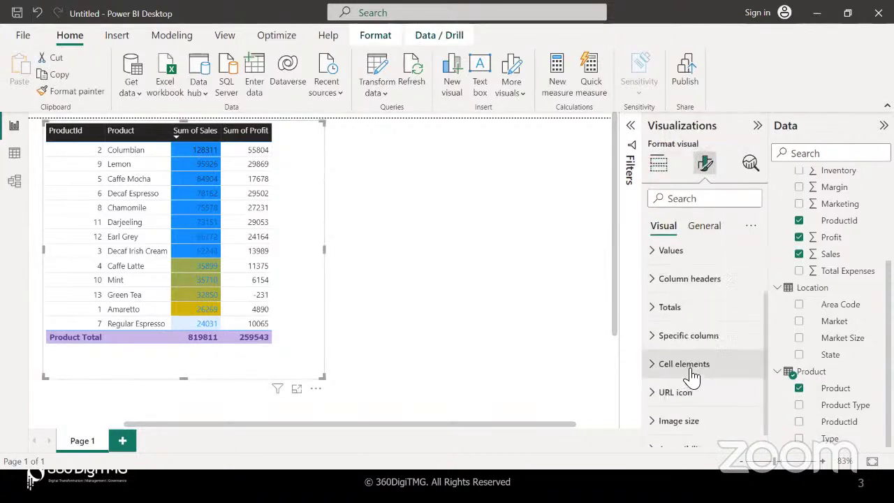
pyautogui.click(654, 351)
pyautogui.scroll(-4, 688, 379)
pyautogui.scroll(1, 688, 381)
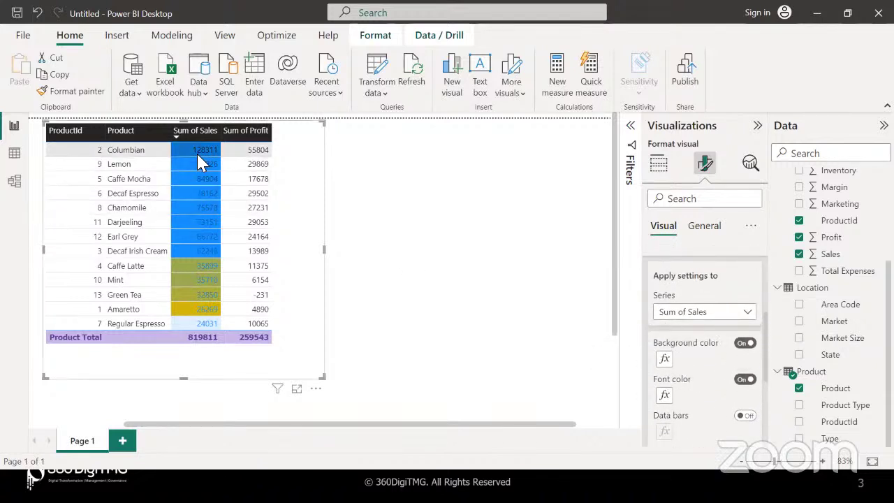
# Check which cell element options the Product column offers and return to the Sum of Sales series.
pyautogui.click(747, 312)
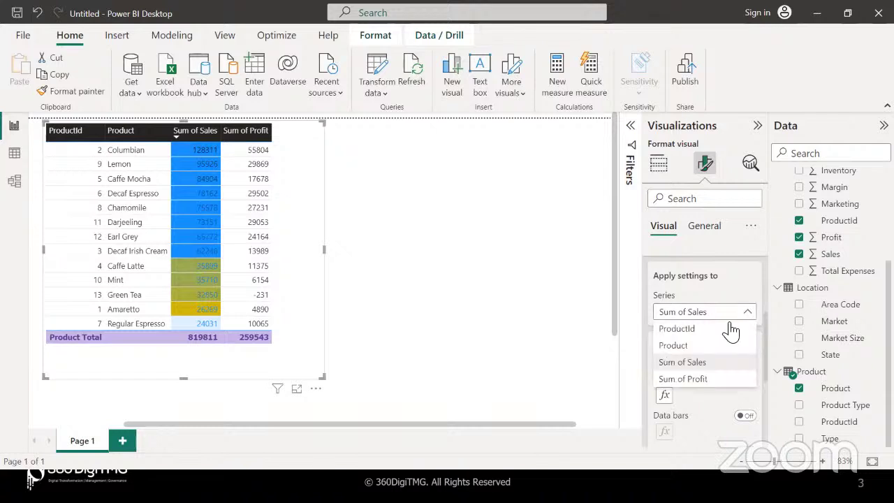
pyautogui.click(683, 345)
pyautogui.scroll(-2, 690, 358)
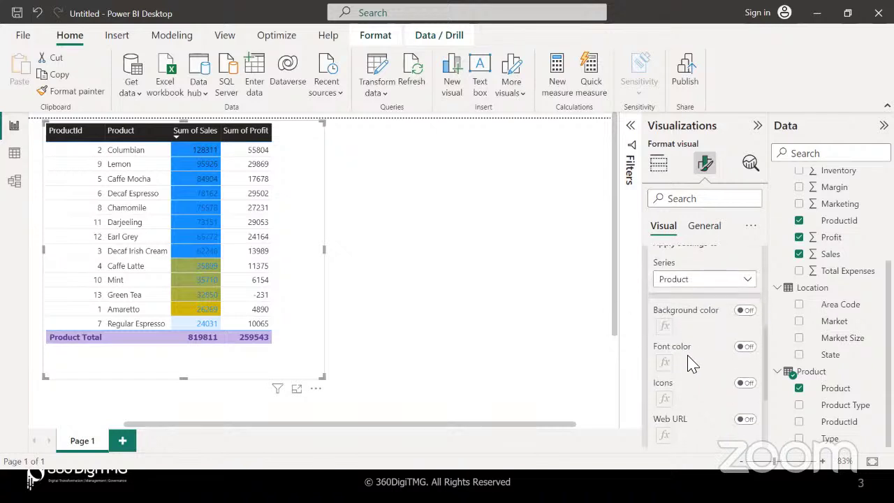
pyautogui.scroll(2, 691, 363)
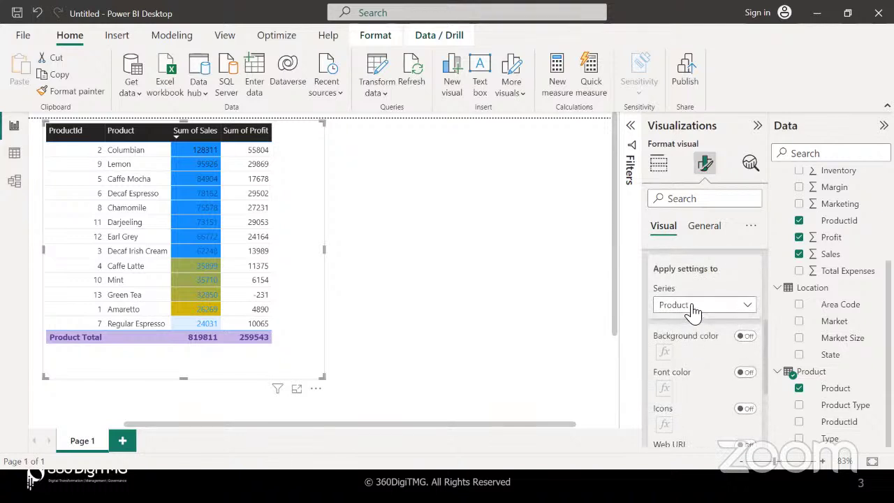
pyautogui.click(693, 307)
pyautogui.click(692, 355)
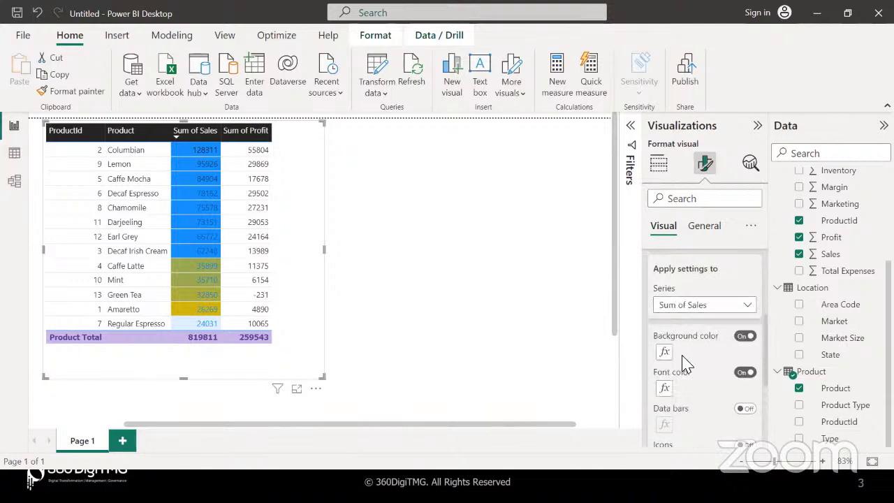
# Turn off the conditional font color and background color for Sum of Sales.
pyautogui.scroll(-1, 688, 362)
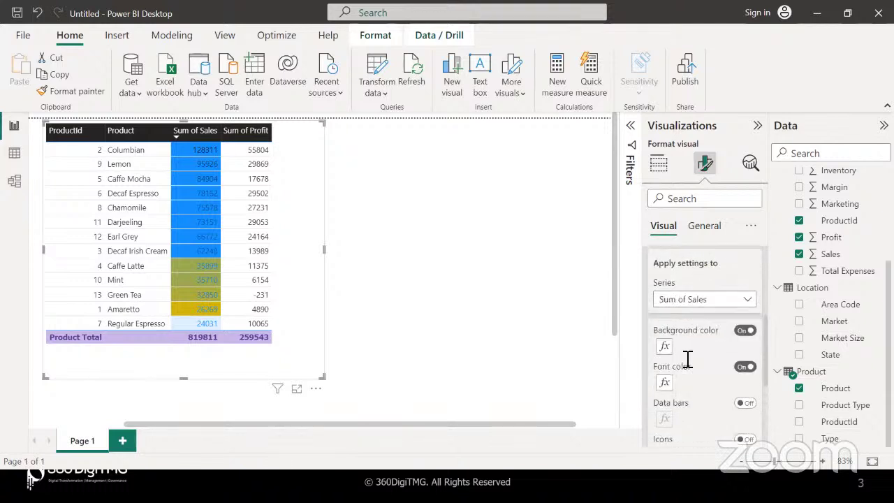
pyautogui.click(745, 353)
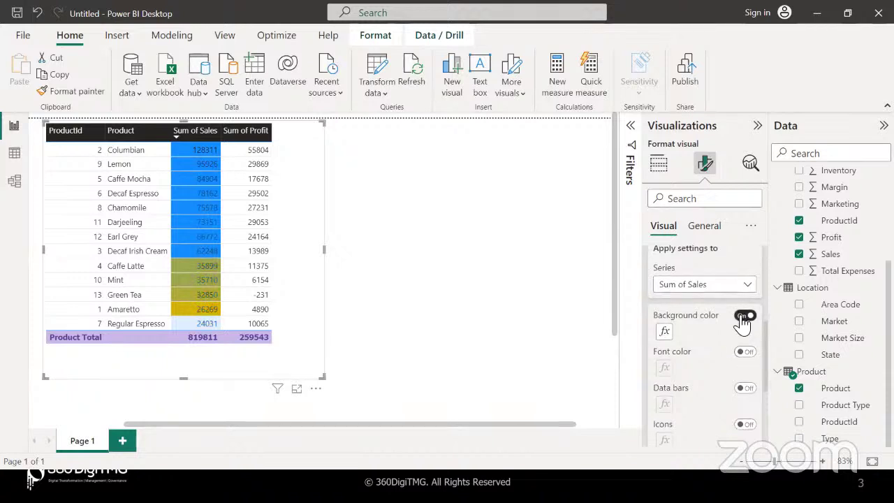
pyautogui.click(745, 316)
# Turn on data bars for Sum of Sales and set them to show the bar only.
pyautogui.scroll(-1, 702, 388)
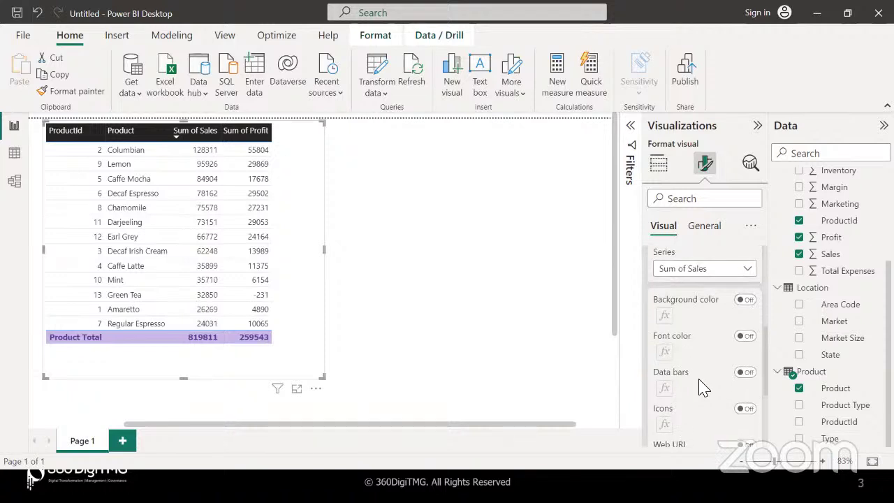
pyautogui.click(746, 371)
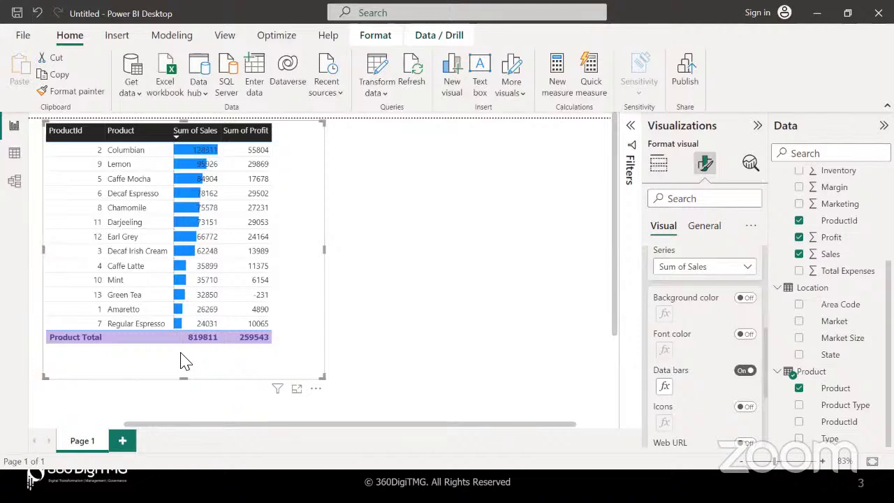
pyautogui.click(665, 388)
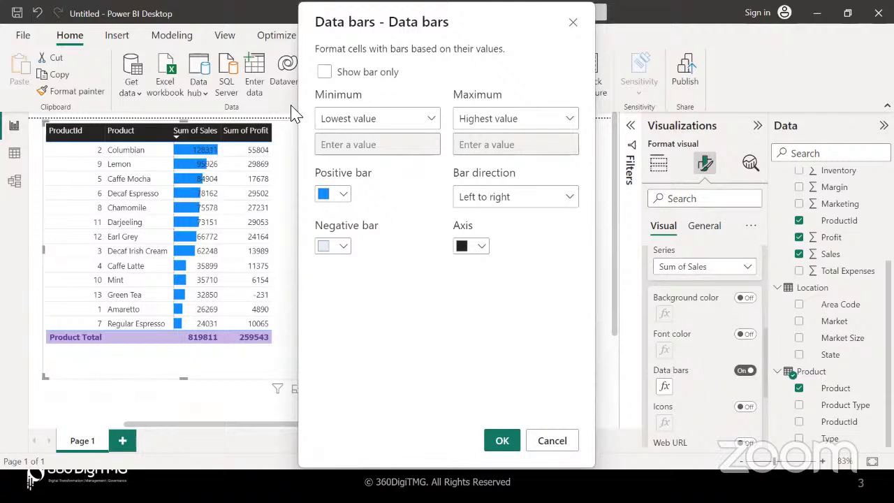
pyautogui.click(325, 72)
pyautogui.click(500, 444)
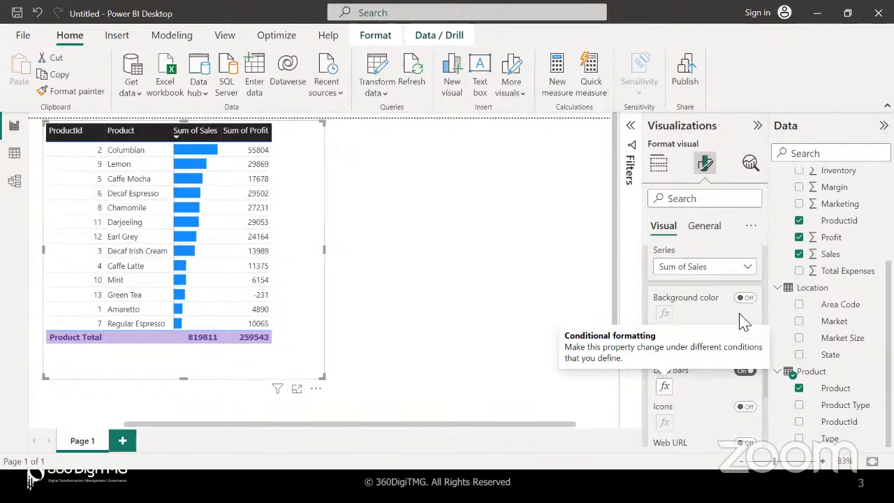
# Set the Sum of Sales data bars to a purple positive bar (#744EC2) with a right-to-left direction.
pyautogui.click(664, 387)
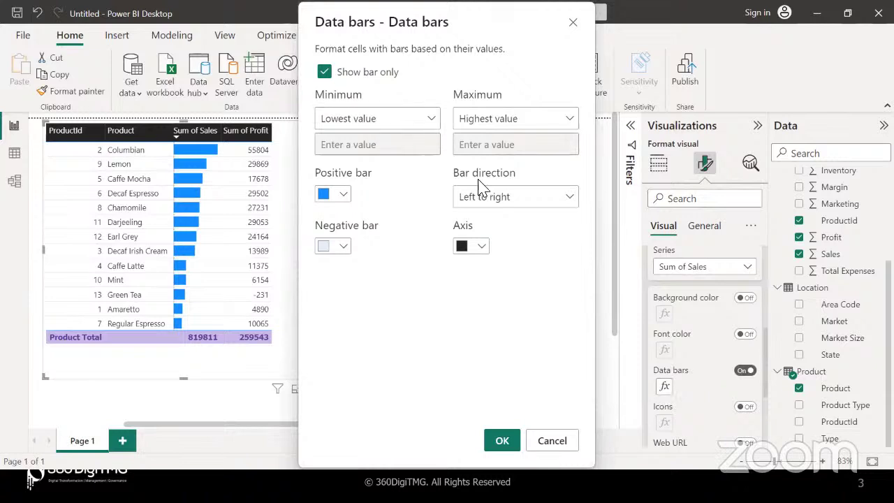
pyautogui.click(344, 196)
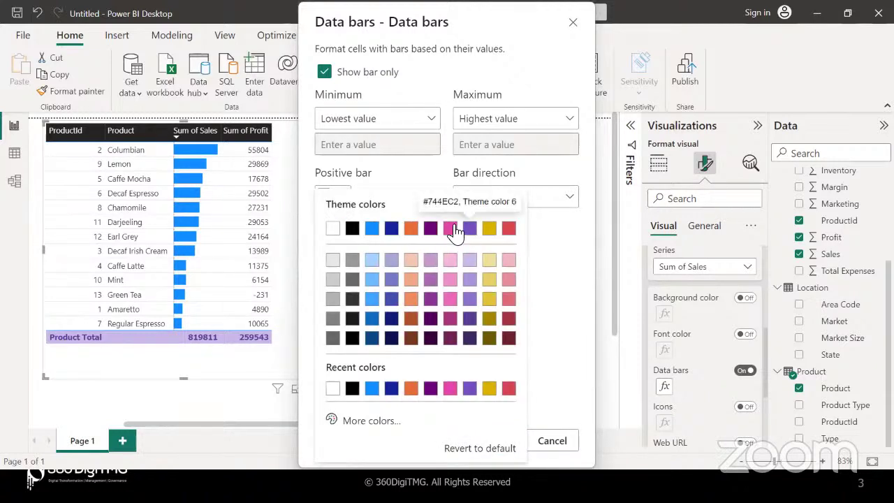
pyautogui.click(470, 231)
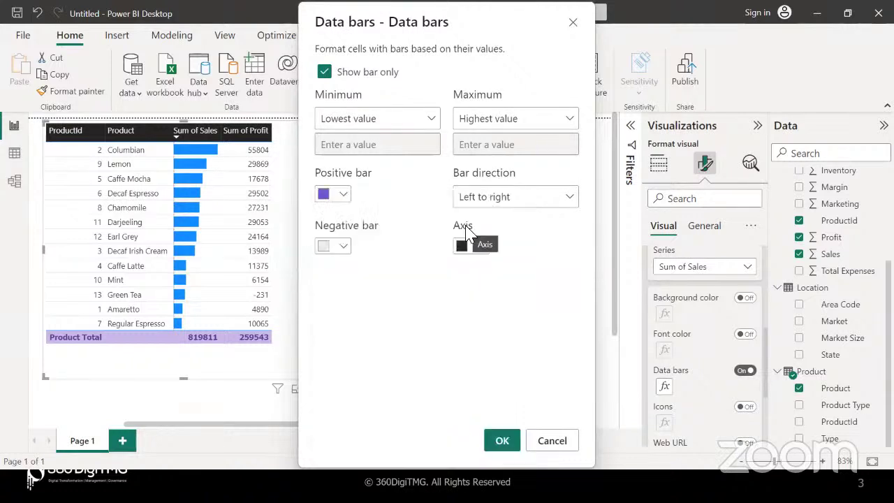
pyautogui.click(485, 200)
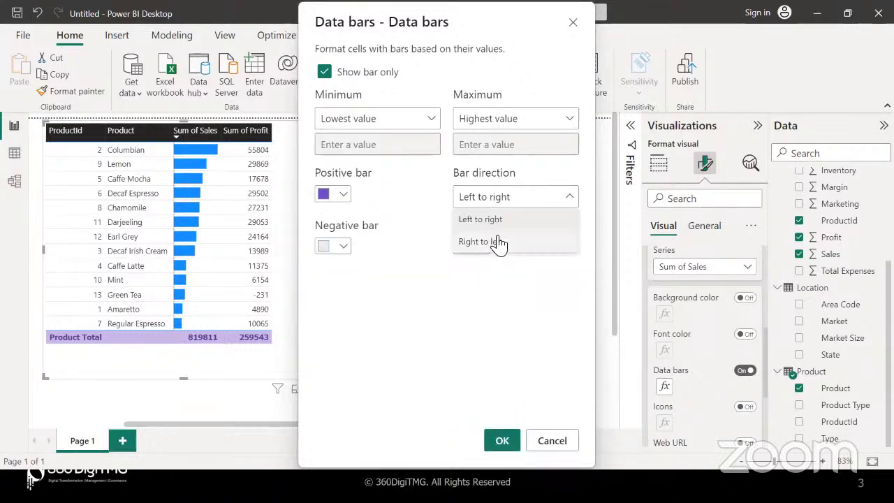
pyautogui.click(498, 242)
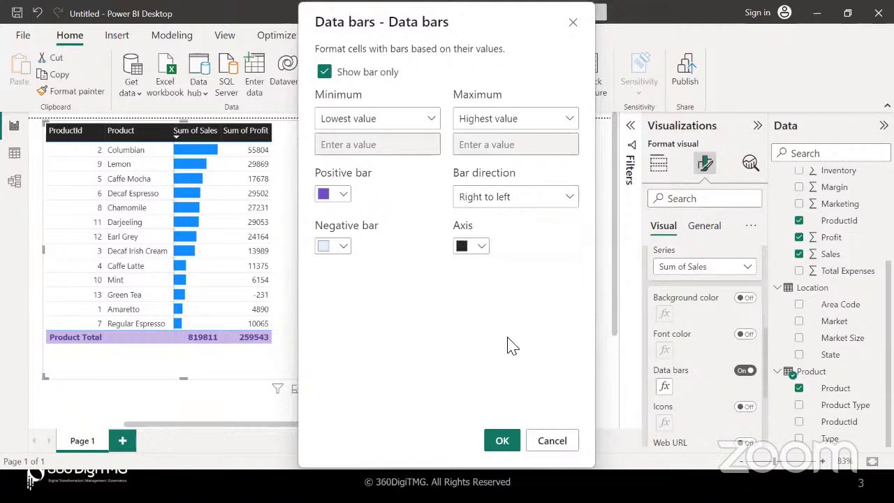
pyautogui.click(506, 441)
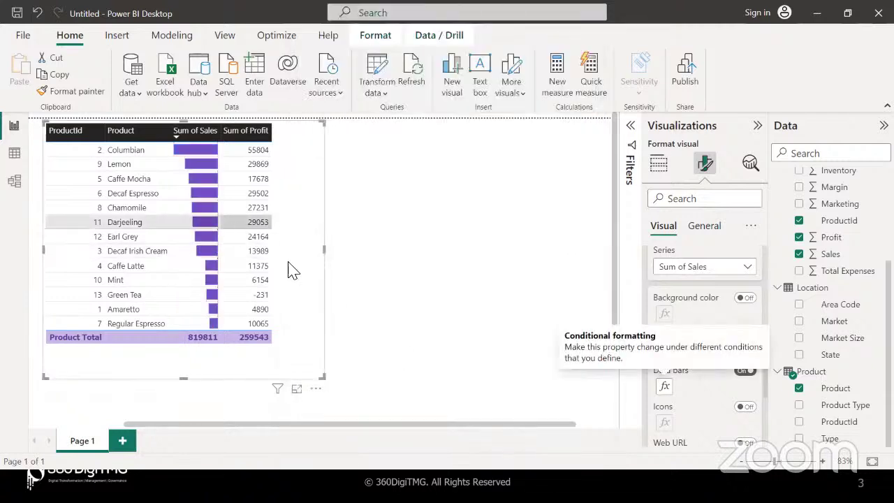
# Set the Sum of Sales data bars to run left to right with a blue positive bar (#118DFF), keeping the axis color.
pyautogui.click(665, 387)
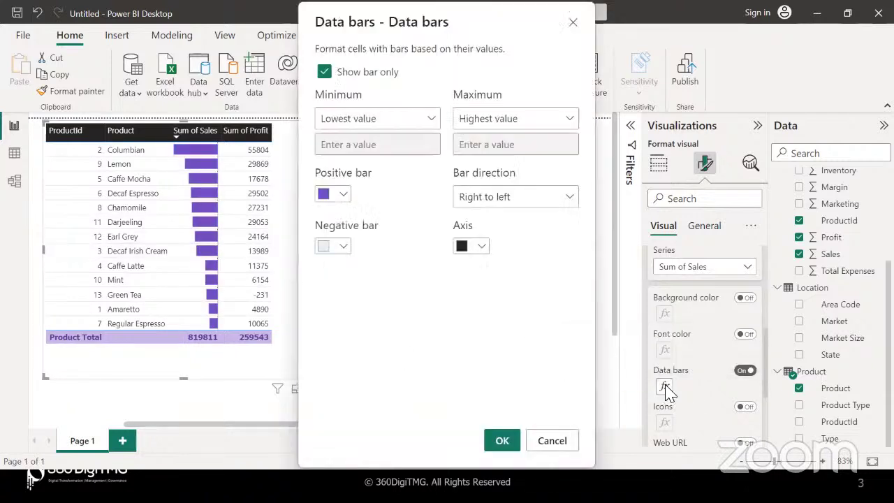
pyautogui.click(512, 202)
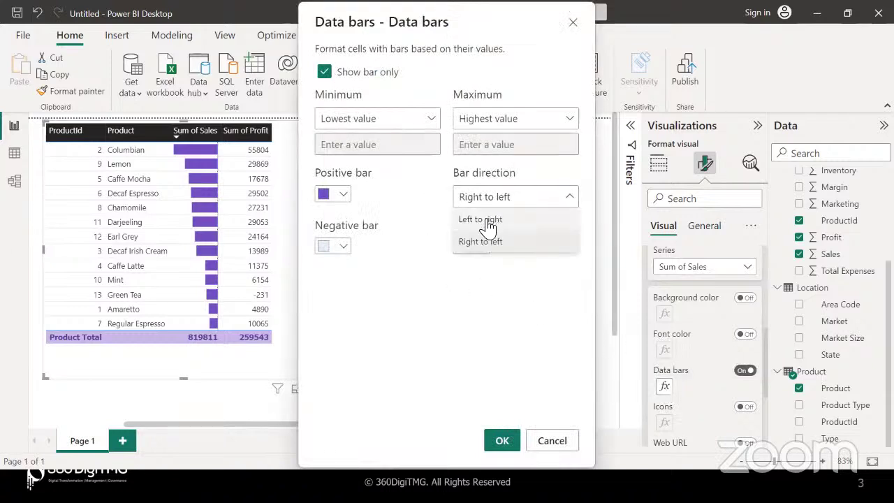
pyautogui.click(488, 218)
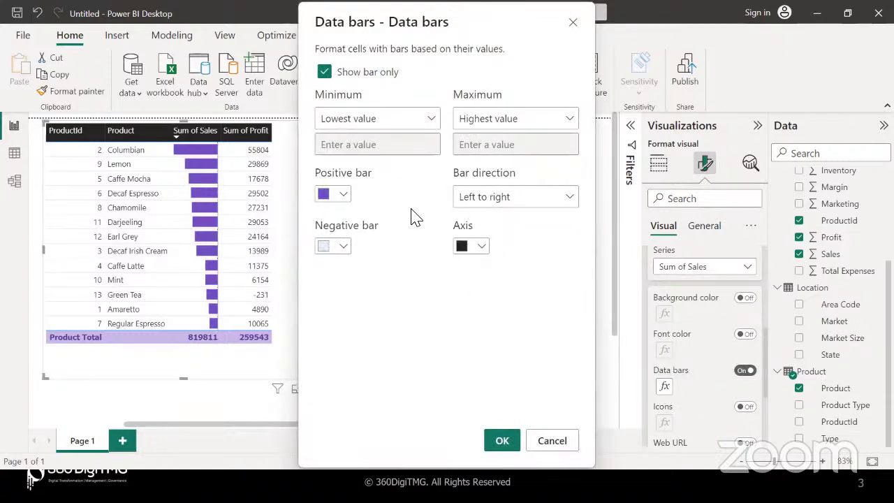
pyautogui.click(343, 199)
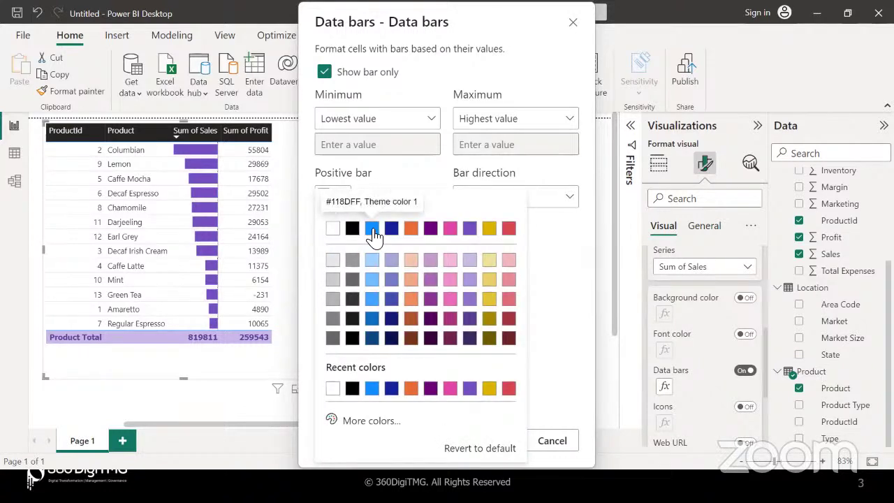
pyautogui.click(372, 230)
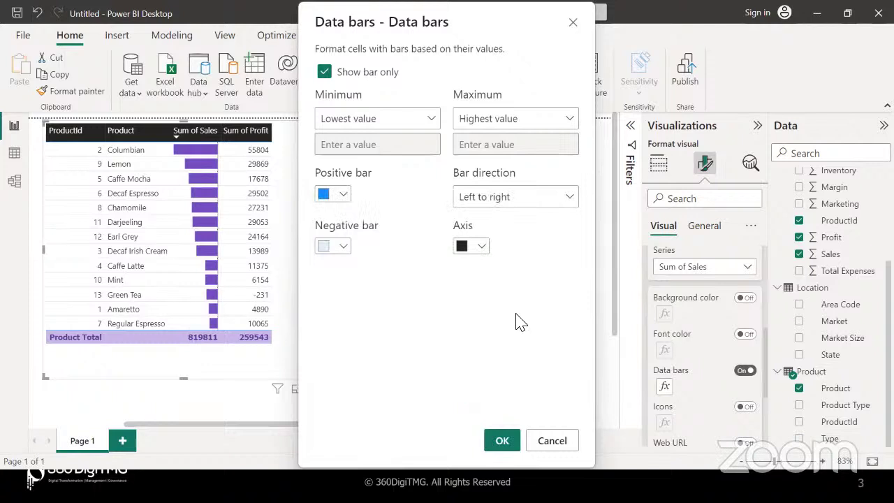
pyautogui.click(483, 245)
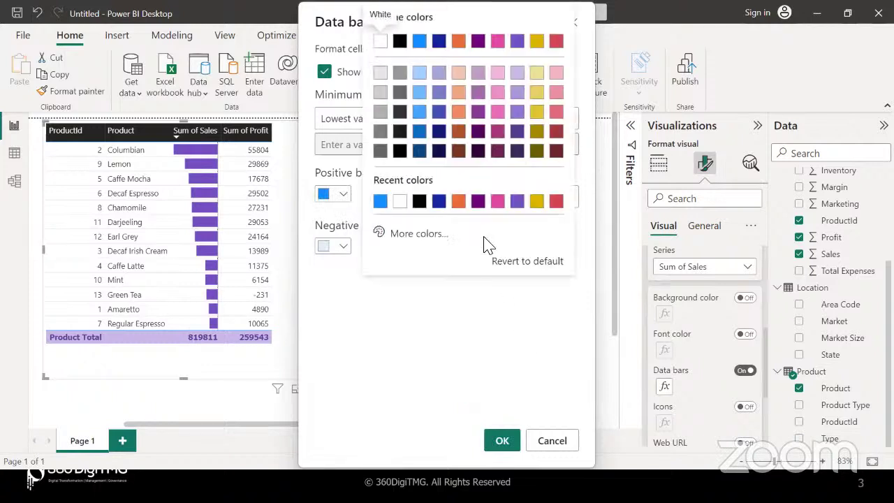
pyautogui.click(477, 313)
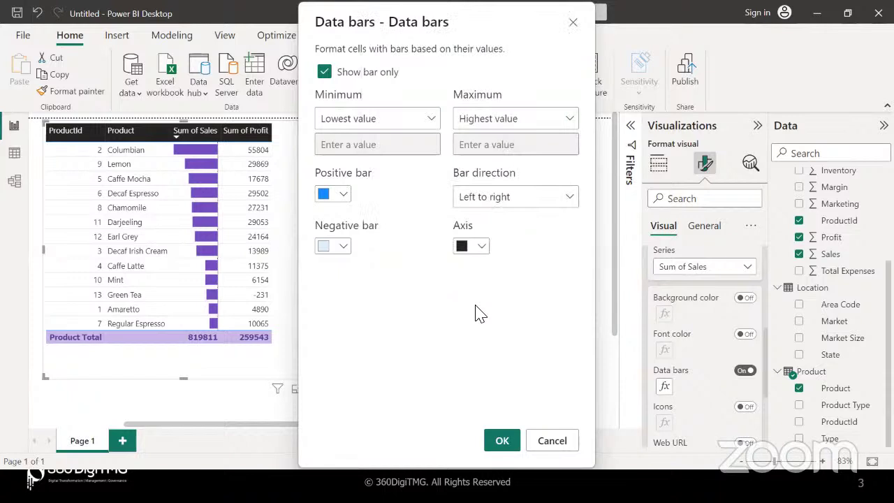
pyautogui.click(502, 441)
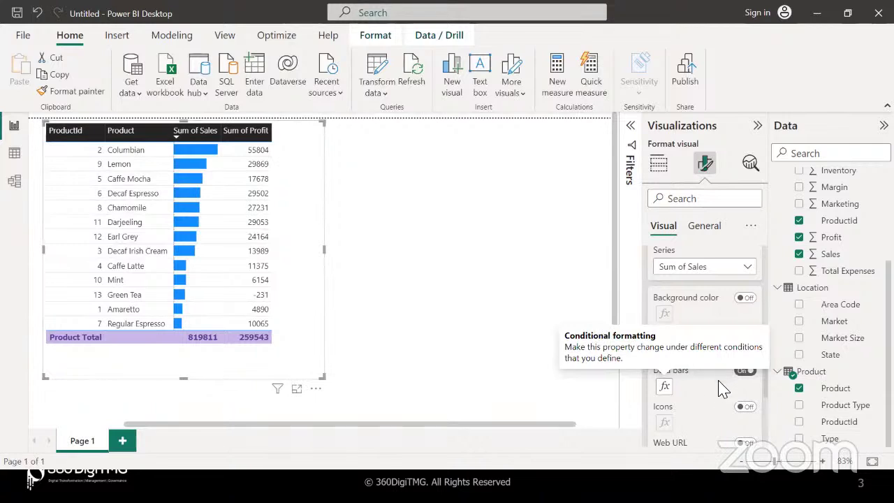
# Turn on conditional icons for the Sum of Sales column.
pyautogui.click(745, 408)
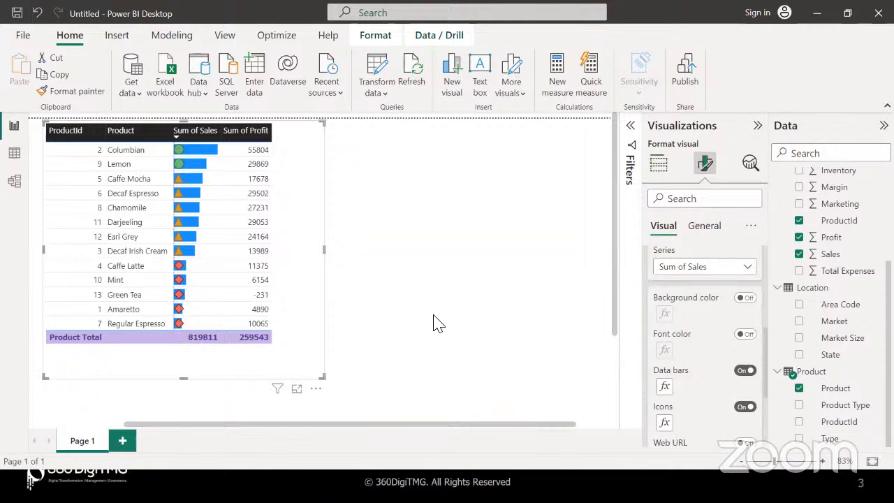
# Set the Sum of Sales icons to a red down arrow, amber right arrow and green up arrow from lowest to highest range, and disable its data bars.
pyautogui.click(666, 425)
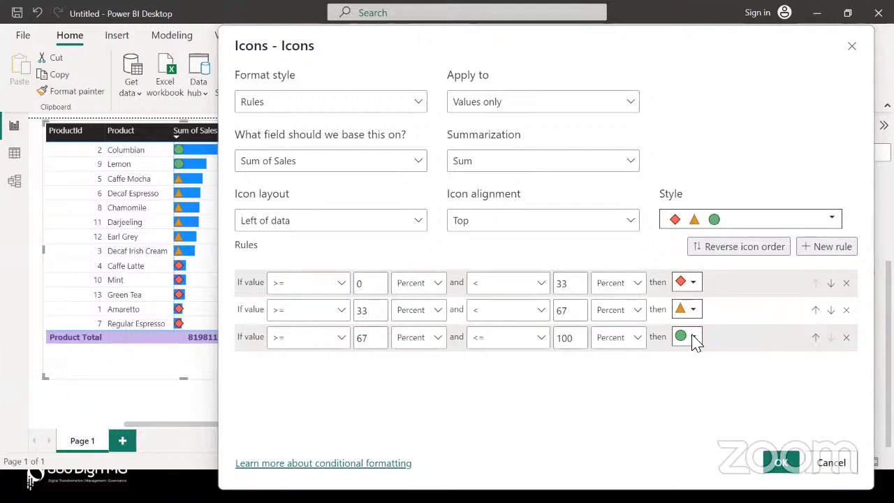
pyautogui.click(690, 286)
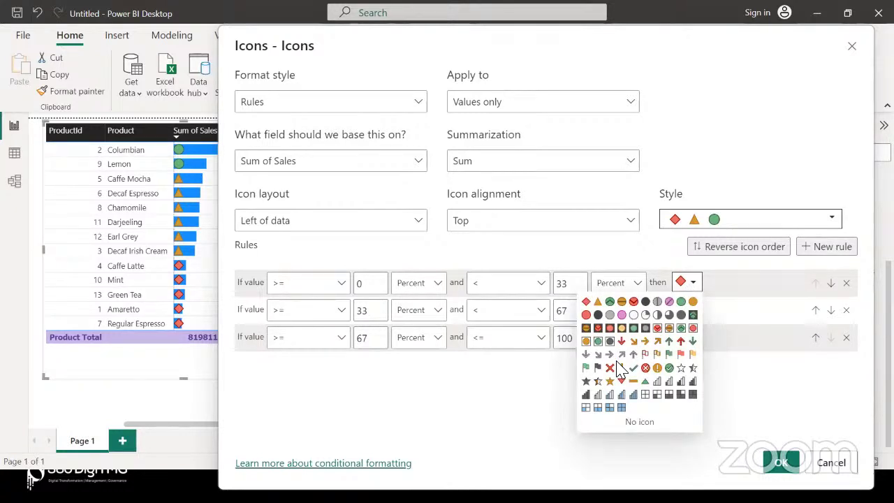
pyautogui.click(743, 374)
pyautogui.click(691, 337)
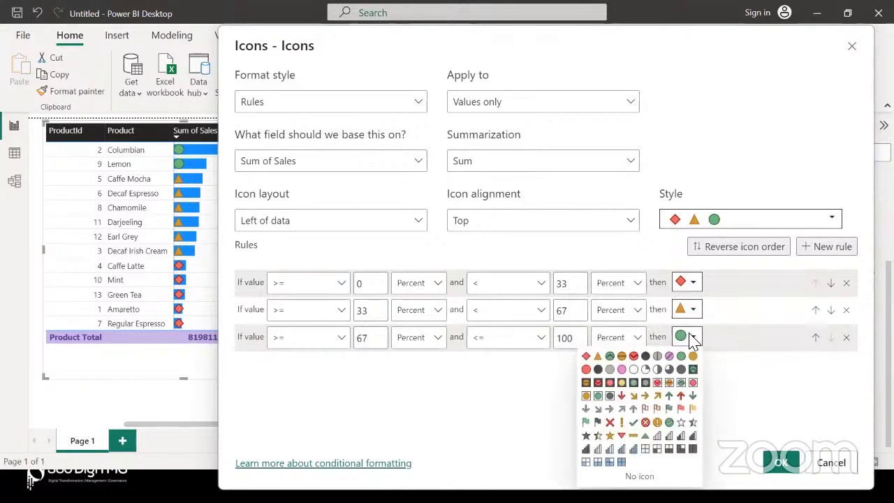
pyautogui.click(669, 395)
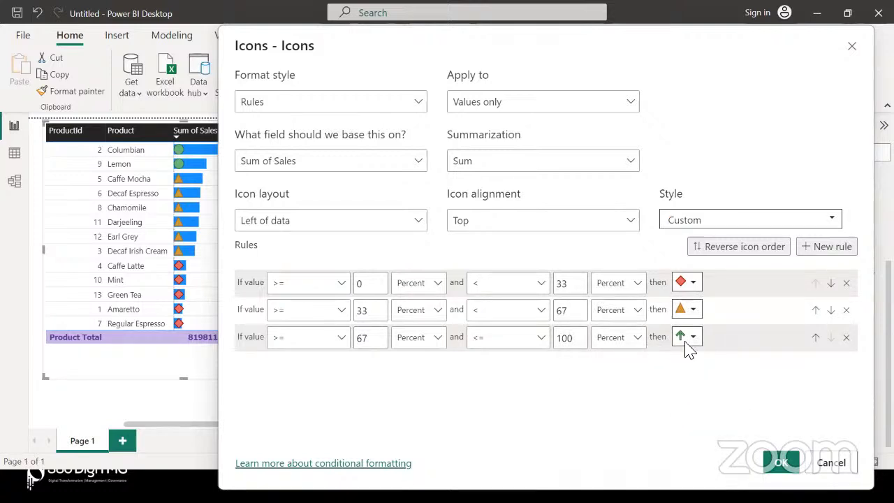
pyautogui.click(693, 284)
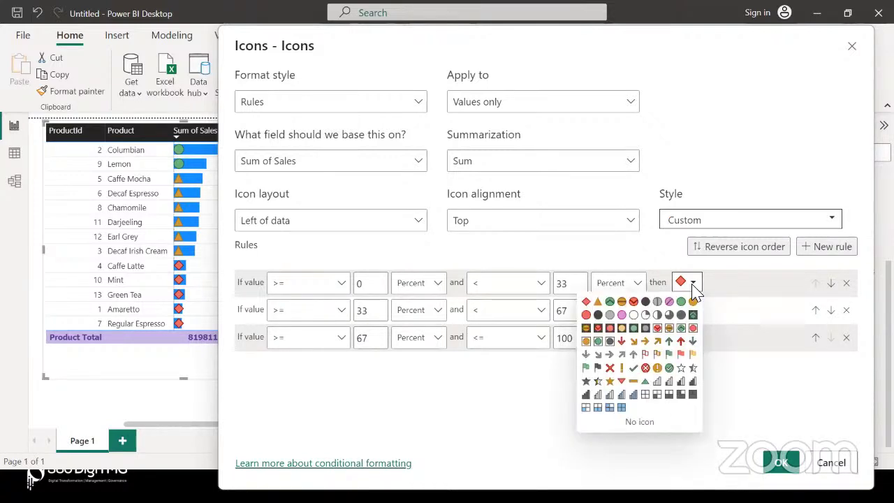
pyautogui.click(623, 341)
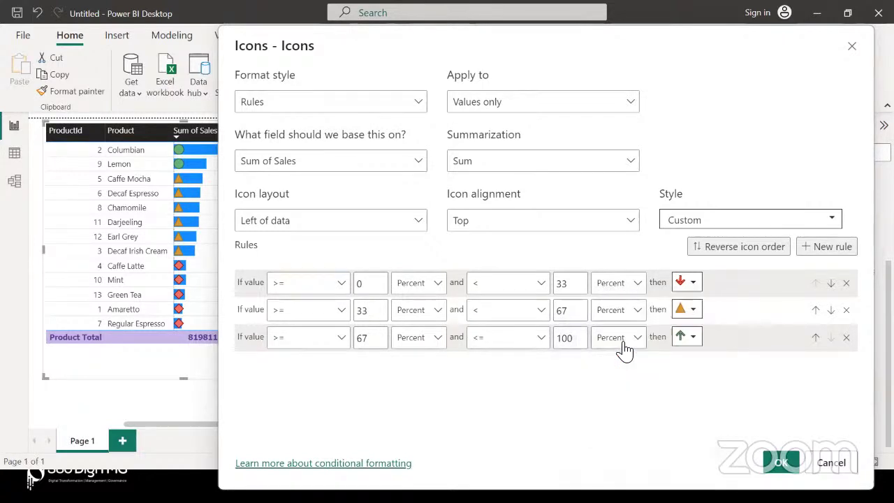
pyautogui.click(693, 310)
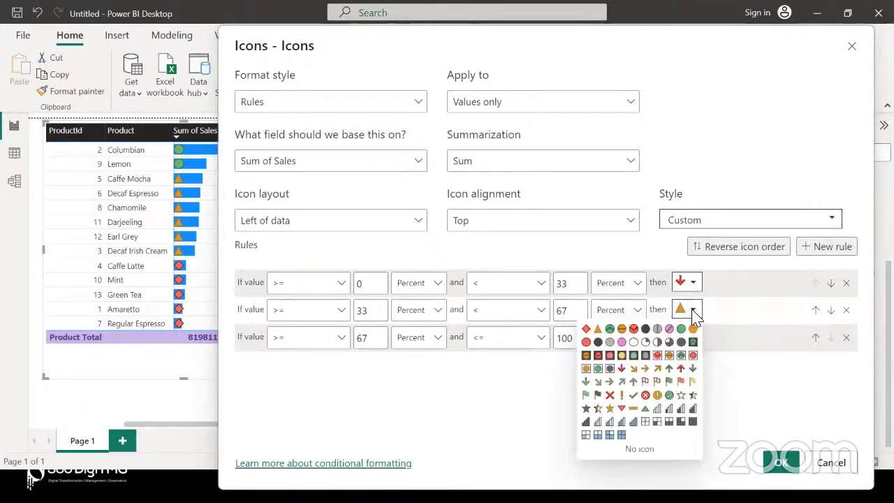
pyautogui.click(646, 369)
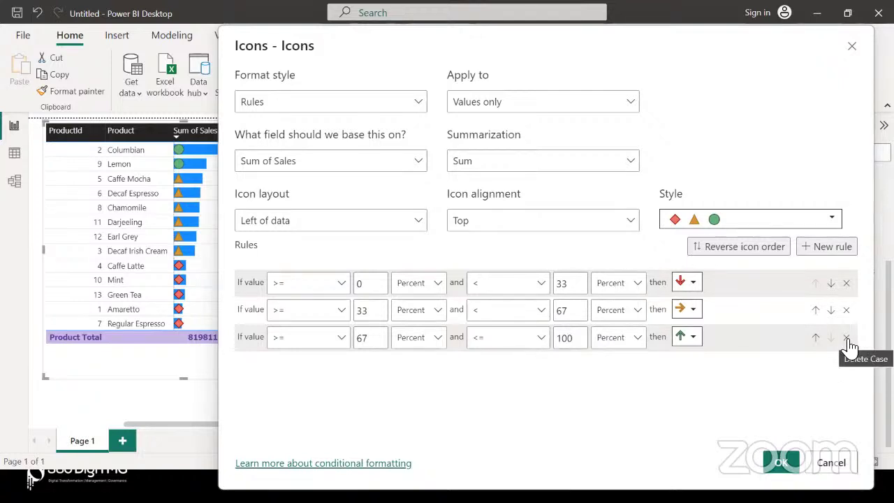
pyautogui.click(779, 463)
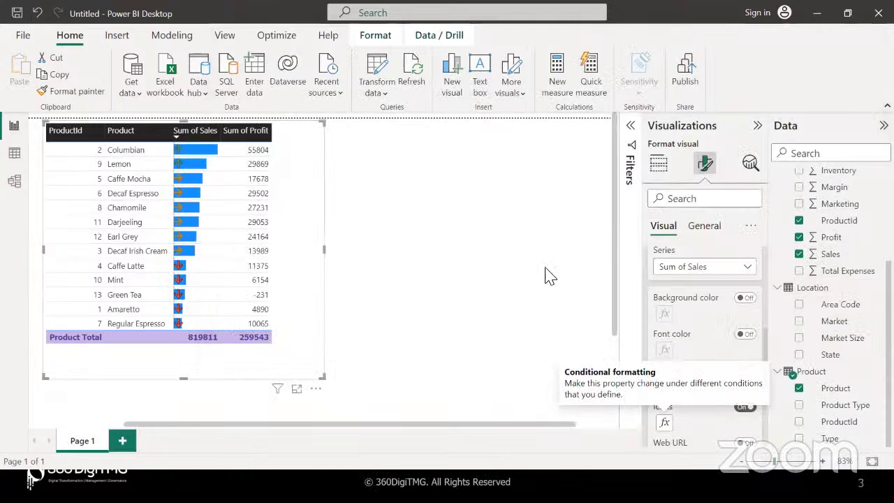
pyautogui.click(744, 370)
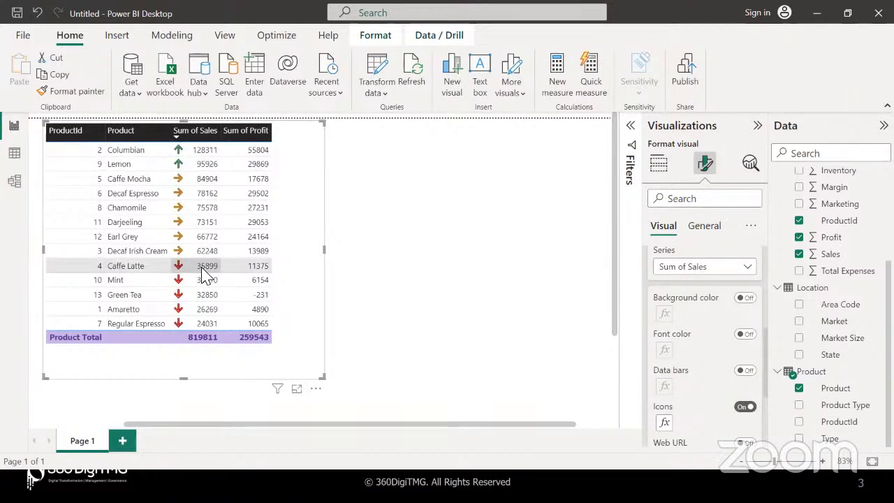
# Delete the third Sum of Sales icon rule and set the remaining two ranges to 0–50 and 50–100 percent.
pyautogui.click(663, 424)
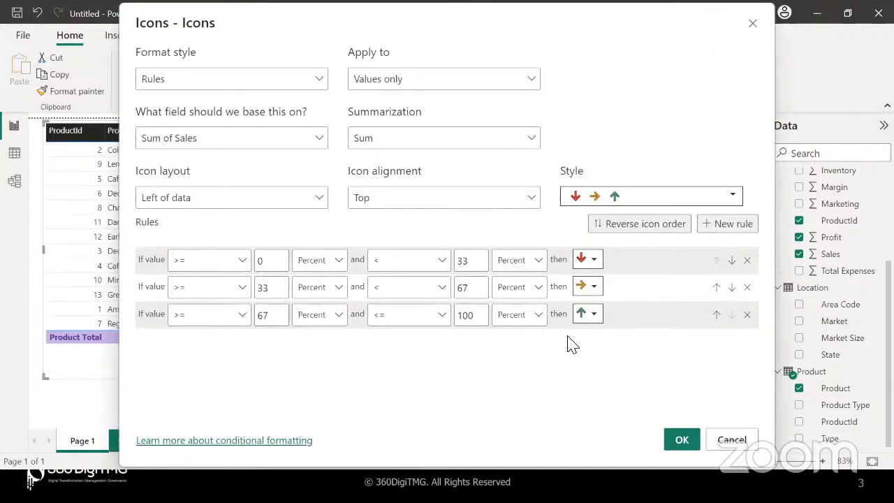
pyautogui.click(747, 316)
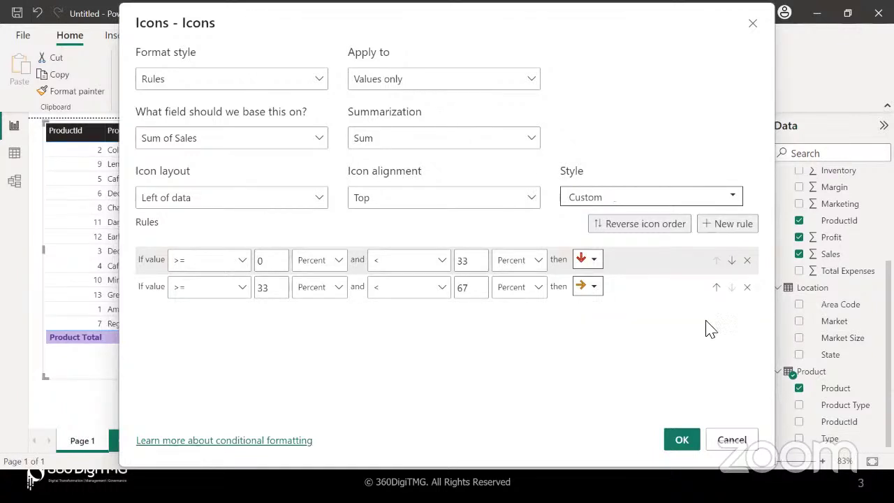
pyautogui.click(480, 259)
pyautogui.press('BackSpace')
pyautogui.press('BackSpace')
pyautogui.write('50')
pyautogui.moveTo(272, 285); pyautogui.dragTo(253, 290)
pyautogui.doubleClick(467, 293)
pyautogui.press('BackSpace')
pyautogui.write('100')
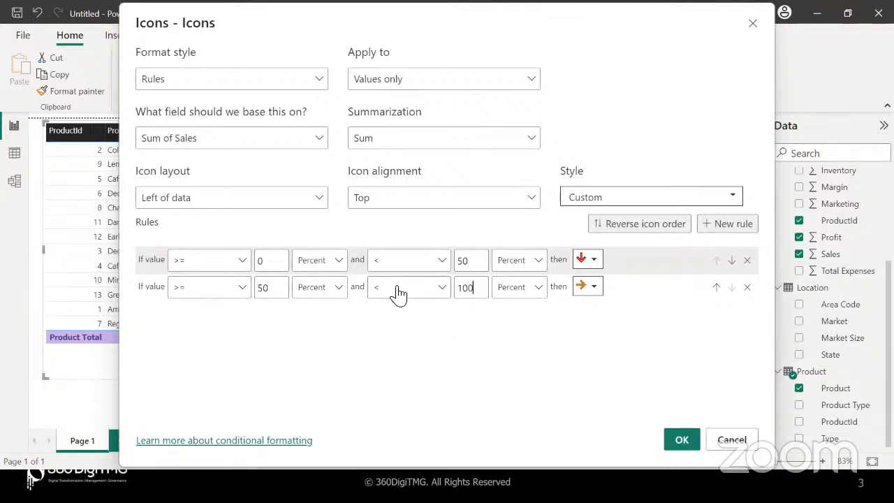
# Make the 50–100 percent rule's upper comparison <= with a green up arrow, and apply the icon rules.
pyautogui.click(443, 261)
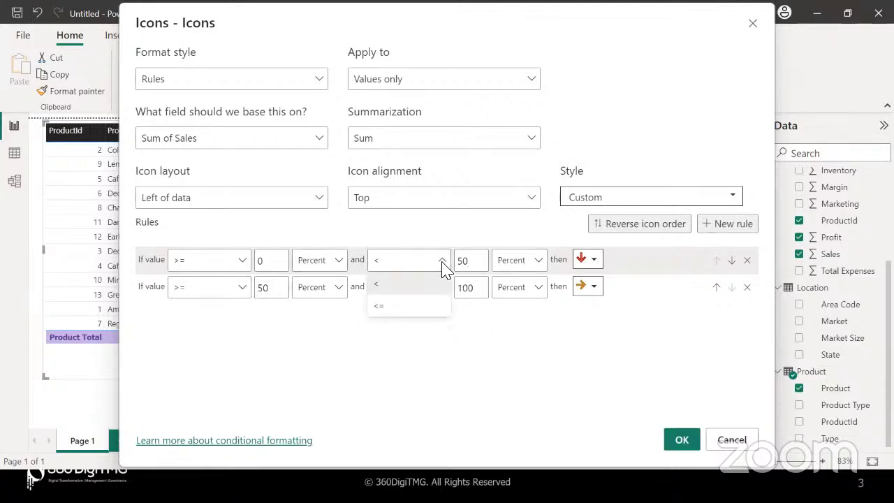
pyautogui.click(396, 287)
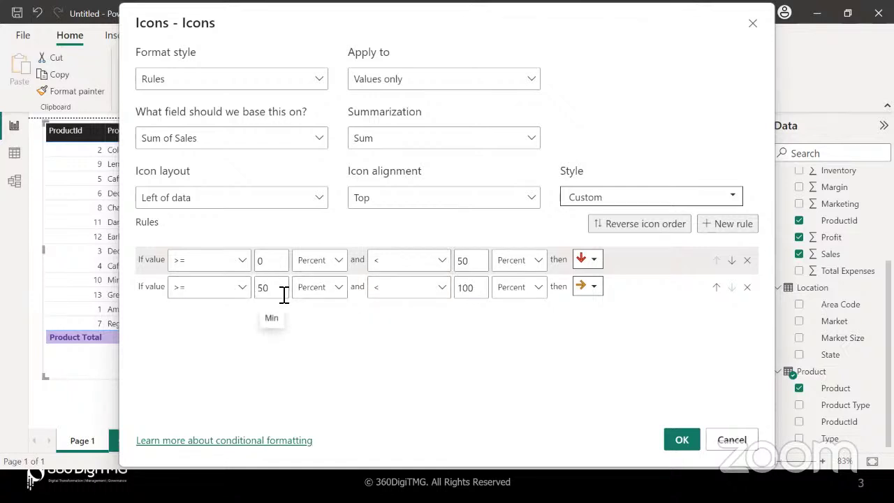
pyautogui.click(442, 287)
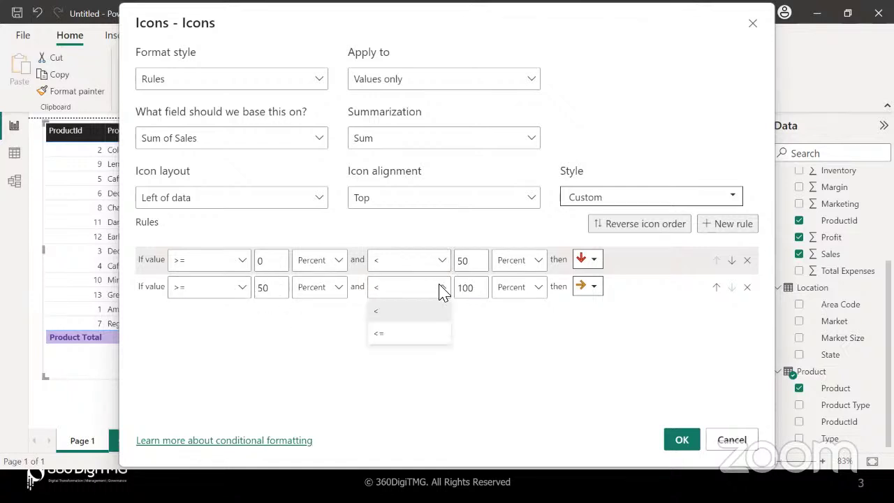
pyautogui.click(388, 334)
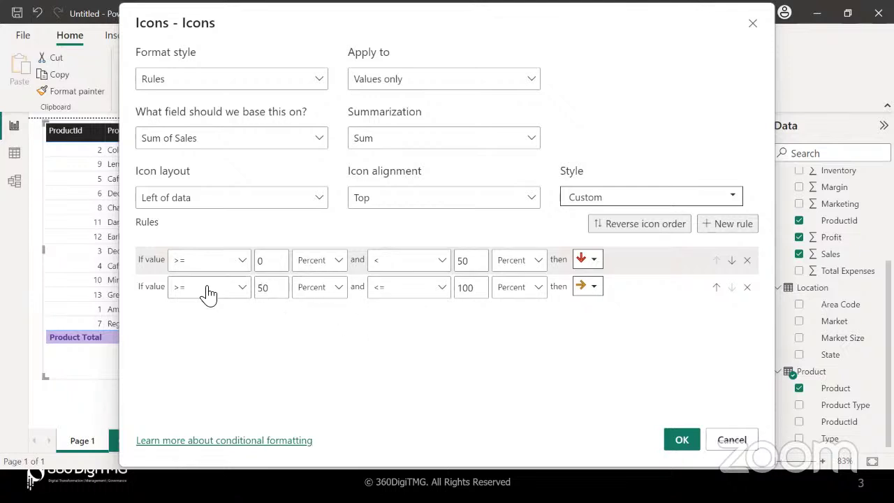
pyautogui.click(594, 288)
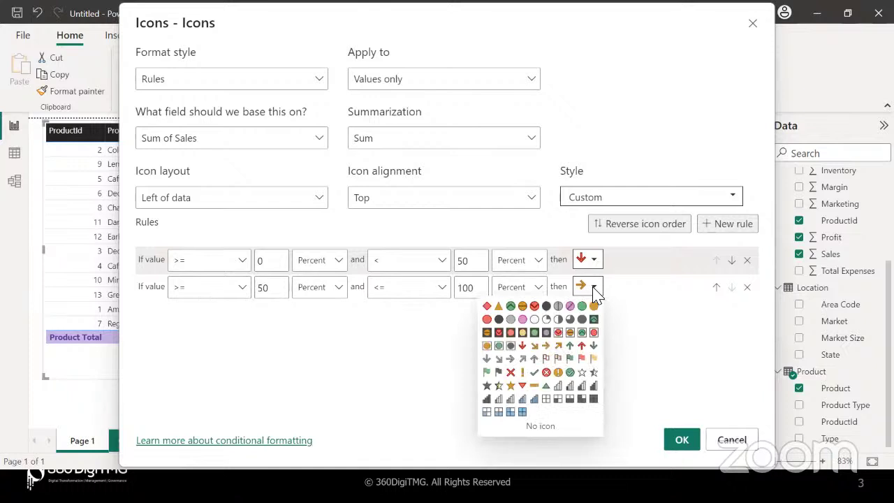
pyautogui.click(570, 347)
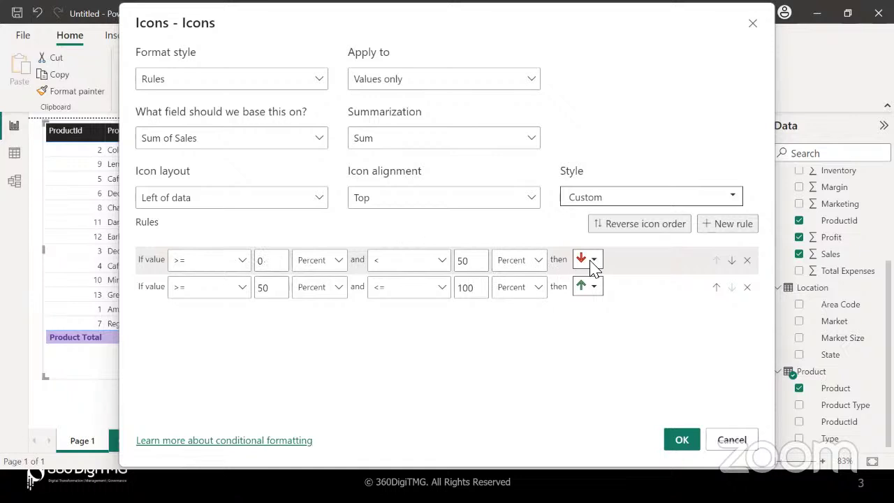
pyautogui.click(680, 440)
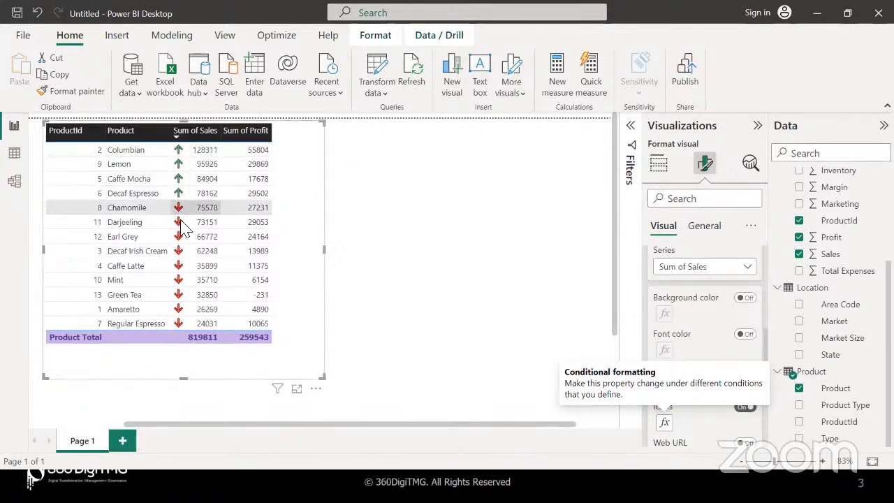
# Reselect the product table and reset its cell elements formatting to default.
pyautogui.click(467, 305)
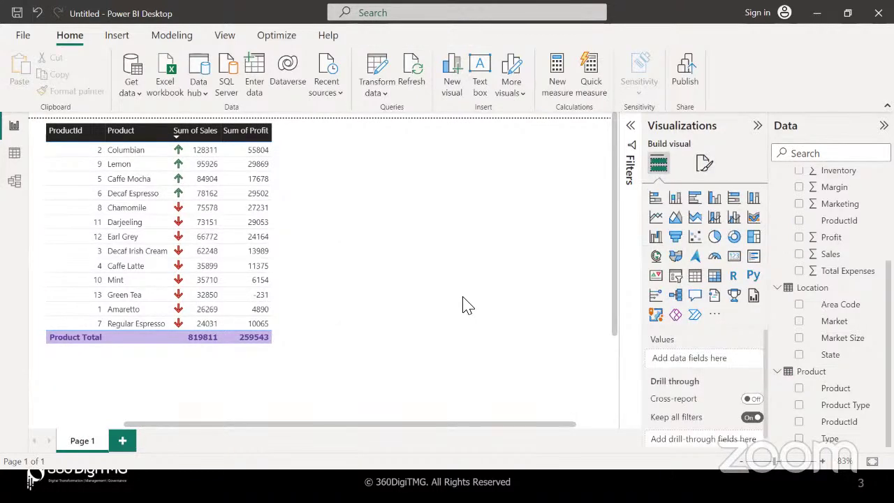
pyautogui.click(286, 212)
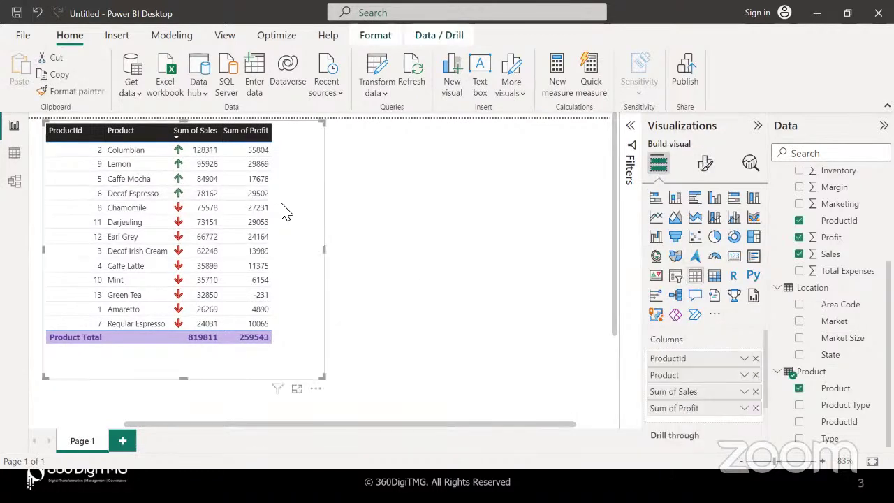
pyautogui.click(704, 165)
pyautogui.scroll(-2, 705, 371)
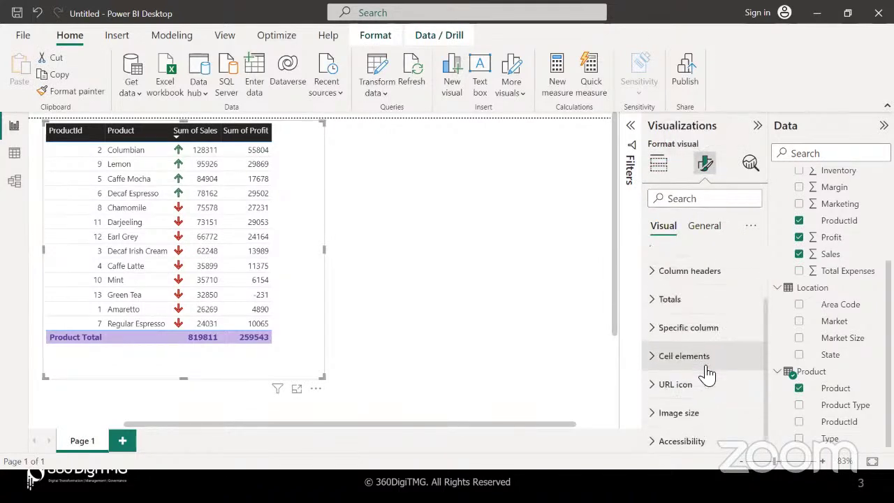
pyautogui.click(666, 353)
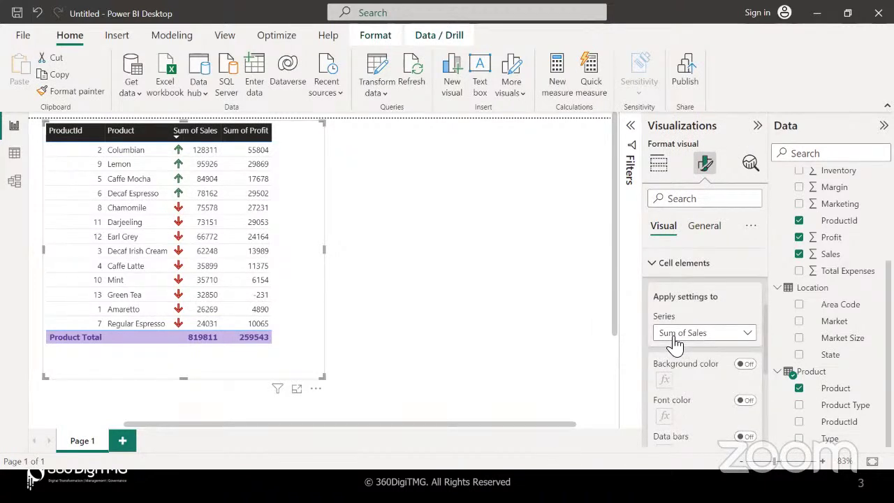
pyautogui.scroll(-3, 675, 341)
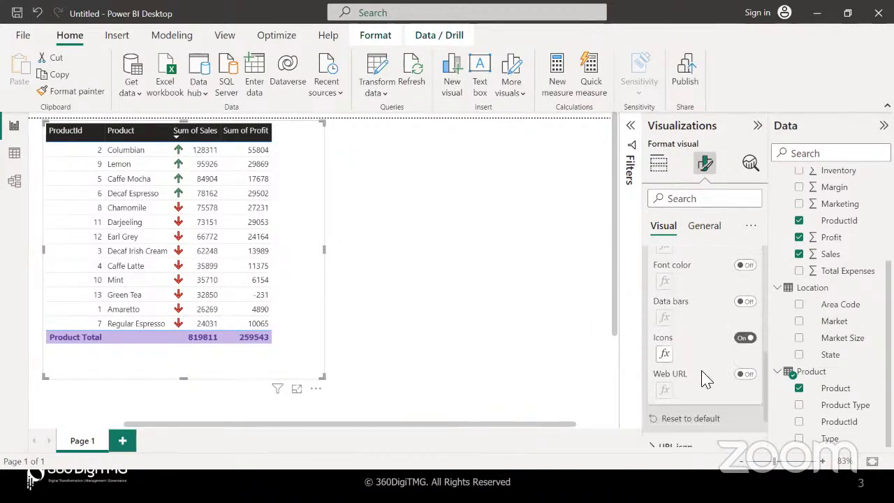
pyautogui.scroll(-3, 705, 377)
pyautogui.scroll(4, 705, 377)
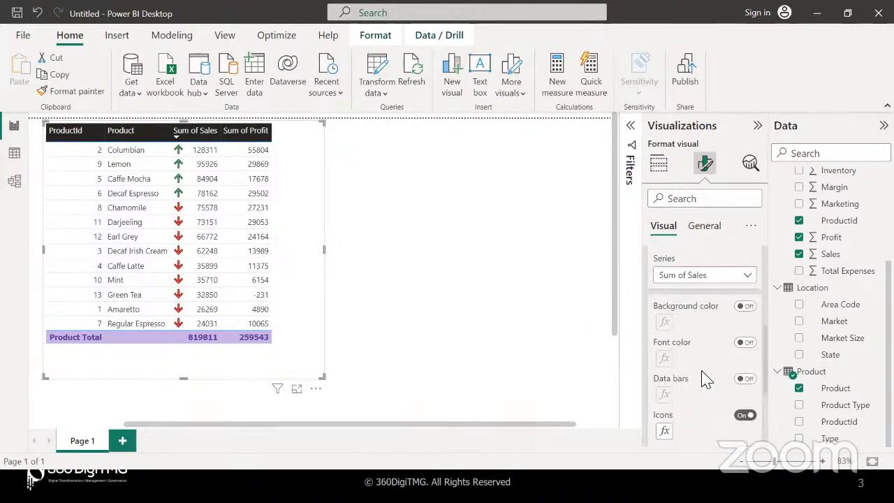
pyautogui.scroll(-3, 706, 378)
pyautogui.scroll(-1, 687, 363)
pyautogui.scroll(5, 689, 319)
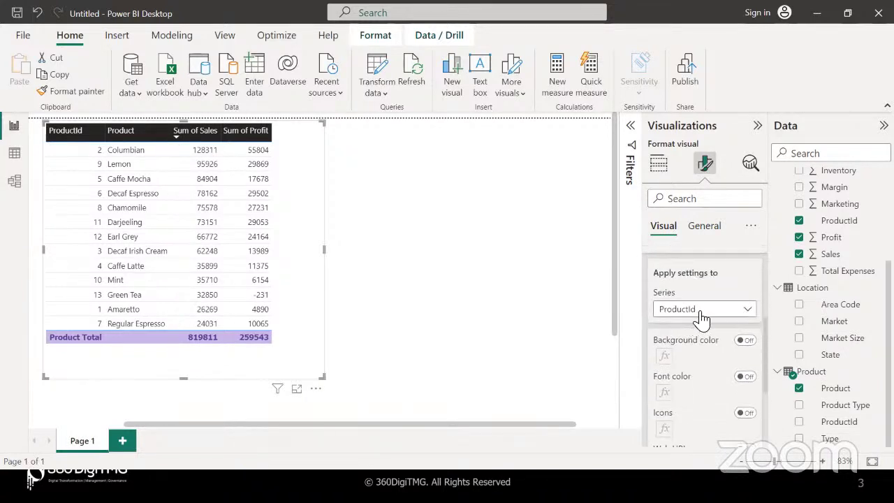
# Open the series choices for the product table's cell elements settings.
pyautogui.click(702, 319)
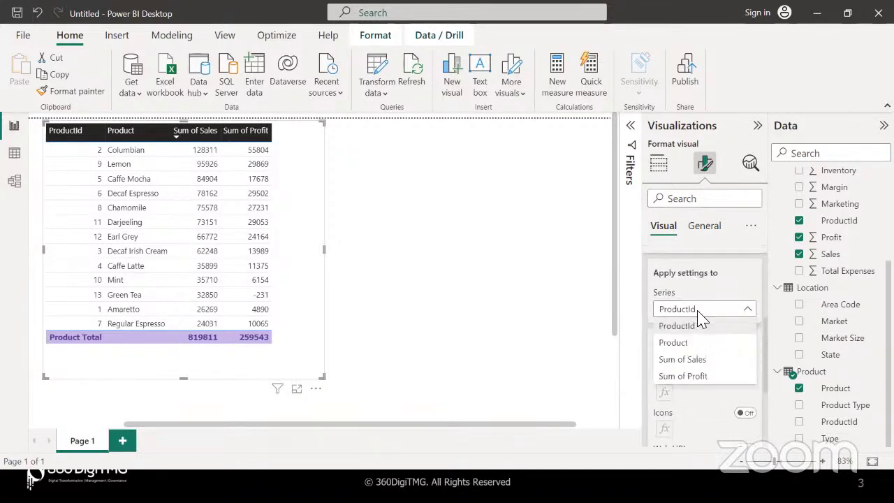
# Turn on background color for the Product column with a Rules format style based on First Product, using pink.
pyautogui.click(673, 342)
pyautogui.scroll(-3, 675, 344)
pyautogui.scroll(1, 672, 346)
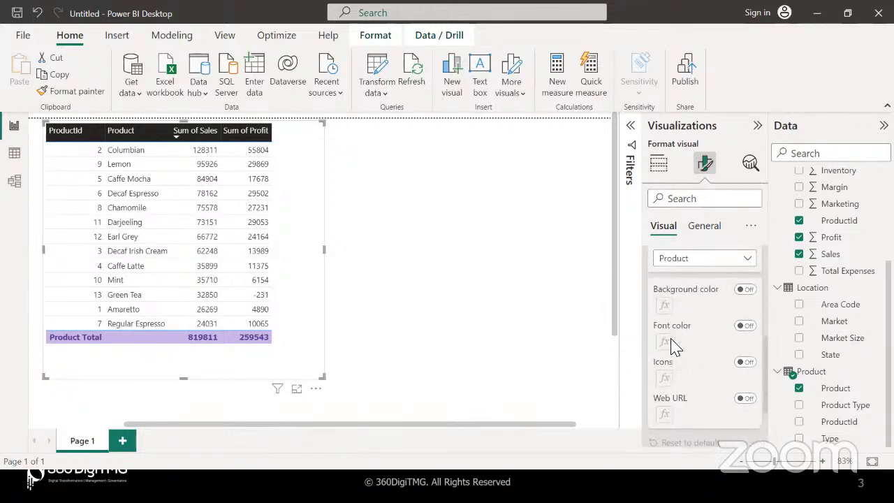
pyautogui.click(754, 294)
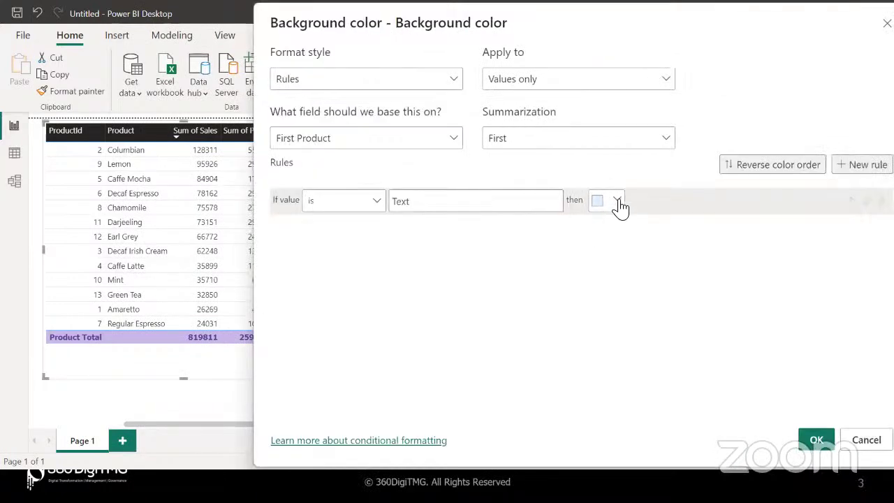
pyautogui.click(619, 204)
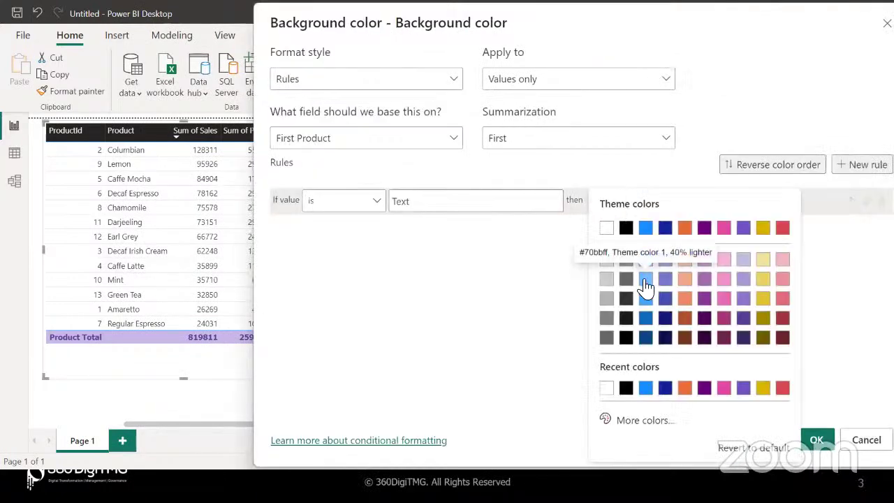
pyautogui.click(460, 292)
pyautogui.click(816, 440)
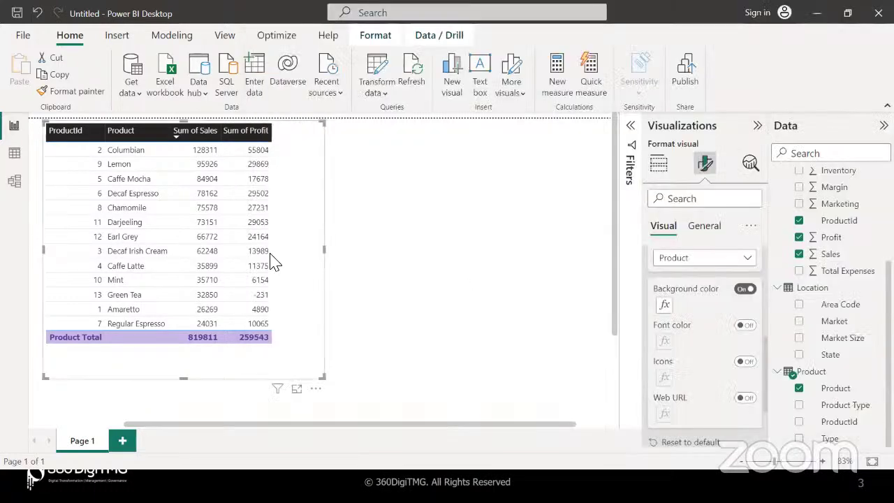
# Reopen the Product column's background color rules and base them on the Fact Table's ProductId field.
pyautogui.scroll(2, 702, 340)
pyautogui.scroll(-1, 703, 340)
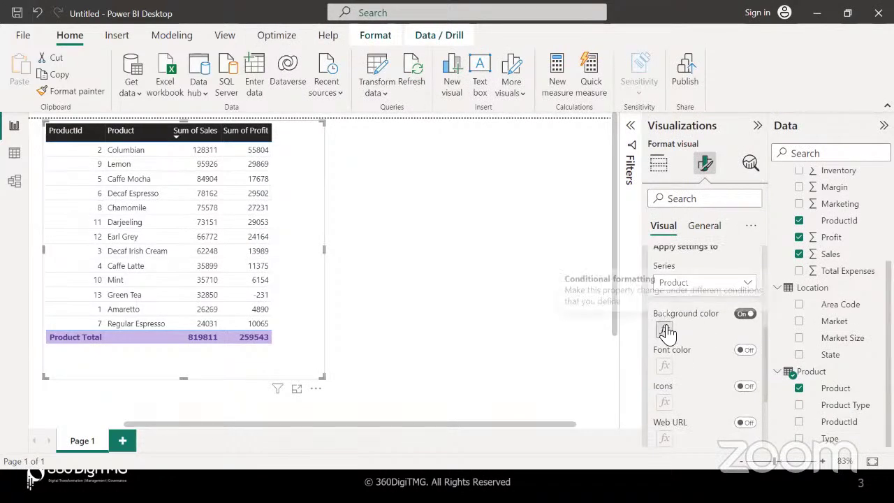
pyautogui.click(664, 329)
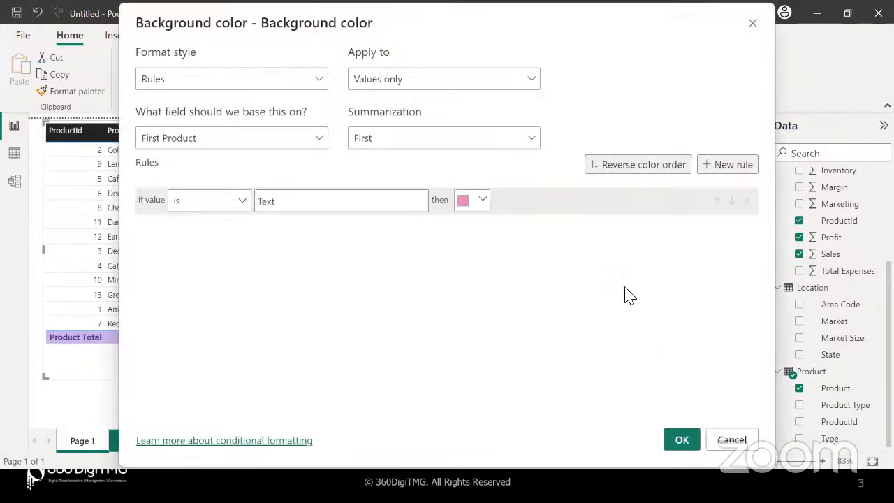
pyautogui.click(535, 140)
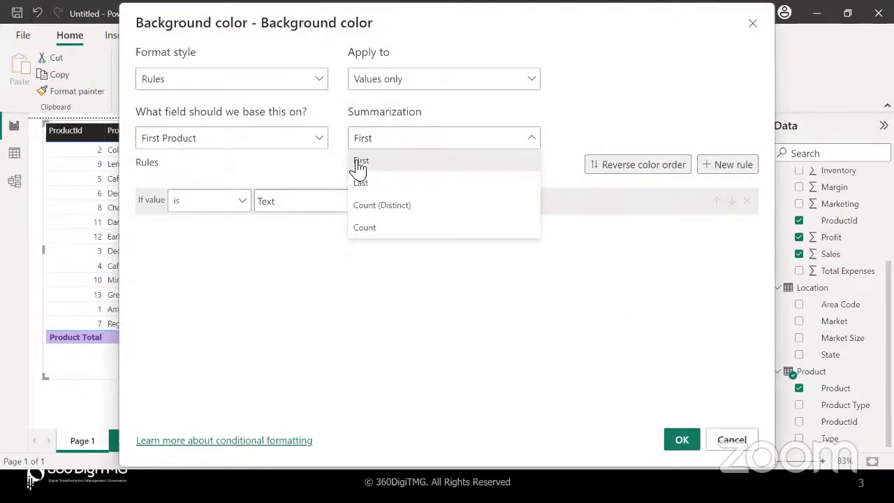
pyautogui.click(322, 143)
pyautogui.click(322, 144)
pyautogui.click(324, 144)
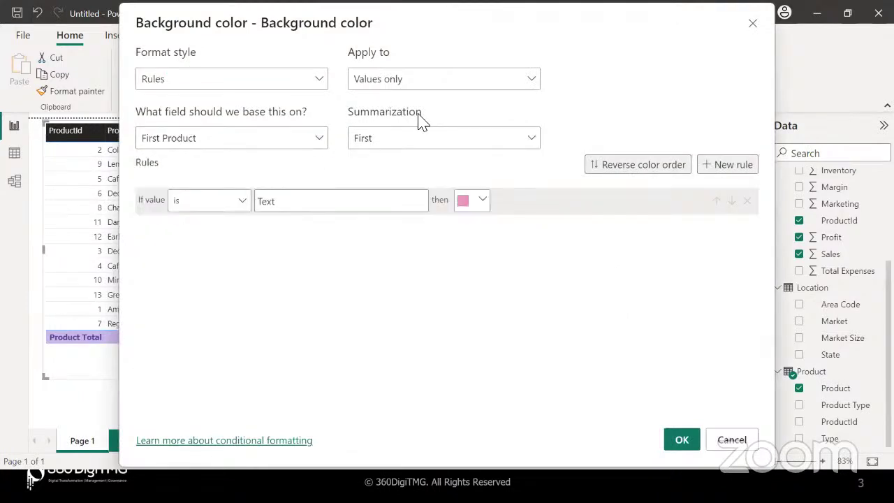
pyautogui.click(320, 138)
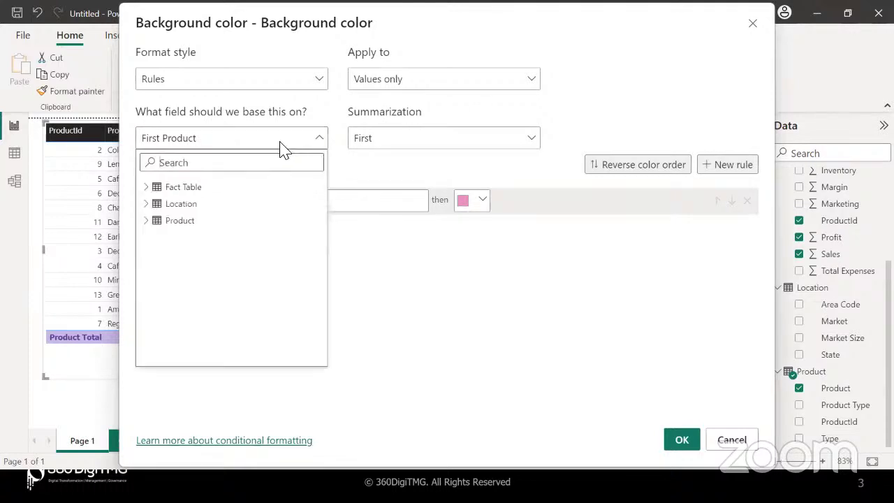
pyautogui.click(148, 189)
pyautogui.scroll(-3, 198, 299)
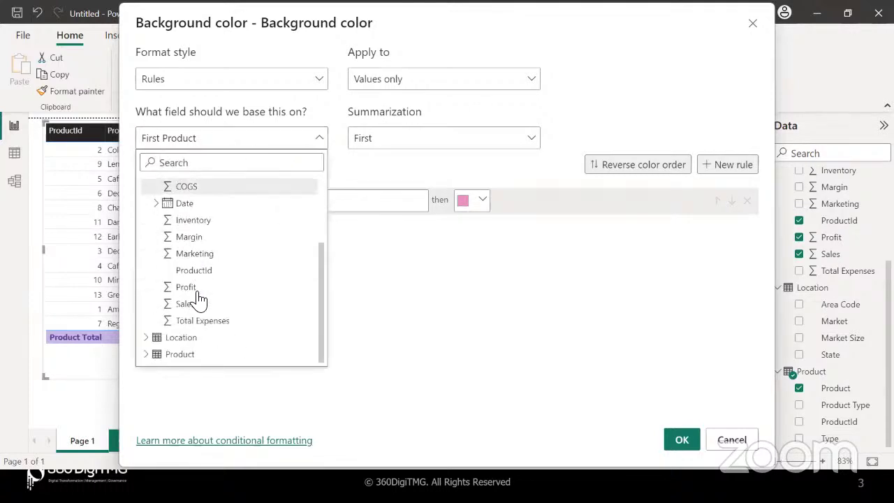
pyautogui.click(193, 272)
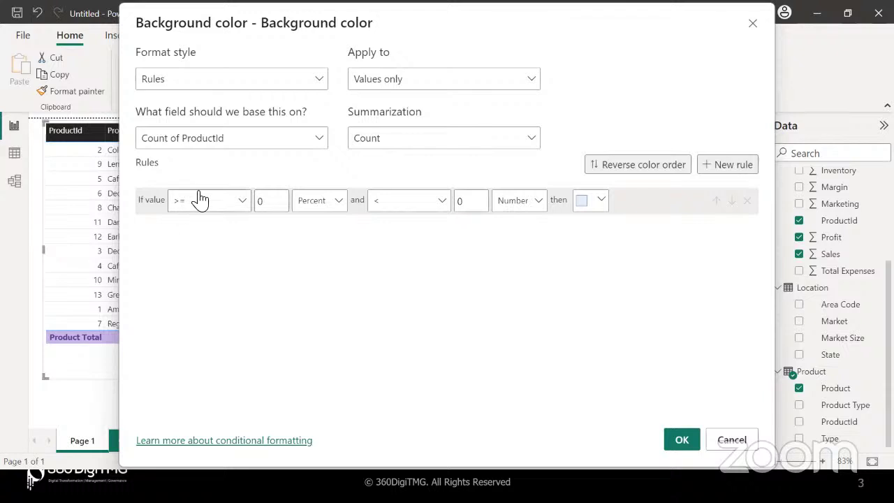
# Base the background color rules on the Product table's Product field, apply them and deselect the table.
pyautogui.click(320, 139)
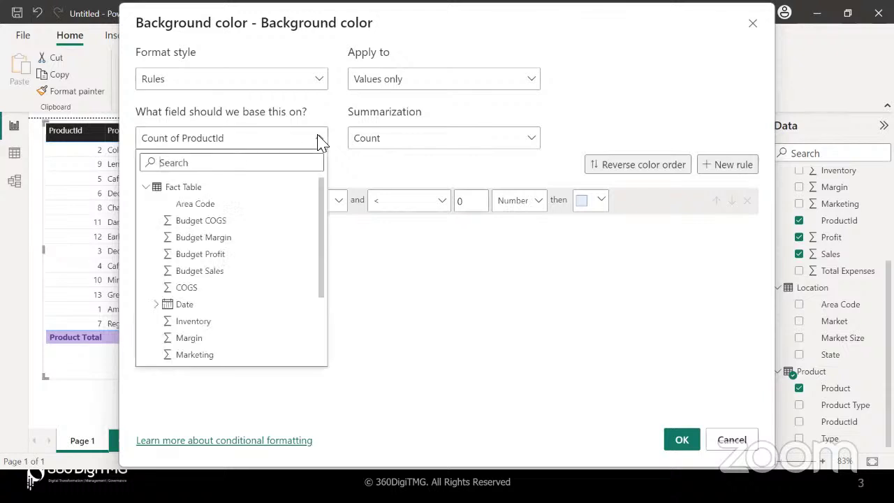
pyautogui.click(146, 187)
pyautogui.click(147, 221)
pyautogui.click(191, 238)
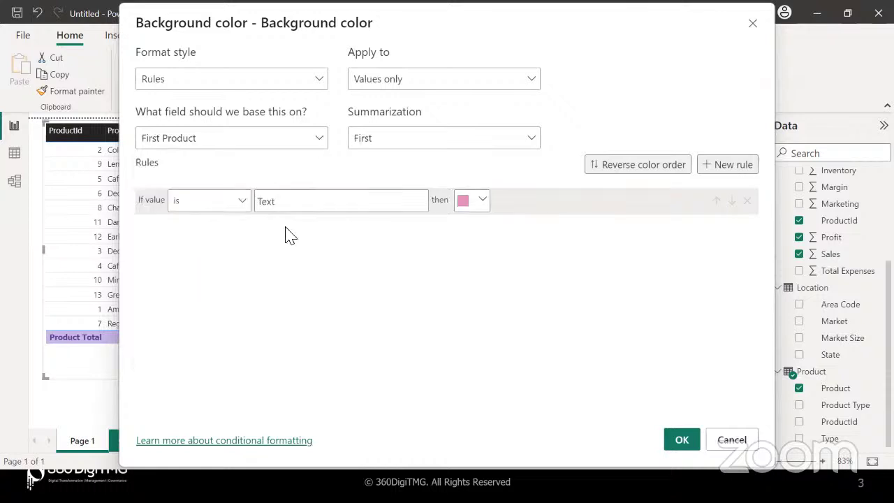
pyautogui.click(681, 440)
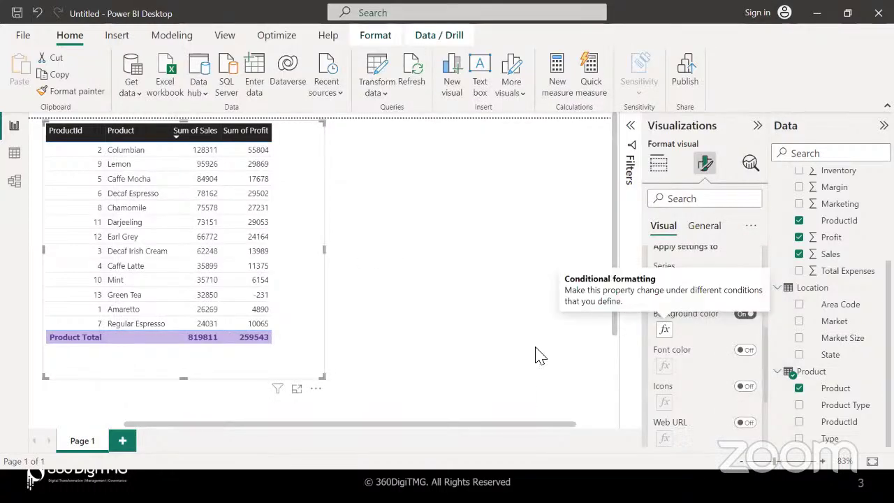
pyautogui.click(505, 334)
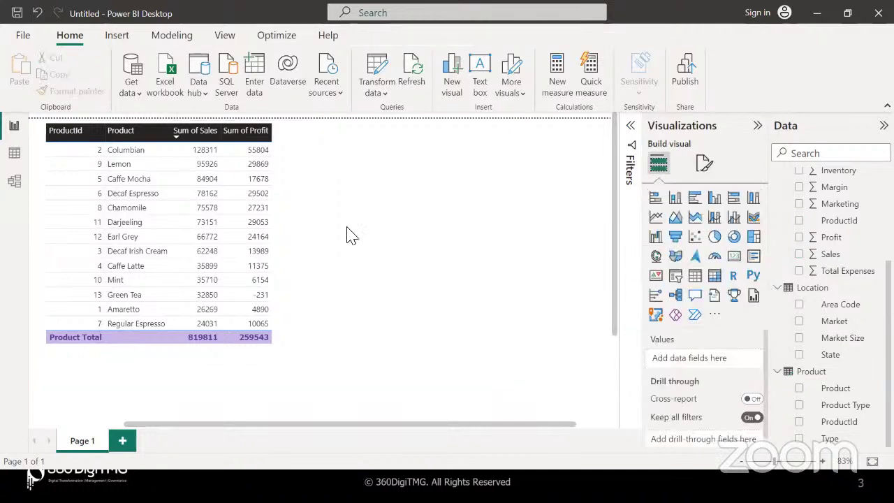
# Review the table's visual and general formatting categories, including its size properties and title option.
pyautogui.click(286, 211)
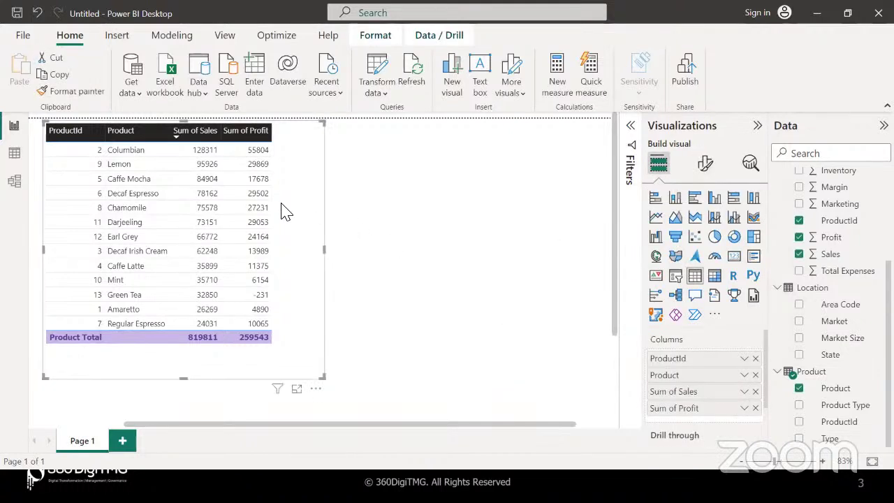
pyautogui.click(709, 165)
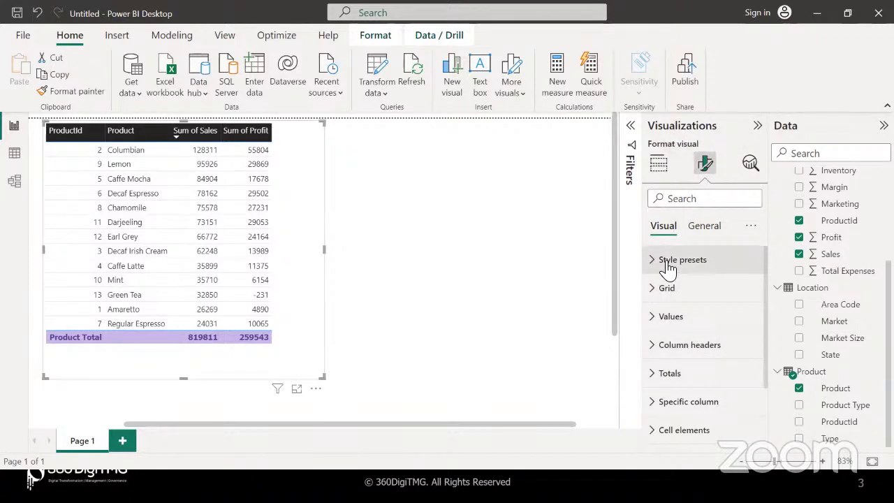
pyautogui.scroll(-3, 701, 378)
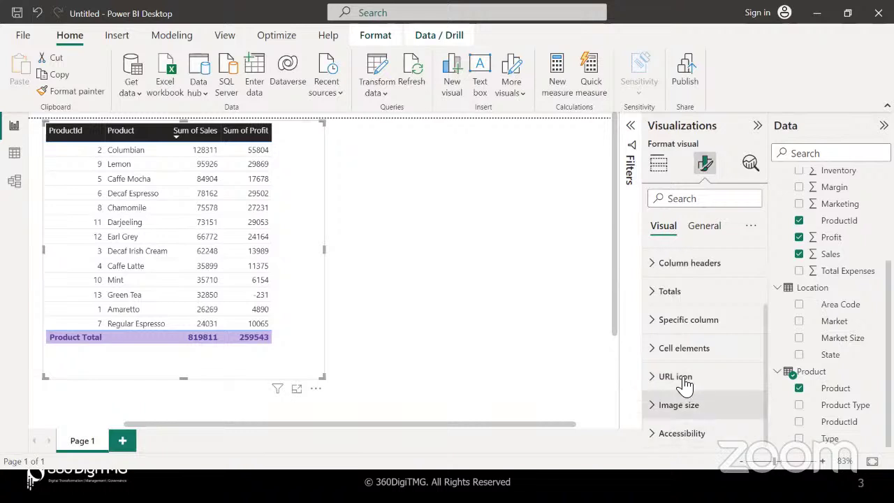
pyautogui.scroll(3, 685, 384)
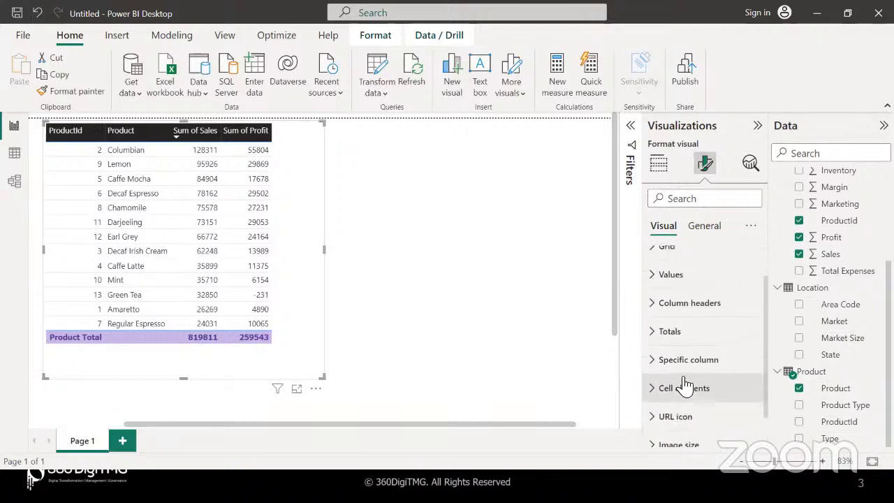
pyautogui.click(709, 230)
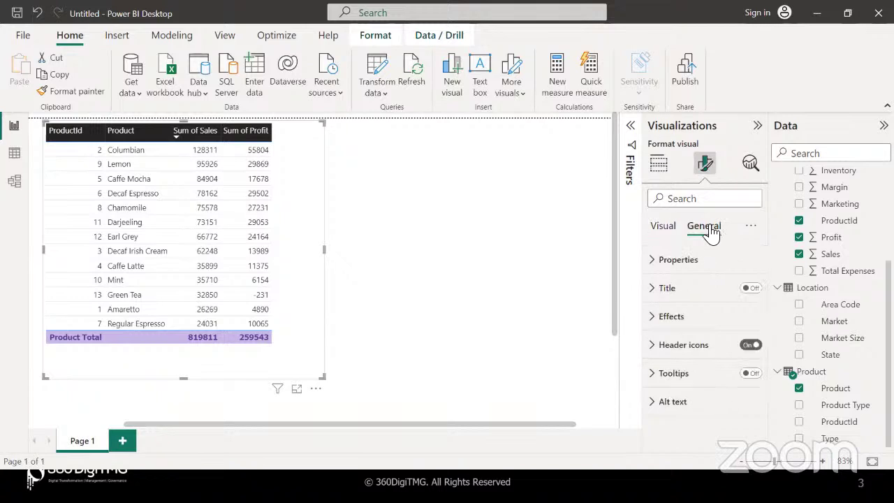
pyautogui.click(654, 265)
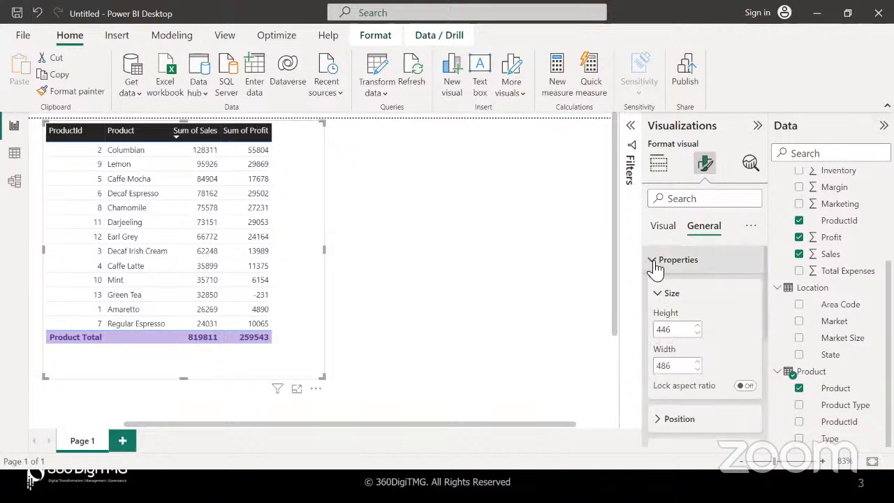
pyautogui.click(654, 266)
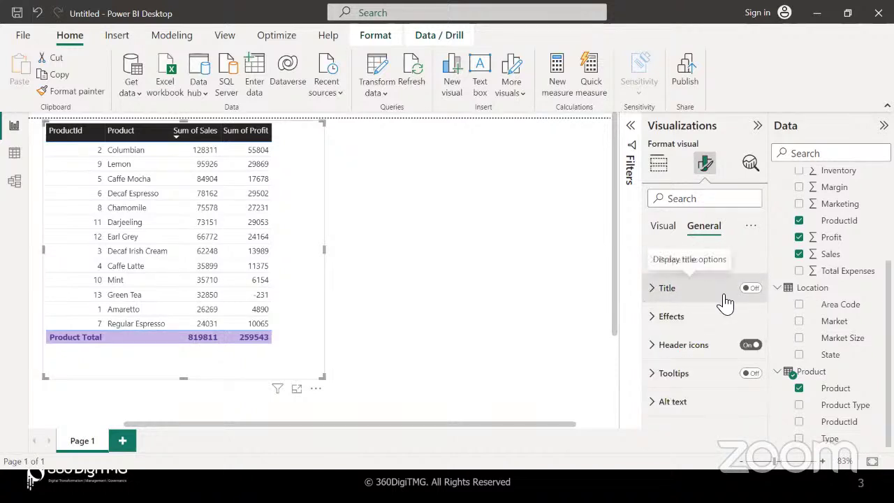
pyautogui.click(754, 289)
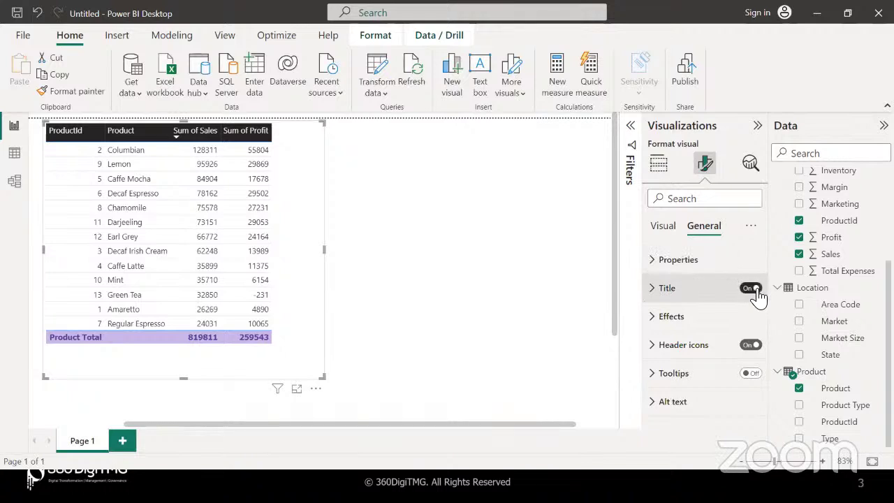
pyautogui.click(748, 292)
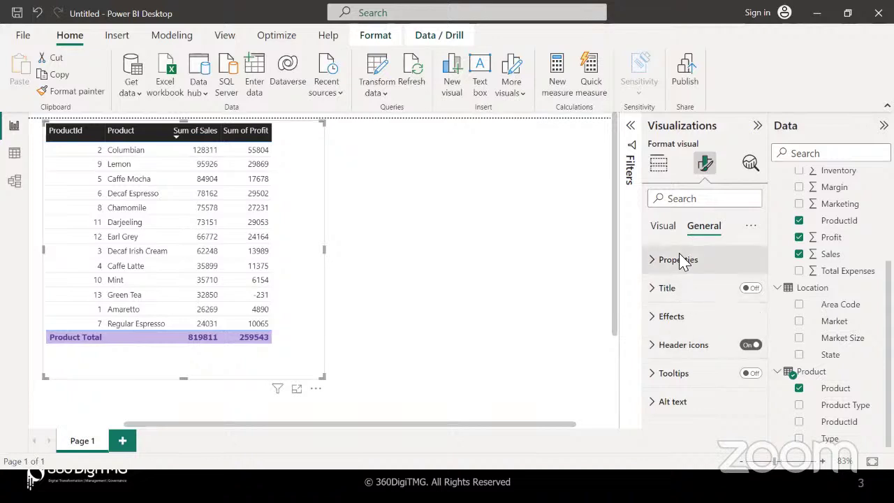
# Reset all of the table's formatting settings to default.
pyautogui.click(751, 225)
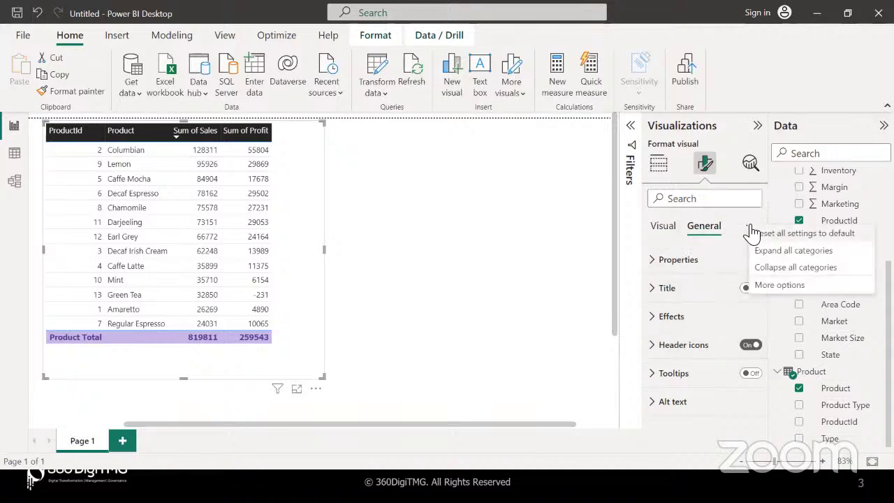
pyautogui.click(752, 231)
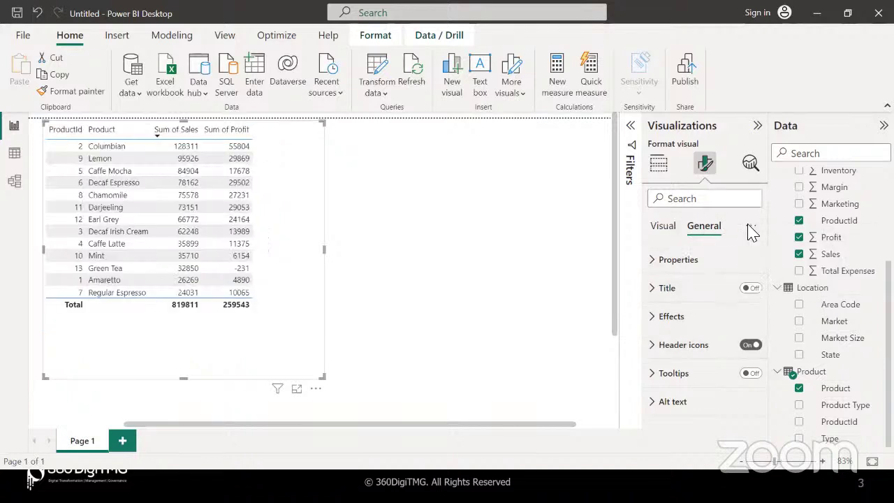
pyautogui.click(663, 231)
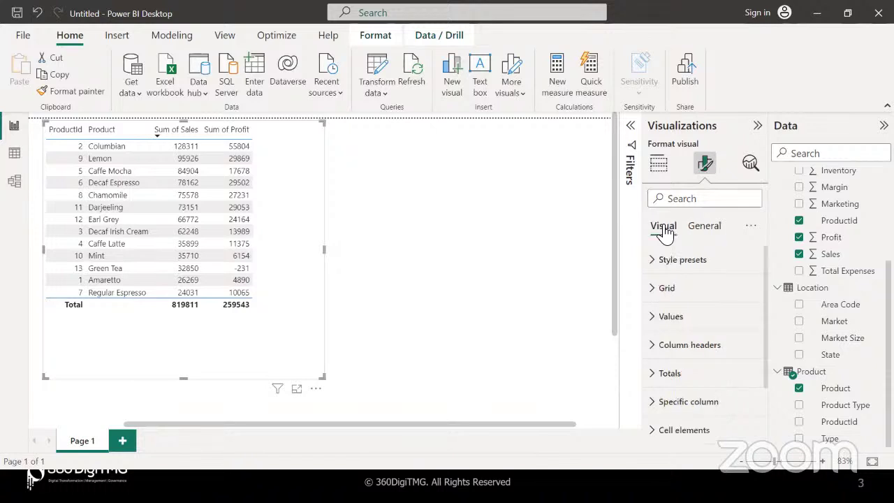
pyautogui.click(751, 226)
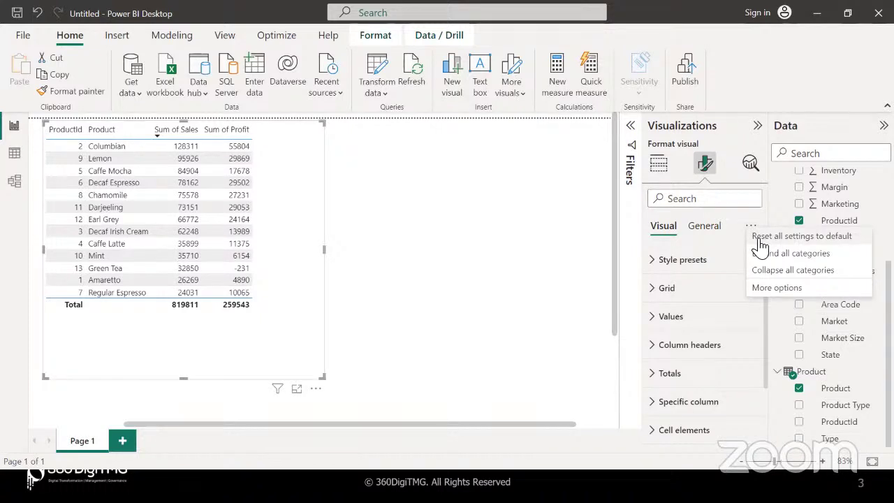
pyautogui.click(760, 241)
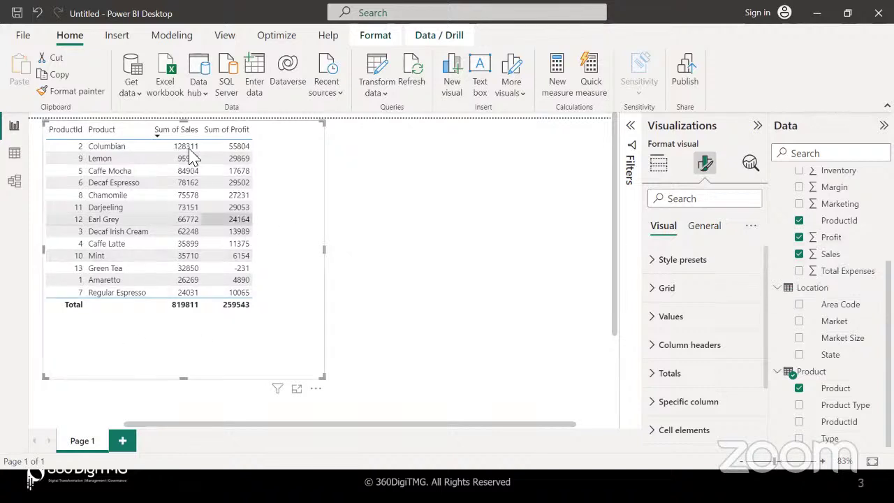
pyautogui.click(747, 229)
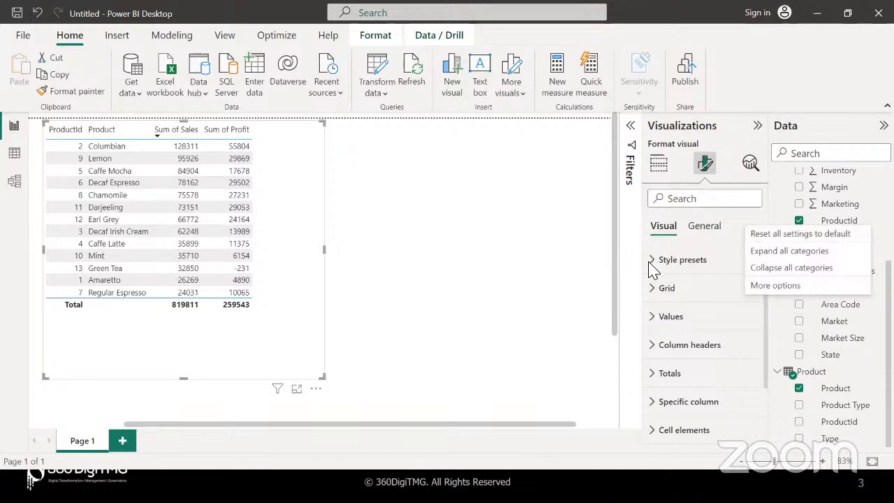
pyautogui.click(756, 235)
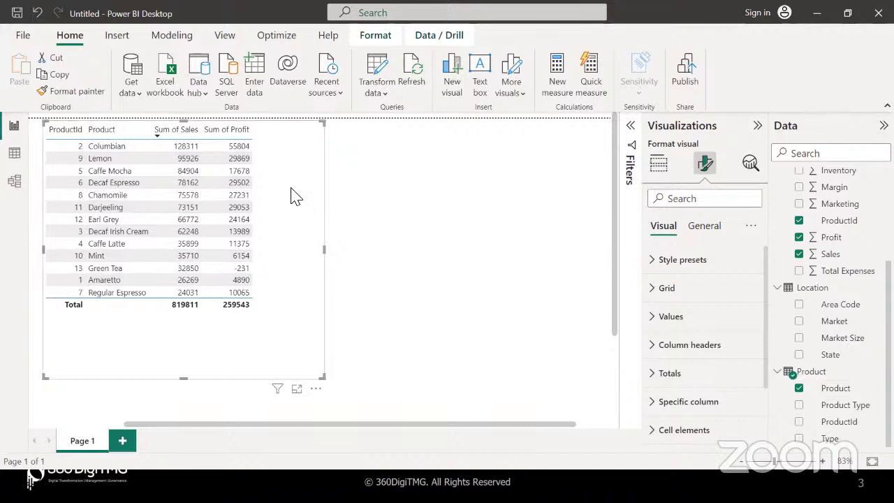
# Shrink the table visual to fit closely around its data and convert it to a stacked bar chart.
pyautogui.moveTo(323, 377); pyautogui.dragTo(261, 319)
pyautogui.click(392, 295)
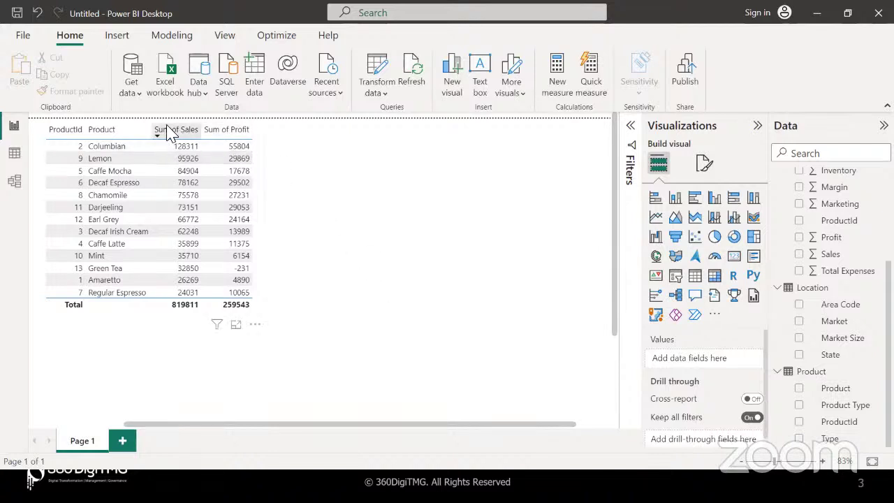
pyautogui.click(162, 314)
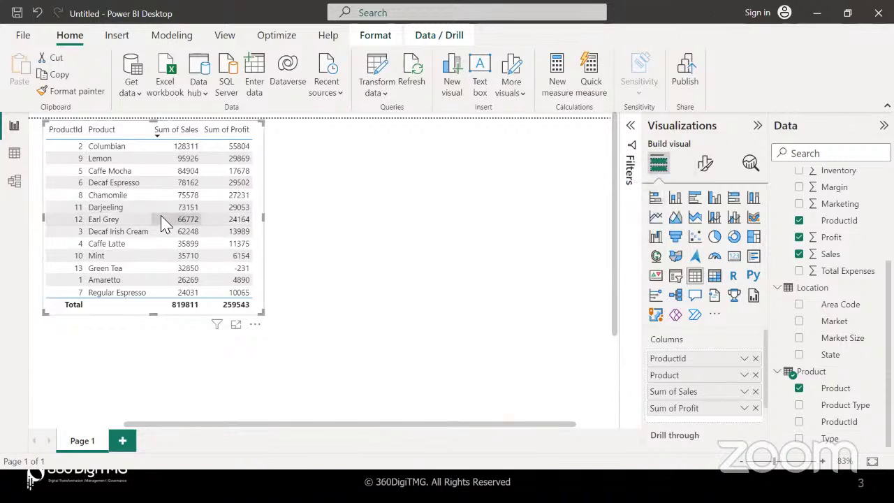
pyautogui.click(655, 199)
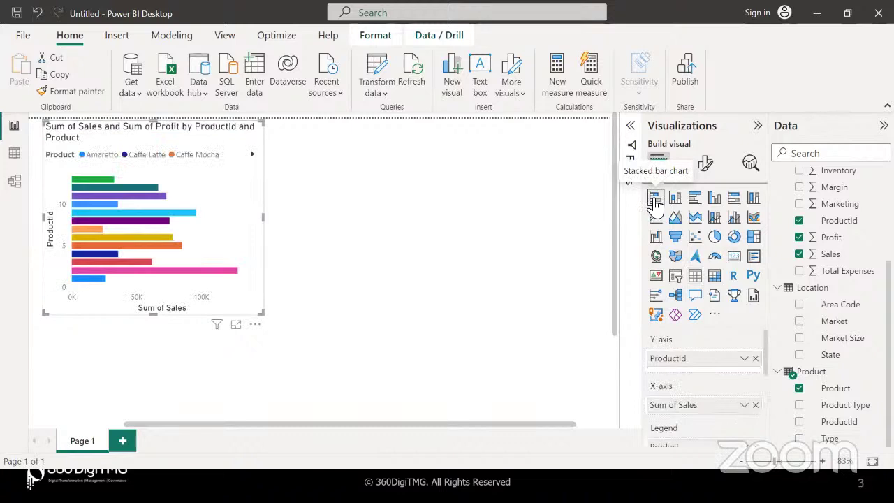
pyautogui.scroll(-2, 193, 236)
pyautogui.scroll(2, 193, 235)
pyautogui.scroll(-1, 699, 369)
pyautogui.scroll(2, 670, 361)
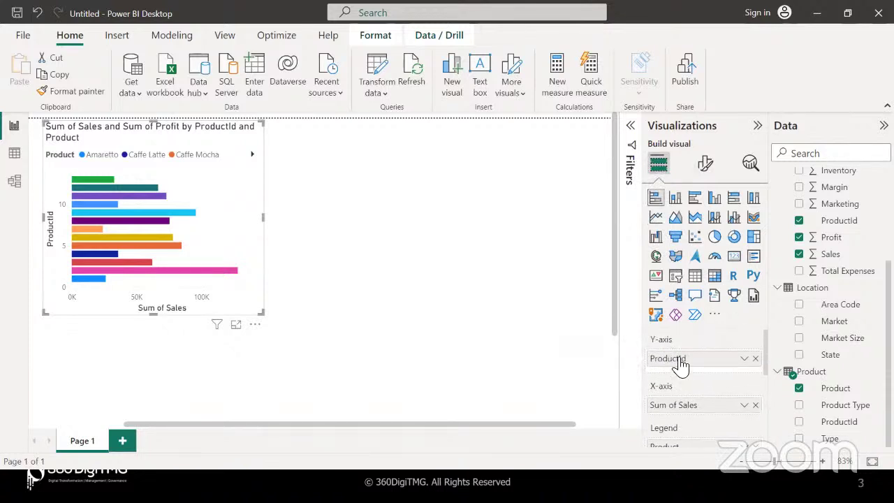
# Convert the stacked bar chart back to a table and review its column fields and drill-through settings.
pyautogui.click(695, 277)
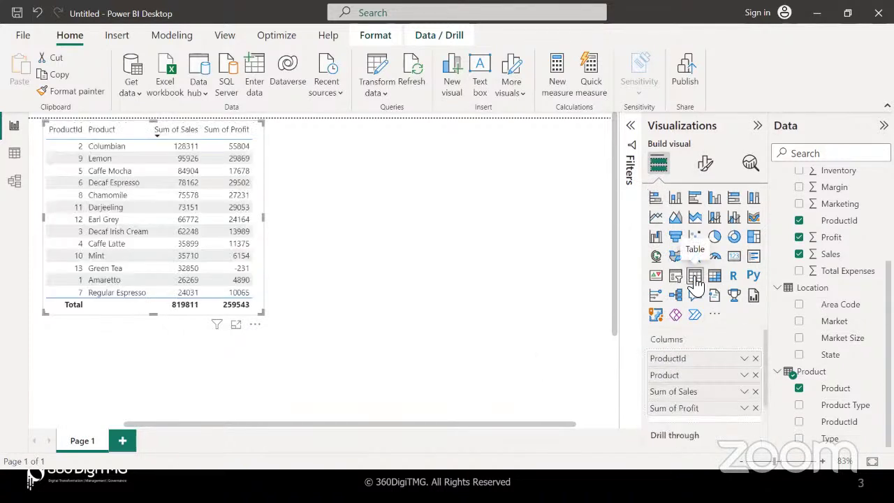
pyautogui.scroll(-2, 695, 355)
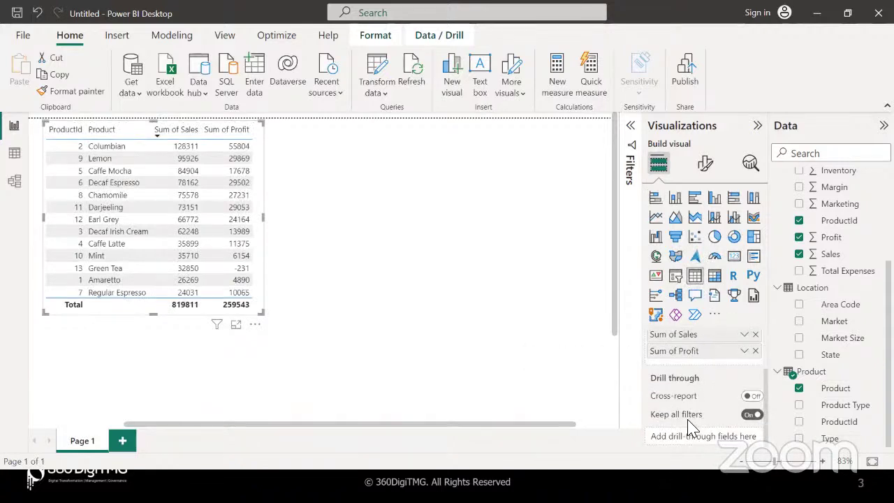
pyautogui.moveTo(690, 428)
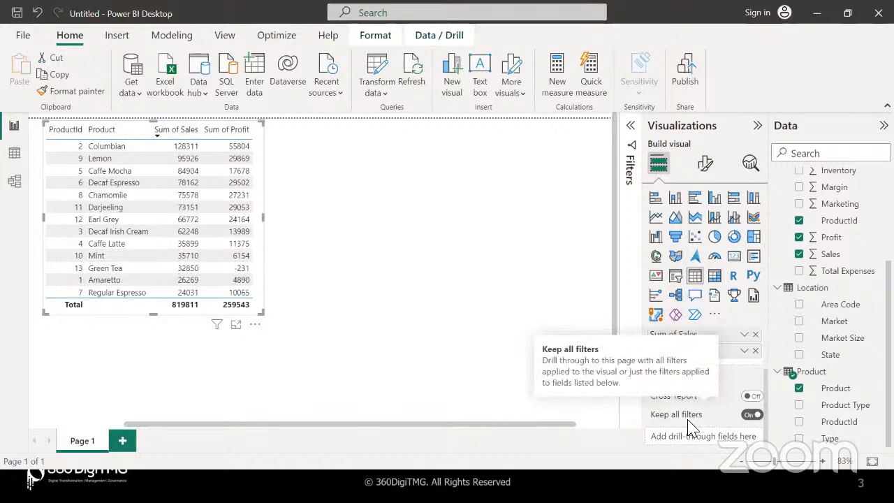
pyautogui.scroll(2, 690, 427)
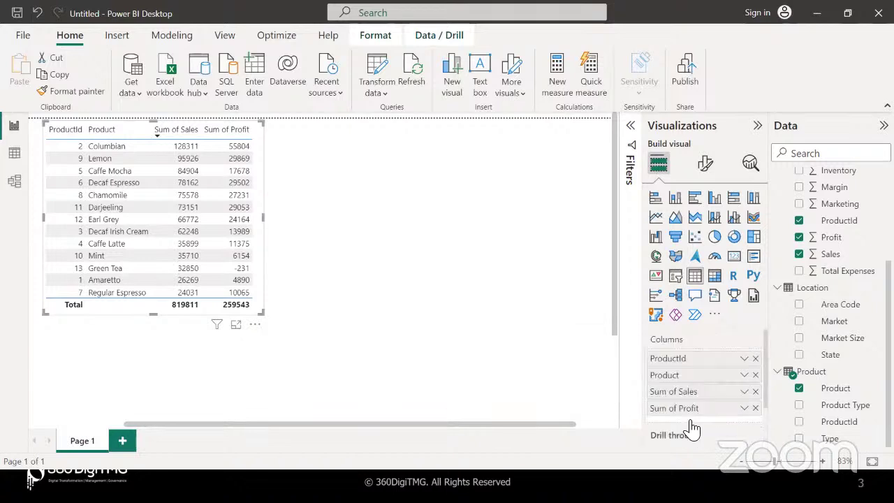
# Switch the table to a stacked bar chart to compare its field wells, and return it to a table.
pyautogui.click(657, 201)
pyautogui.scroll(-3, 695, 374)
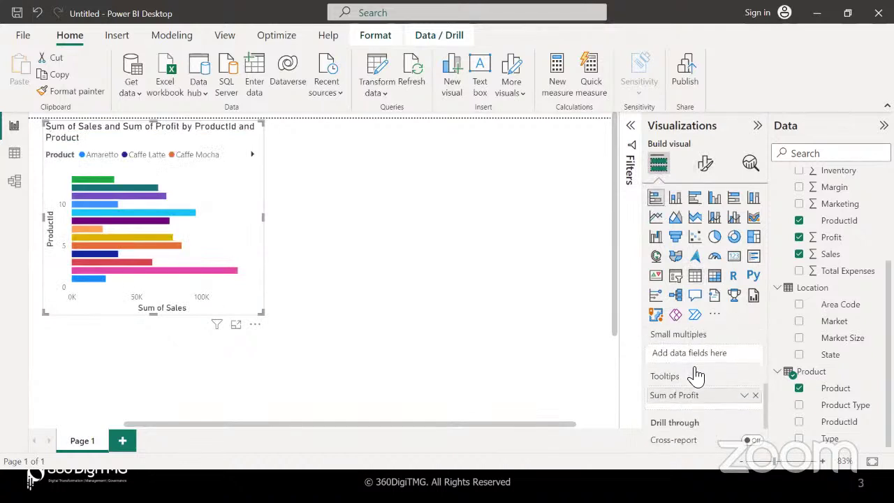
pyautogui.scroll(3, 693, 370)
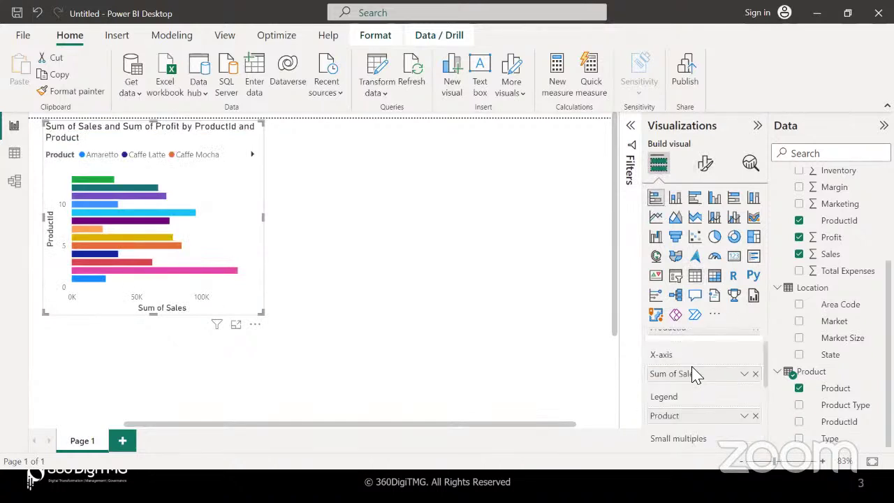
pyautogui.click(695, 278)
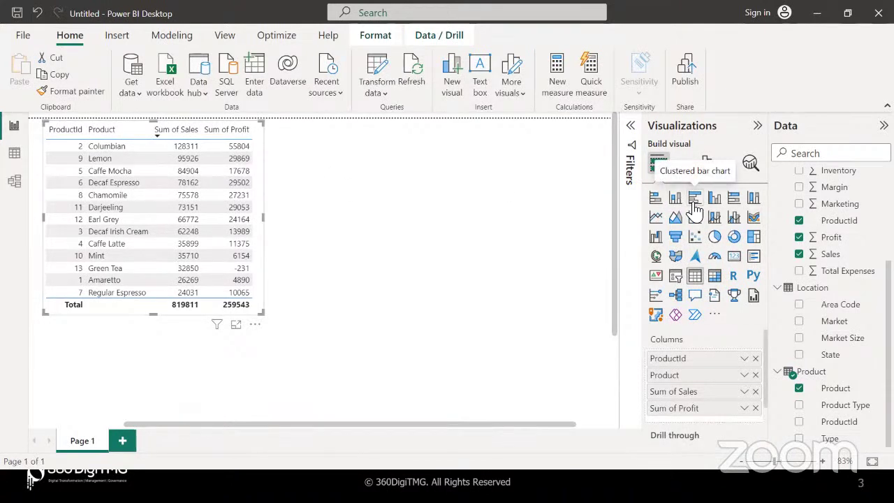
# Add a separate empty stacked bar chart to the page and place it beside the table, near the top.
pyautogui.click(447, 223)
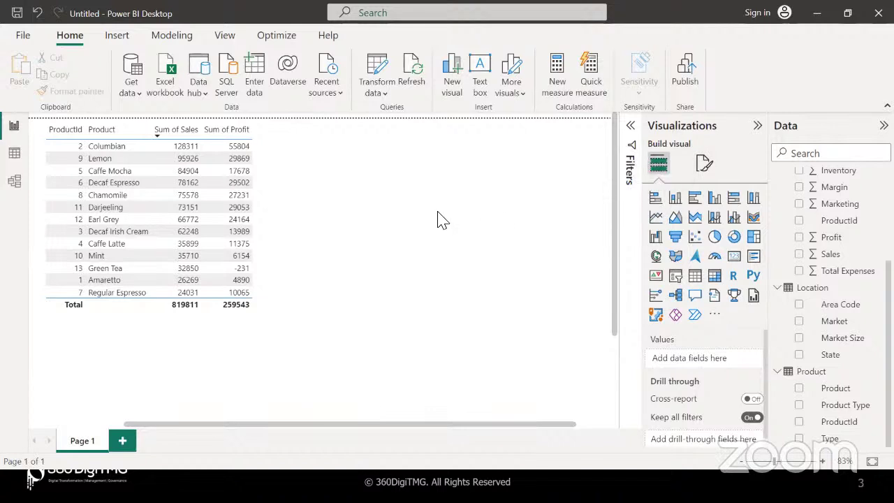
pyautogui.click(656, 208)
pyautogui.moveTo(172, 294); pyautogui.dragTo(436, 160)
pyautogui.scroll(2, 434, 151)
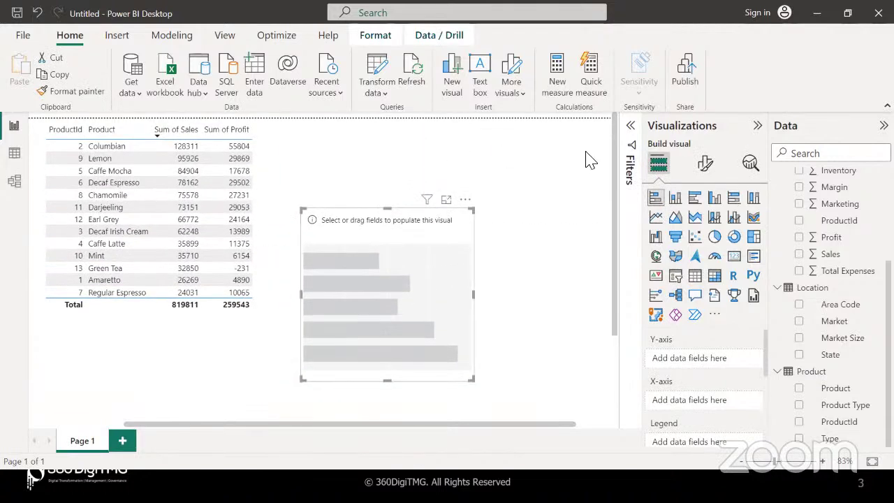
pyautogui.moveTo(400, 224); pyautogui.dragTo(396, 143)
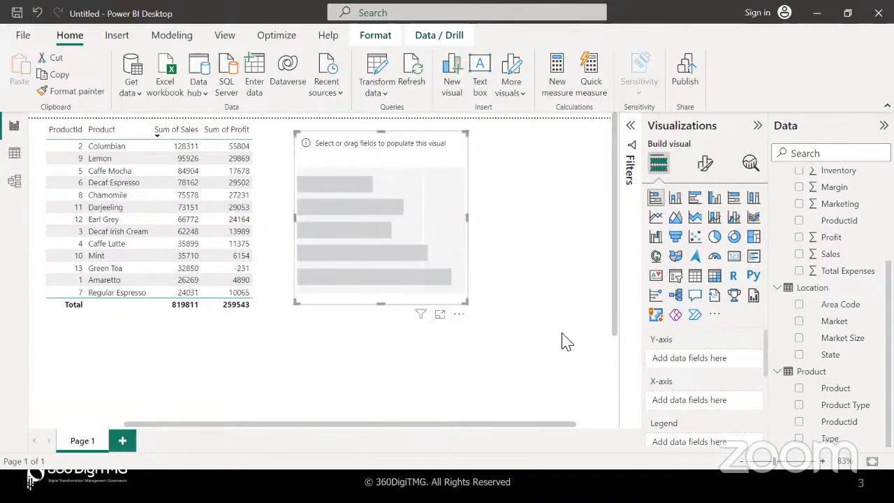
# Examine the new stacked bar chart's field wells, from the axes and legend to tooltips and drill through.
pyautogui.scroll(-5, 705, 375)
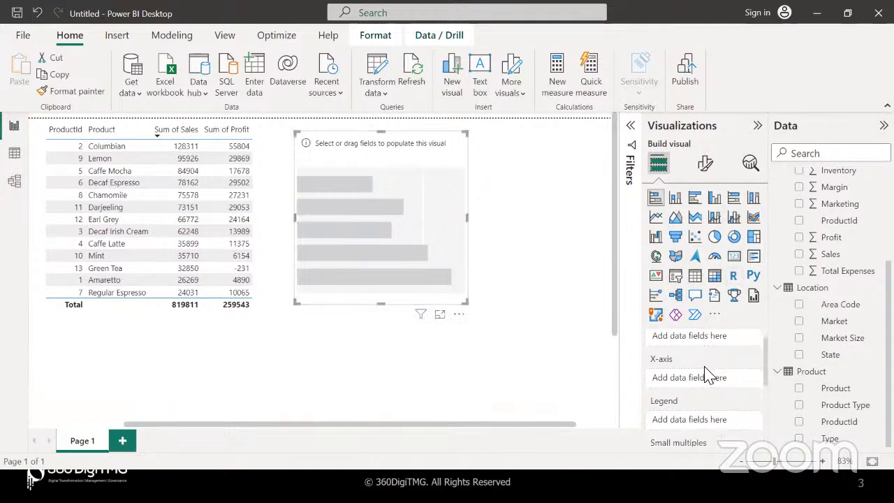
pyautogui.scroll(-1, 653, 375)
pyautogui.scroll(6, 653, 375)
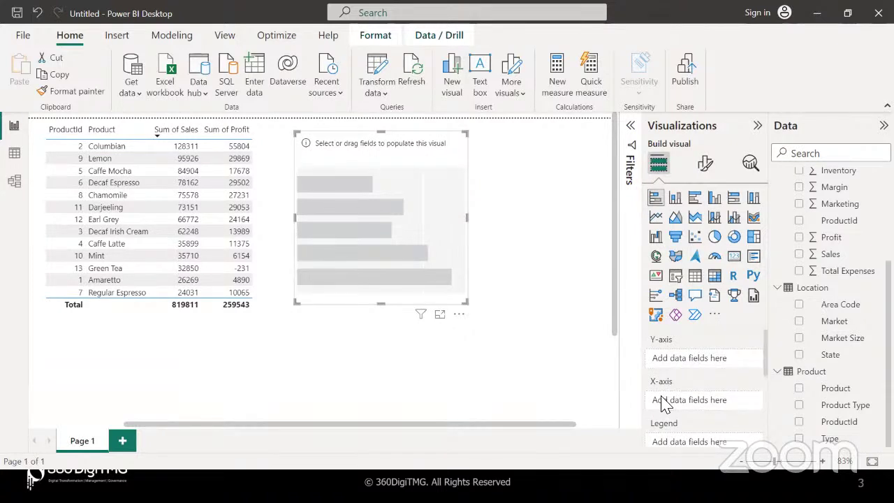
pyautogui.scroll(-2, 702, 407)
pyautogui.scroll(-2, 706, 408)
pyautogui.scroll(-2, 707, 408)
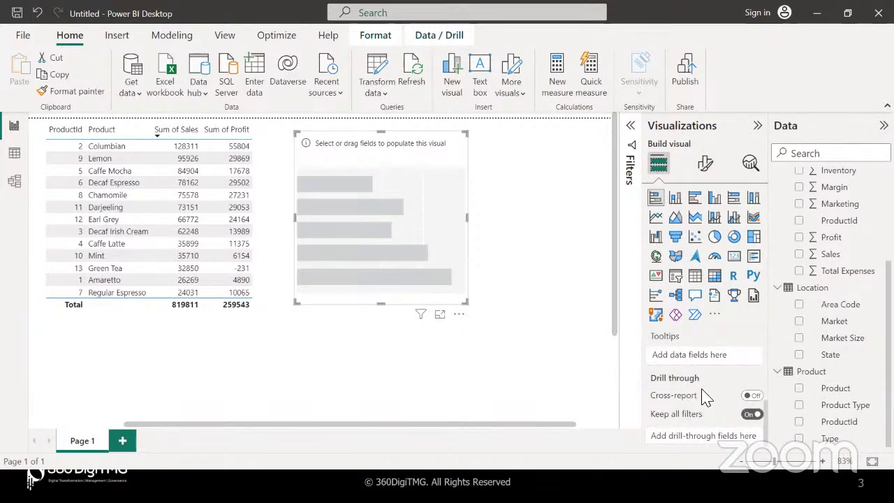
pyautogui.scroll(6, 707, 396)
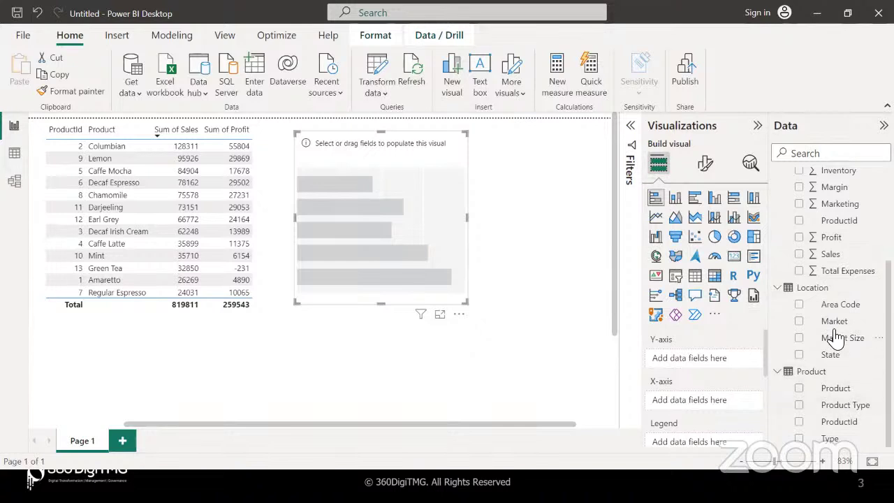
# Assign State to the bar chart's Y-axis and Profit to its X-axis, and lengthen the chart to fit every state.
pyautogui.moveTo(834, 358); pyautogui.dragTo(389, 223)
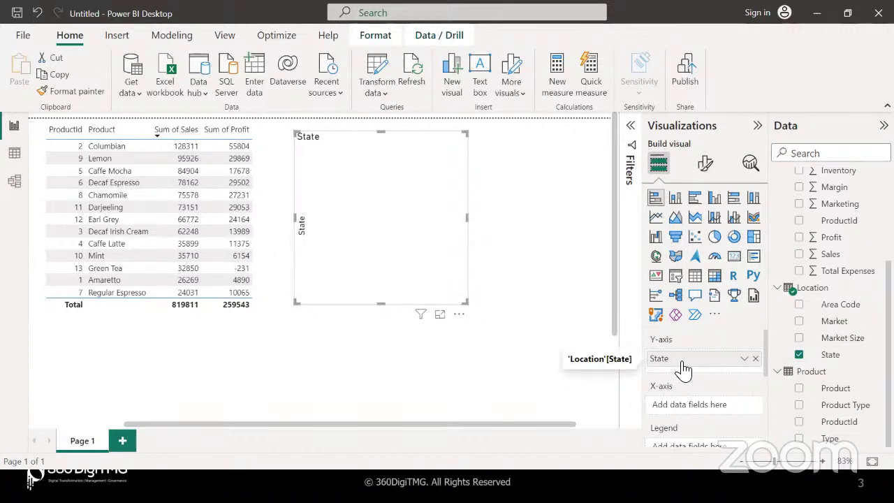
pyautogui.scroll(-2, 683, 370)
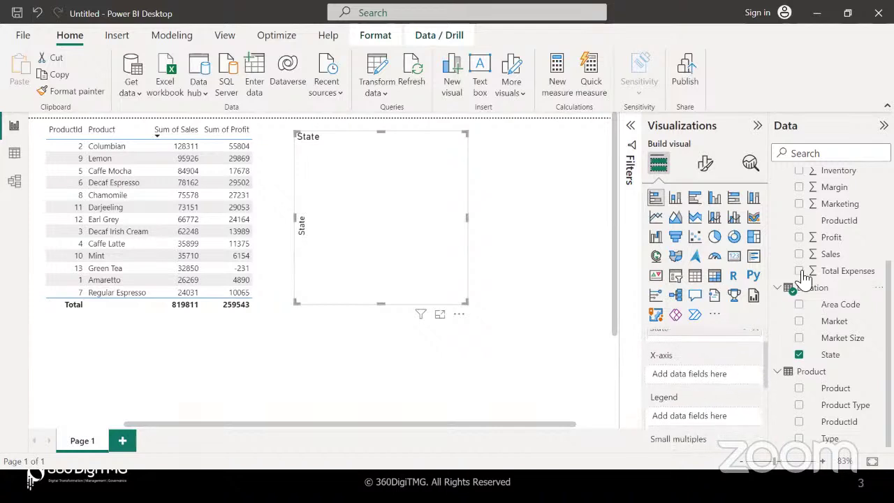
pyautogui.moveTo(838, 238); pyautogui.dragTo(405, 234)
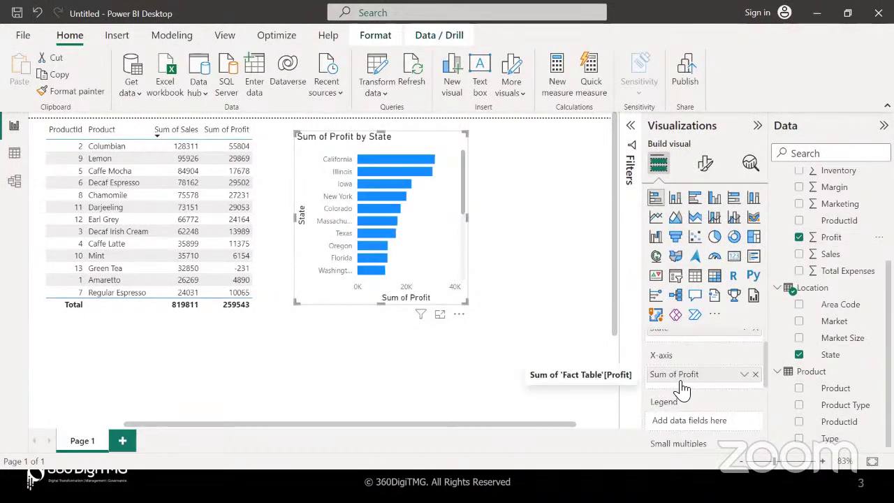
pyautogui.scroll(1, 683, 389)
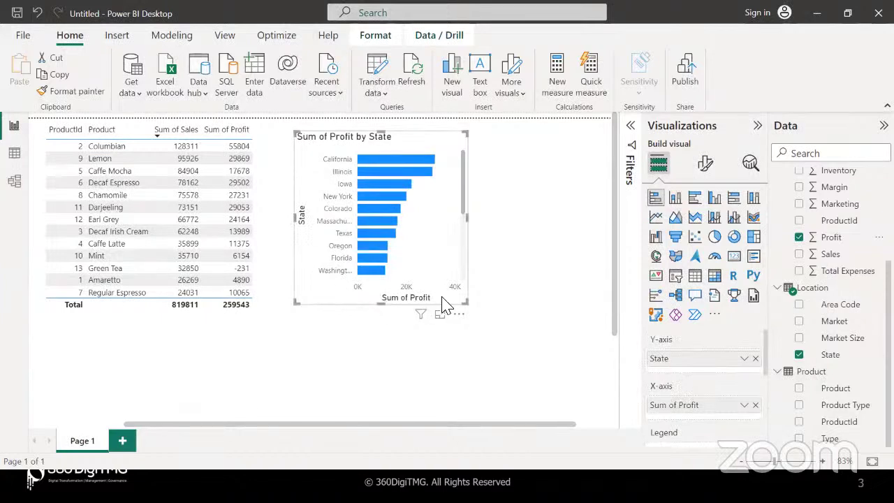
pyautogui.moveTo(382, 305); pyautogui.dragTo(392, 406)
pyautogui.moveTo(438, 244); pyautogui.dragTo(433, 413)
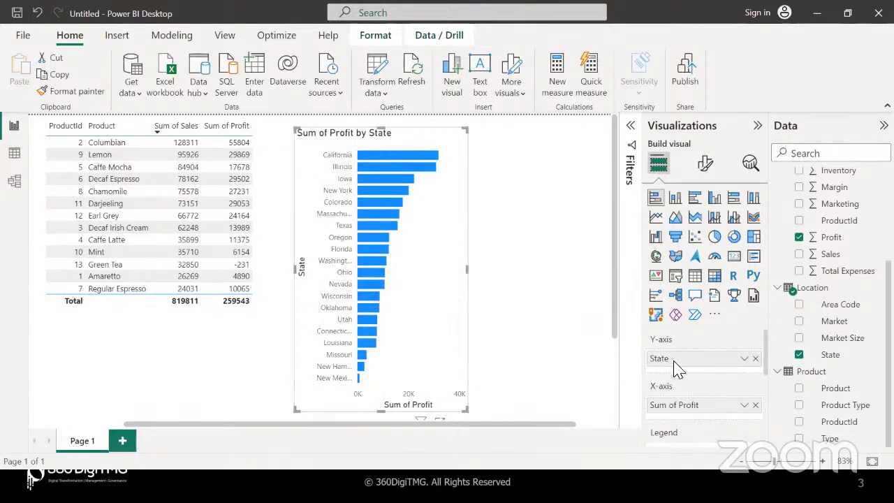
# Swap the bar chart's axis fields, placing Profit on the Y-axis and State on the X-axis.
pyautogui.click(755, 359)
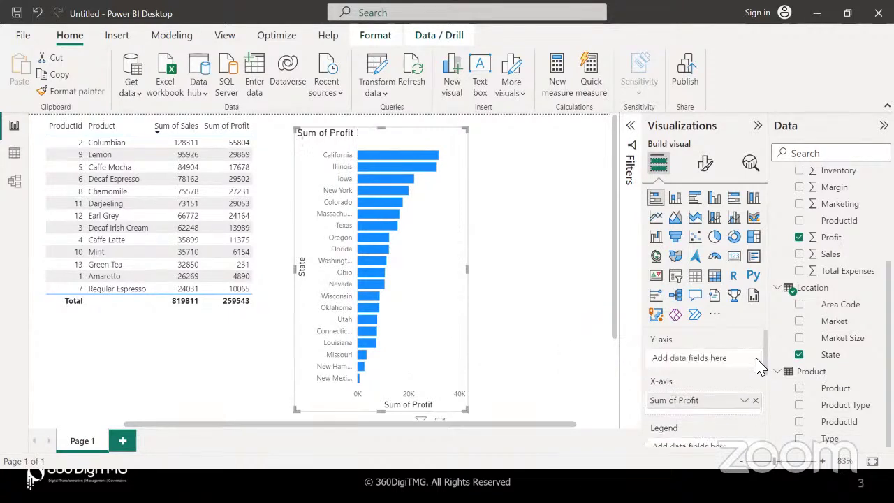
pyautogui.click(755, 401)
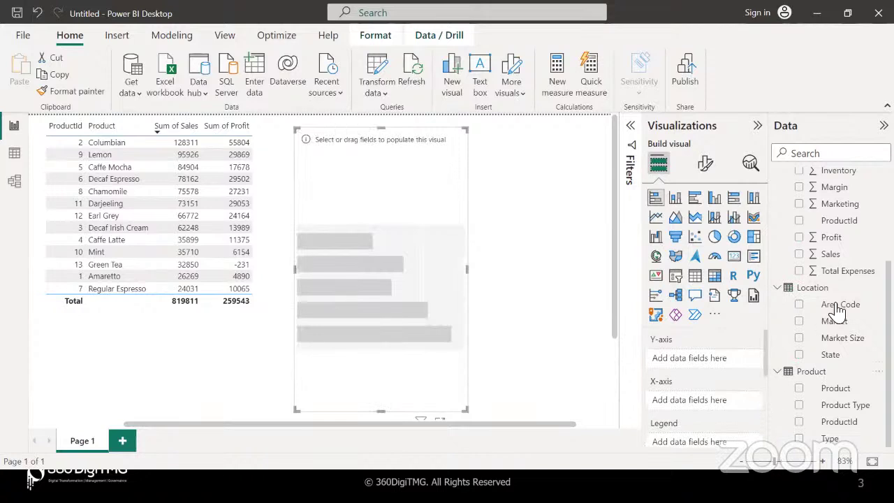
pyautogui.moveTo(845, 238); pyautogui.dragTo(719, 365)
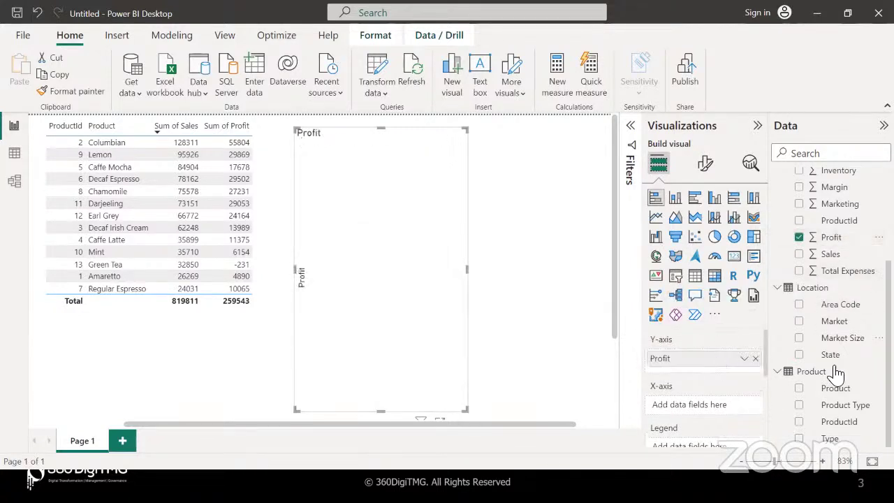
pyautogui.moveTo(830, 354); pyautogui.dragTo(693, 405)
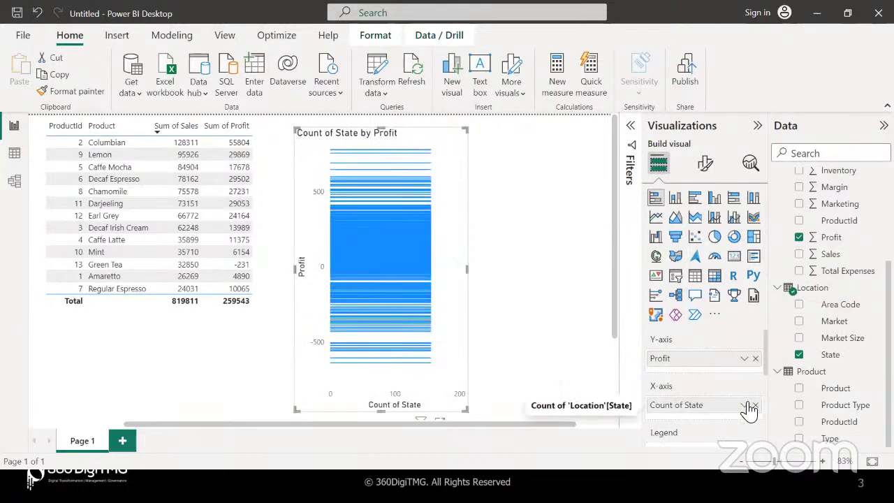
pyautogui.moveTo(385, 231)
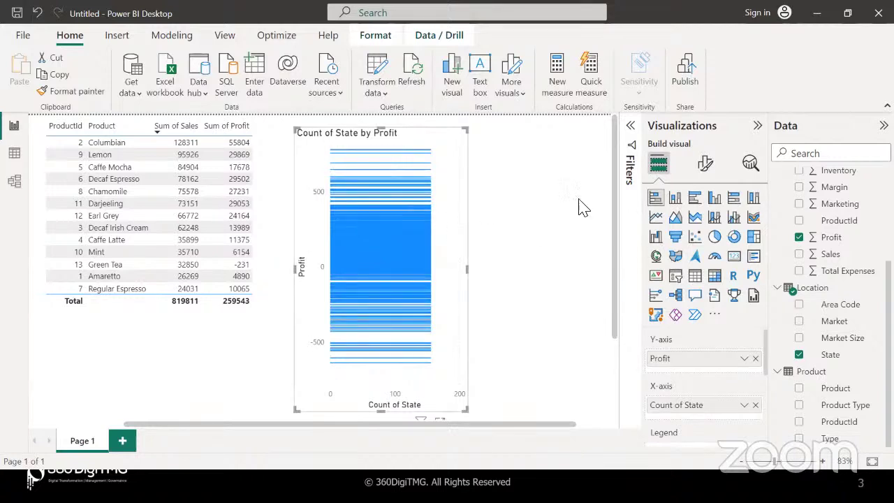
# Convert the bar chart to a stacked column chart and remove Count of State from its Y-axis.
pyautogui.click(677, 201)
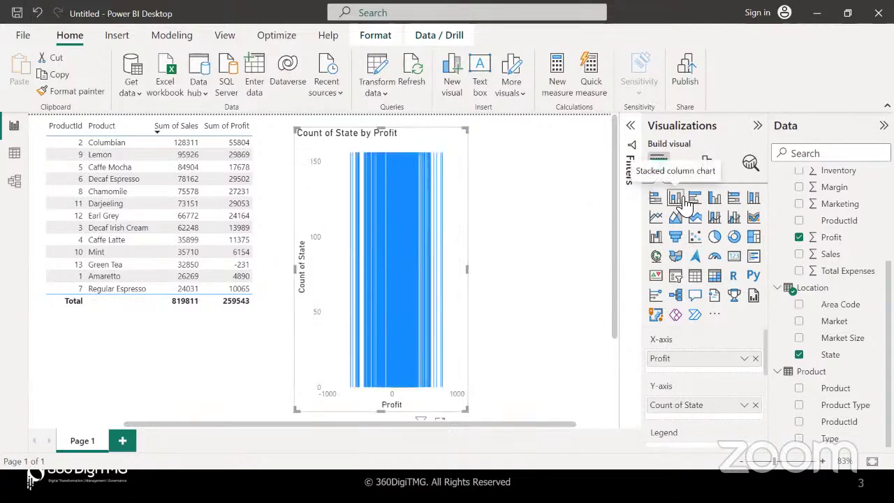
pyautogui.click(744, 405)
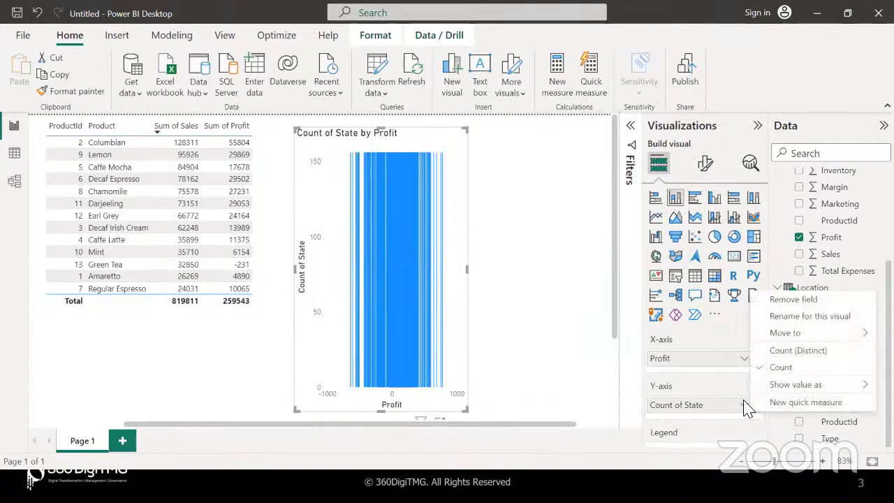
pyautogui.moveTo(769, 386)
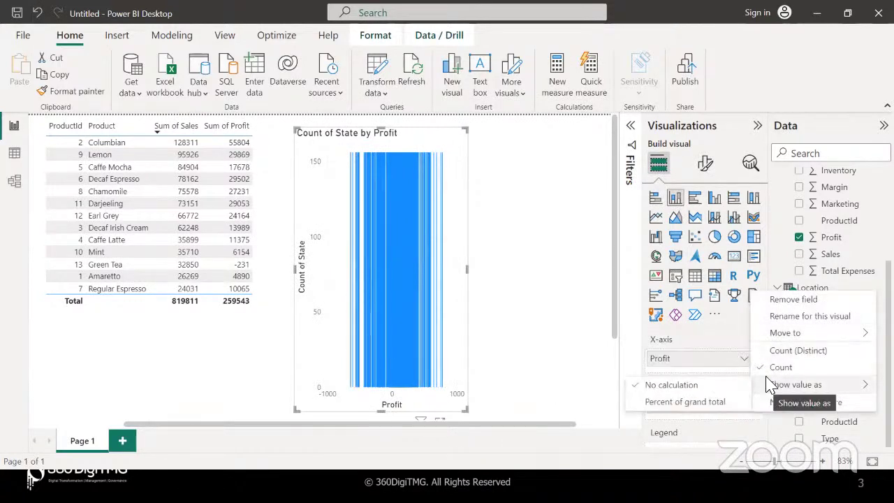
pyautogui.moveTo(772, 335)
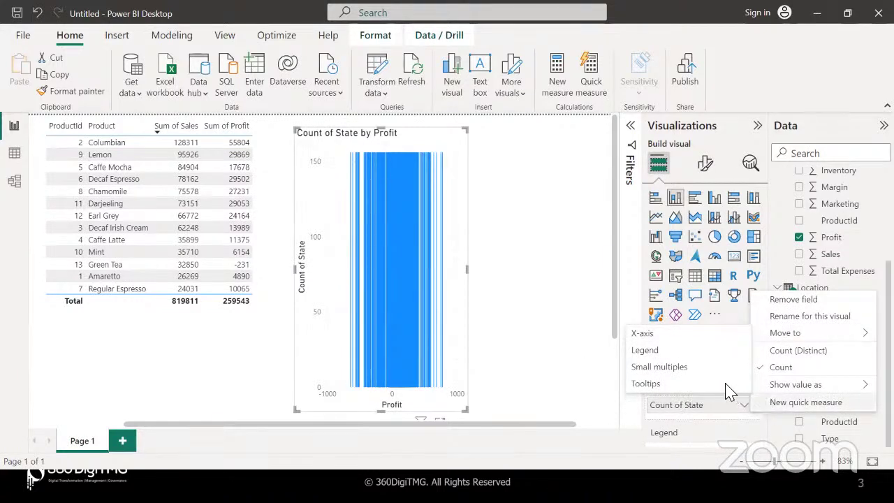
pyautogui.click(744, 408)
pyautogui.click(755, 406)
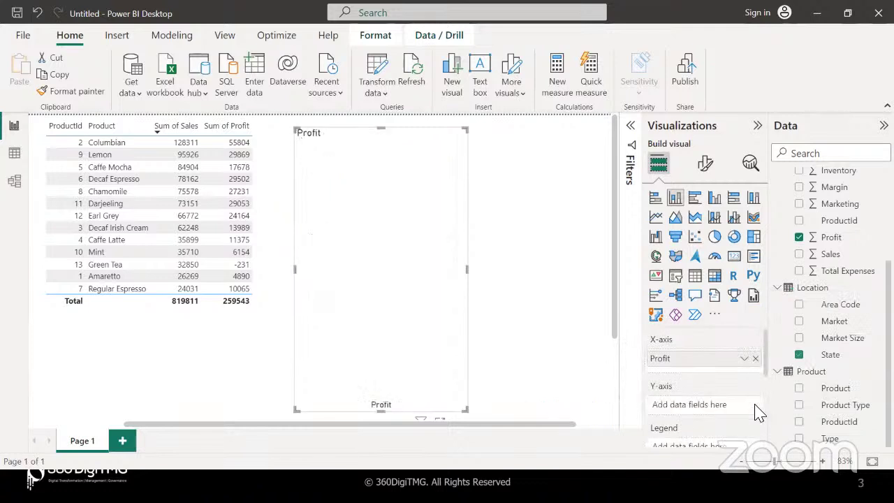
# Assign State to the column chart's legend and also to its Y-axis.
pyautogui.scroll(-3, 730, 405)
pyautogui.moveTo(831, 361); pyautogui.dragTo(695, 377)
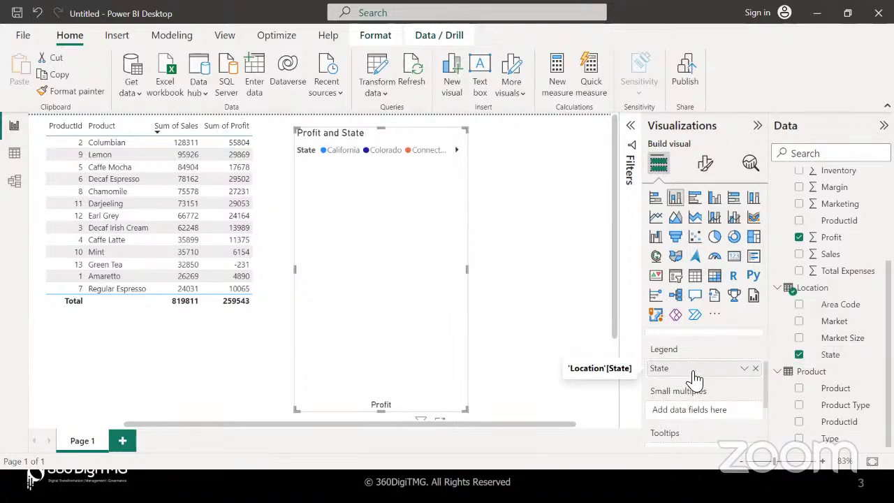
pyautogui.rightClick(819, 354)
pyautogui.moveTo(838, 360); pyautogui.dragTo(707, 356)
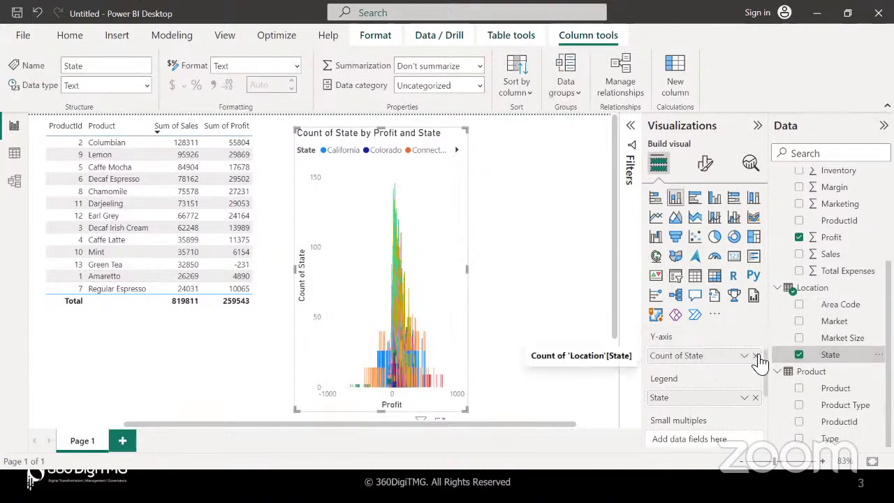
# Review the aggregation options of the Y-axis State field and remove that field from the Y-axis.
pyautogui.click(744, 357)
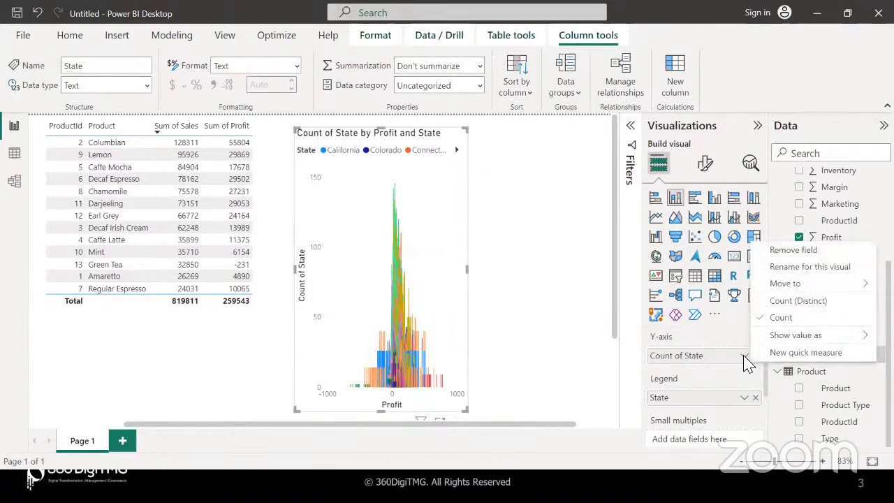
pyautogui.moveTo(779, 290)
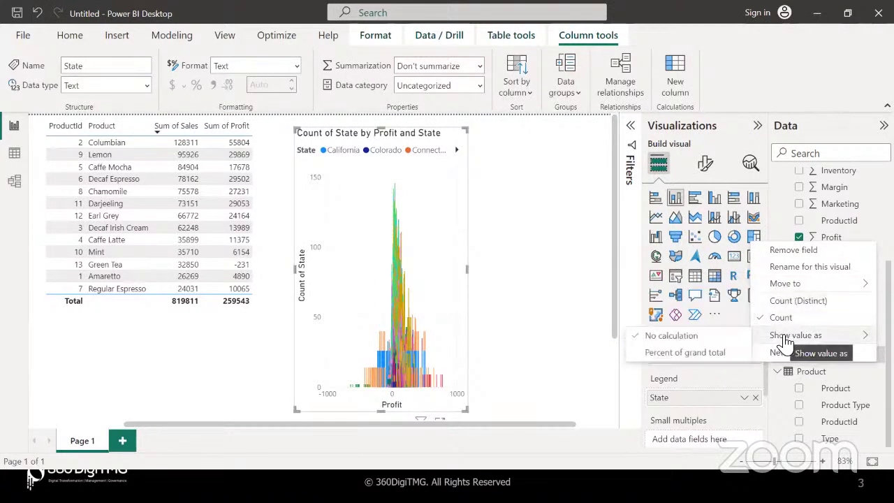
pyautogui.click(783, 251)
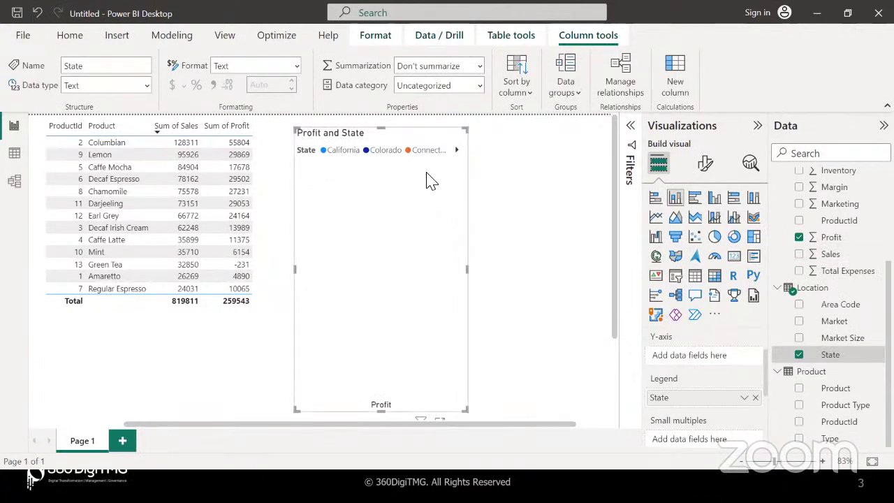
pyautogui.scroll(1, 707, 383)
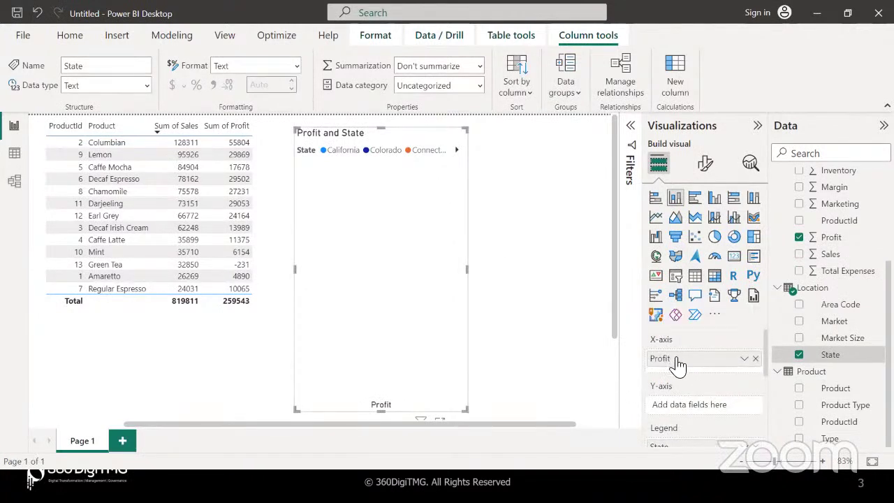
# Plot Profit on the column chart's Y-axis by State on the X-axis, and remove State from the legend.
pyautogui.moveTo(677, 365); pyautogui.dragTo(687, 414)
pyautogui.moveTo(844, 358); pyautogui.dragTo(703, 364)
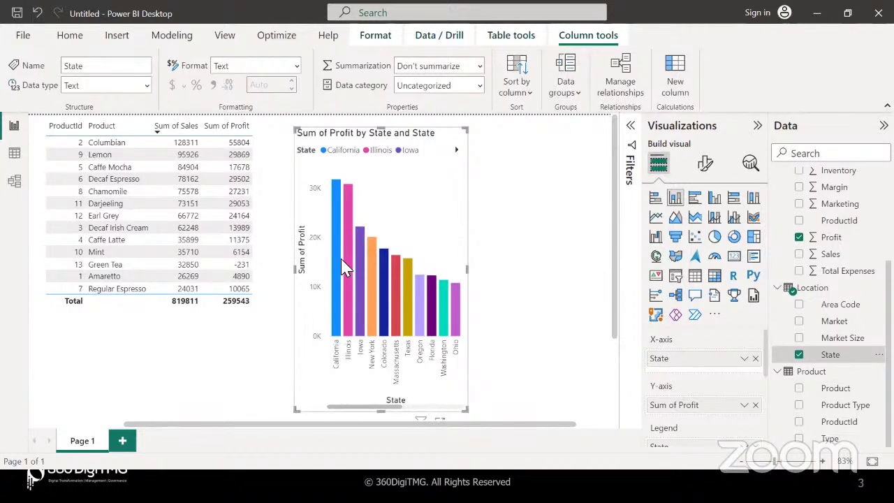
pyautogui.scroll(-2, 738, 419)
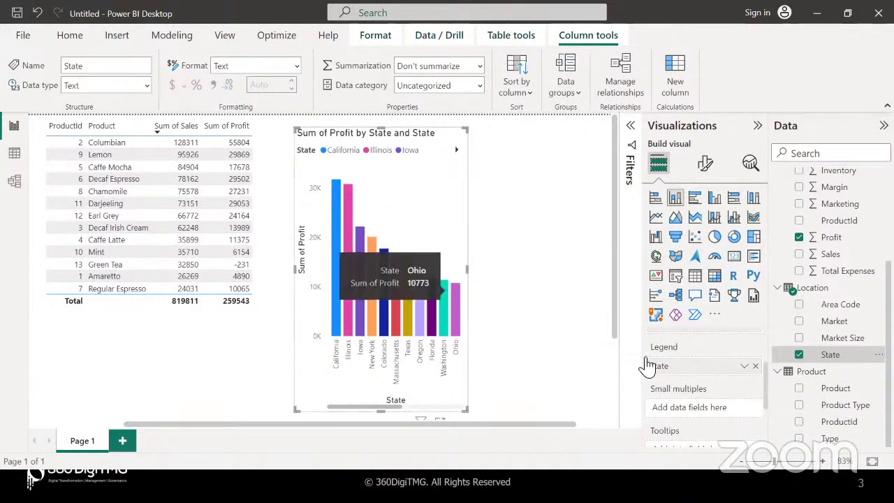
pyautogui.click(756, 366)
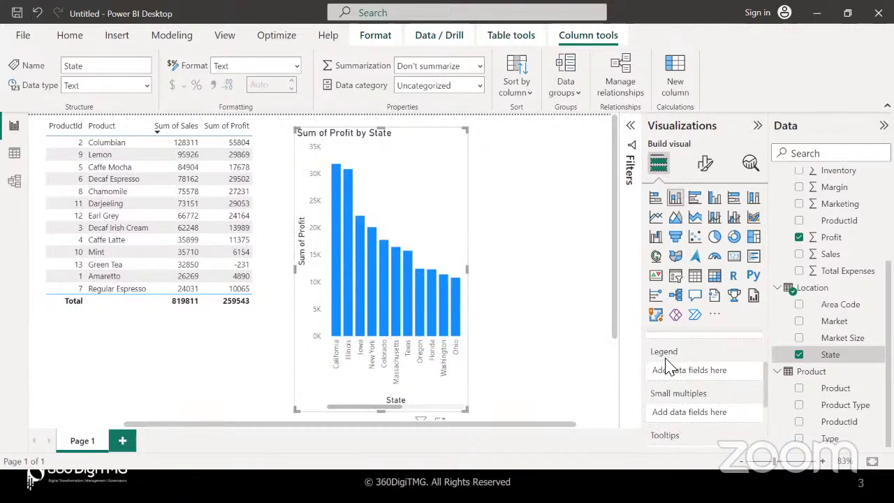
pyautogui.scroll(2, 667, 367)
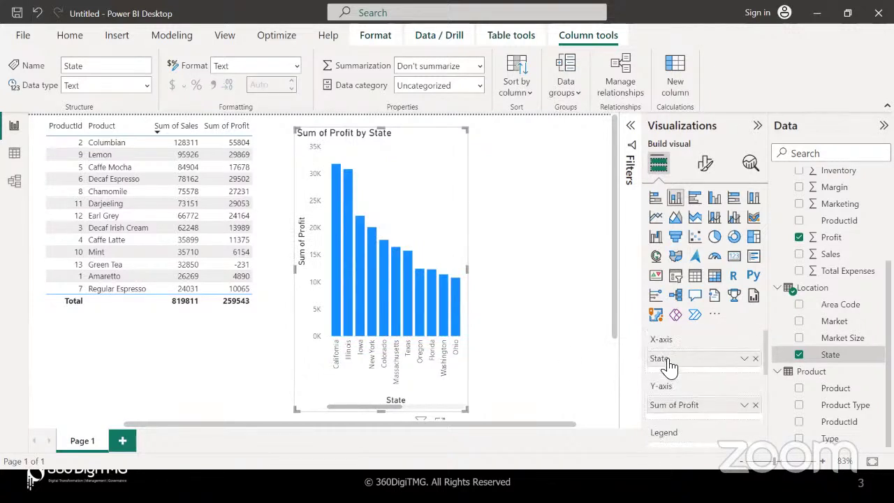
# Clear both axes of the column chart, and try Market Size on the X-axis before removing it.
pyautogui.click(755, 405)
pyautogui.click(755, 359)
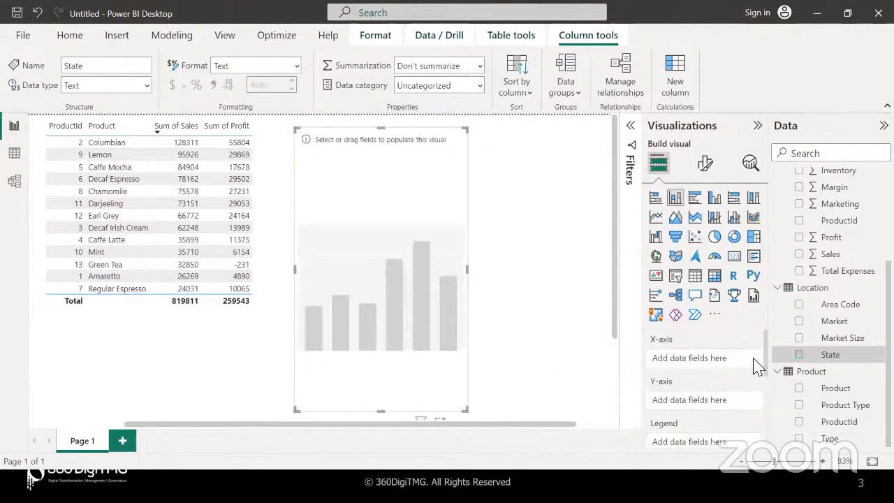
pyautogui.moveTo(836, 357); pyautogui.dragTo(742, 363)
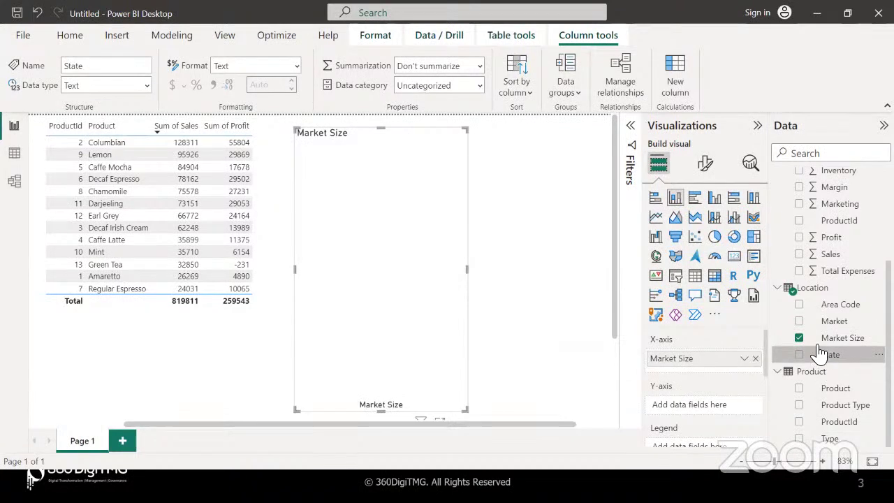
pyautogui.click(755, 359)
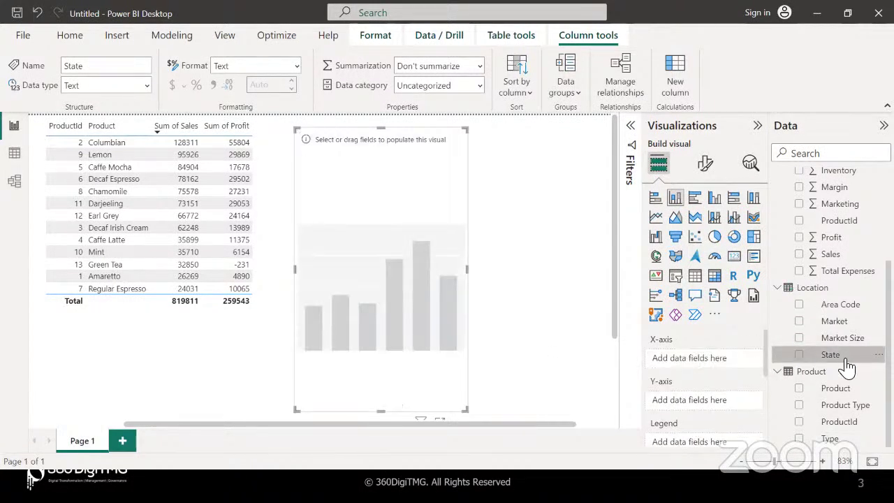
# Assign Profit to the column chart's X-axis and State to its Y-axis, removing and re-adding the State field.
pyautogui.moveTo(846, 364); pyautogui.dragTo(721, 409)
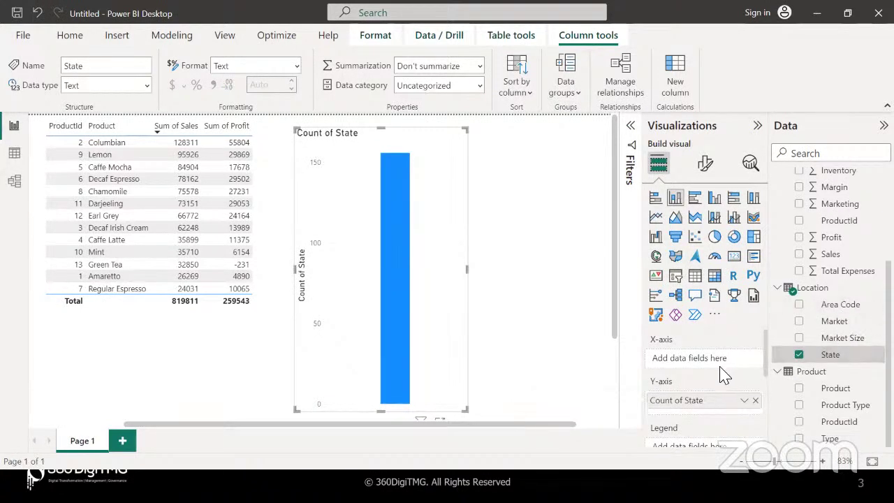
pyautogui.moveTo(843, 240); pyautogui.dragTo(720, 360)
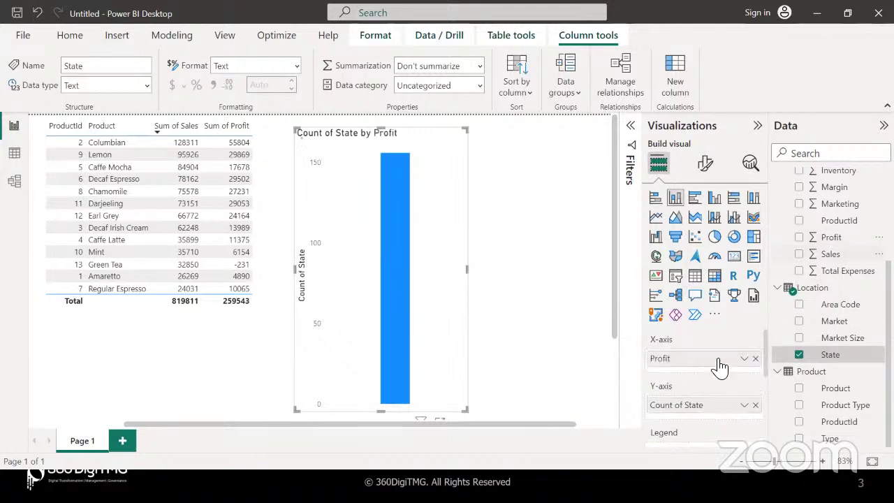
pyautogui.click(755, 405)
pyautogui.scroll(-3, 708, 394)
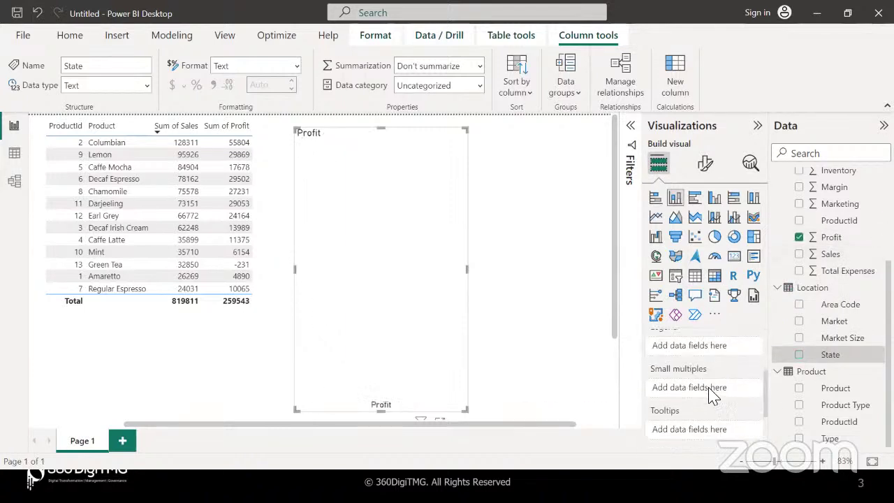
pyautogui.scroll(3, 708, 393)
pyautogui.moveTo(825, 354); pyautogui.dragTo(716, 417)
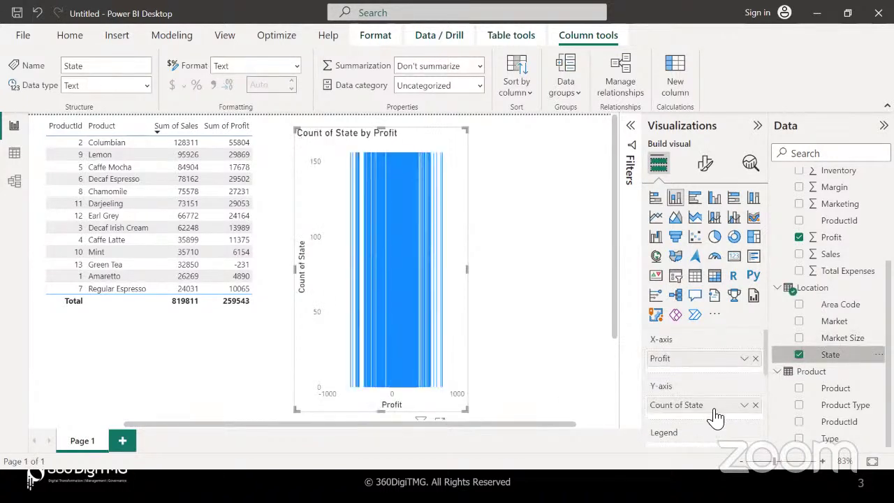
# Remove Profit from the X-axis and clear State from the Y-axis after trying it there once more.
pyautogui.click(745, 359)
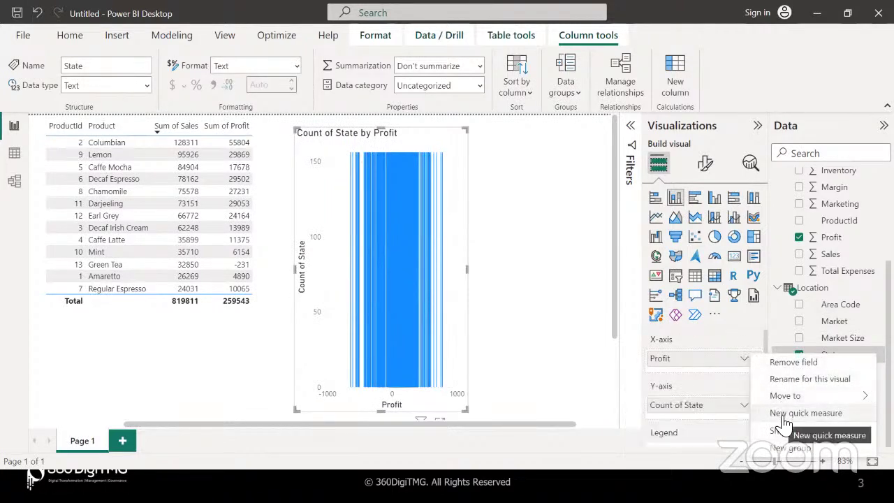
pyautogui.click(780, 363)
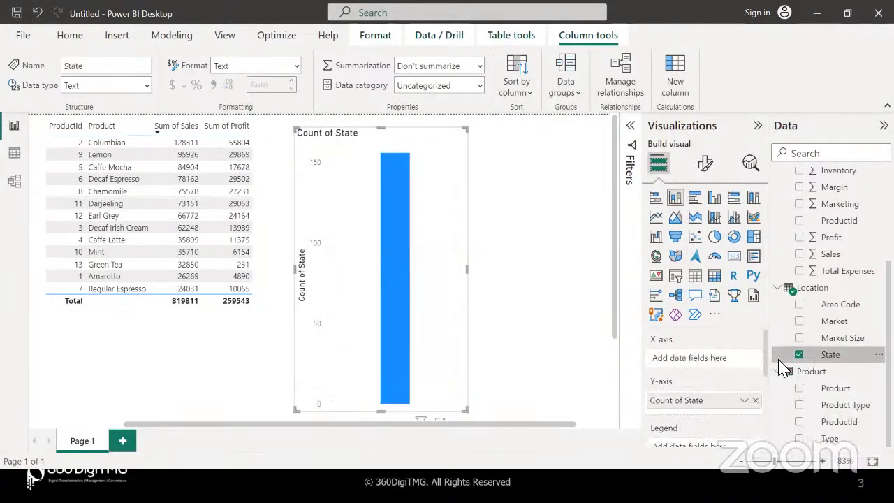
pyautogui.click(744, 401)
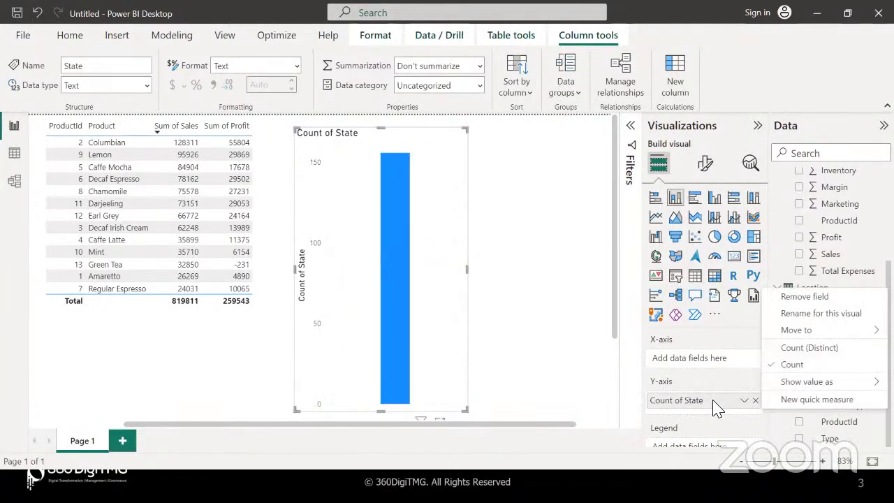
pyautogui.click(785, 297)
pyautogui.moveTo(830, 349); pyautogui.dragTo(709, 404)
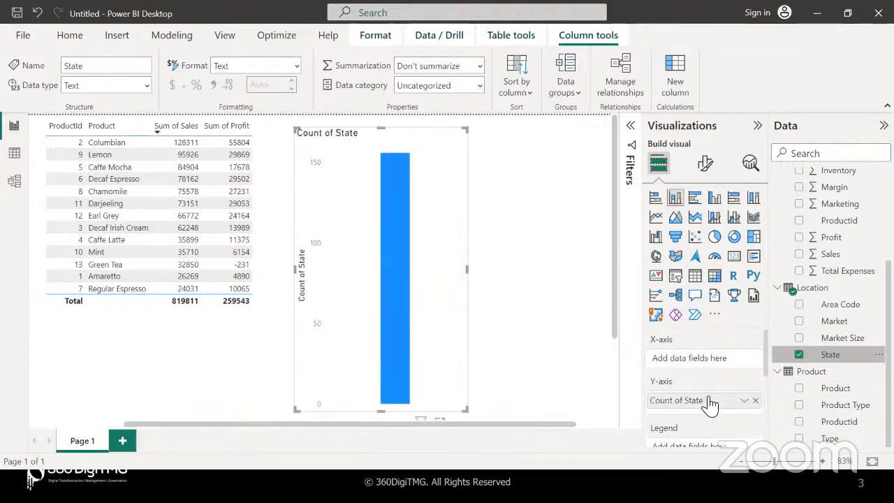
pyautogui.click(757, 401)
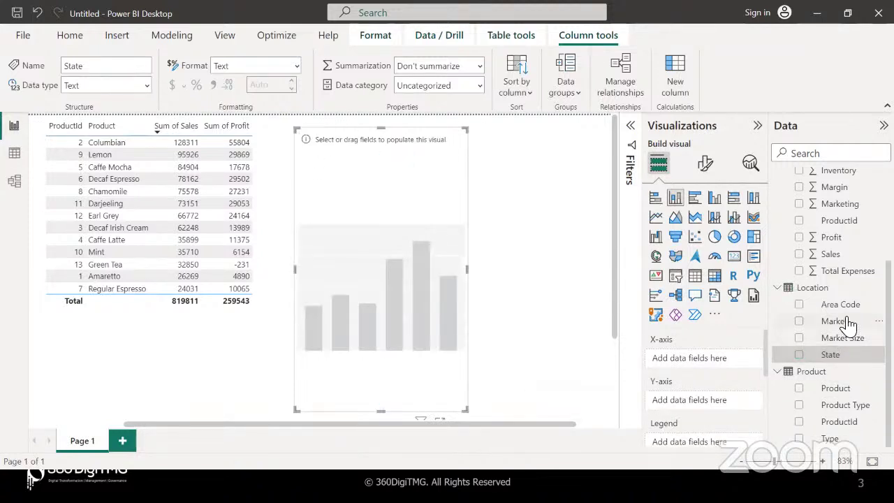
# Assign Profit to the column chart's Y-axis, try State on the X-axis, and move Profit to the X-axis instead.
pyautogui.moveTo(842, 241); pyautogui.dragTo(721, 410)
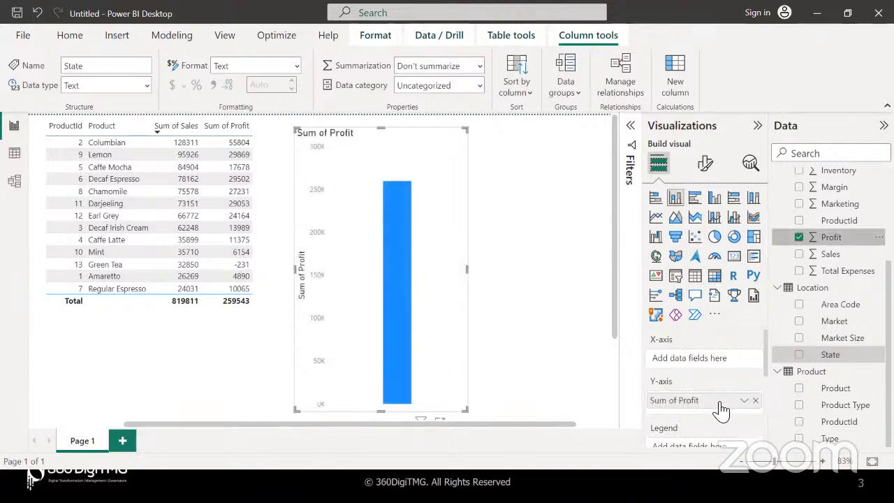
pyautogui.moveTo(831, 355); pyautogui.dragTo(757, 355)
pyautogui.moveTo(709, 360); pyautogui.dragTo(866, 361)
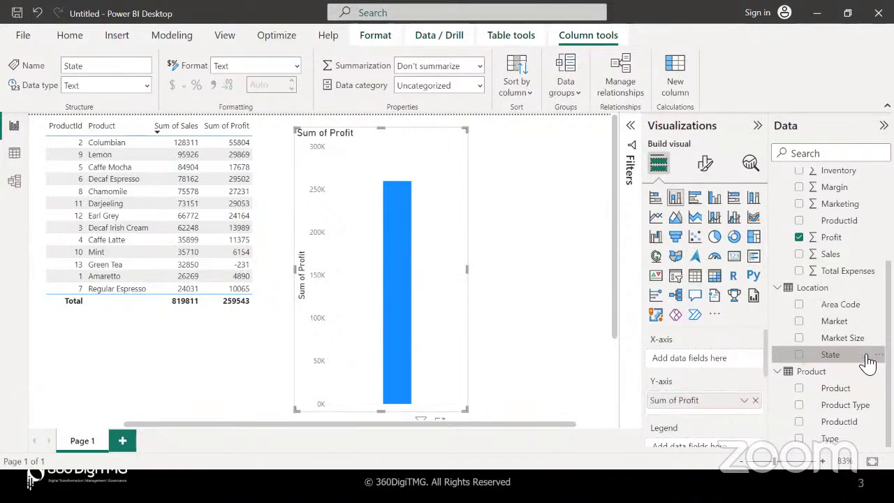
pyautogui.moveTo(708, 410); pyautogui.dragTo(706, 361)
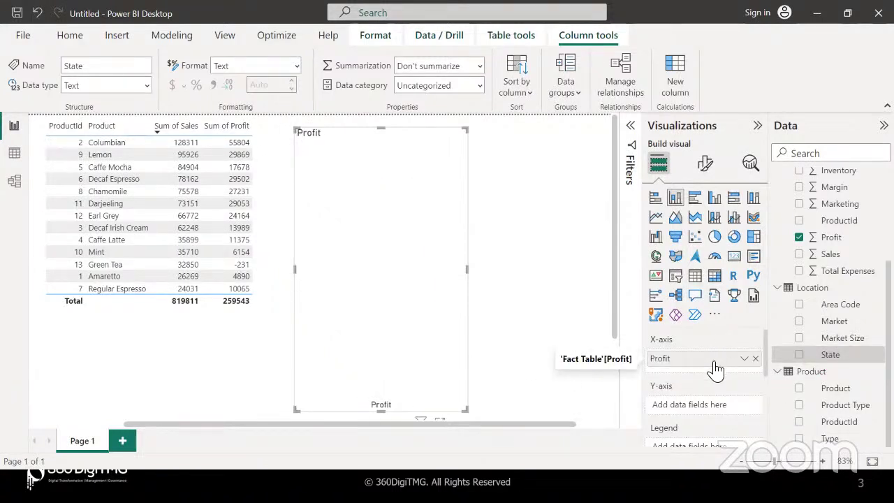
# Remove and re-add Profit on the X-axis, and review which other field wells it can be moved to.
pyautogui.rightClick(724, 364)
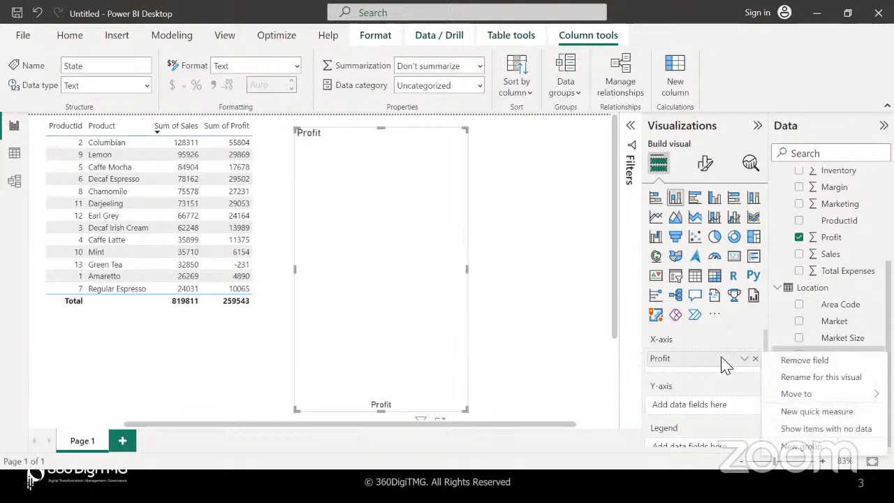
pyautogui.click(792, 366)
pyautogui.moveTo(866, 241); pyautogui.dragTo(739, 365)
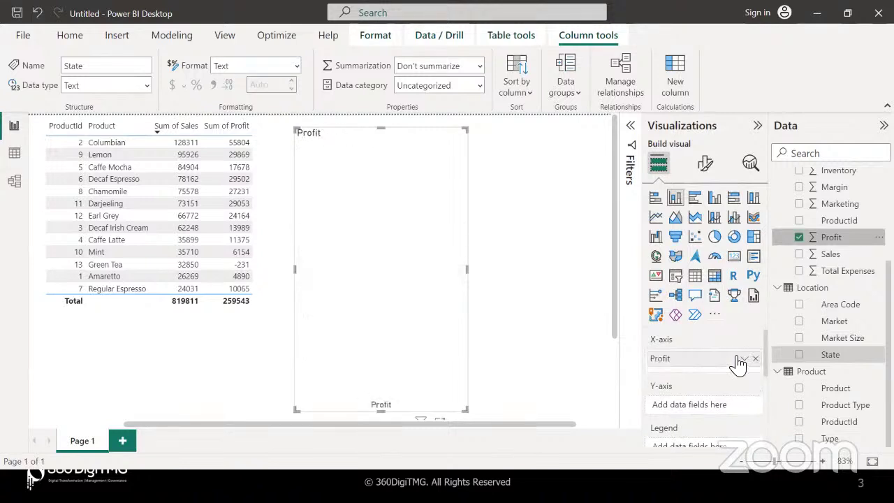
pyautogui.click(745, 361)
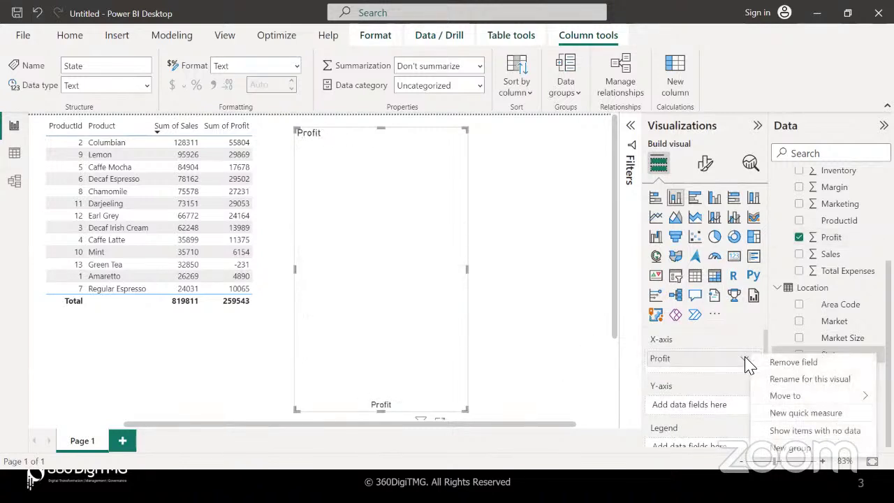
pyautogui.moveTo(775, 396)
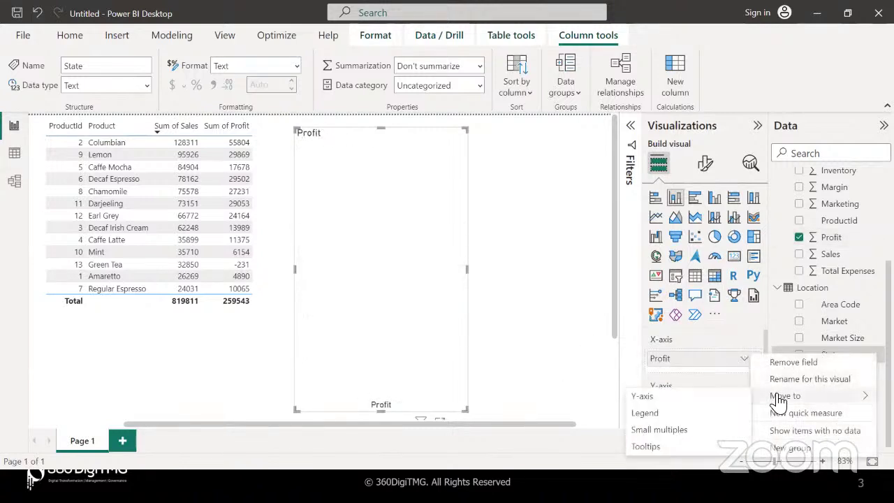
pyautogui.click(737, 362)
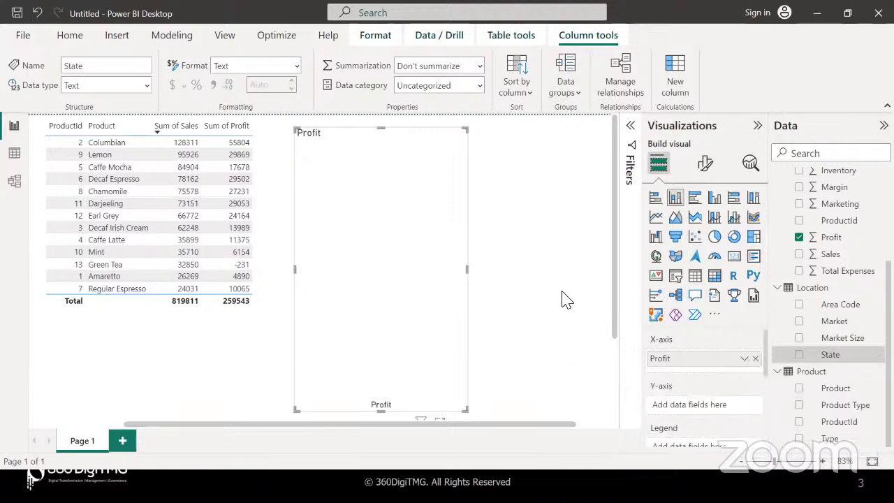
# Remove the column chart from the report page.
pyautogui.click(513, 242)
pyautogui.click(431, 148)
pyautogui.rightClick(431, 147)
pyautogui.moveTo(493, 208)
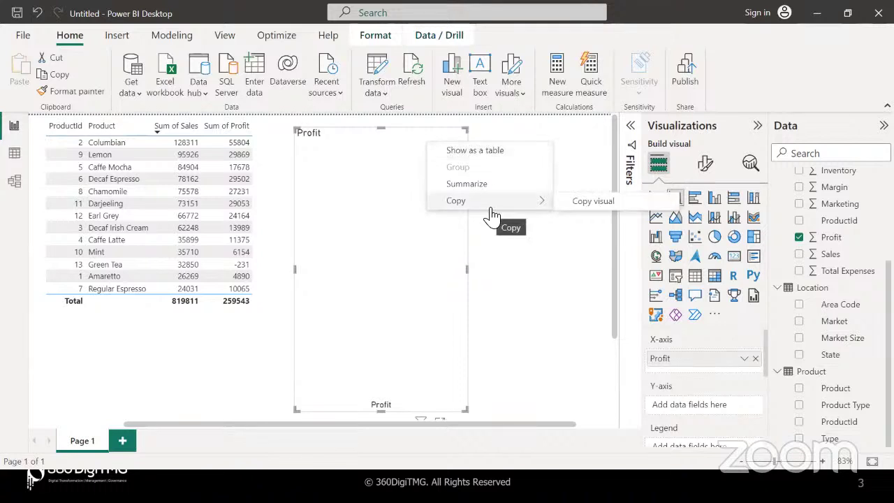
pyautogui.click(393, 182)
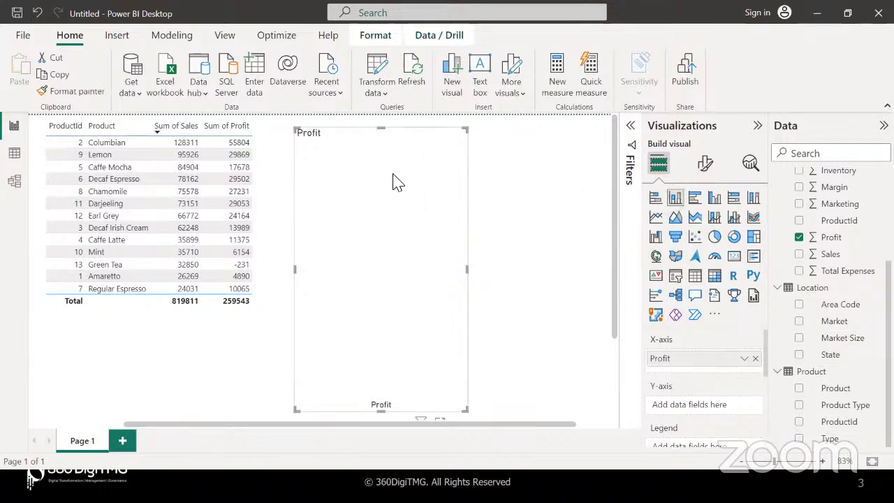
pyautogui.scroll(-3, 474, 212)
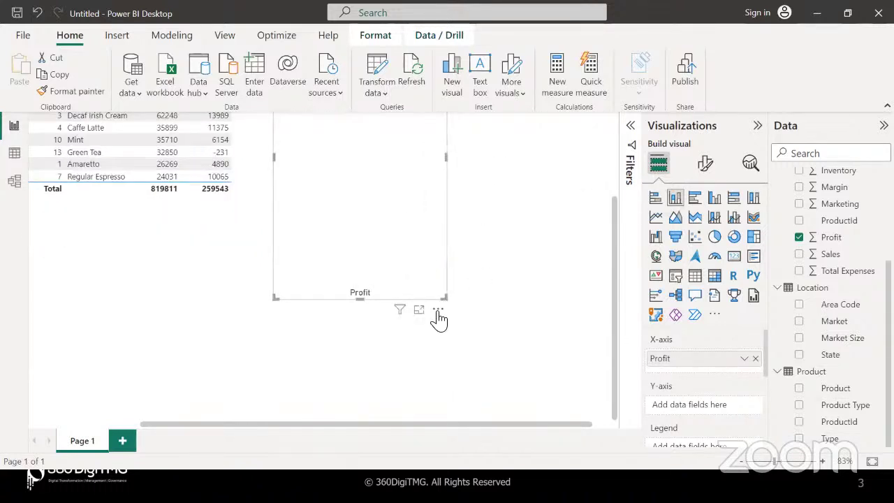
pyautogui.click(438, 310)
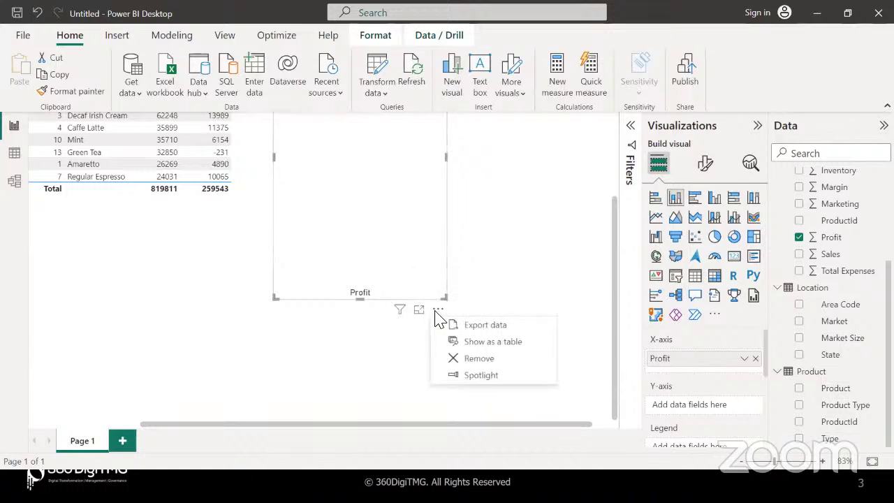
pyautogui.click(480, 360)
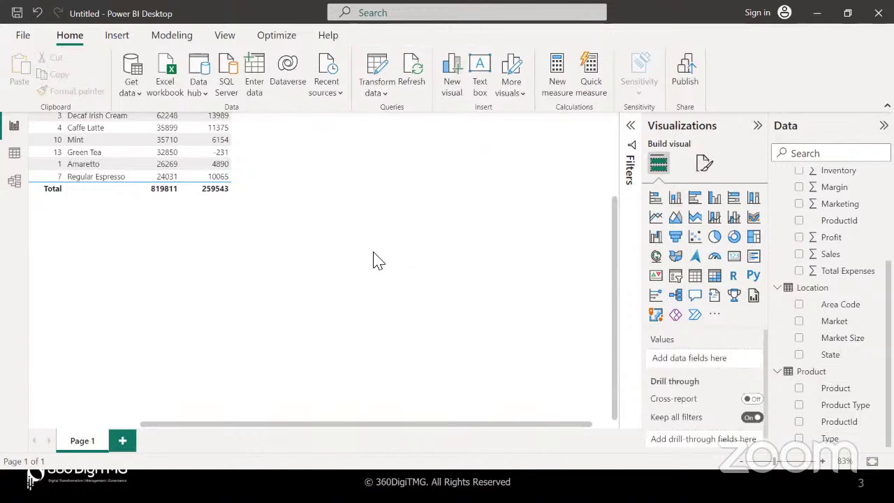
# Insert a stacked bar chart beside the table, with State on the Y-axis and Profit on the X-axis.
pyautogui.click(657, 198)
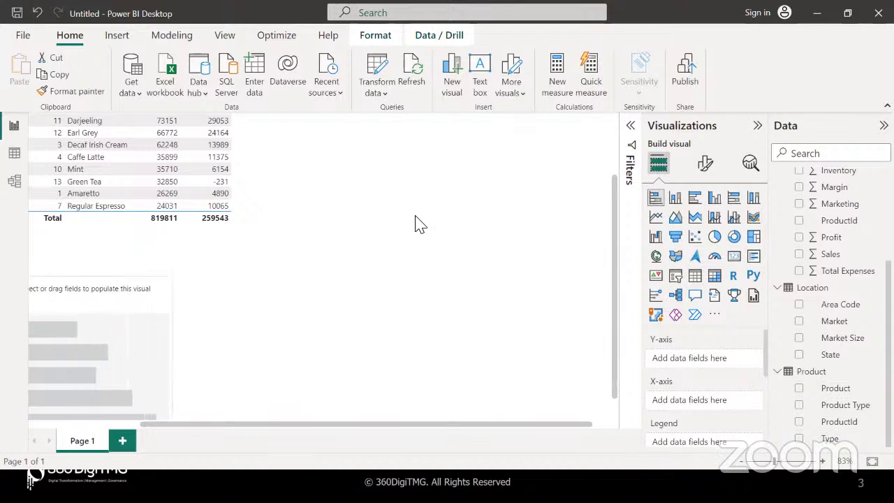
pyautogui.moveTo(397, 232); pyautogui.dragTo(396, 131)
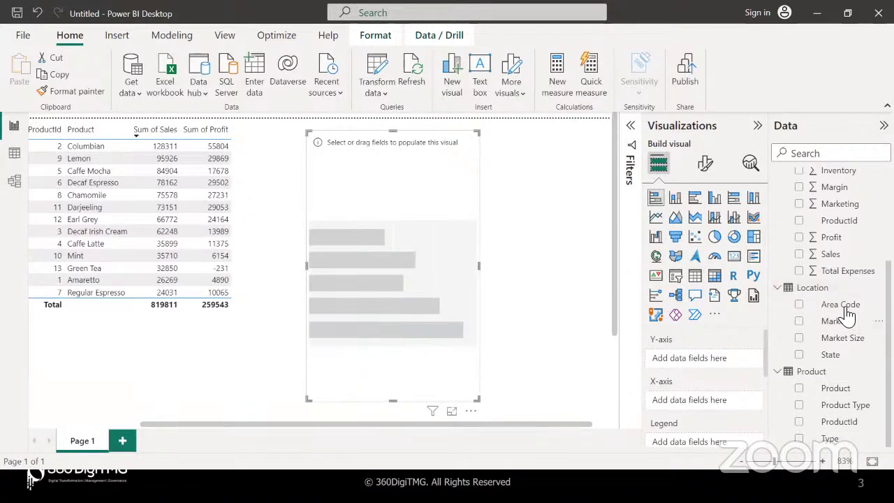
pyautogui.moveTo(832, 356); pyautogui.dragTo(722, 362)
pyautogui.moveTo(831, 240); pyautogui.dragTo(702, 412)
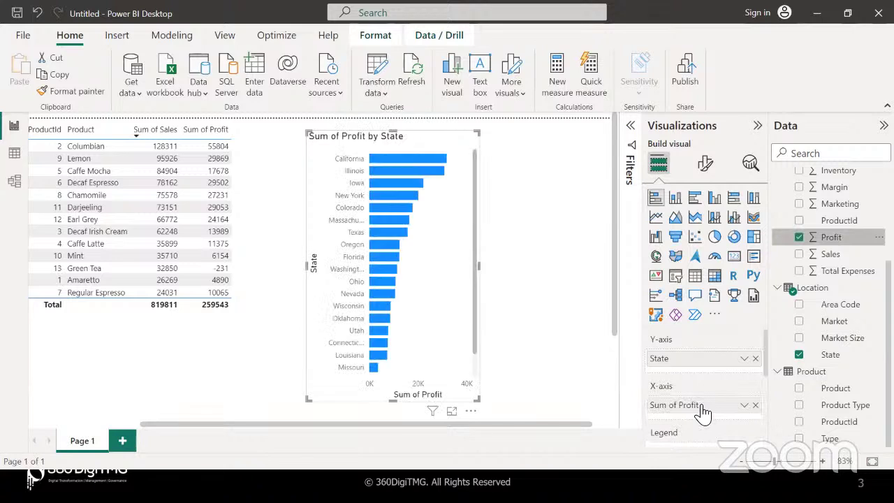
# Widen the bar chart by extending its outer edge toward the far side of the page, away from the table.
pyautogui.moveTo(479, 265); pyautogui.dragTo(605, 258)
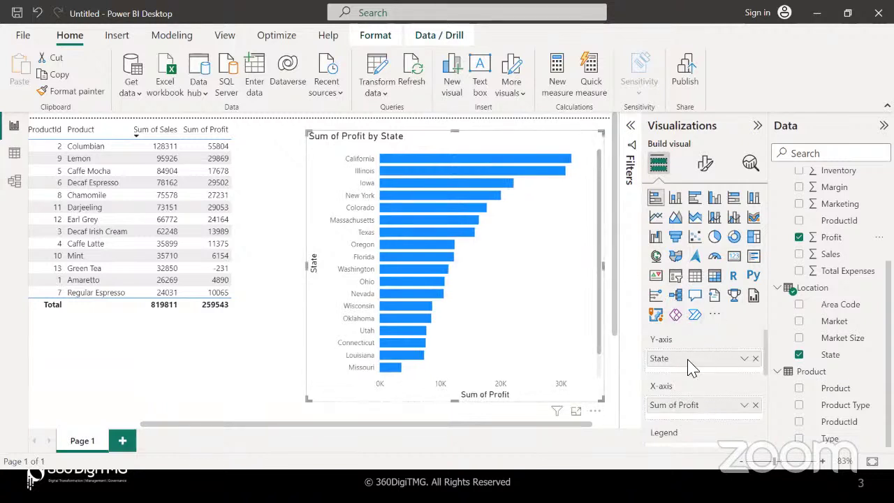
pyautogui.scroll(-1, 699, 392)
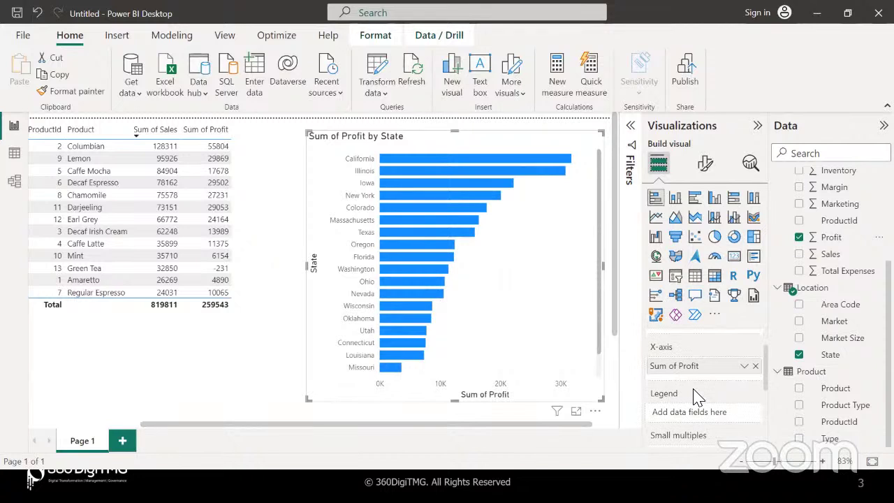
pyautogui.scroll(1, 694, 395)
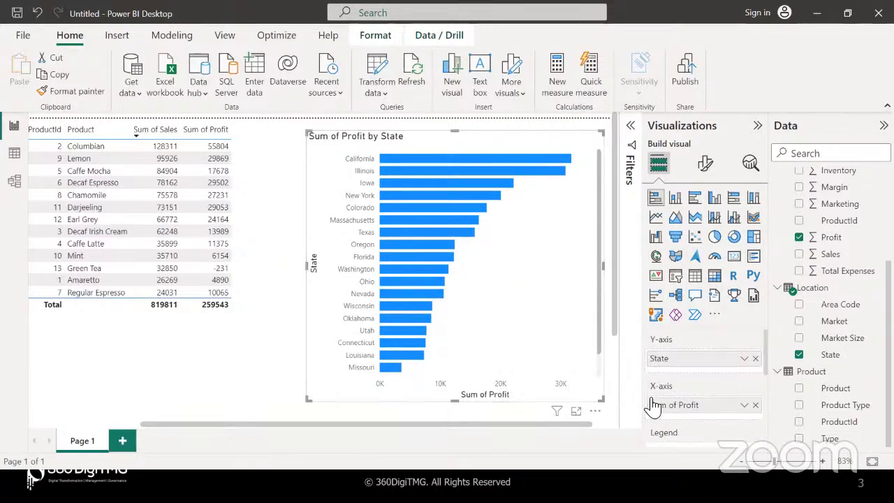
# Add the Market field from the Location table to the bar chart's legend.
pyautogui.scroll(-1, 664, 391)
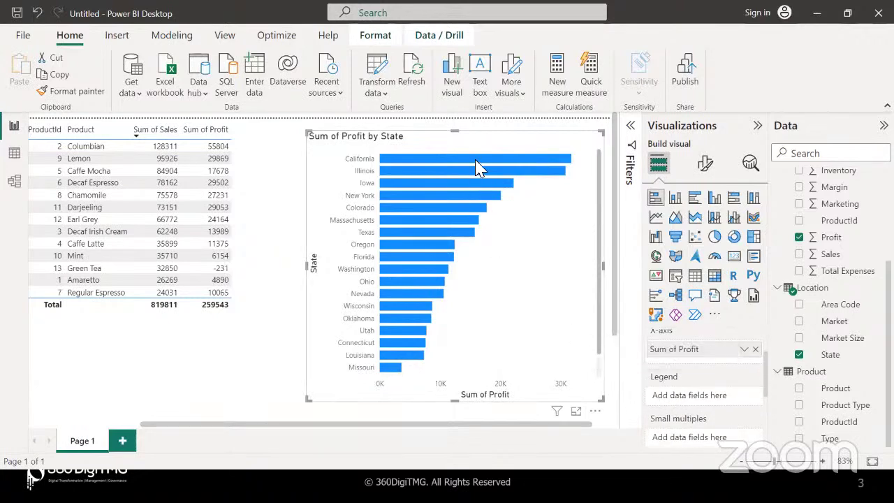
pyautogui.moveTo(477, 167)
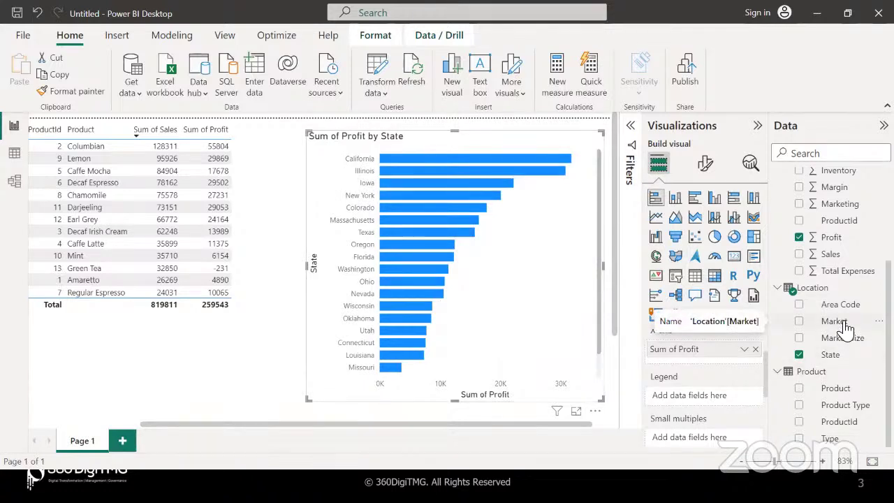
pyautogui.moveTo(845, 329); pyautogui.dragTo(721, 405)
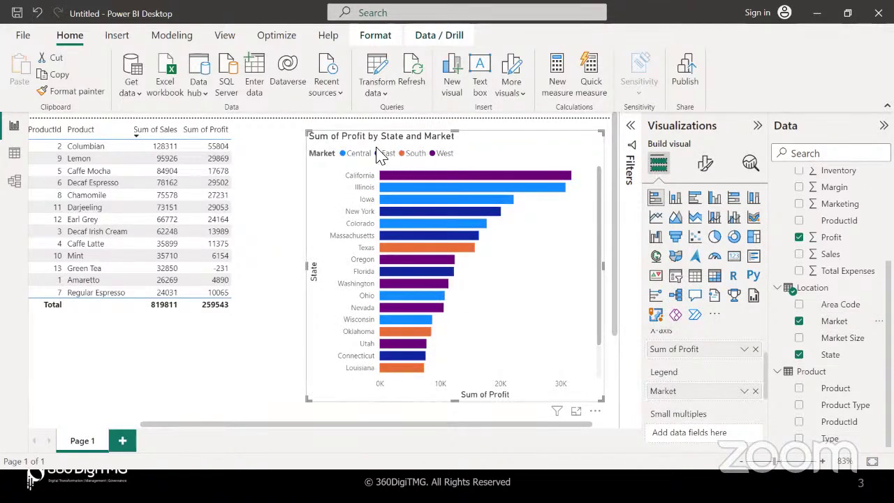
# Highlight the Central, East, South and West markets in turn through the chart legend, and clear the highlight.
pyautogui.click(357, 160)
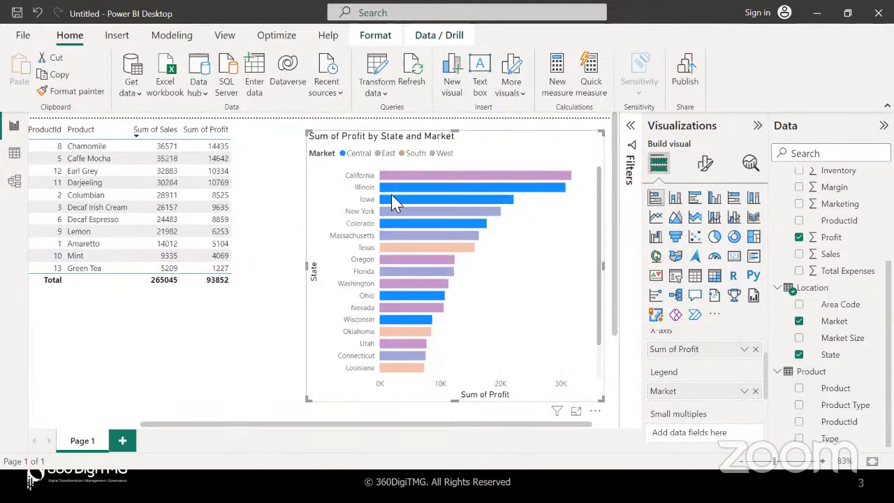
pyautogui.click(388, 156)
pyautogui.click(415, 155)
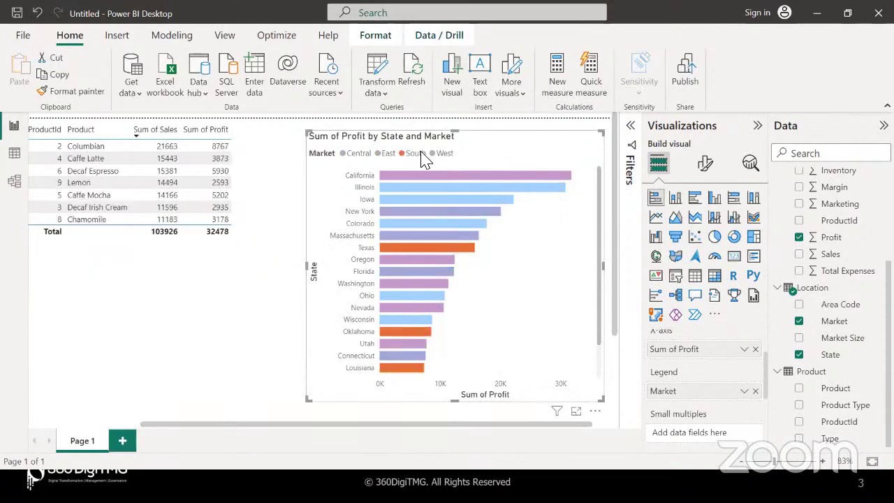
pyautogui.click(445, 155)
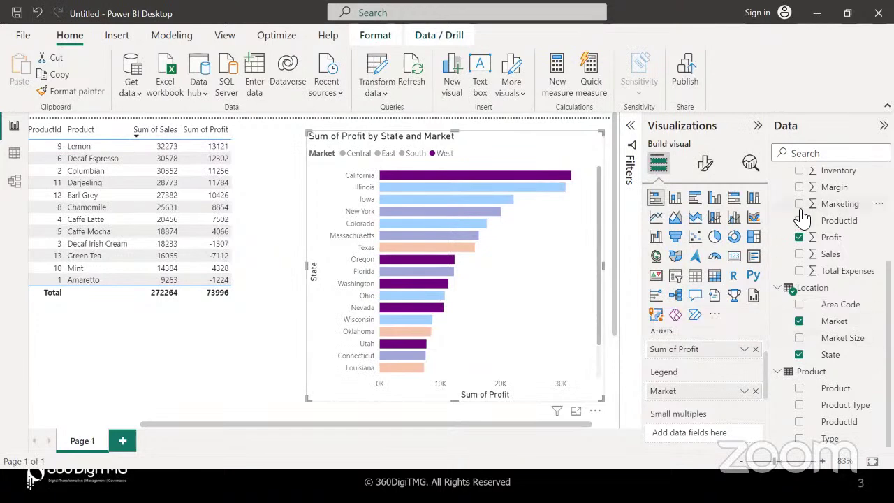
pyautogui.click(342, 155)
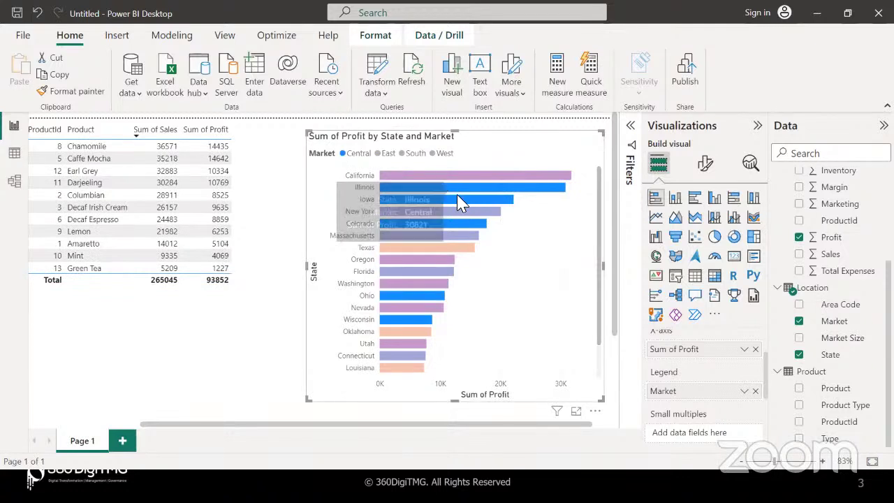
pyautogui.click(529, 301)
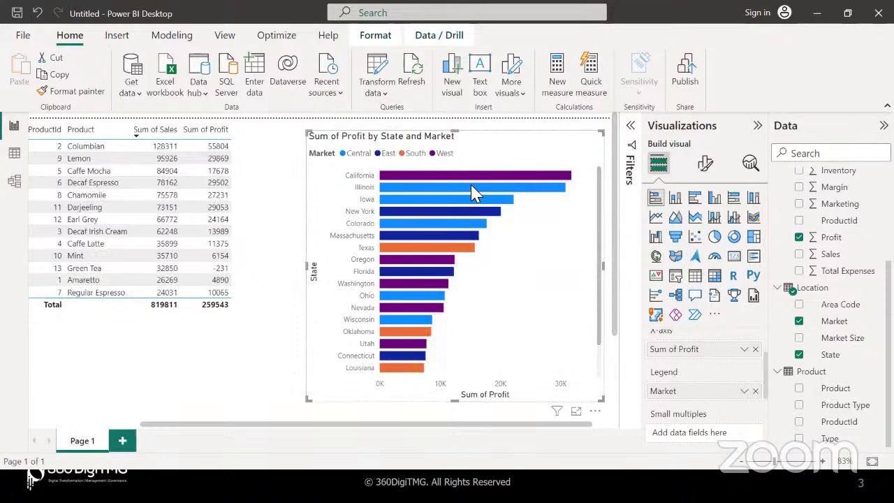
# Cross-filter the table by the California and Illinois bars, clear the selection, and check the table relationships in the data model.
pyautogui.click(470, 177)
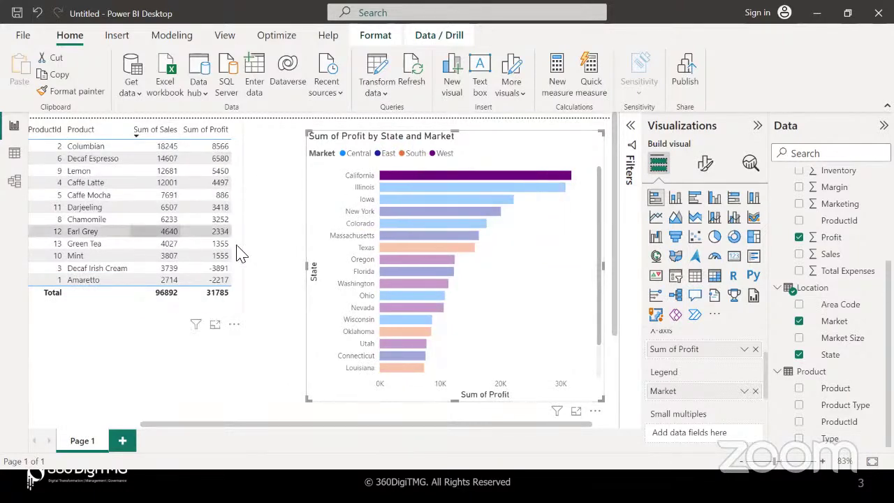
pyautogui.click(393, 188)
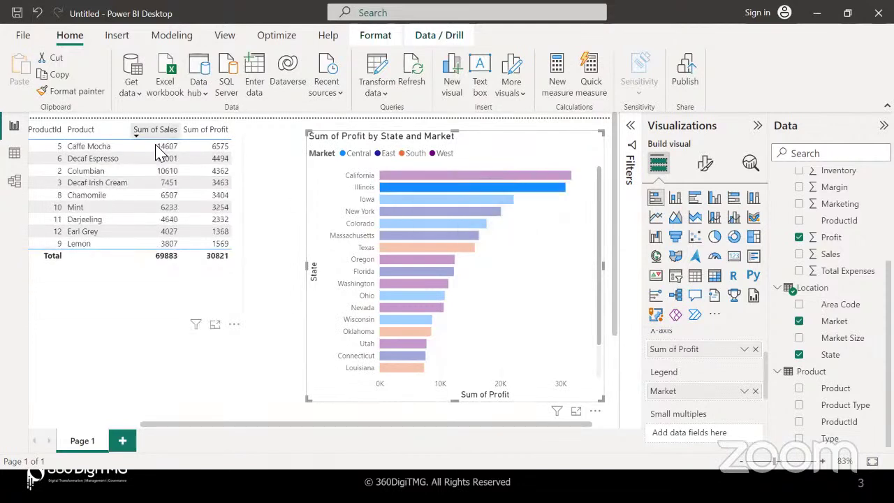
pyautogui.click(538, 307)
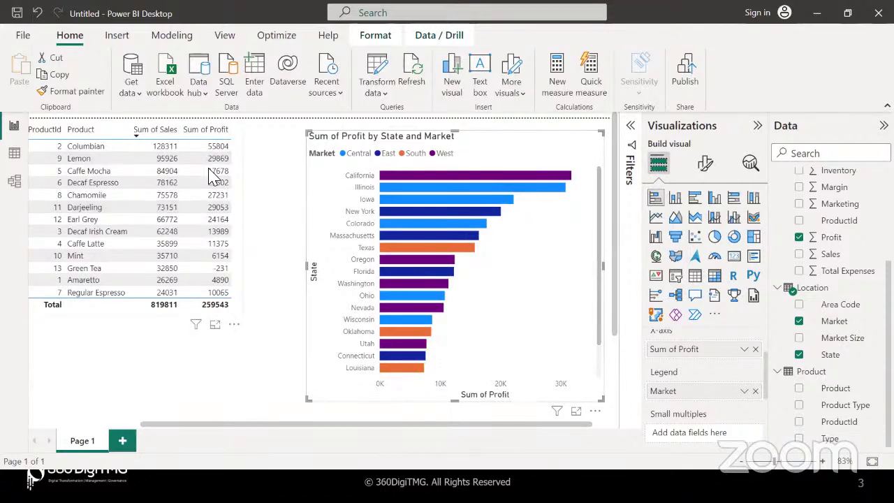
pyautogui.click(15, 182)
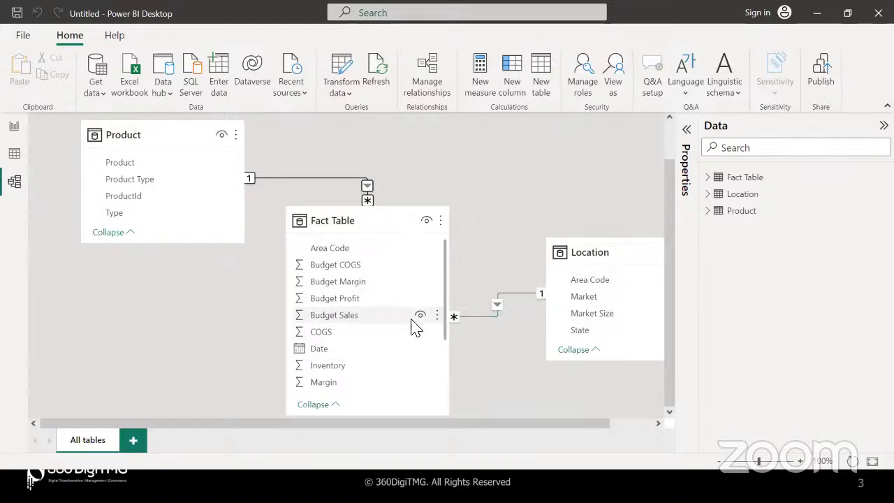
pyautogui.click(14, 126)
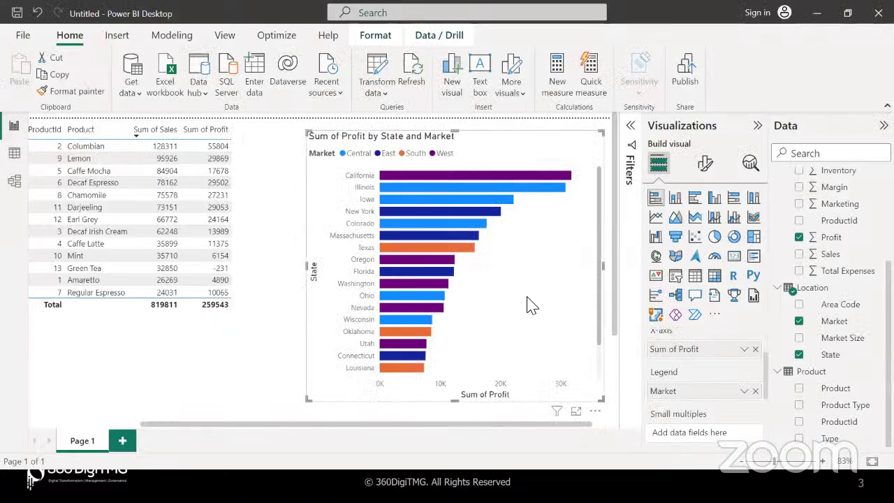
# Add the Sales field to the bar chart's tooltips and check the tooltip on a state's bar.
pyautogui.scroll(-3, 718, 399)
pyautogui.scroll(2, 716, 398)
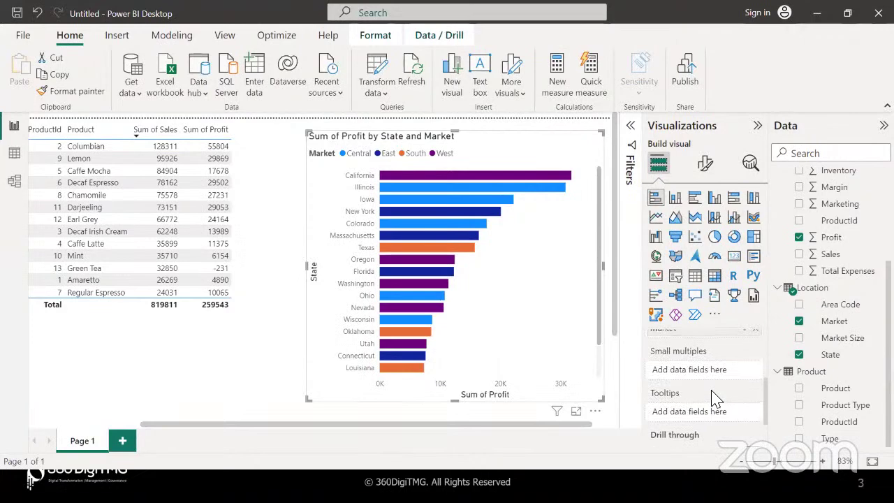
pyautogui.scroll(-1, 691, 398)
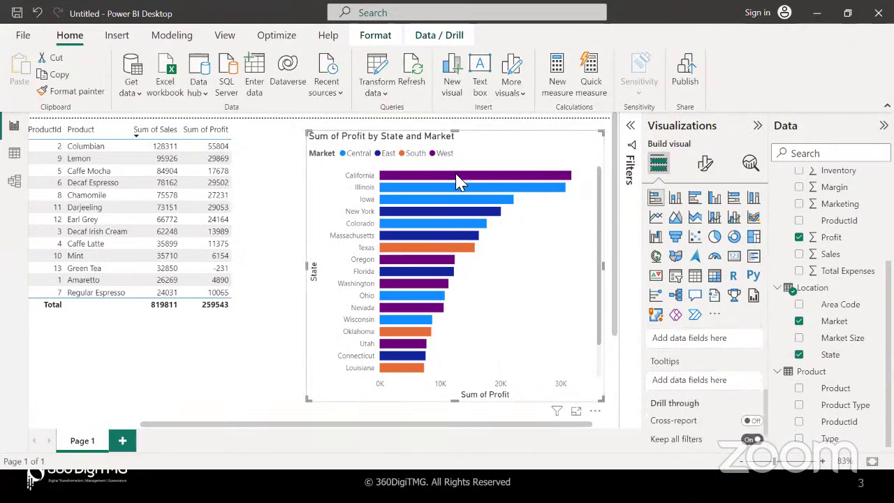
pyautogui.moveTo(457, 180)
pyautogui.moveTo(504, 208)
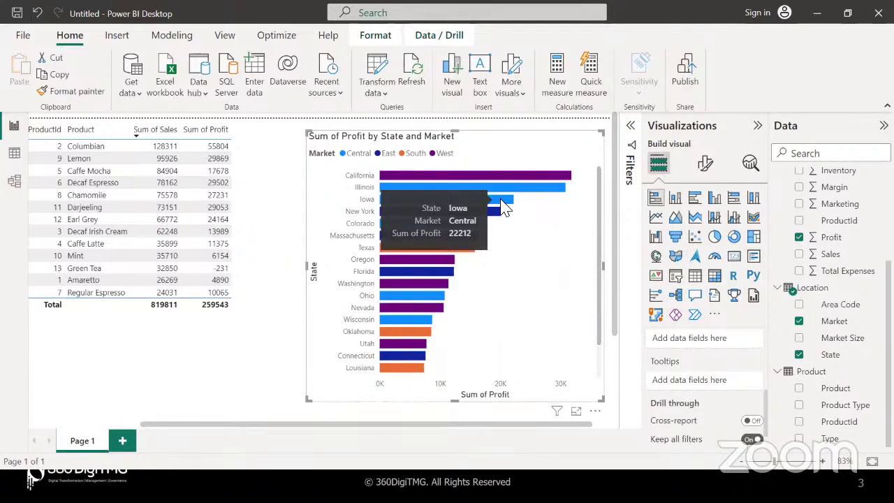
pyautogui.moveTo(846, 255); pyautogui.dragTo(717, 388)
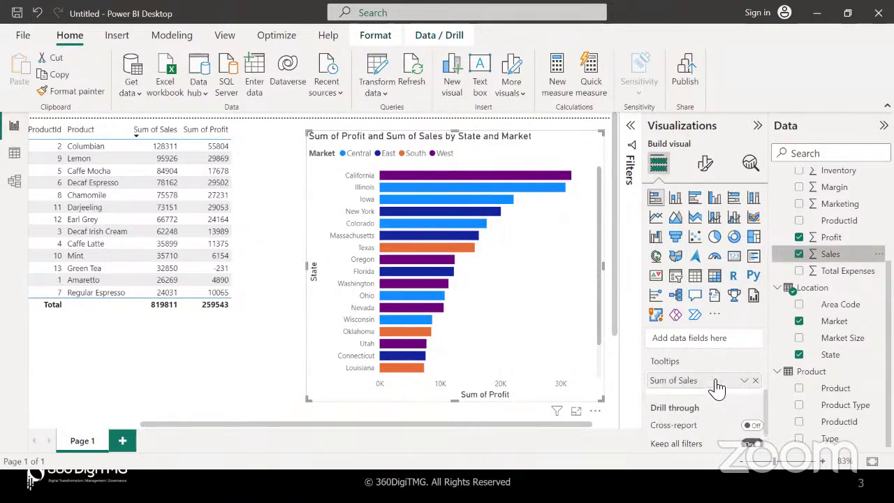
pyautogui.moveTo(529, 195)
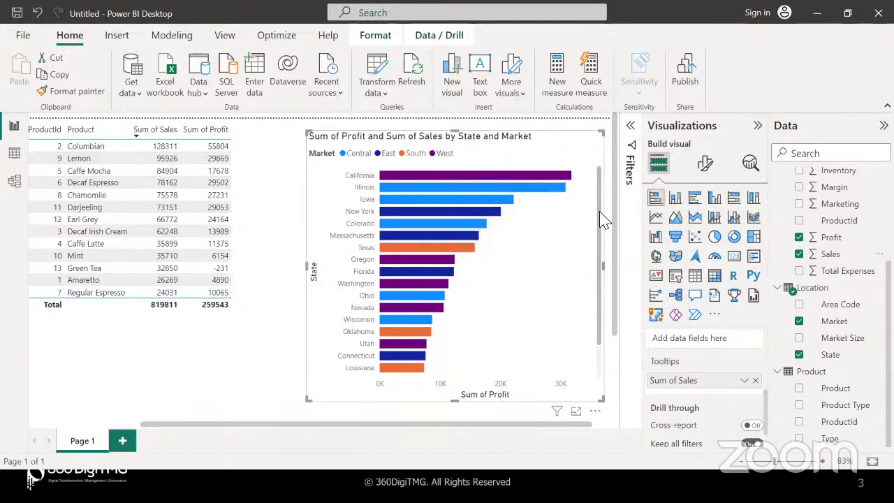
pyautogui.moveTo(604, 220); pyautogui.dragTo(496, 403)
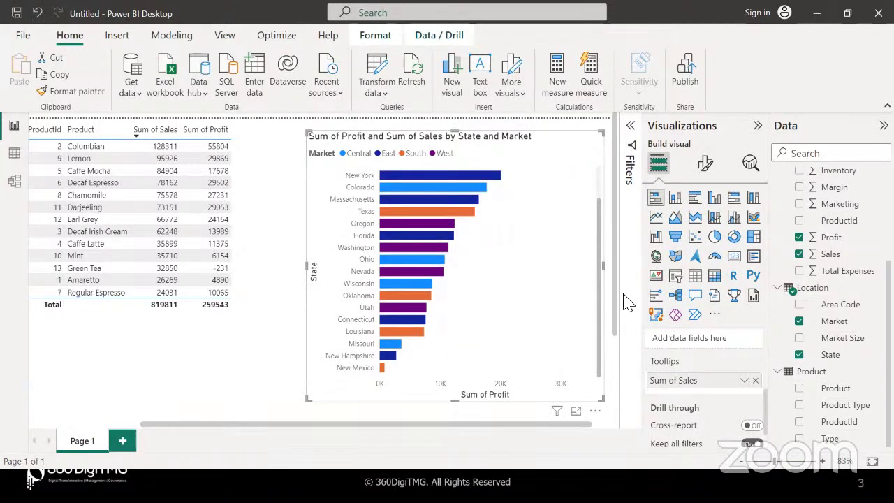
pyautogui.scroll(-1, 683, 433)
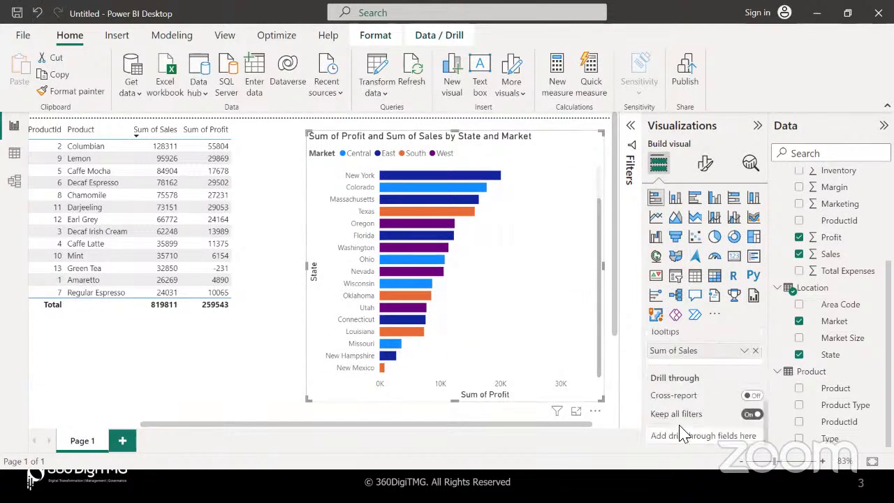
pyautogui.scroll(3, 681, 430)
pyautogui.scroll(2, 519, 244)
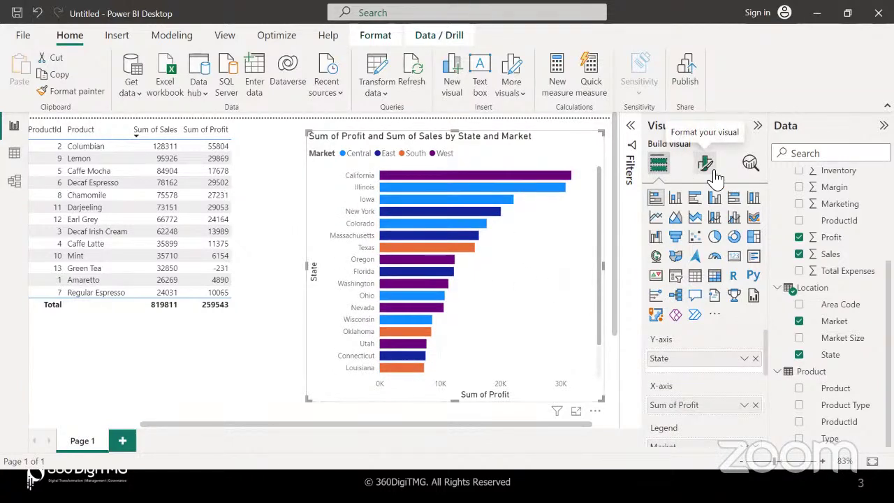
pyautogui.scroll(-1, 519, 257)
pyautogui.scroll(1, 519, 257)
# Switch the bar chart's Y-axis, X-axis and legend off and back on, one at a time, in the visual's formatting options.
pyautogui.click(705, 163)
pyautogui.click(705, 163)
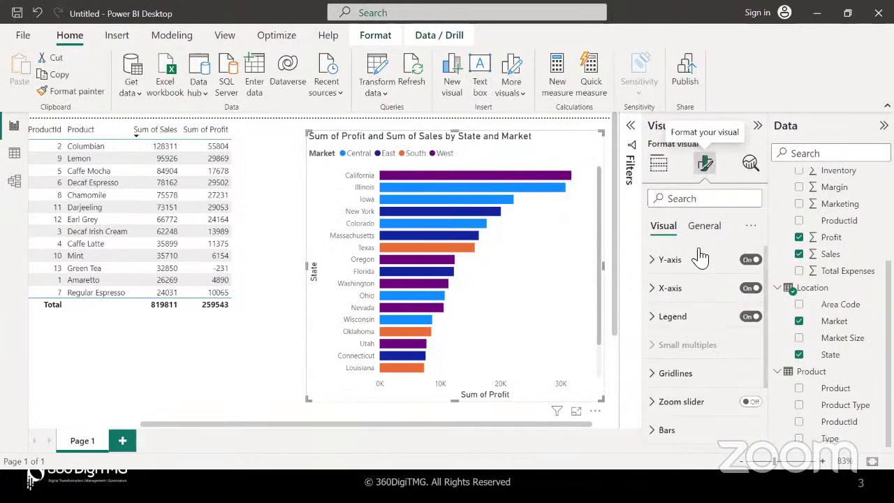
pyautogui.click(752, 260)
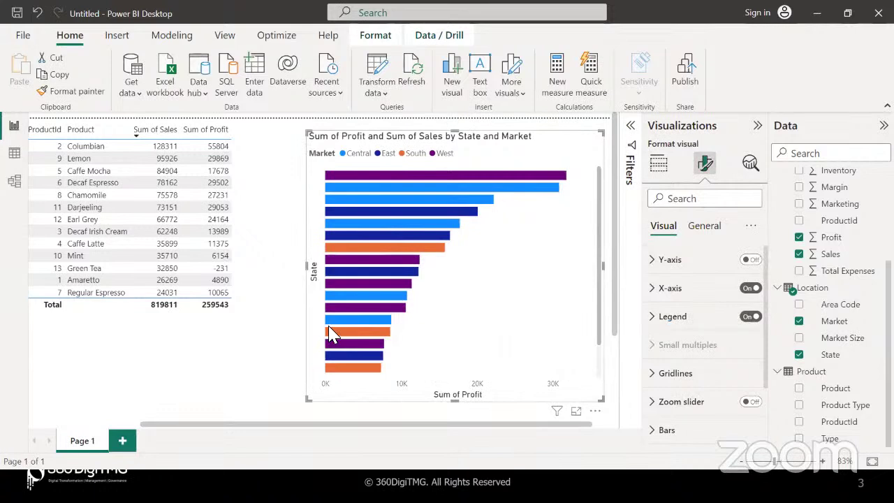
pyautogui.click(753, 259)
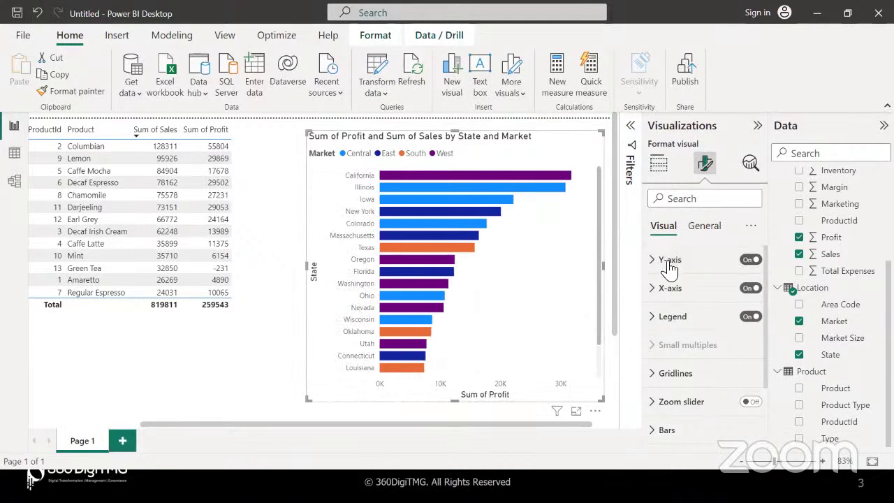
pyautogui.click(750, 289)
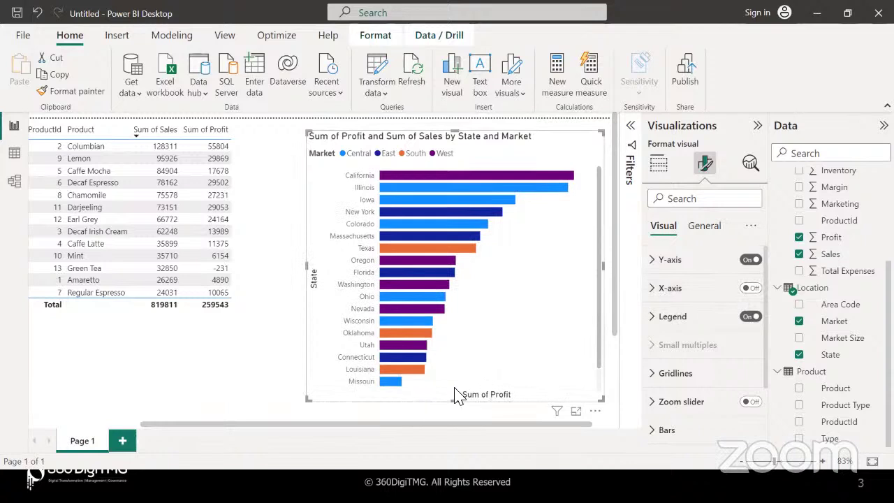
pyautogui.click(753, 290)
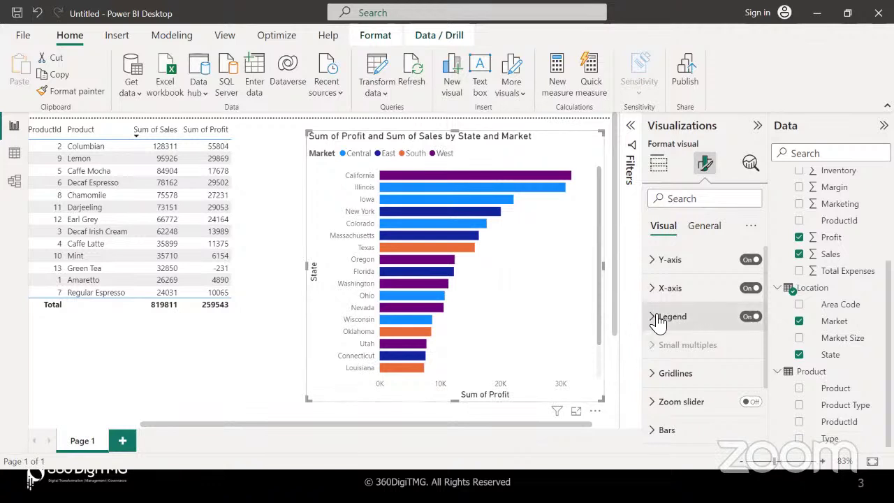
pyautogui.click(750, 317)
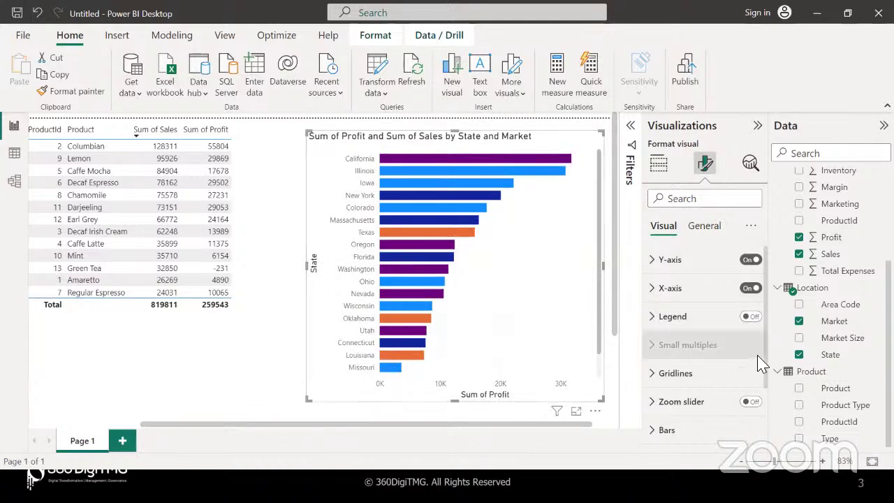
pyautogui.click(751, 318)
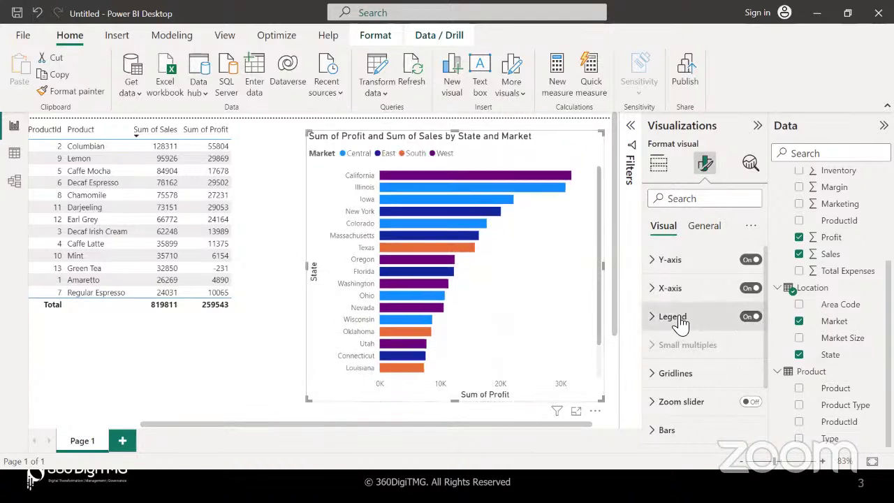
# Examine the Y-axis formatting options of the bar chart, including values font, color, maximum area width, axis position and title.
pyautogui.click(655, 264)
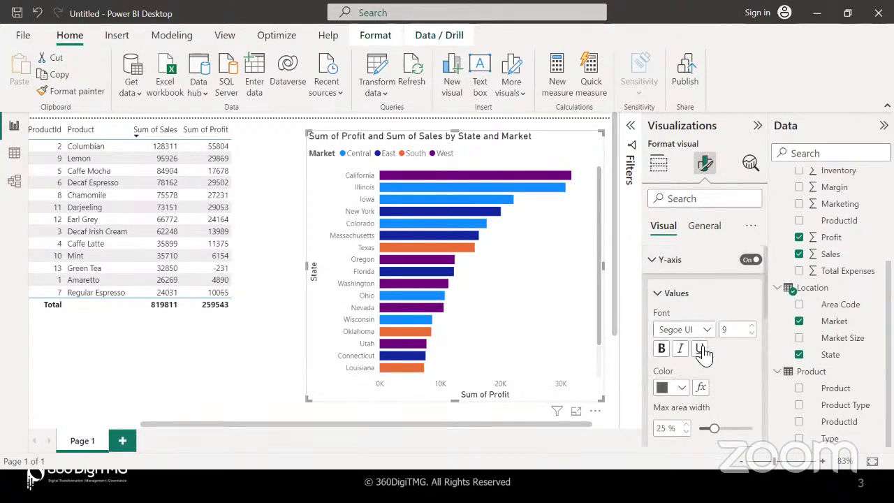
pyautogui.scroll(-1, 703, 353)
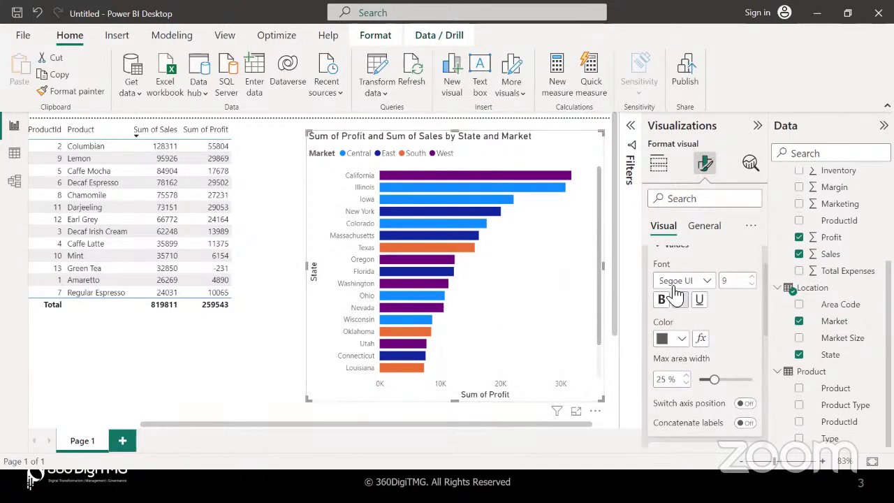
pyautogui.scroll(-2, 720, 334)
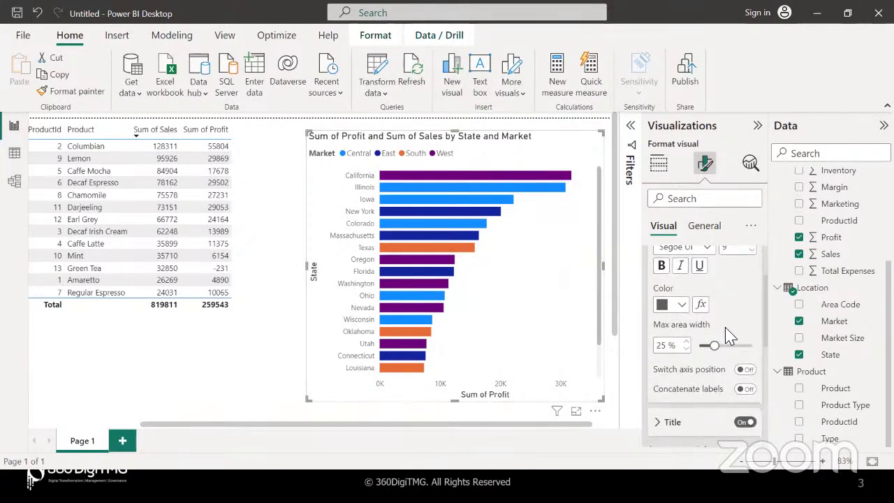
pyautogui.moveTo(714, 327)
pyautogui.mouseDown()
pyautogui.moveTo(735, 329)
pyautogui.moveTo(716, 330)
pyautogui.mouseUp()
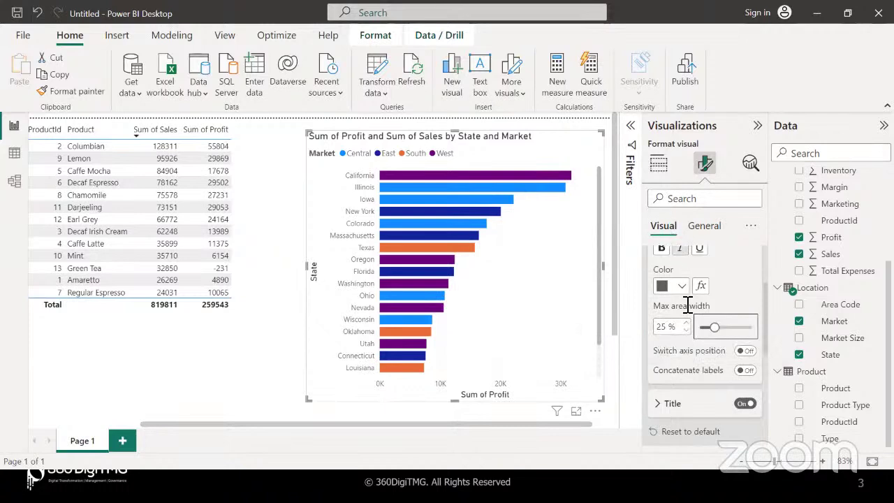
pyautogui.scroll(3, 686, 312)
pyautogui.scroll(-4, 686, 312)
pyautogui.scroll(4, 687, 312)
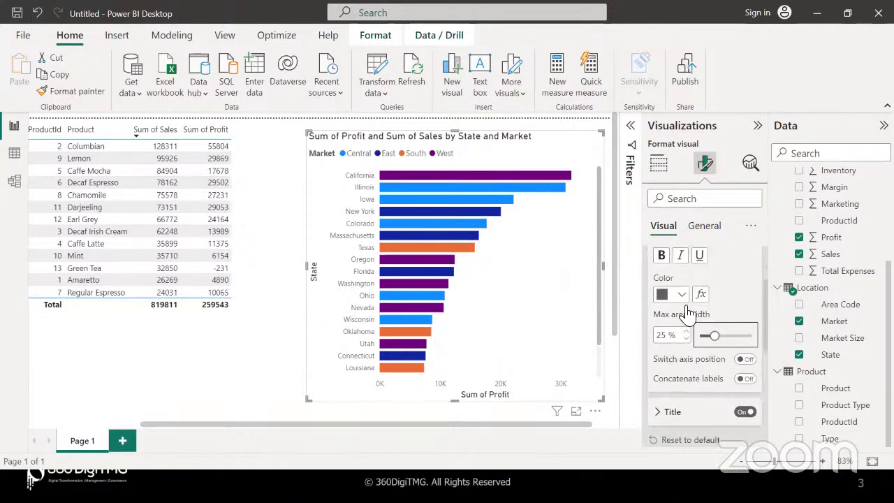
pyautogui.click(658, 293)
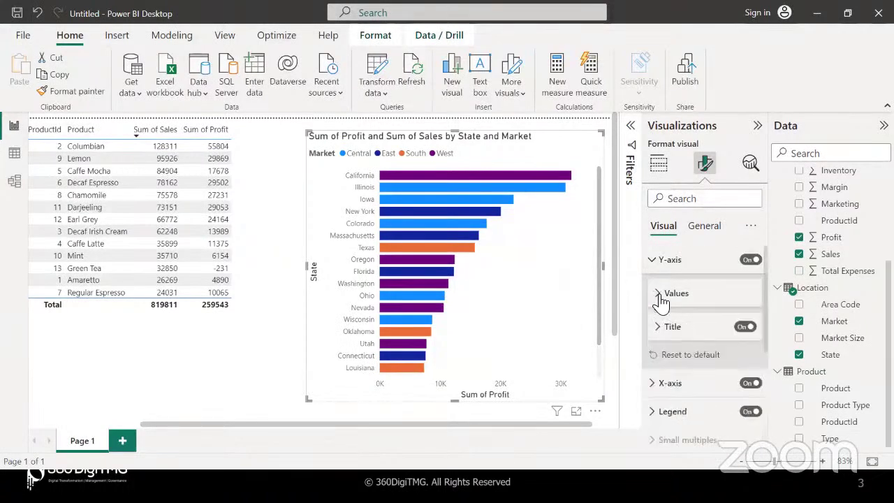
pyautogui.click(654, 259)
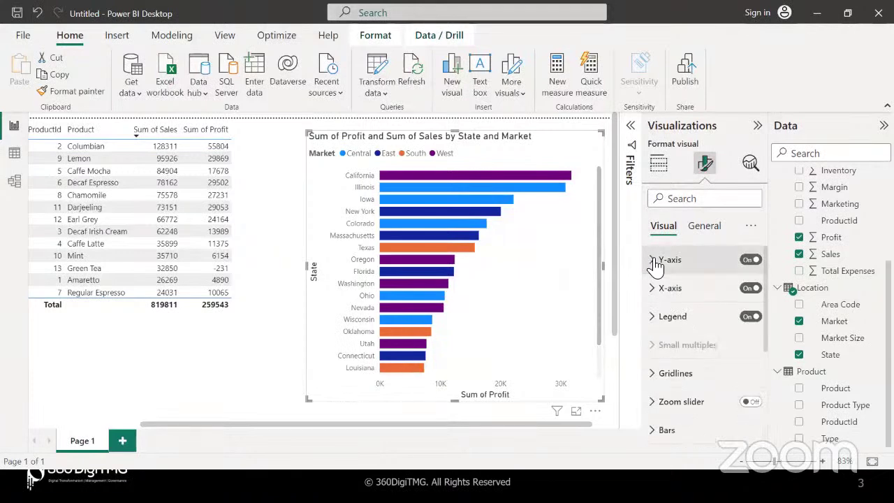
# Set the bar chart's legend position to Top center and change it to Bottom center.
pyautogui.click(657, 324)
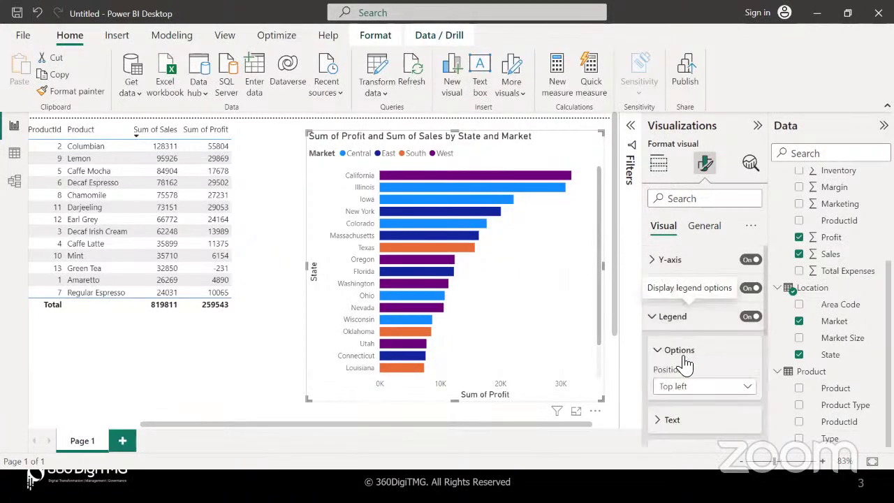
pyautogui.scroll(-3, 685, 369)
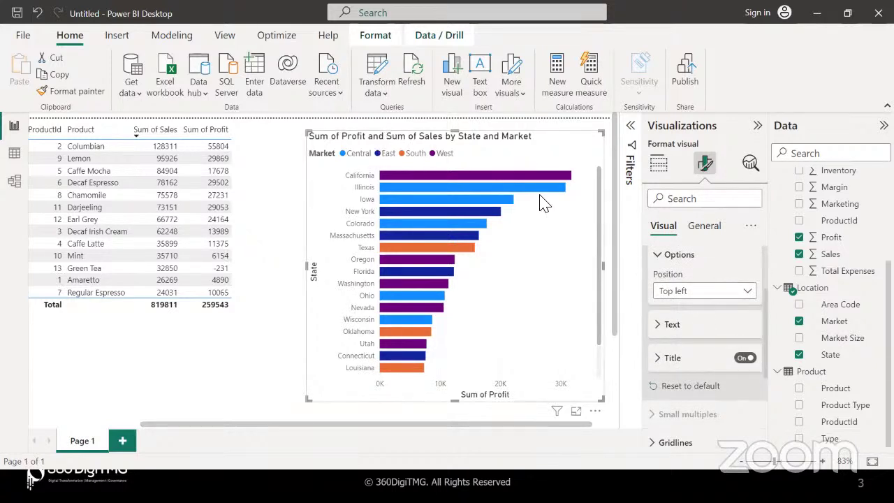
pyautogui.click(712, 291)
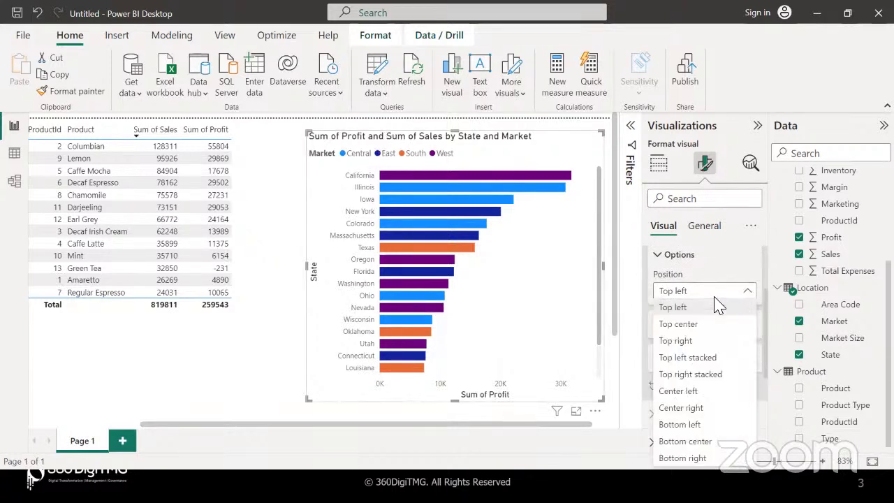
pyautogui.click(690, 329)
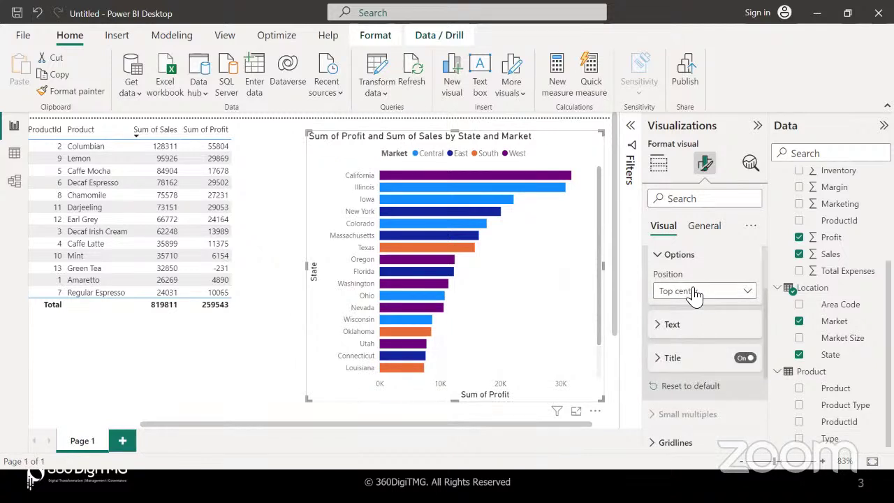
pyautogui.click(695, 293)
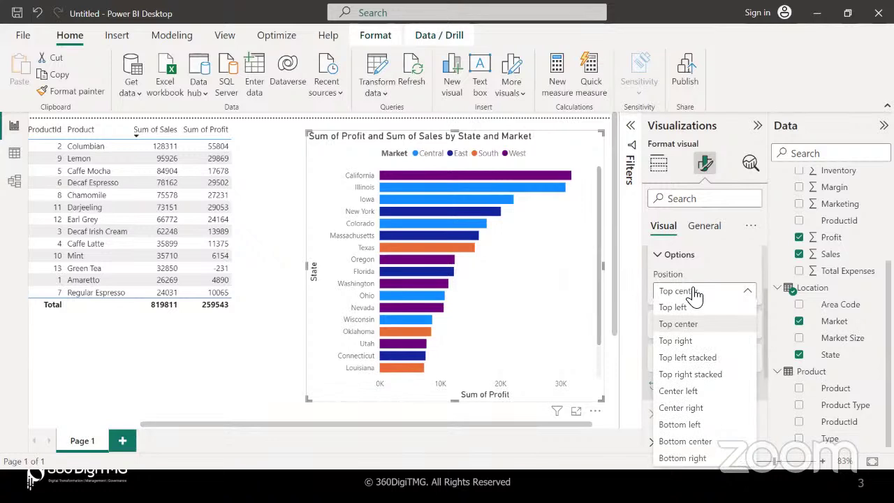
pyautogui.click(685, 441)
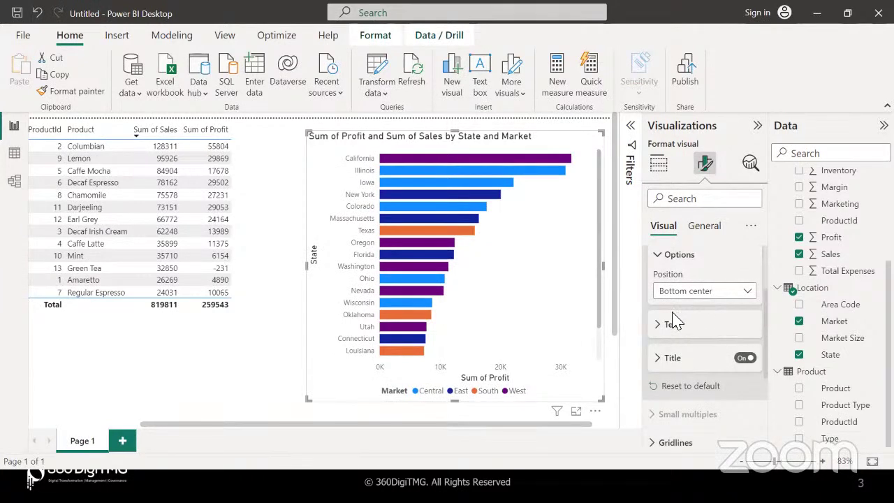
# Review the legend's text formatting options and switch the legend title off and back on.
pyautogui.click(659, 327)
pyautogui.scroll(-3, 699, 410)
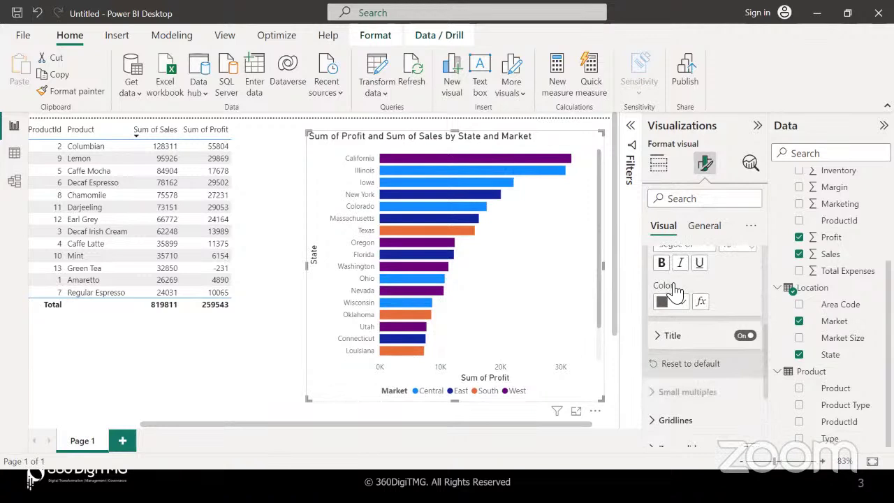
pyautogui.scroll(1, 676, 286)
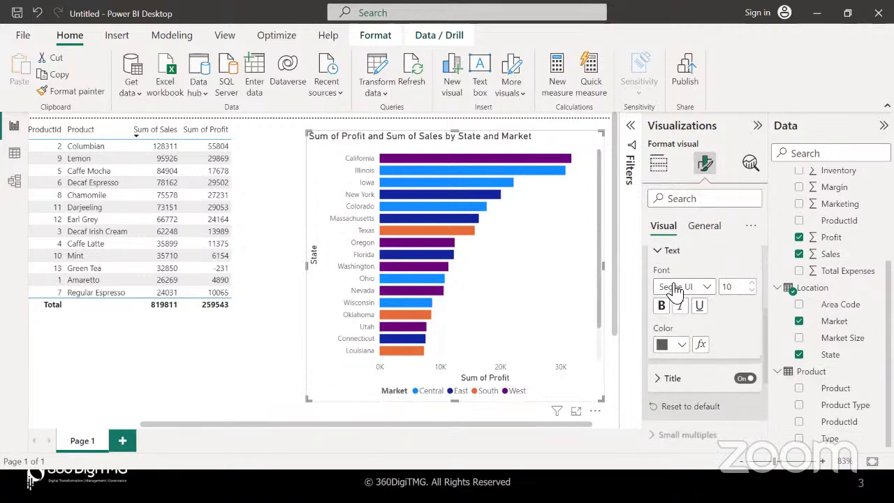
pyautogui.click(744, 379)
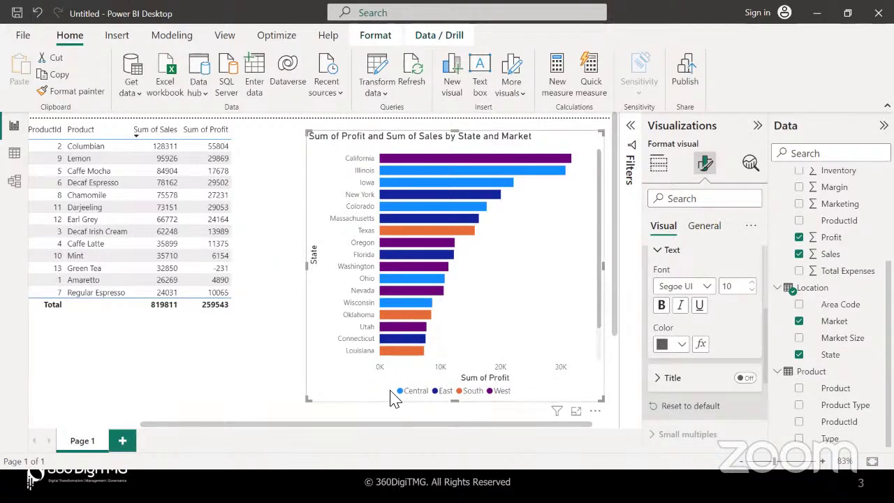
pyautogui.click(746, 378)
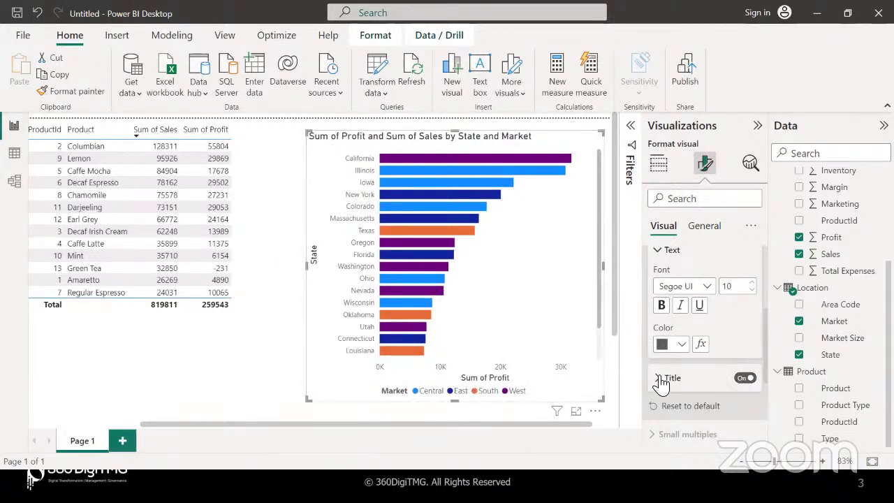
pyautogui.scroll(-2, 660, 382)
pyautogui.scroll(2, 681, 318)
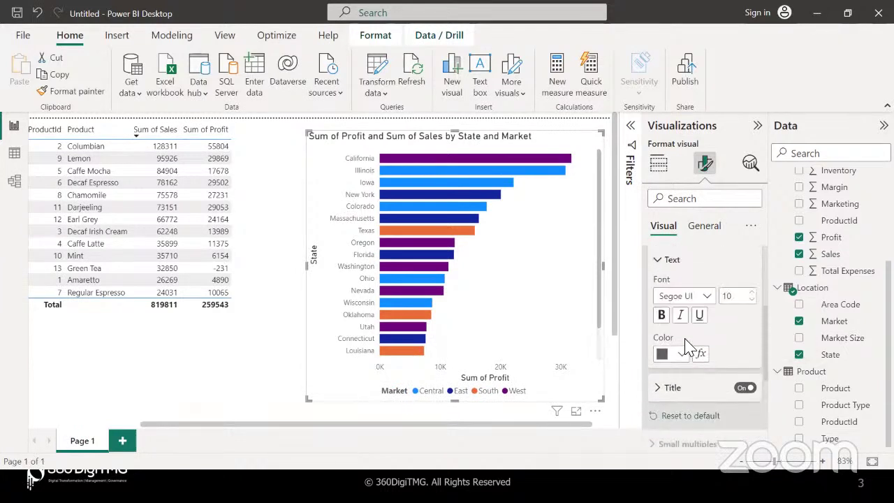
# Reset the bar chart's legend formatting to default and collapse the legend settings.
pyautogui.click(685, 414)
pyautogui.scroll(2, 688, 286)
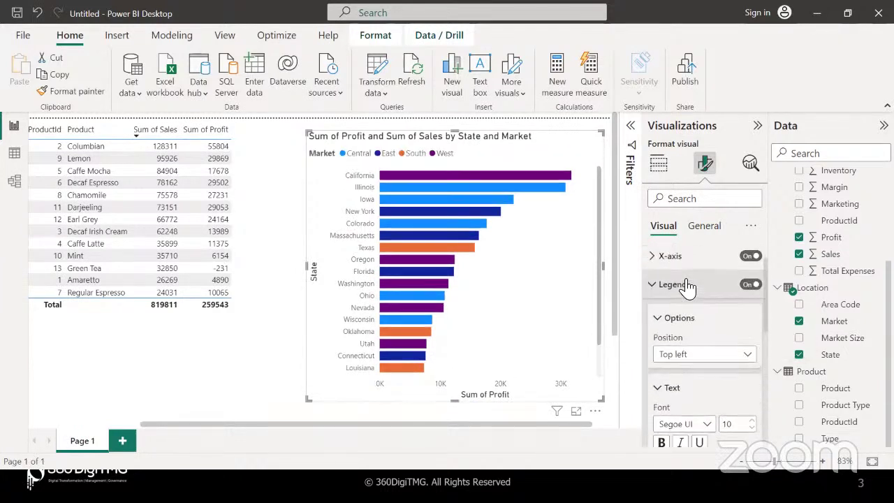
pyautogui.click(671, 284)
# Change the bar colors of the Central market to light blue and the East market to pink.
pyautogui.scroll(-1, 684, 354)
pyautogui.scroll(-1, 681, 349)
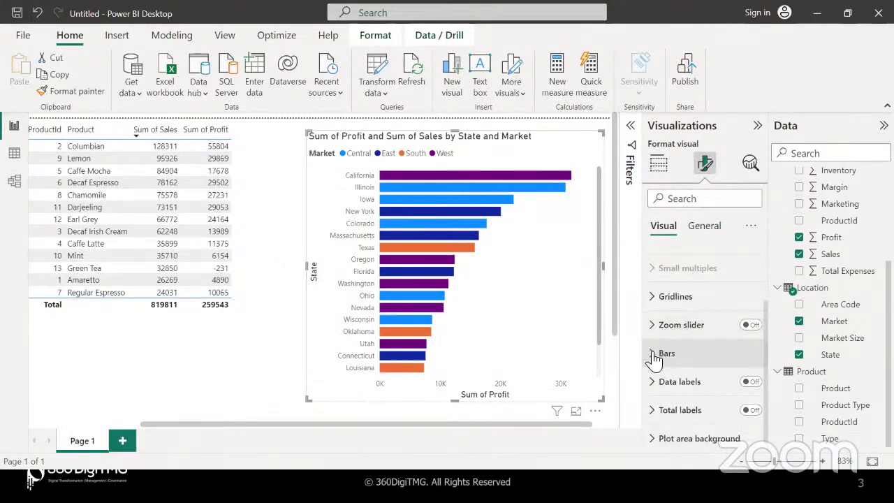
pyautogui.click(655, 358)
pyautogui.scroll(-3, 689, 393)
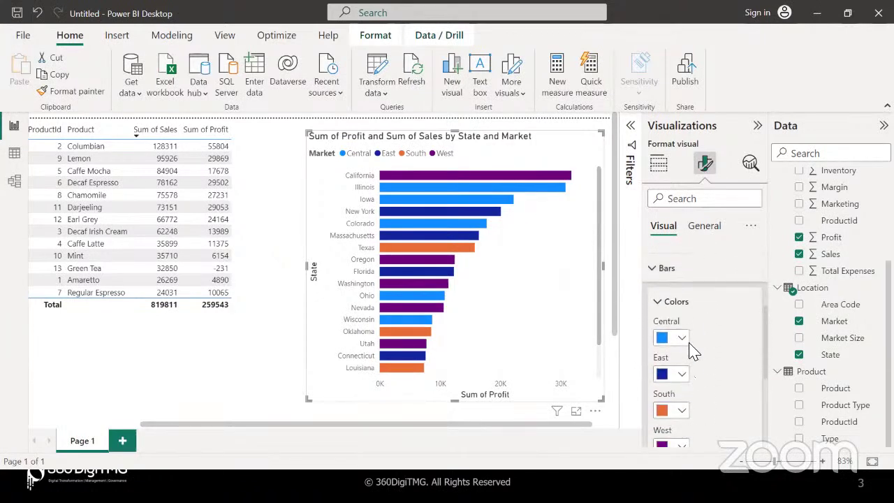
pyautogui.scroll(-1, 688, 363)
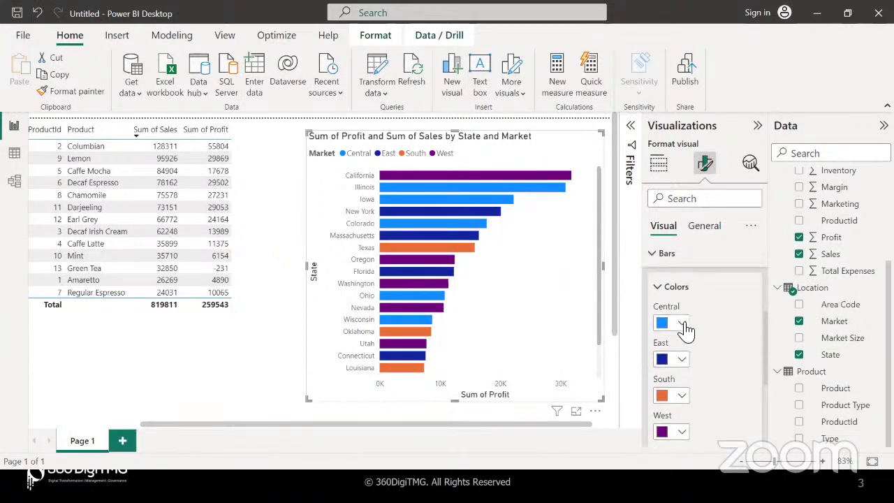
pyautogui.click(681, 323)
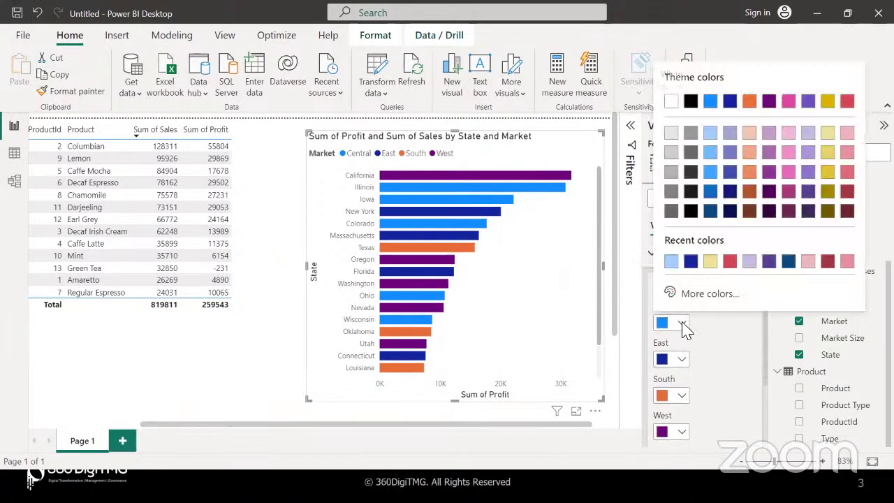
pyautogui.click(671, 262)
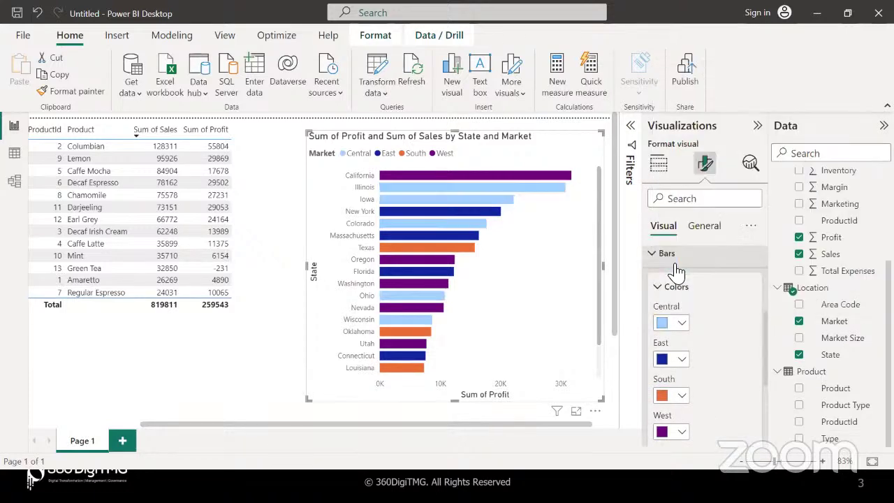
pyautogui.click(682, 360)
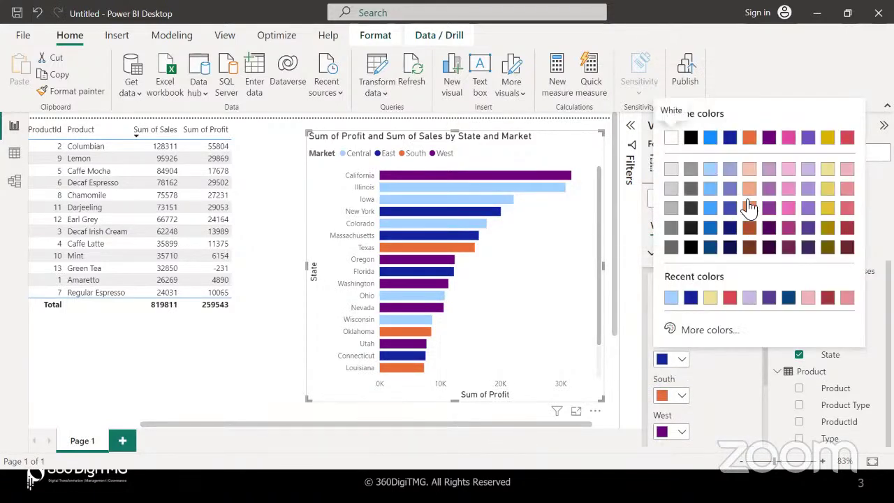
pyautogui.click(788, 189)
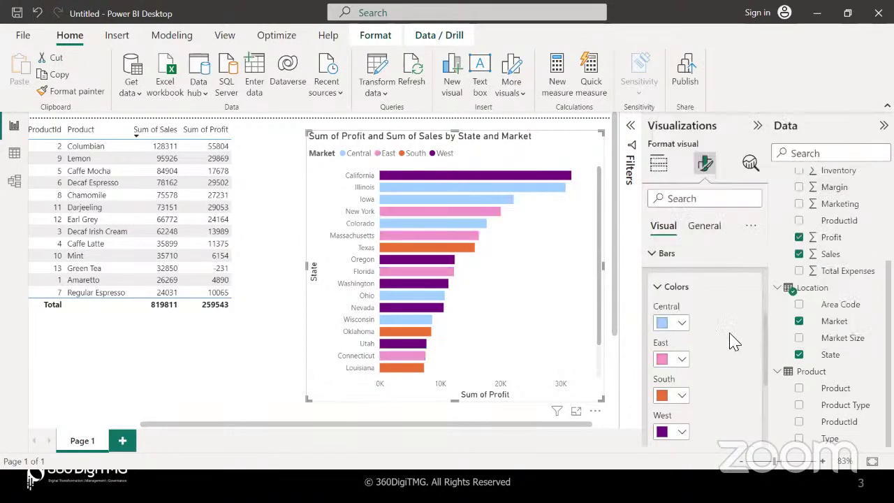
# Change the bar colors of the South market to light yellow and the West market to gray.
pyautogui.click(683, 395)
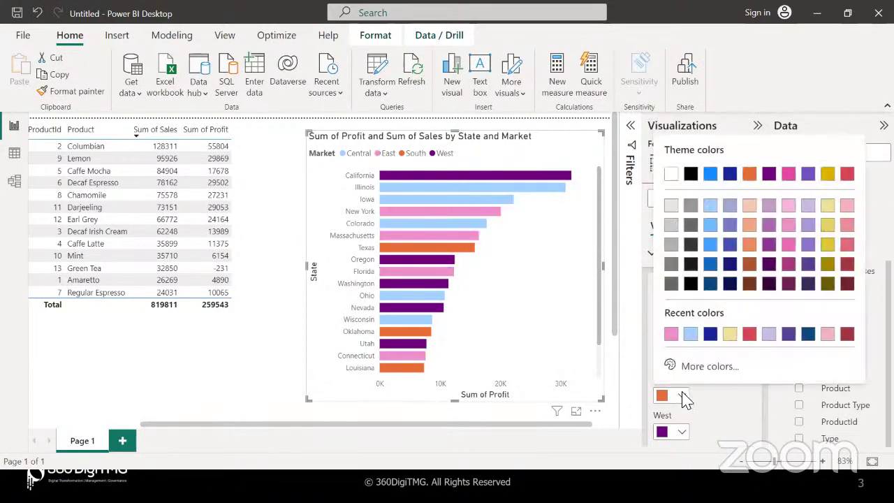
pyautogui.click(827, 225)
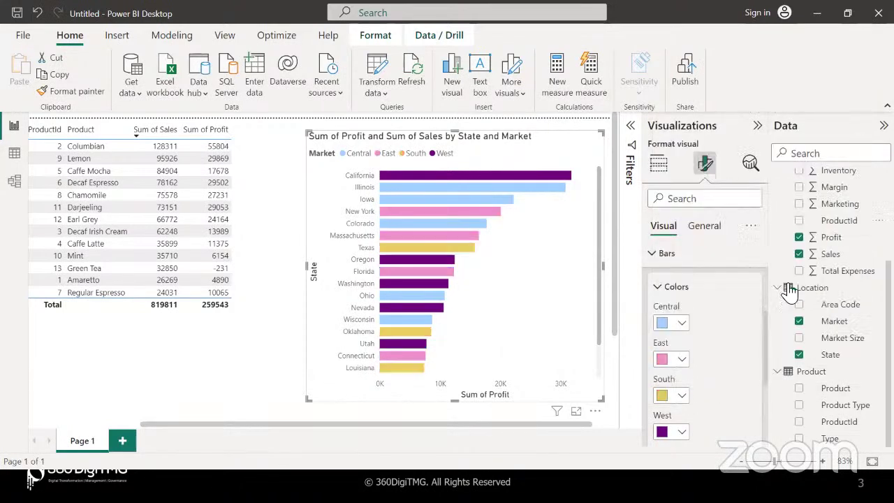
pyautogui.click(682, 433)
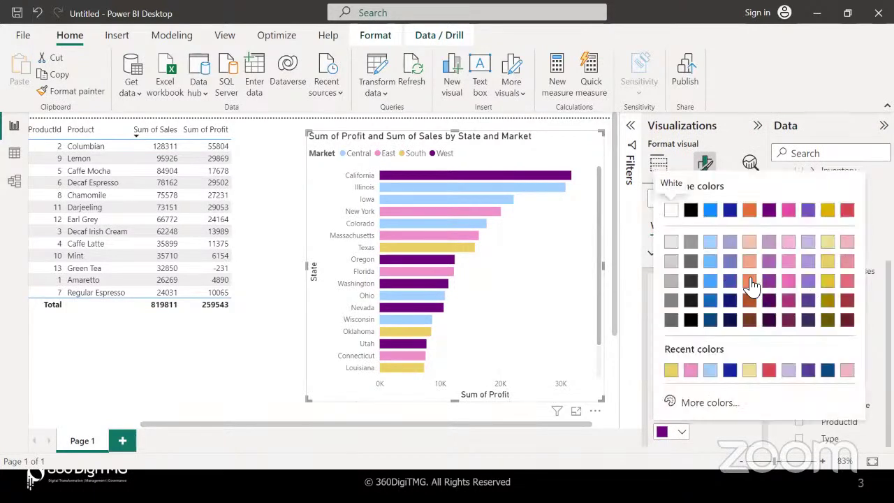
pyautogui.click(671, 286)
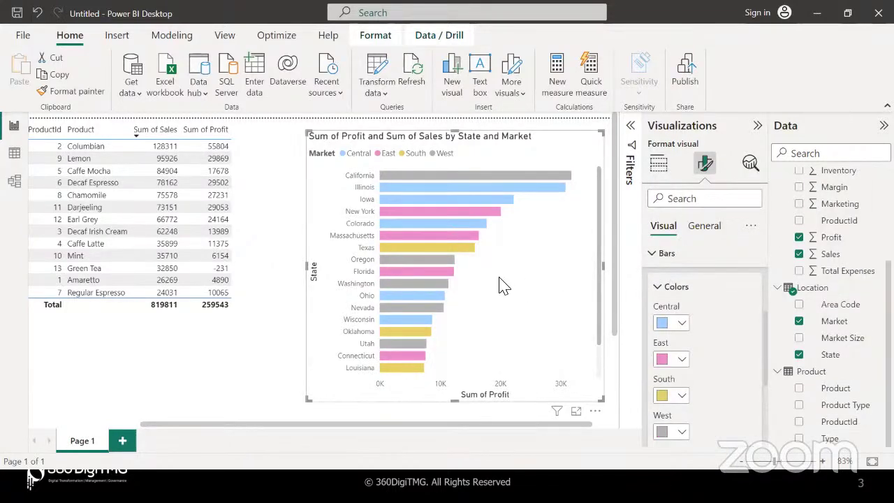
# Raise the inner padding between the bars to 40 px and reduce it to 29 px.
pyautogui.scroll(-3, 722, 391)
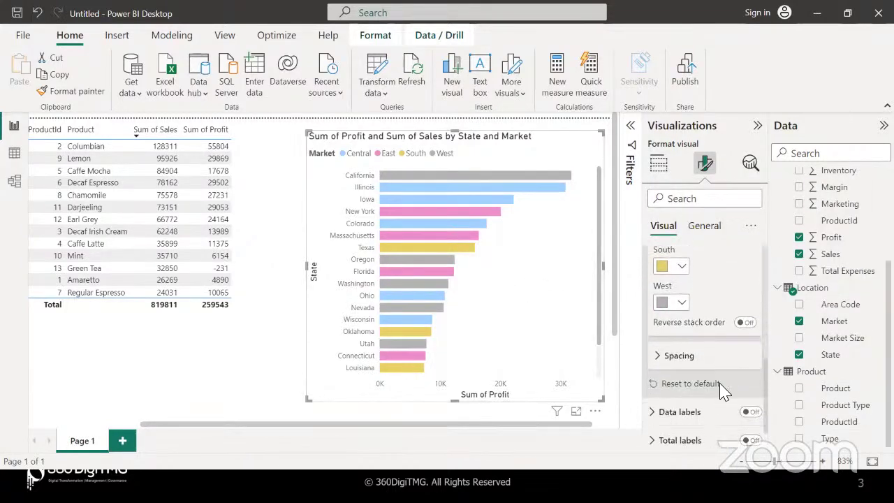
pyautogui.scroll(-1, 722, 391)
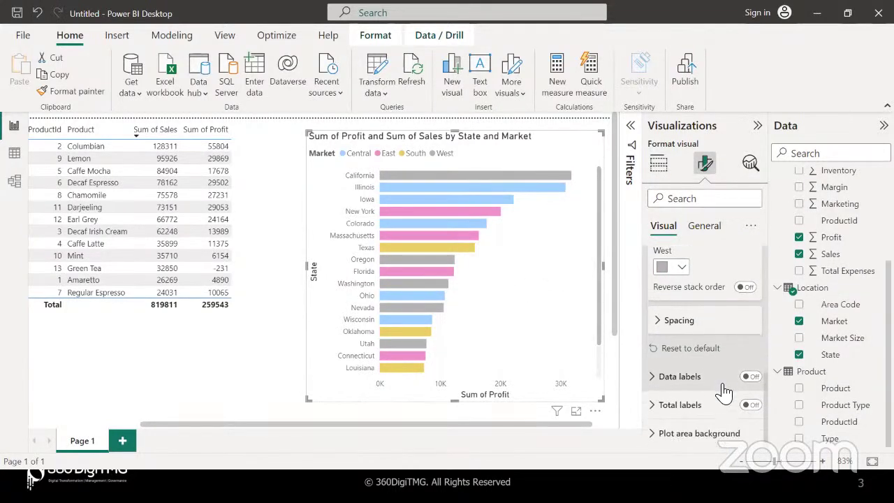
pyautogui.click(662, 325)
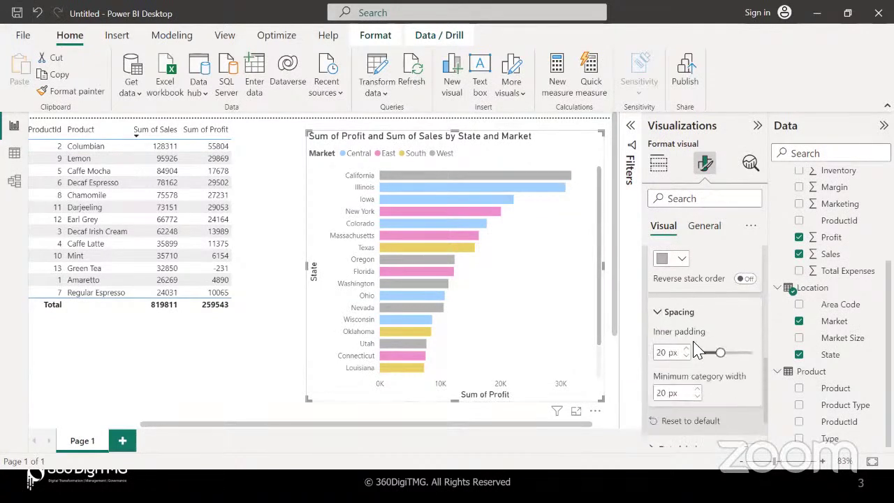
pyautogui.scroll(-1, 698, 346)
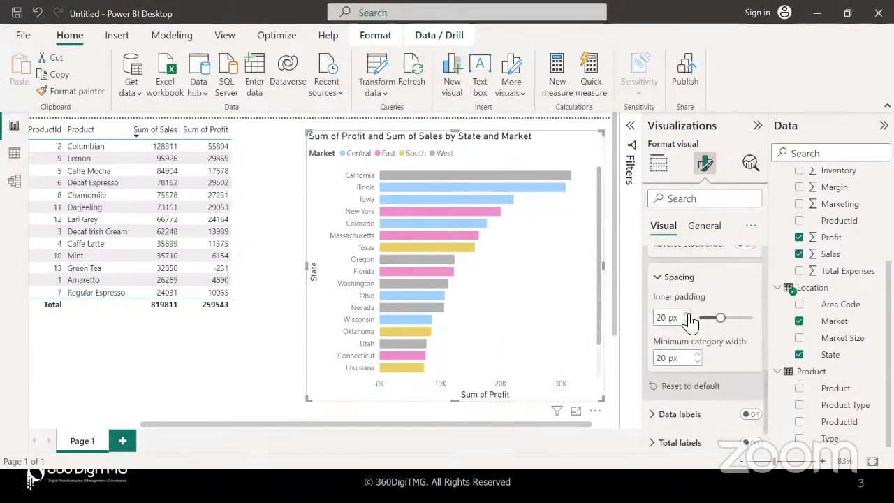
pyautogui.scroll(9, 690, 319)
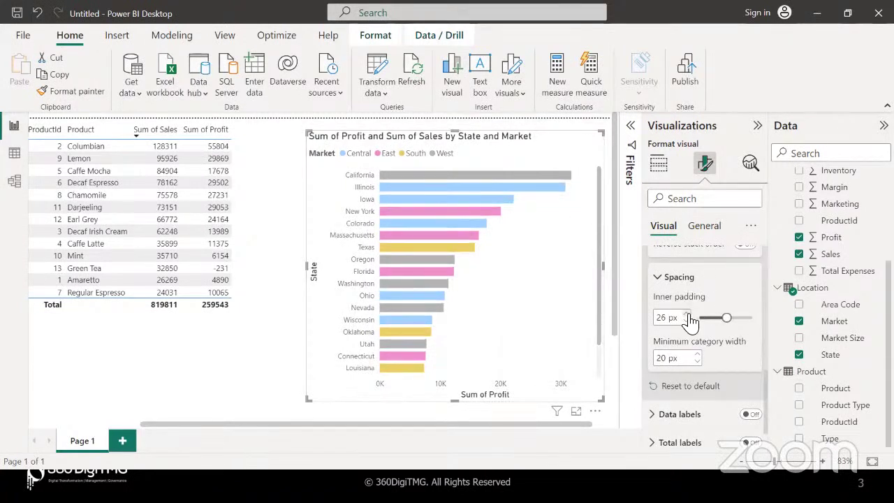
pyautogui.scroll(9, 690, 319)
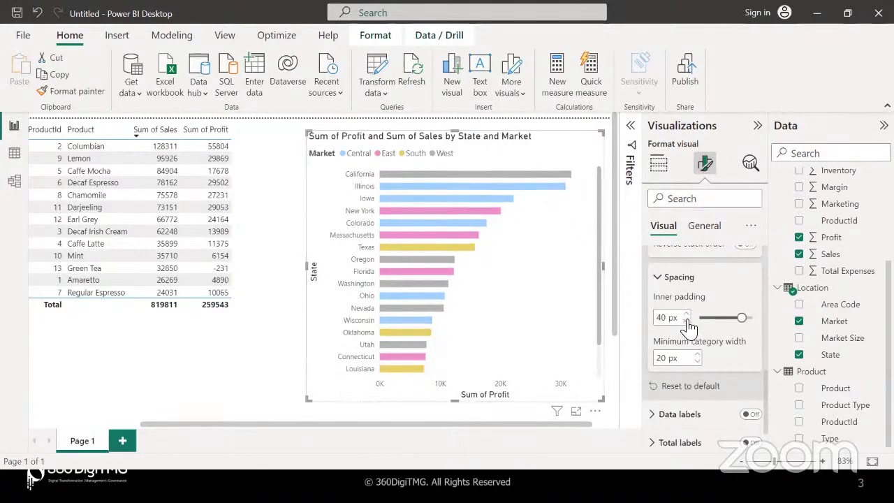
pyautogui.scroll(-9, 689, 326)
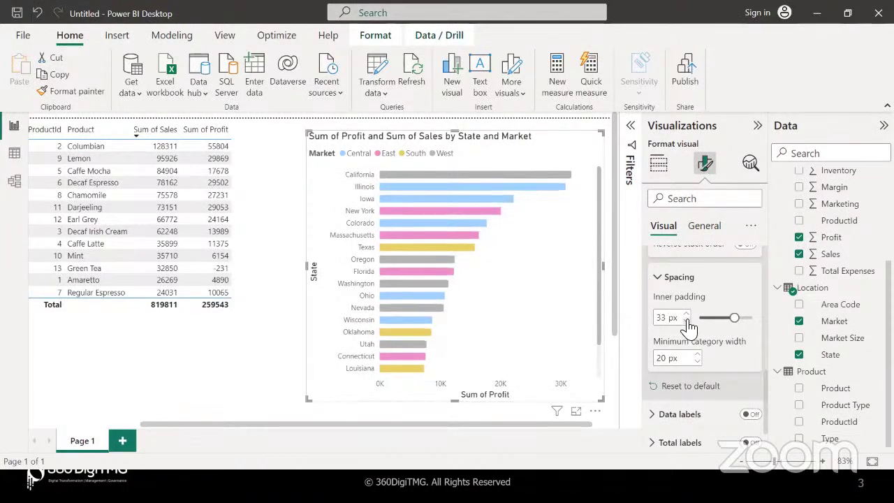
pyautogui.scroll(-3, 689, 322)
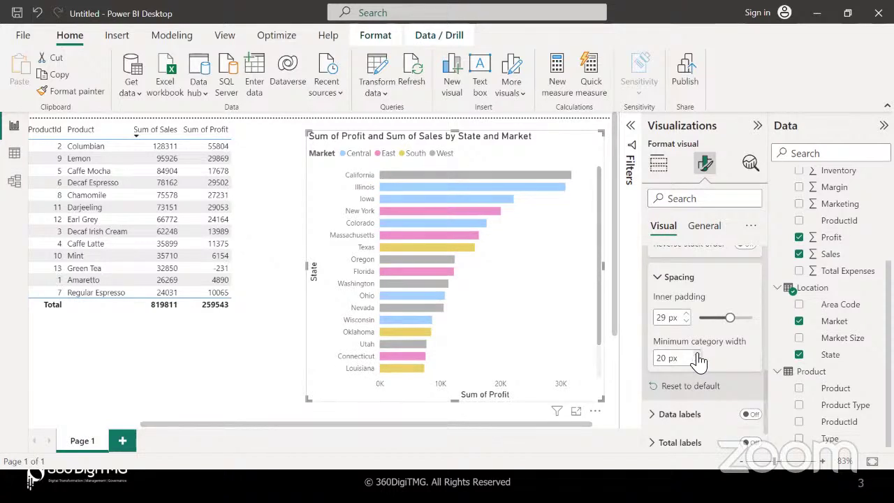
# Raise the bars' minimum category width to 28 px and bring it back to 20 px.
pyautogui.scroll(6, 698, 360)
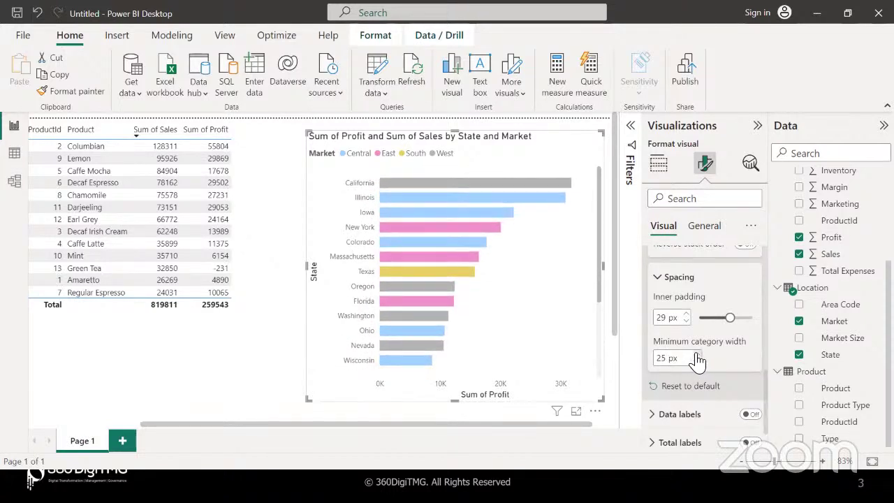
pyautogui.scroll(1, 699, 360)
pyautogui.scroll(1, 698, 360)
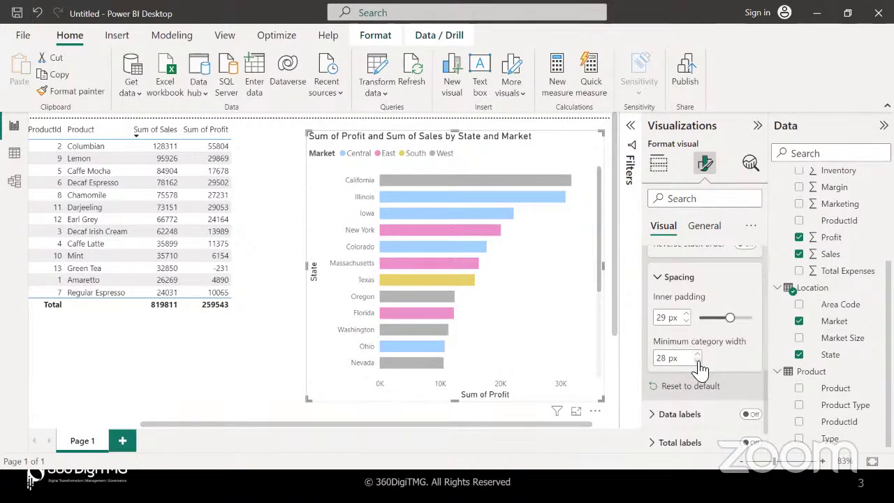
pyautogui.scroll(-6, 700, 369)
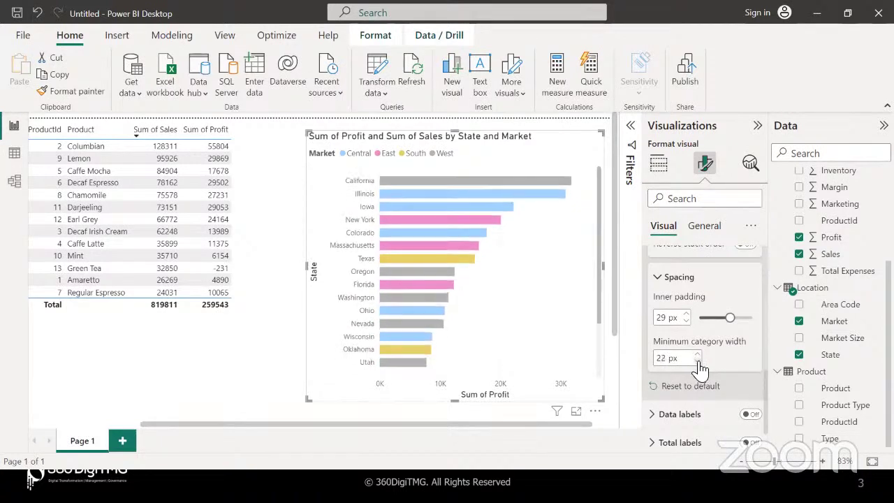
pyautogui.scroll(-2, 698, 363)
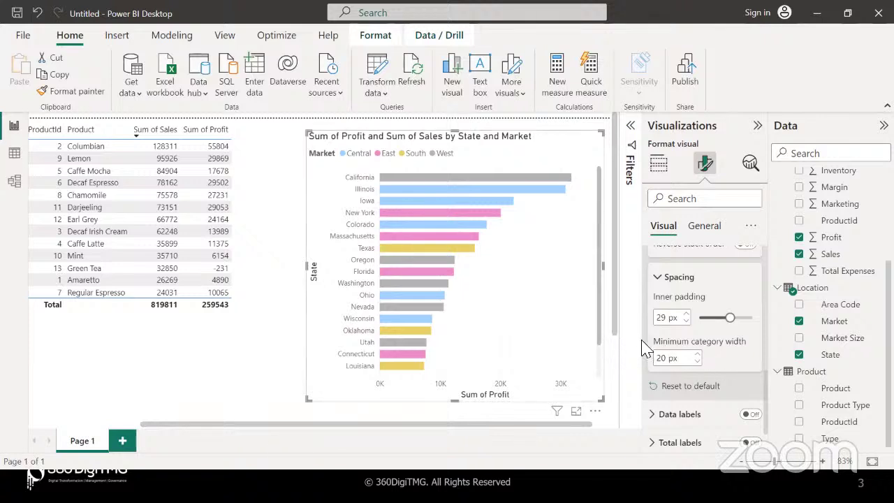
# Turn on the bar chart's data labels and check which series their settings can apply to.
pyautogui.click(656, 415)
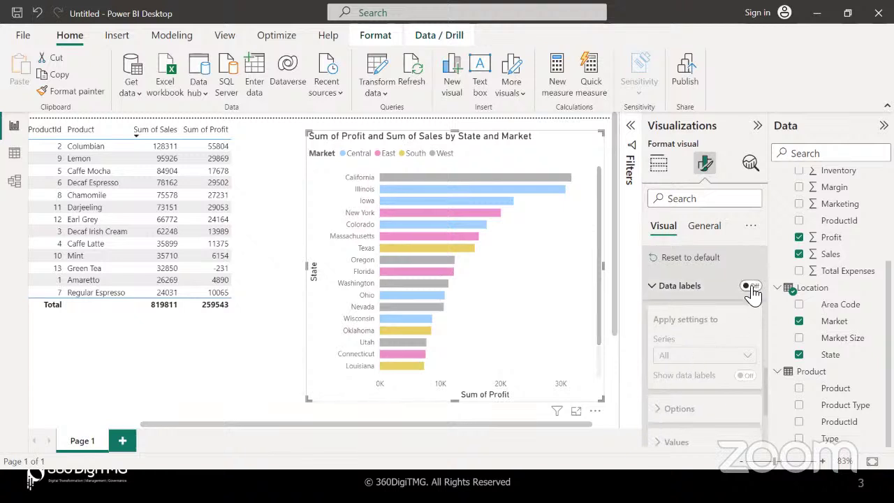
pyautogui.click(750, 286)
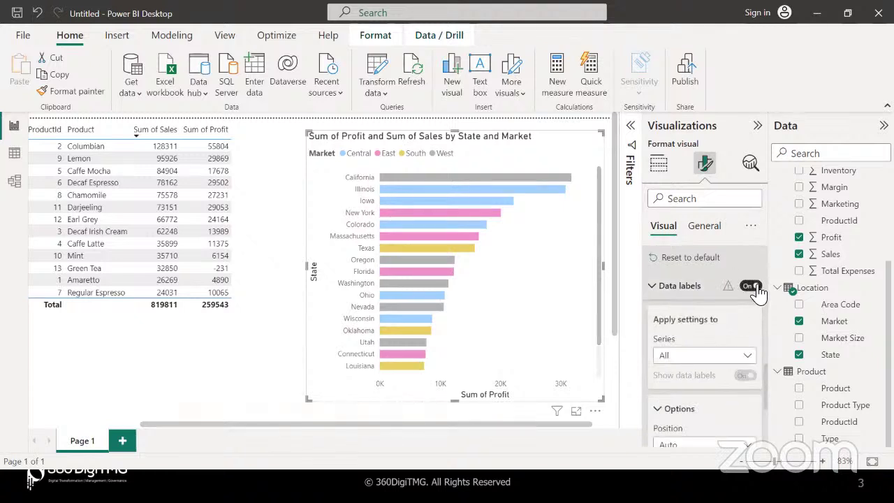
pyautogui.click(691, 366)
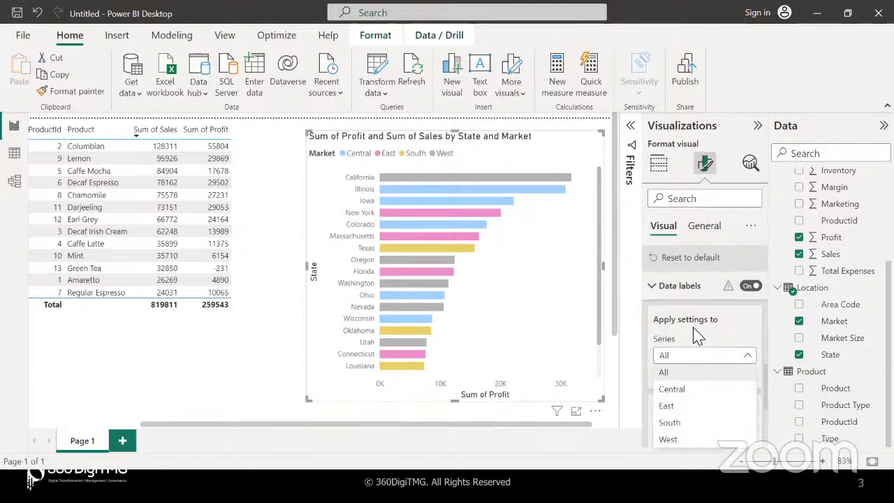
pyautogui.click(695, 335)
# Look through the bar chart's visual formatting sections, from the axes and legend to the bars and data labels.
pyautogui.scroll(-2, 695, 335)
pyautogui.scroll(5, 695, 335)
pyautogui.scroll(1, 695, 335)
pyautogui.scroll(-2, 695, 335)
pyautogui.scroll(6, 695, 335)
pyautogui.scroll(-5, 695, 335)
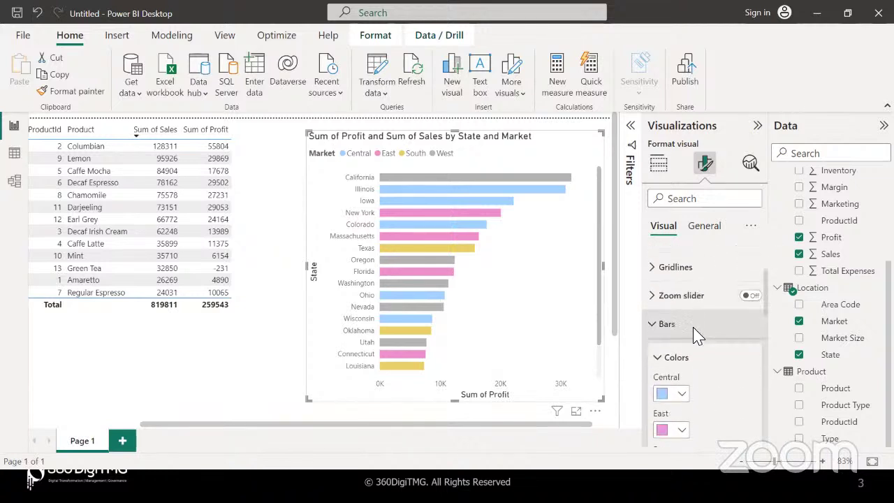
pyautogui.scroll(6, 695, 335)
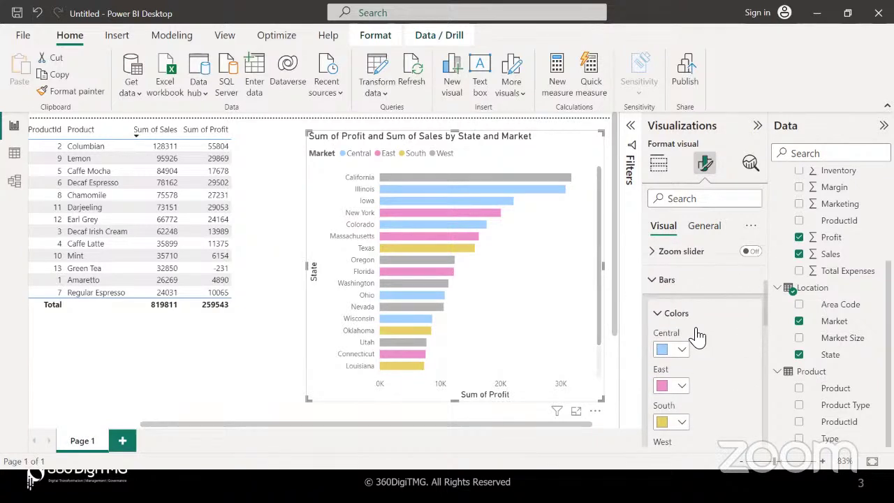
pyautogui.scroll(-5, 697, 335)
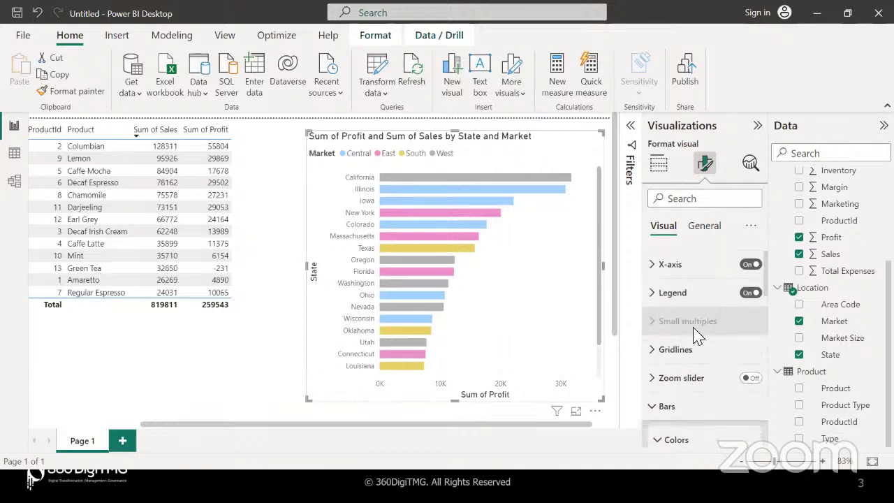
pyautogui.scroll(-4, 697, 336)
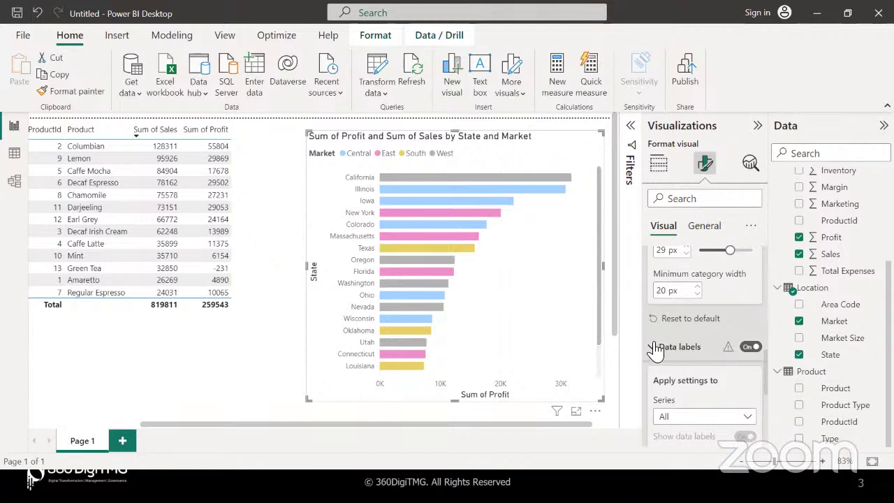
# Check the data labels warning and widen the bar chart up to the edge of the product table.
pyautogui.click(655, 347)
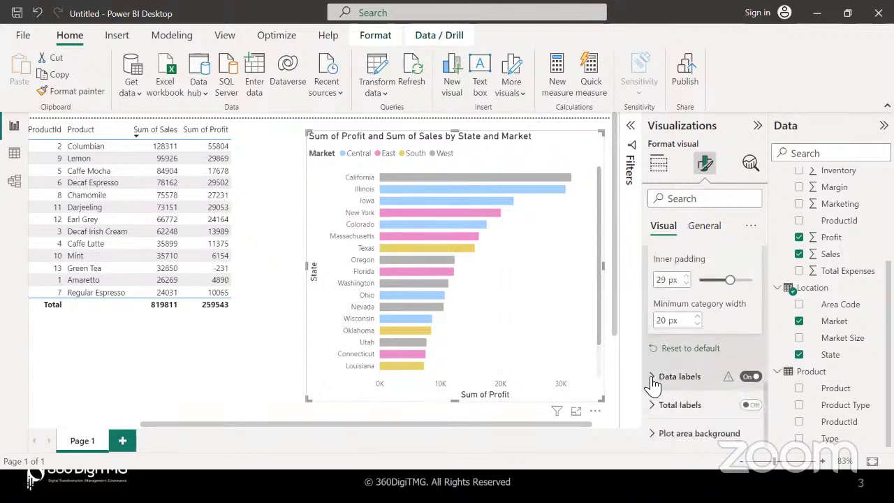
pyautogui.click(653, 383)
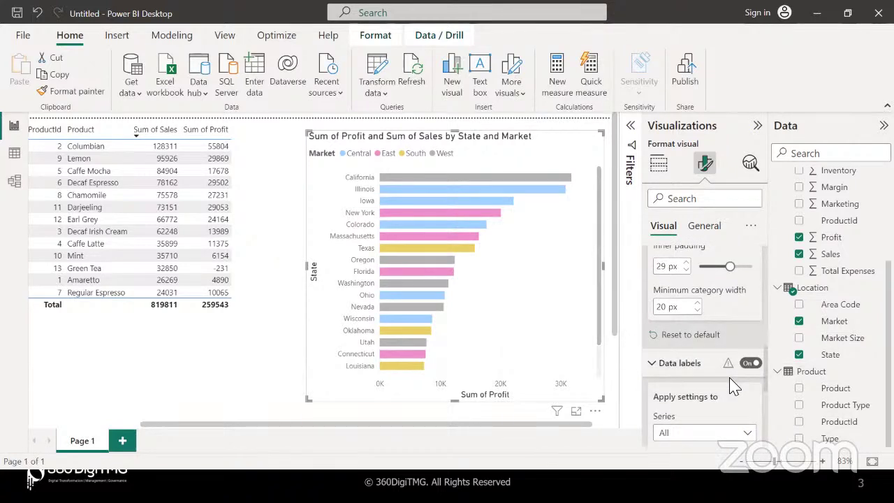
pyautogui.scroll(-2, 733, 388)
pyautogui.moveTo(730, 278)
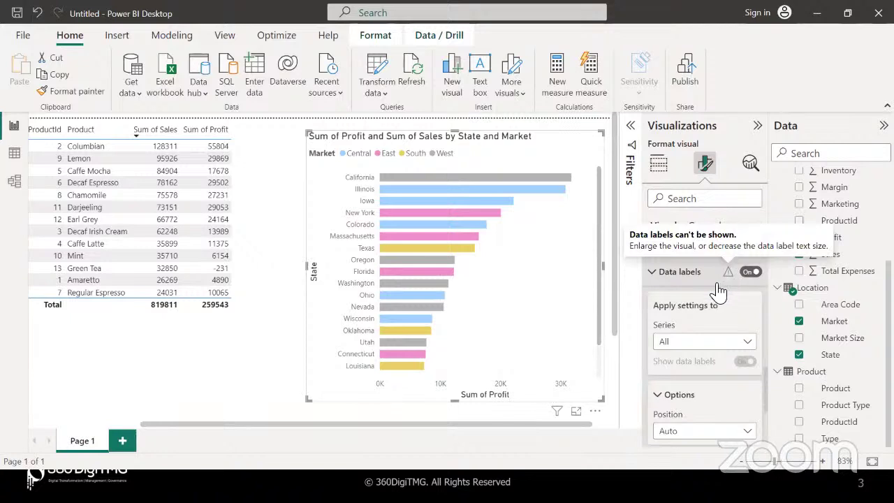
pyautogui.click(745, 344)
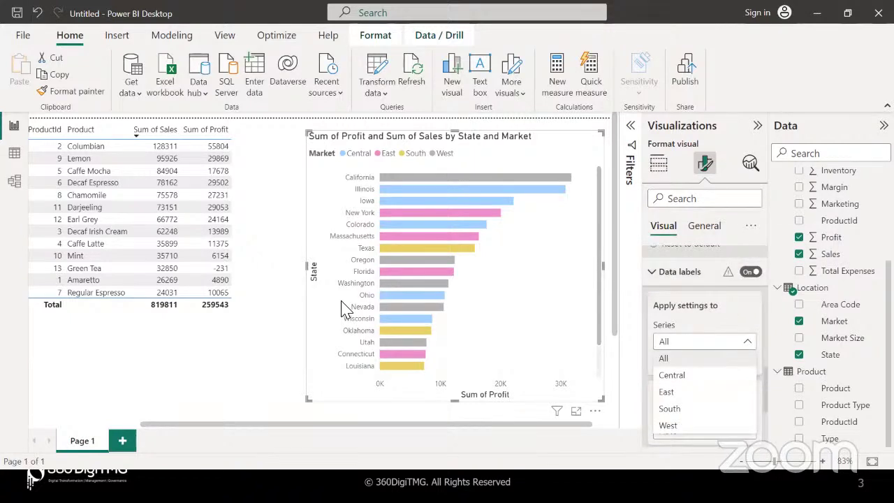
pyautogui.moveTo(310, 271); pyautogui.dragTo(236, 254)
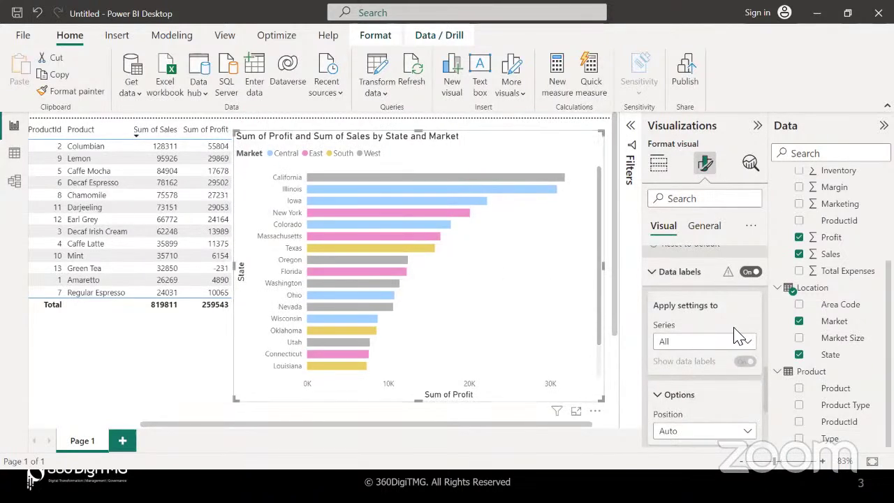
# Turn the data labels off and on again, and apply their settings to the Central series with its labels shown.
pyautogui.click(749, 273)
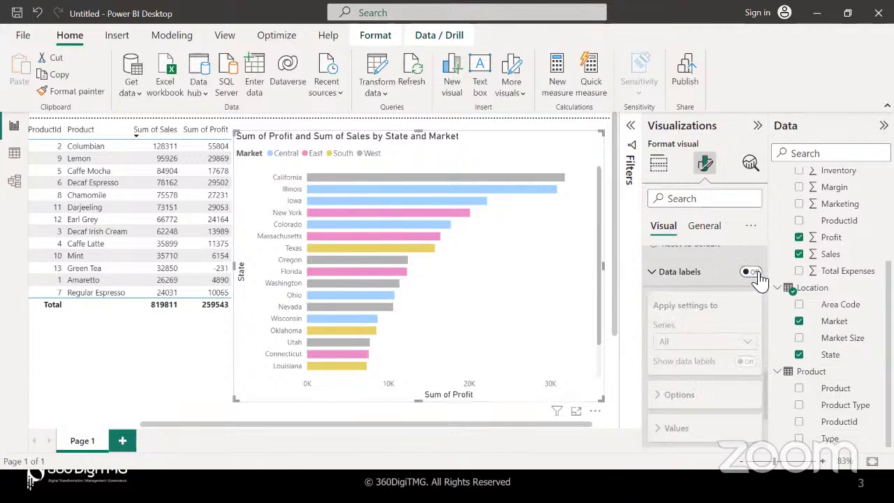
pyautogui.click(757, 273)
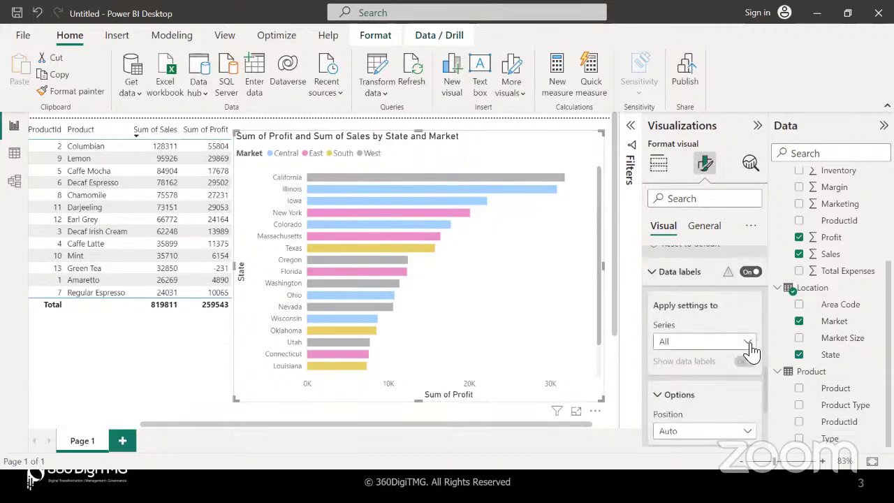
pyautogui.click(748, 342)
pyautogui.click(695, 381)
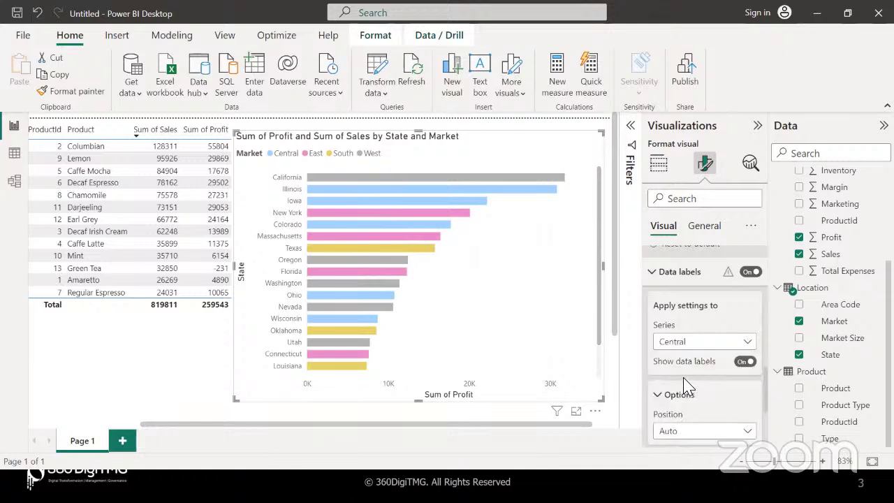
pyautogui.click(746, 363)
pyautogui.click(755, 365)
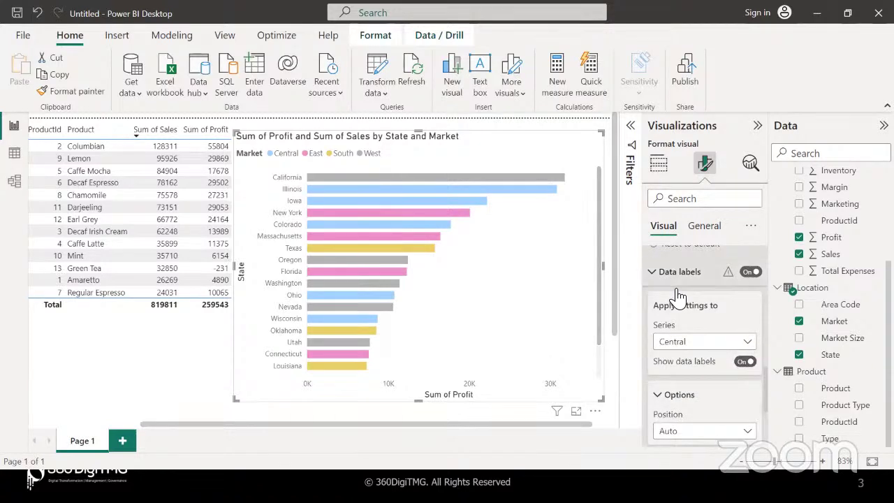
# Try to browse for an image file for the chart's plot area background.
pyautogui.click(652, 271)
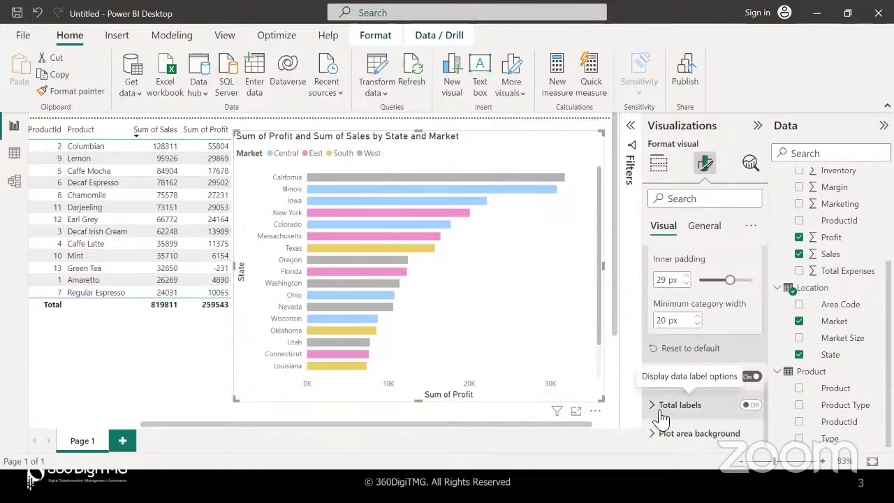
pyautogui.click(653, 434)
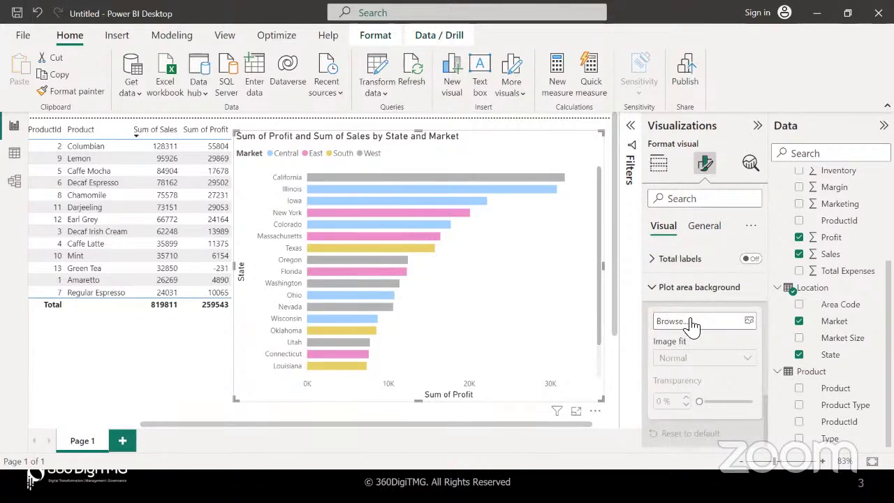
pyautogui.click(690, 326)
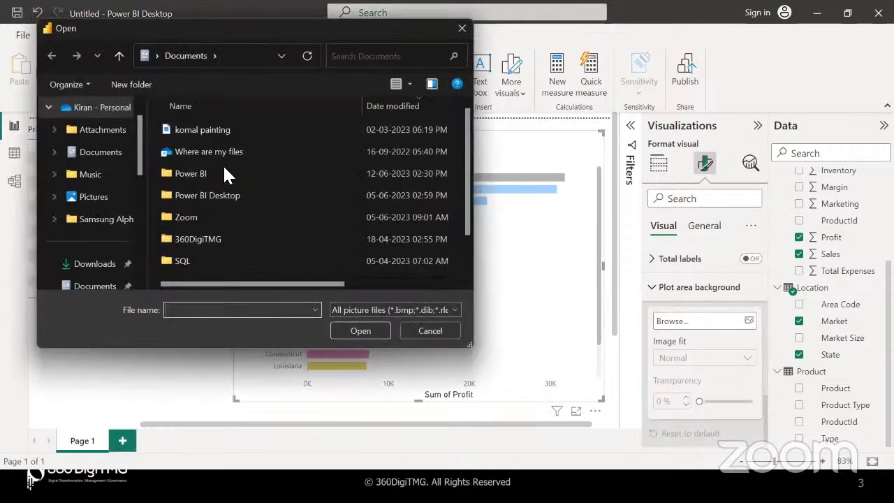
pyautogui.click(423, 331)
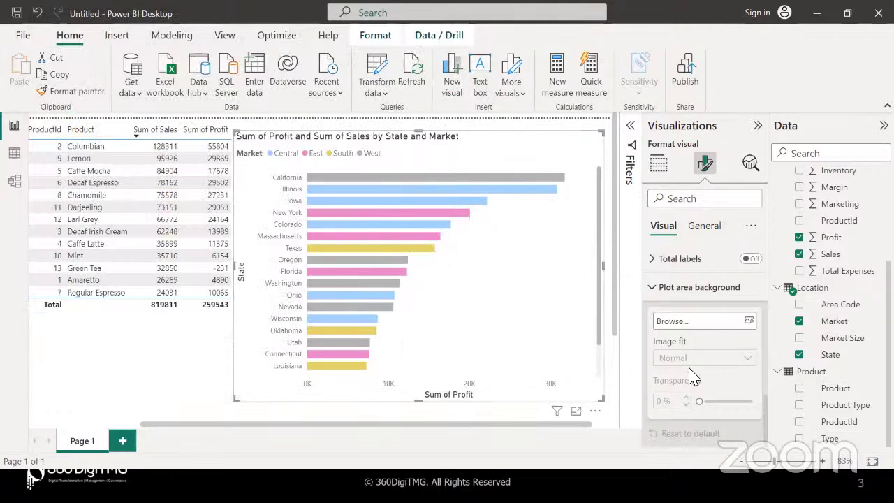
pyautogui.click(653, 289)
# Return to building the visual and review the fields assigned to the bar chart's axes, legend and tooltips.
pyautogui.scroll(10, 653, 297)
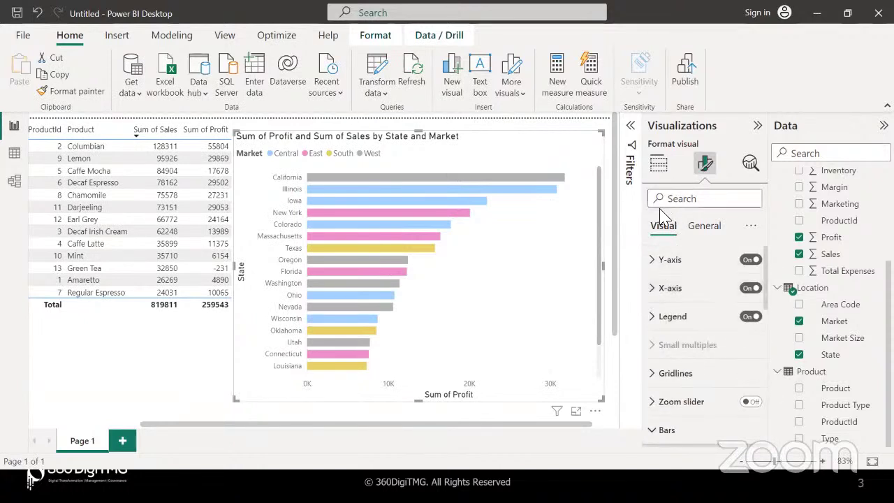
pyautogui.click(658, 164)
pyautogui.scroll(-5, 703, 398)
pyautogui.scroll(-2, 707, 402)
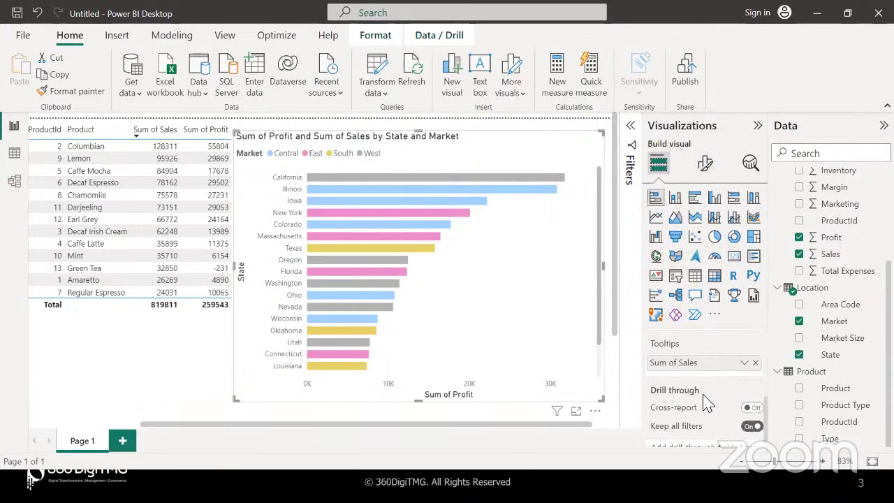
pyautogui.scroll(5, 707, 403)
pyautogui.scroll(3, 705, 402)
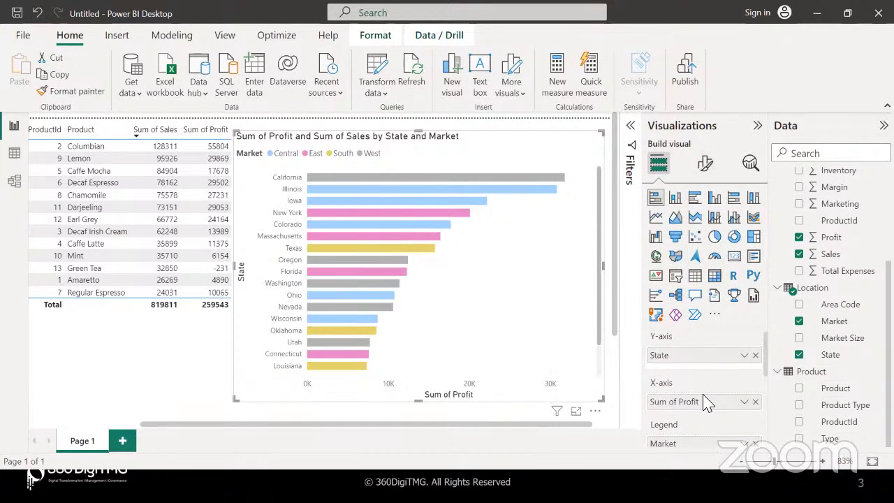
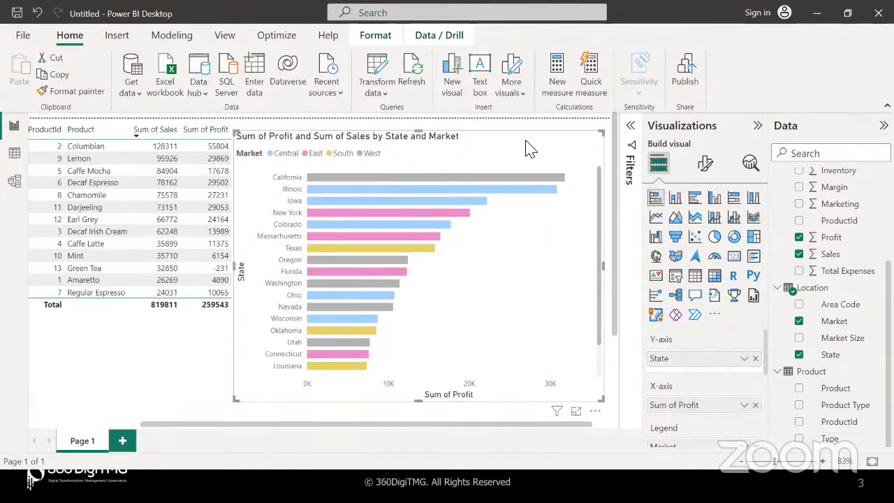
# Review the bar chart's additional options and put the chart in Spotlight.
pyautogui.click(595, 412)
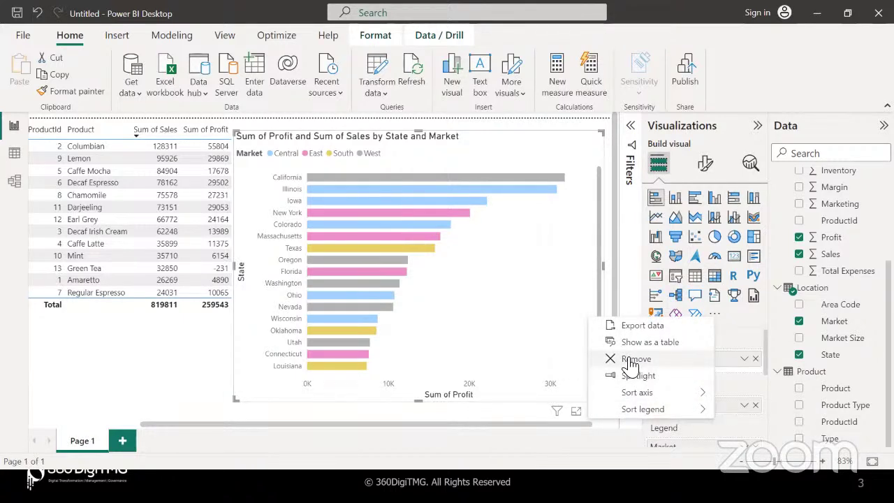
pyautogui.click(595, 412)
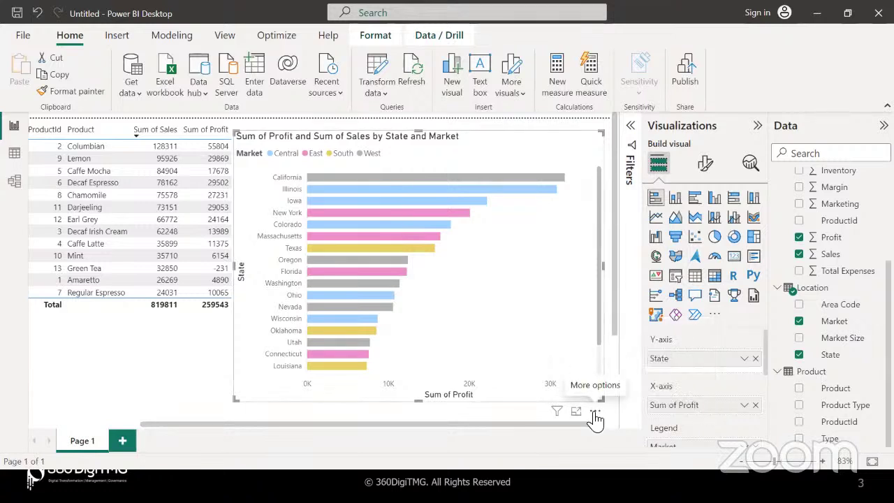
pyautogui.click(595, 413)
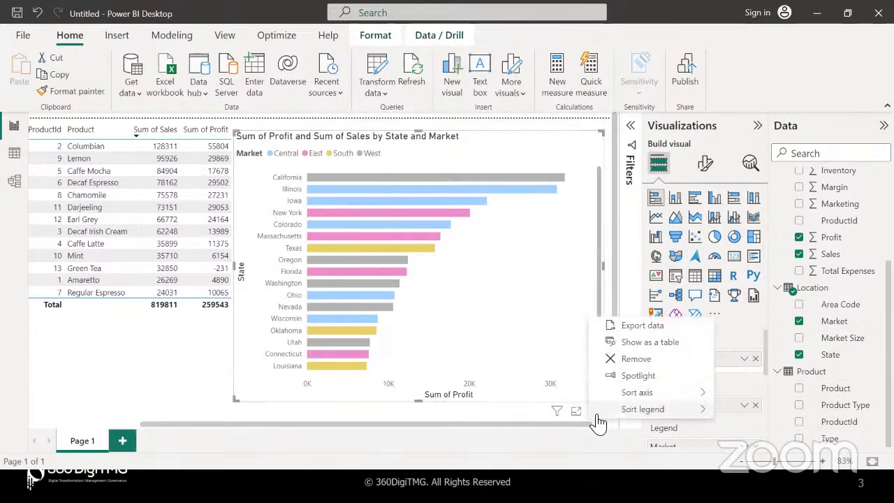
pyautogui.click(623, 378)
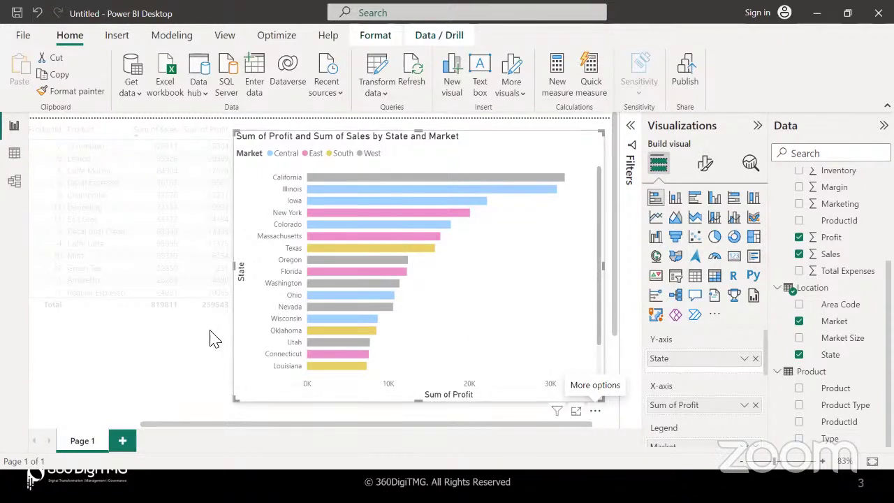
# Clear the spotlight from the report page and spotlight the bar chart again.
pyautogui.click(179, 366)
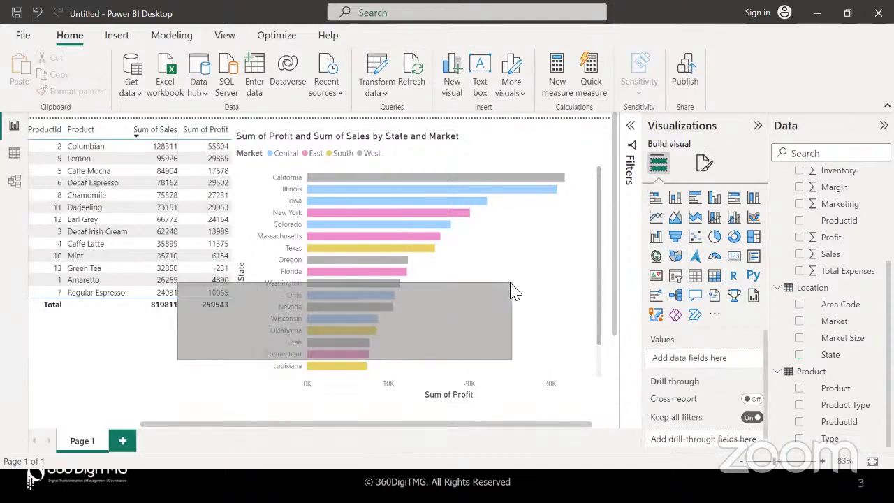
pyautogui.click(512, 263)
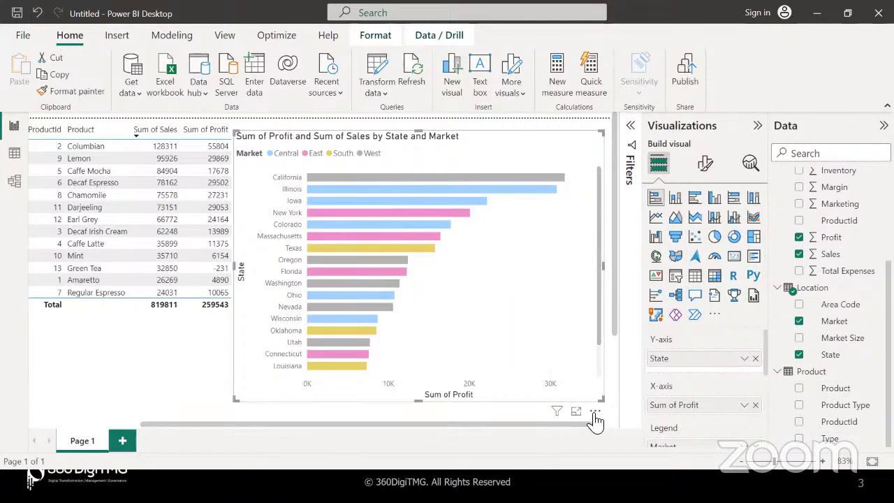
pyautogui.click(595, 411)
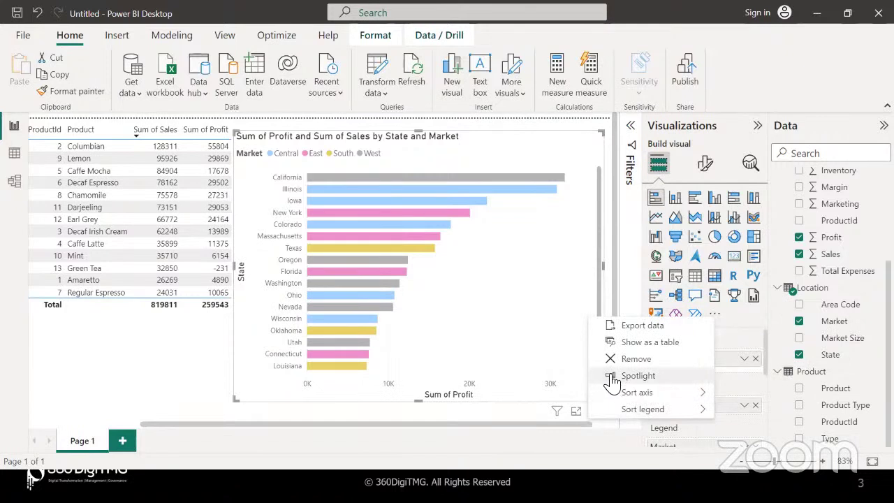
pyautogui.click(609, 375)
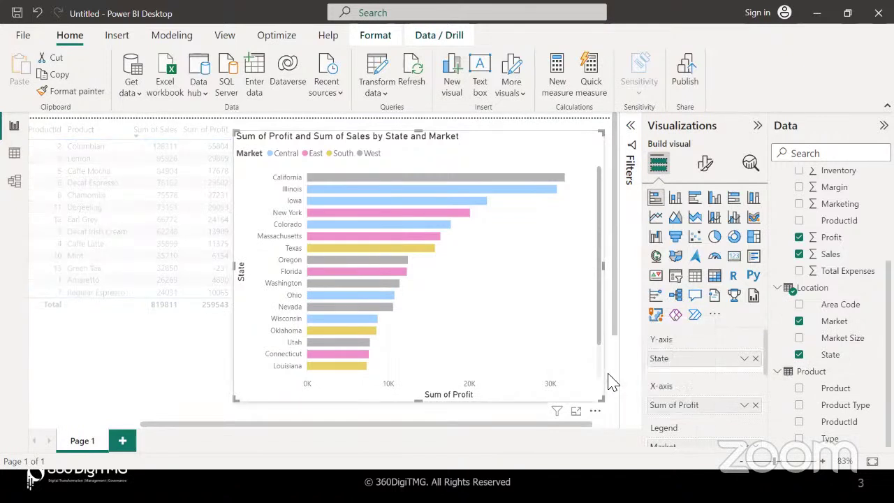
# Try to export the bar chart's data as a CSV file.
pyautogui.click(598, 412)
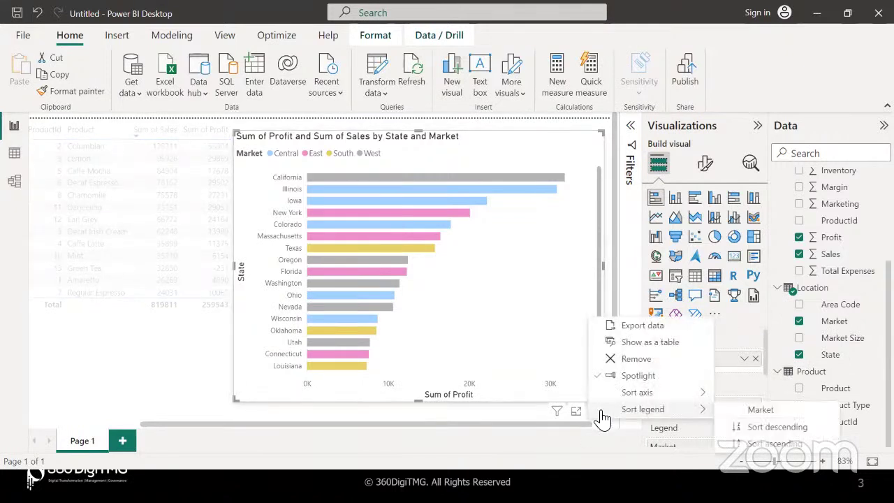
pyautogui.click(633, 329)
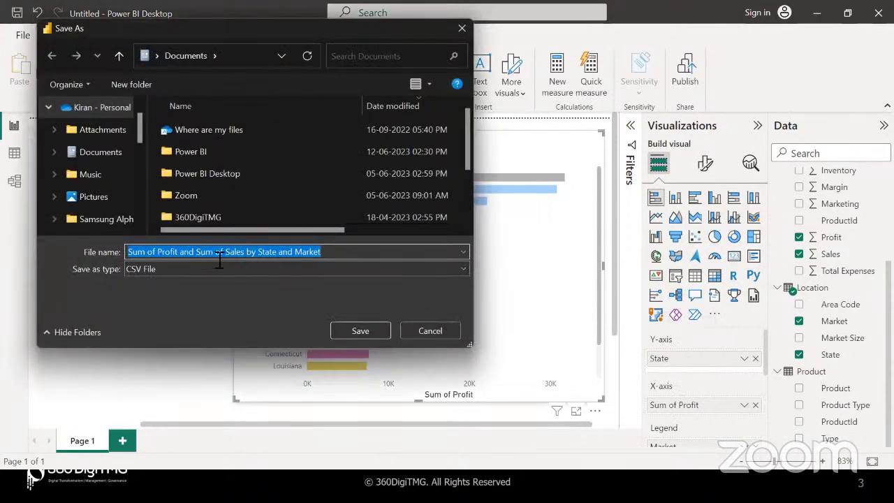
pyautogui.click(434, 328)
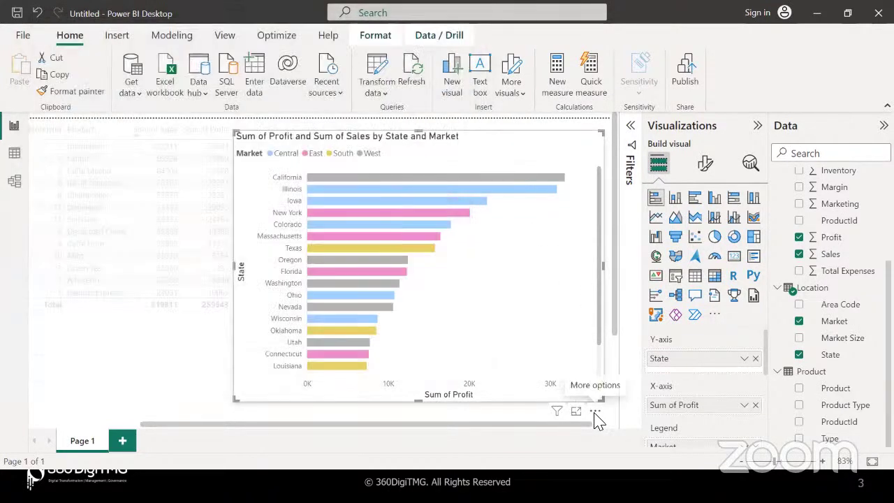
# Sort the bar chart's axis by State in descending order, and switch the sorting to ascending.
pyautogui.click(595, 412)
pyautogui.moveTo(622, 398)
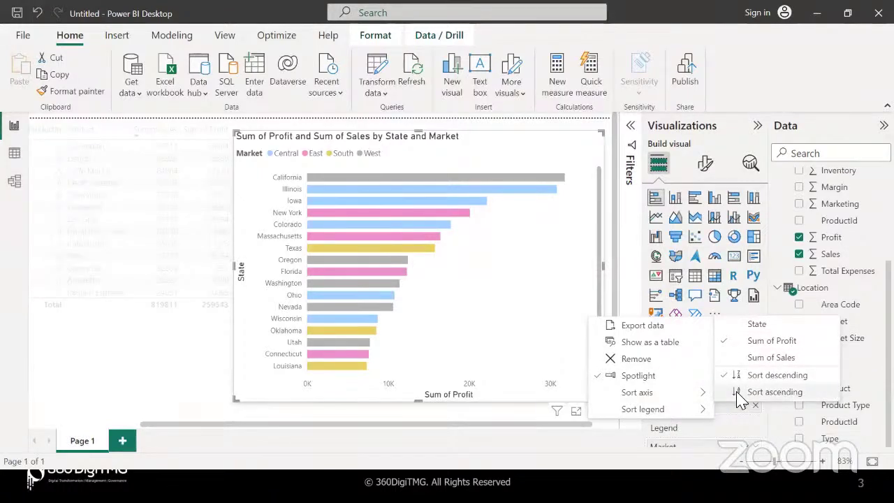
pyautogui.click(737, 326)
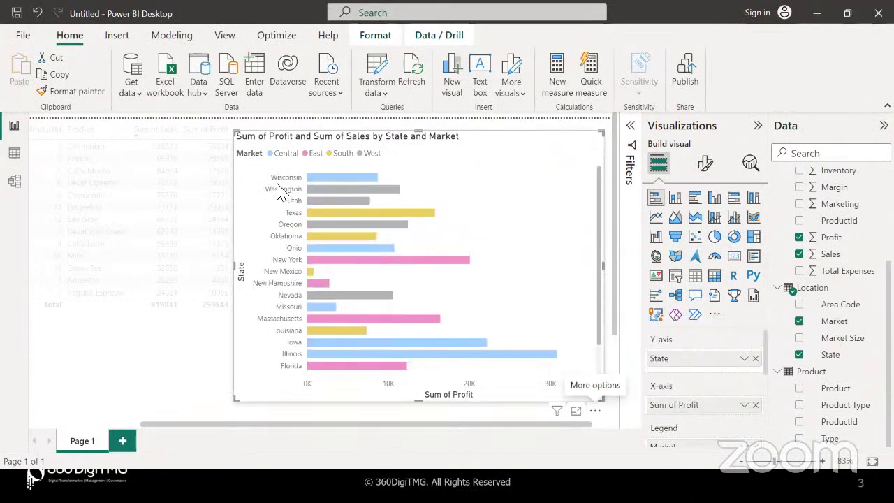
pyautogui.click(596, 411)
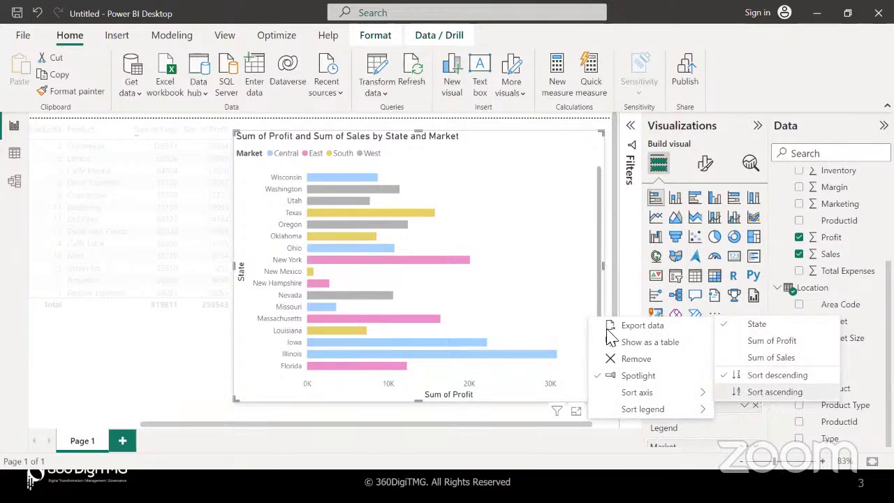
pyautogui.click(744, 392)
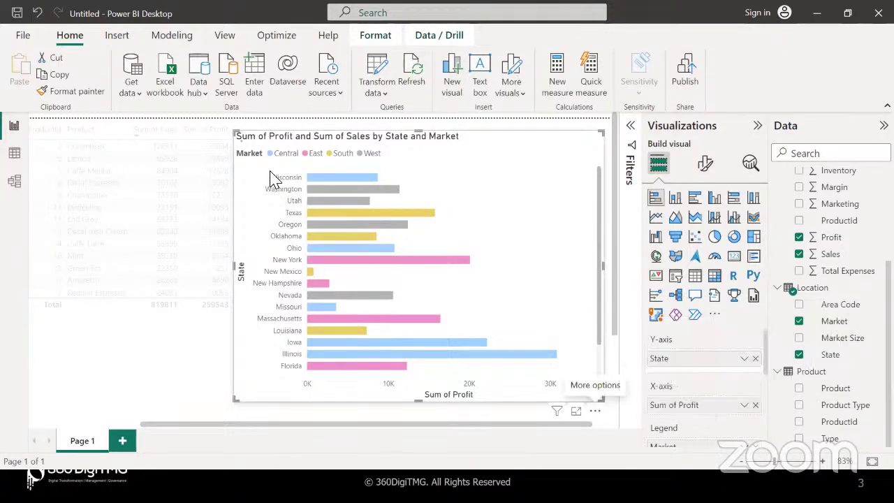
# Sort the bar chart's axis by Sum of Sales, and change the sorting to Sum of Profit in descending order.
pyautogui.click(595, 412)
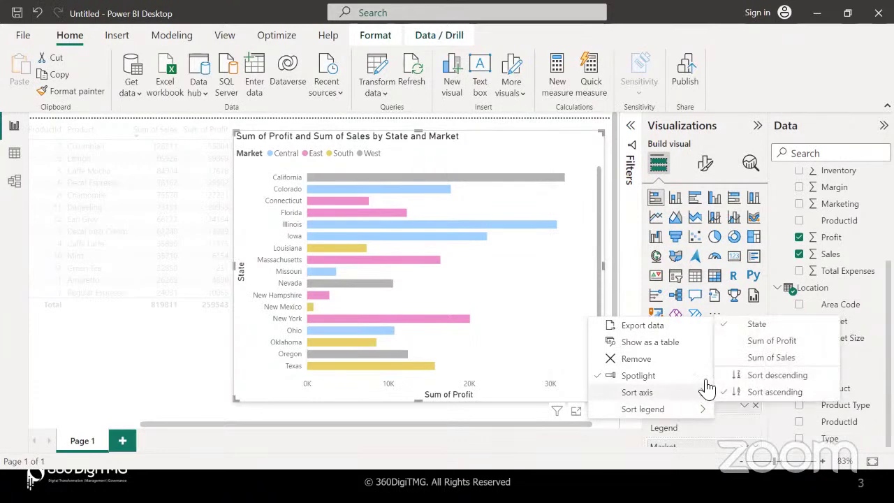
pyautogui.click(762, 358)
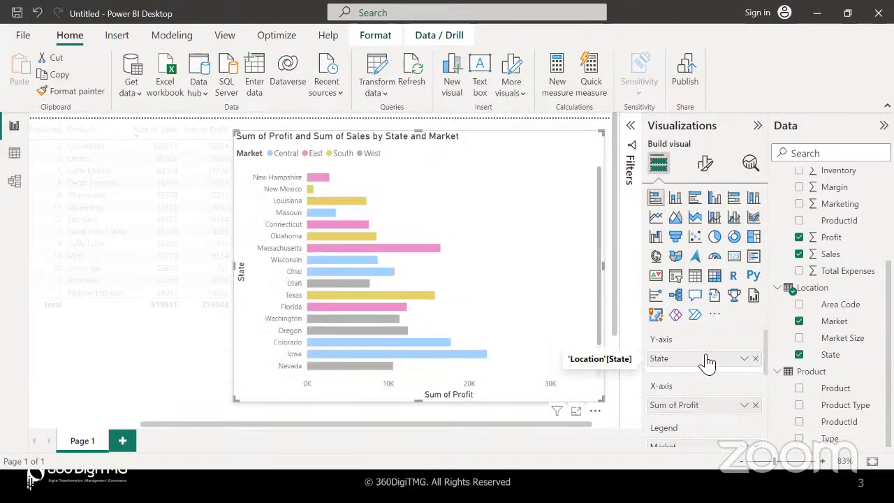
pyautogui.click(595, 412)
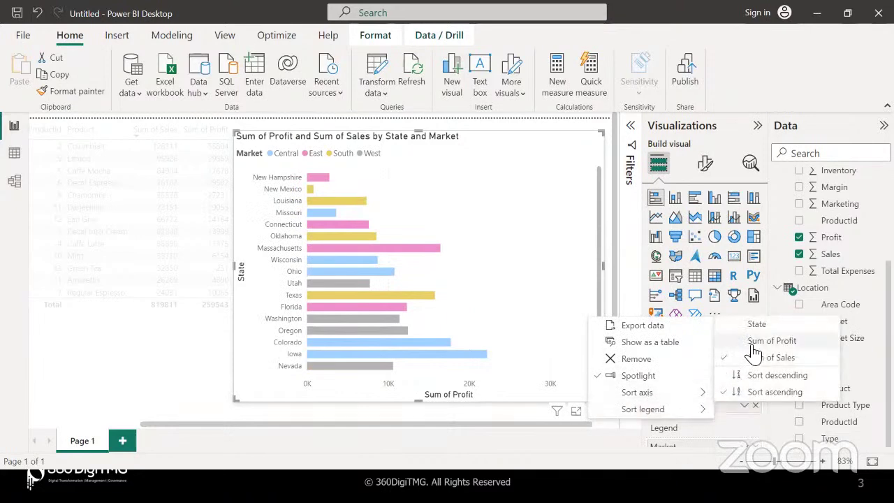
pyautogui.click(754, 339)
pyautogui.click(596, 414)
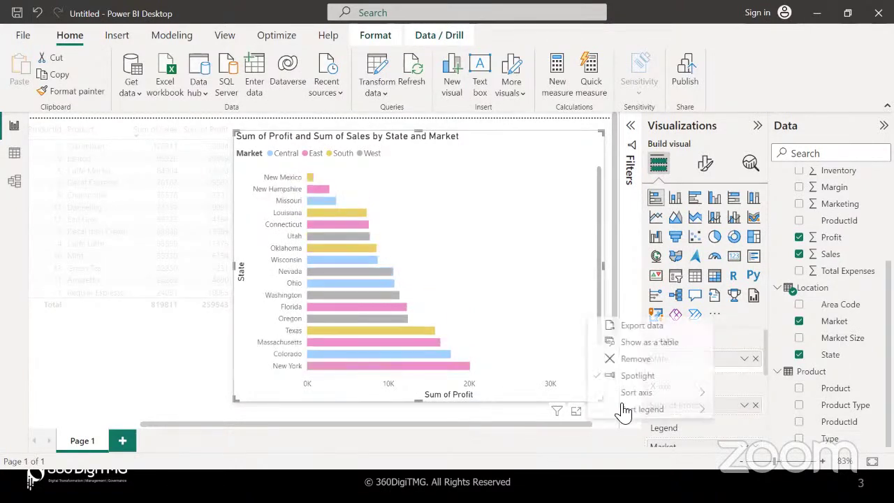
pyautogui.moveTo(681, 397)
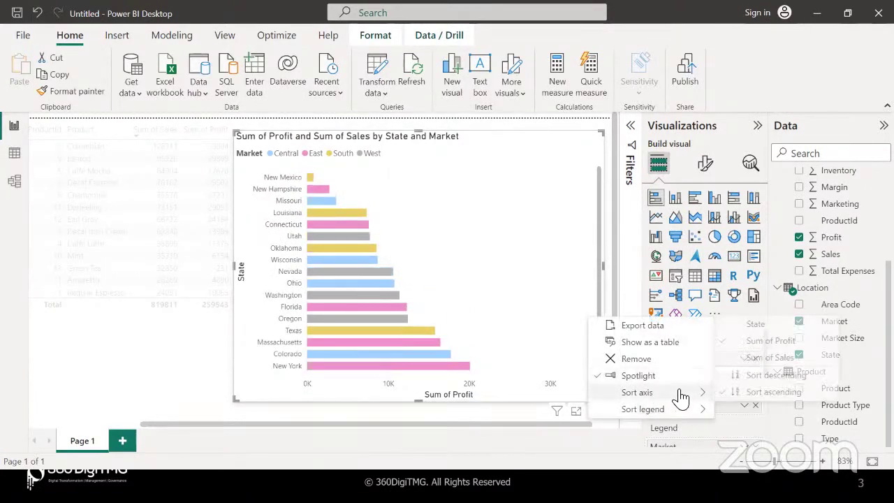
pyautogui.click(750, 377)
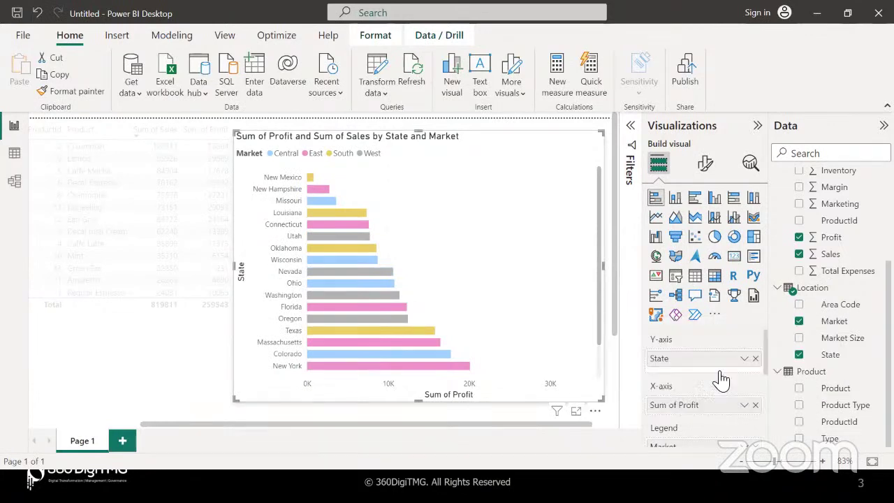
# View the bar chart in focus mode, return to the report, and check which filters affect the chart.
pyautogui.click(576, 412)
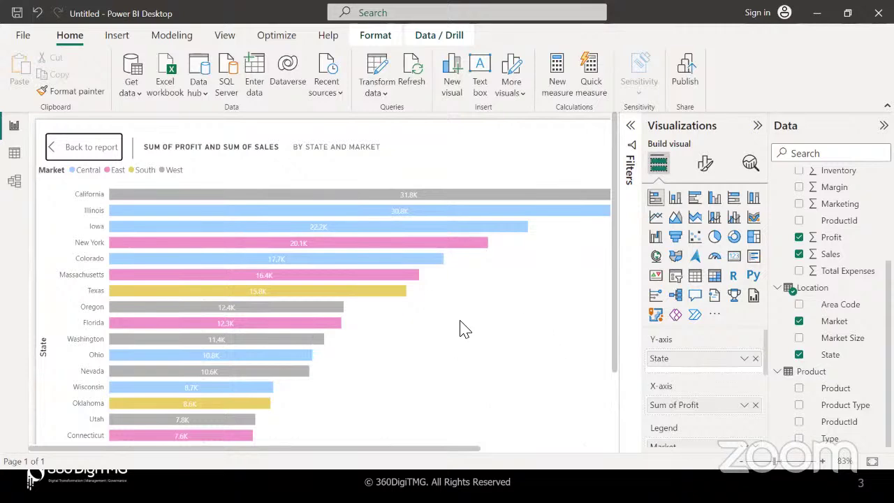
pyautogui.click(83, 153)
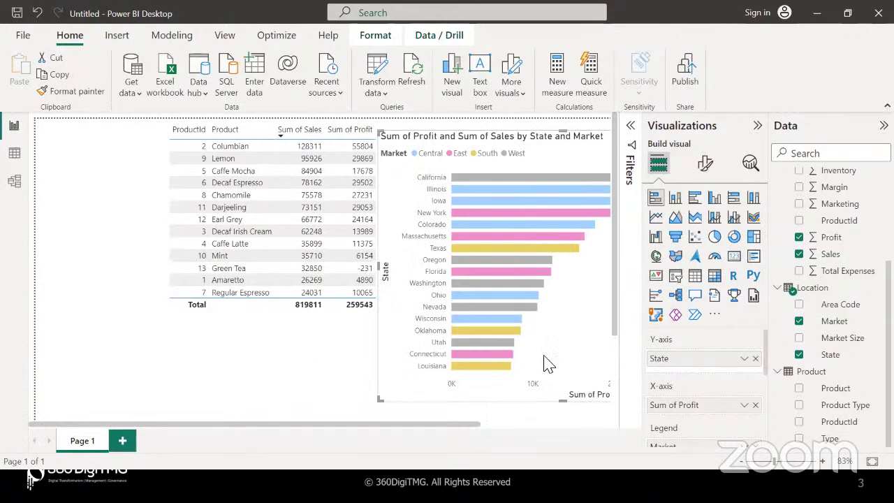
pyautogui.scroll(-2, 546, 362)
pyautogui.hscroll(2, 341, 376)
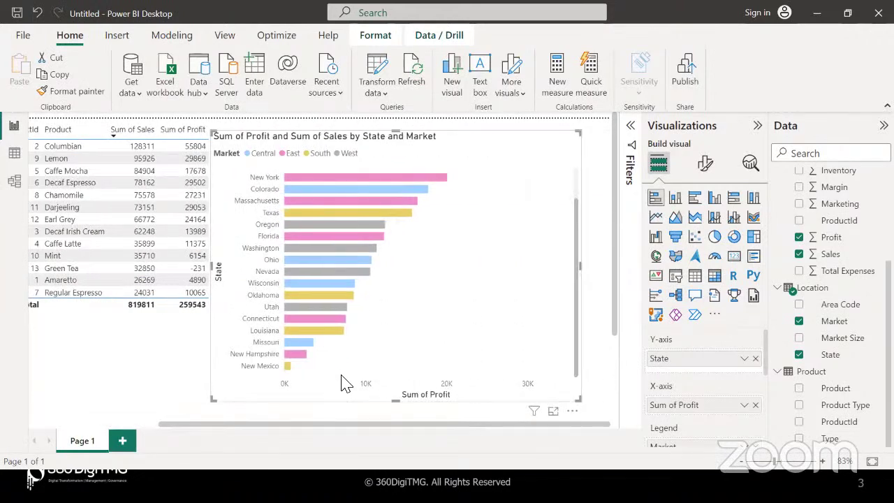
pyautogui.moveTo(534, 414)
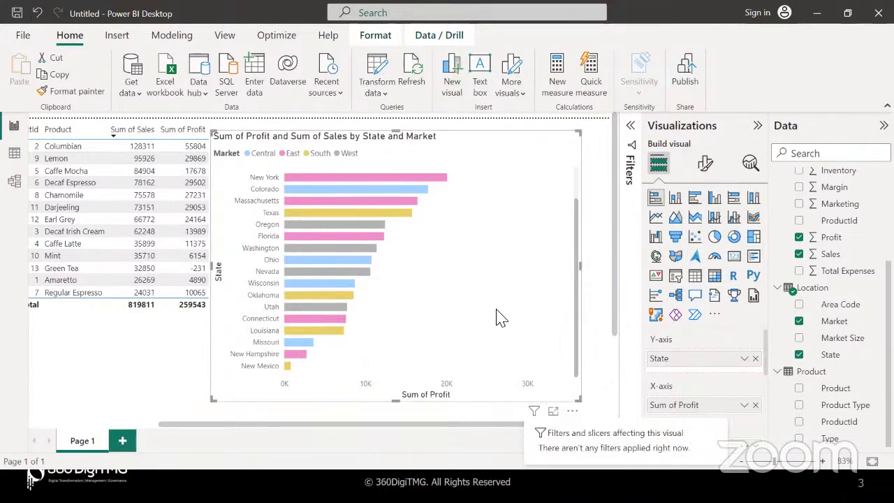
pyautogui.scroll(2, 488, 268)
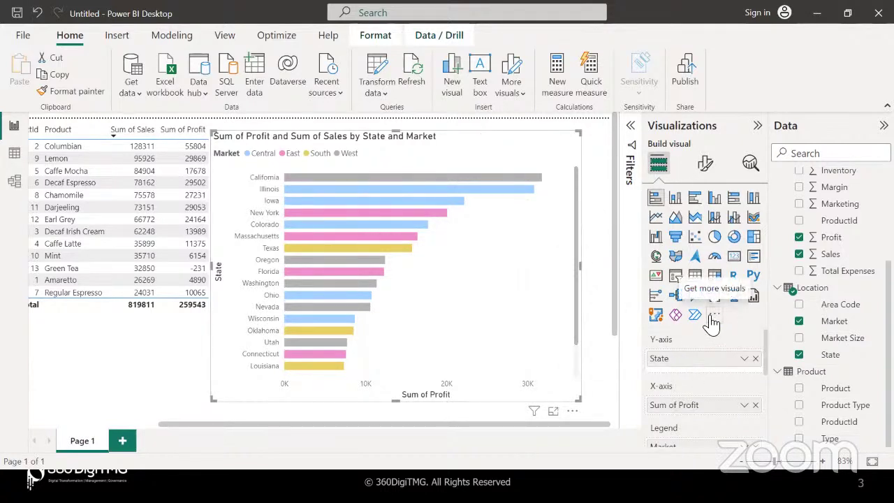
# Remove the stacked bar chart from the report page.
pyautogui.rightClick(549, 148)
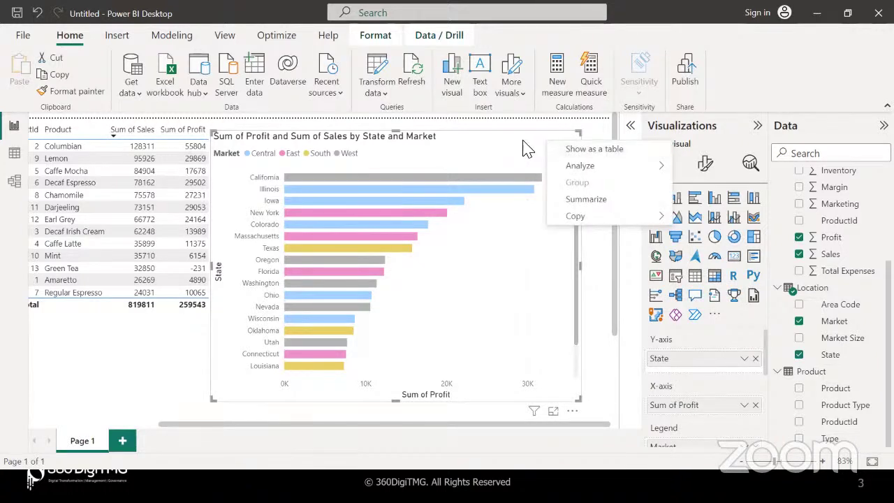
pyautogui.click(572, 411)
pyautogui.click(590, 359)
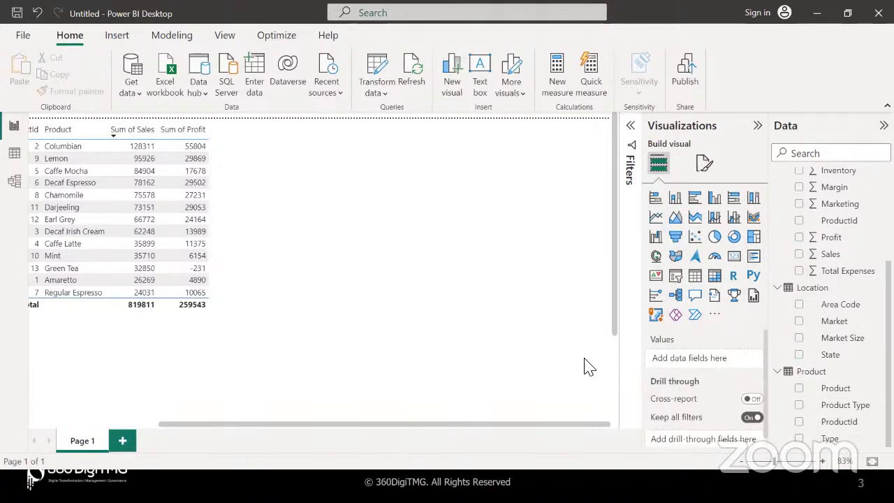
# Insert a pie chart beside the product table, and enlarge it to fill the free space.
pyautogui.click(715, 238)
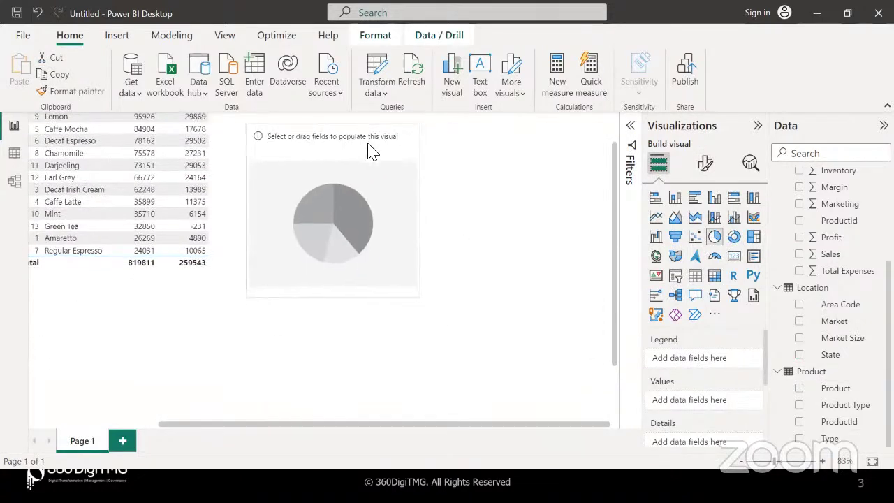
pyautogui.moveTo(416, 168); pyautogui.dragTo(500, 132)
pyautogui.moveTo(500, 338); pyautogui.dragTo(568, 410)
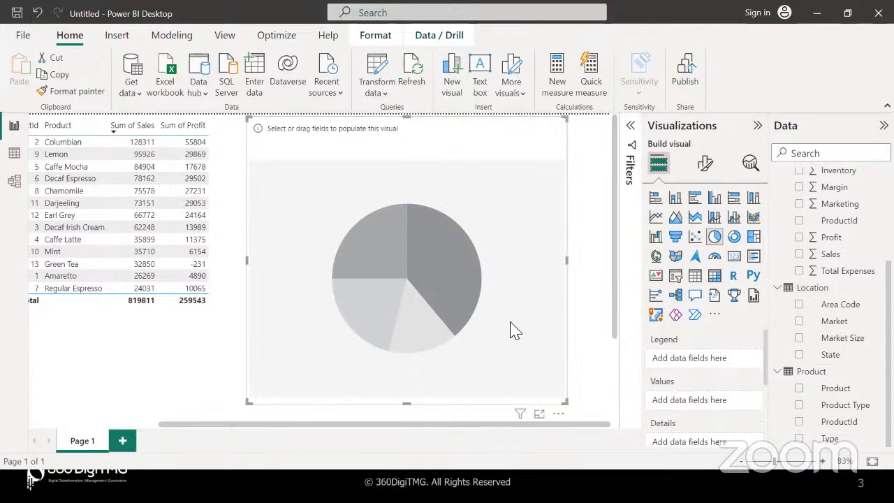
# Assign Product Type to the pie chart's legend and Profit to its values, and examine the slices' tooltips.
pyautogui.moveTo(831, 406); pyautogui.dragTo(701, 368)
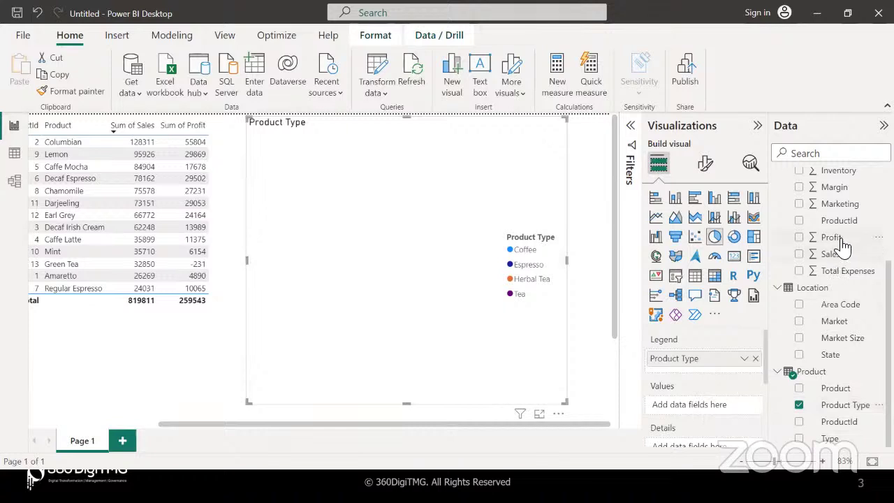
pyautogui.moveTo(844, 243); pyautogui.dragTo(715, 412)
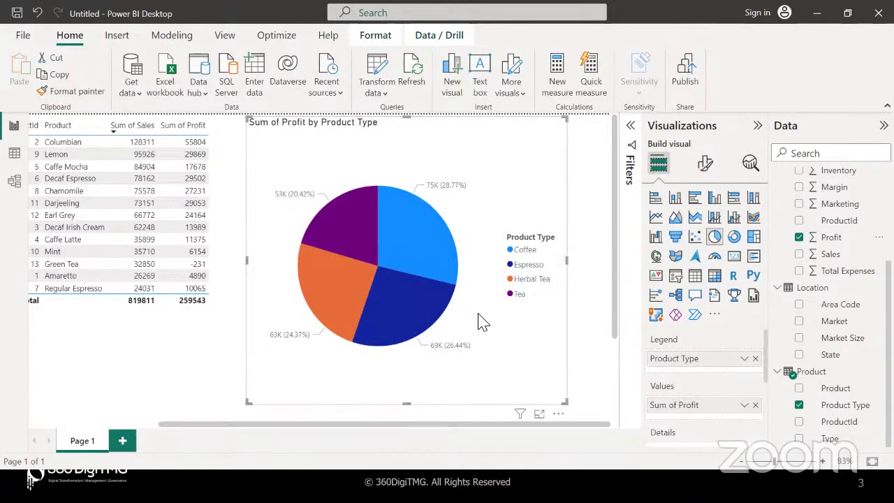
pyautogui.scroll(-3, 665, 354)
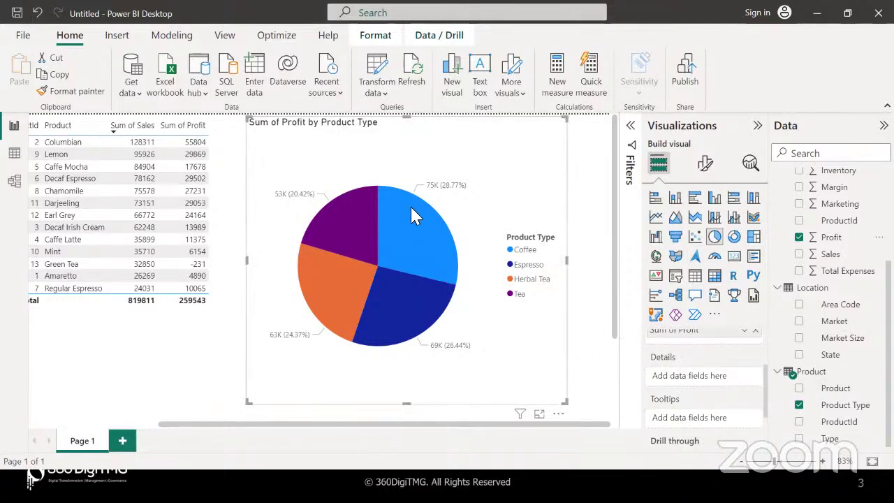
pyautogui.moveTo(413, 221)
pyautogui.moveTo(342, 225)
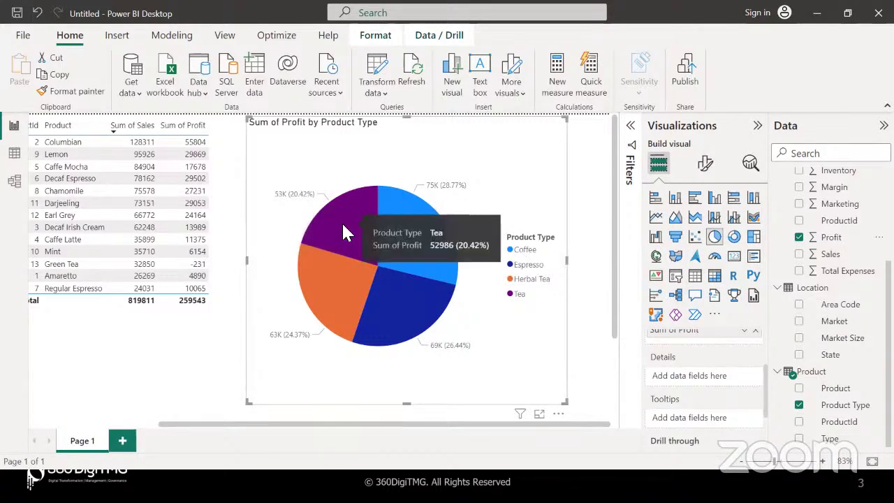
pyautogui.moveTo(341, 287)
pyautogui.moveTo(400, 326)
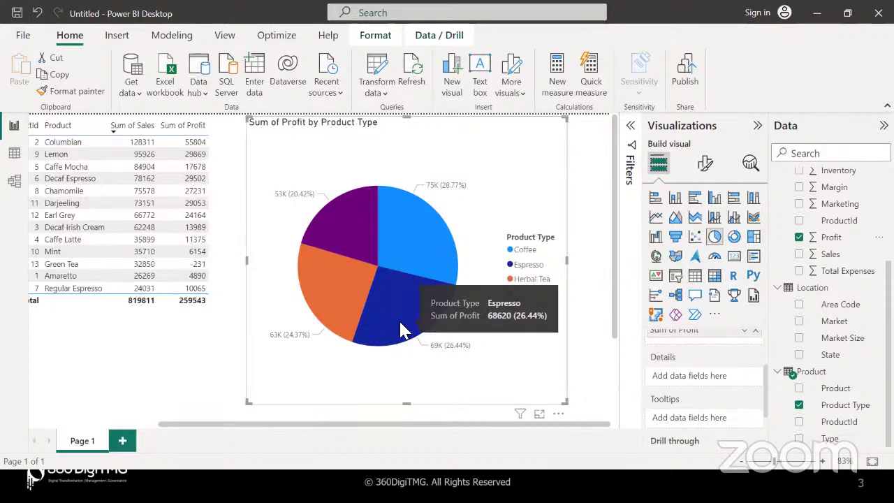
pyautogui.moveTo(379, 209)
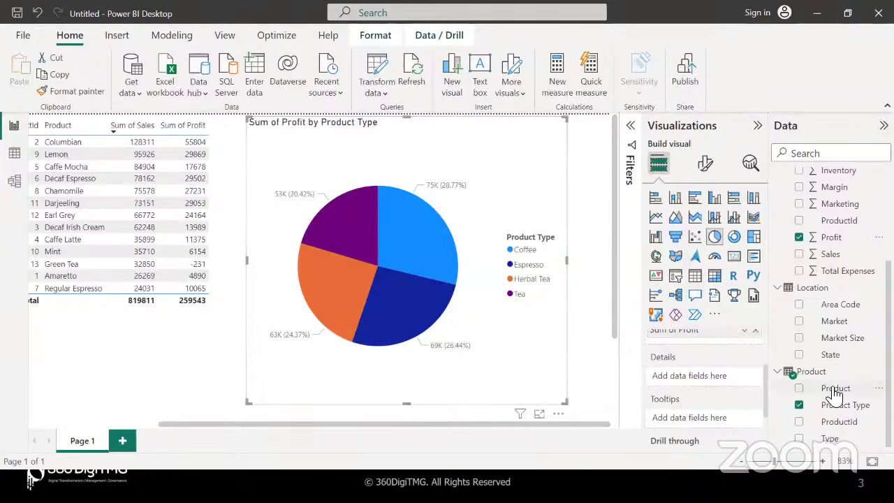
# Add Product to the pie chart's details, and examine the tooltips of the individual product slices.
pyautogui.moveTo(836, 395); pyautogui.dragTo(731, 379)
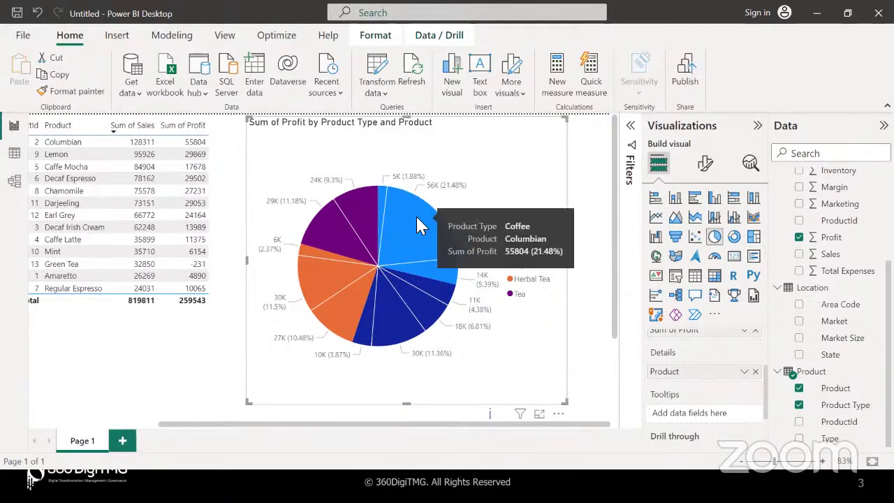
pyautogui.moveTo(452, 274)
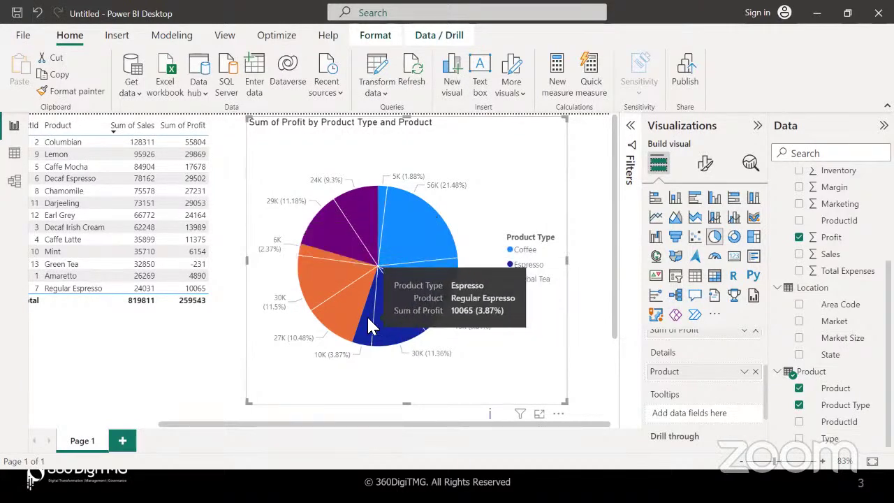
pyautogui.moveTo(446, 299)
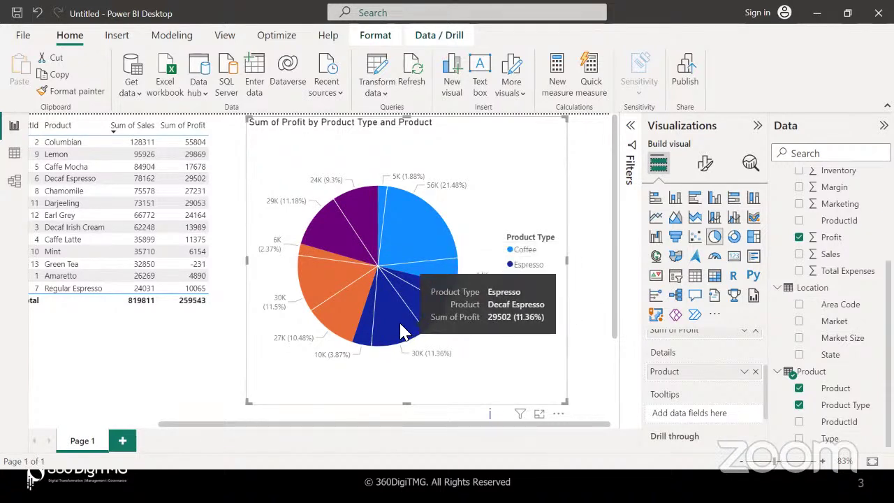
pyautogui.moveTo(365, 338)
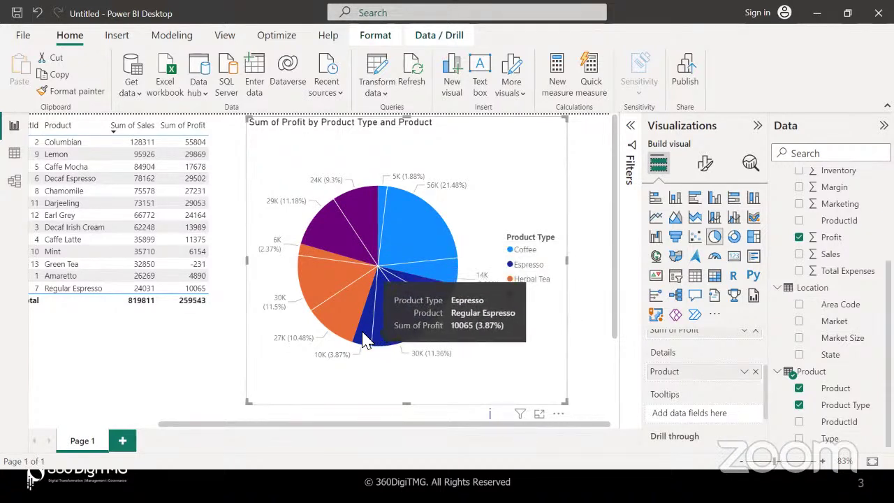
pyautogui.moveTo(330, 311)
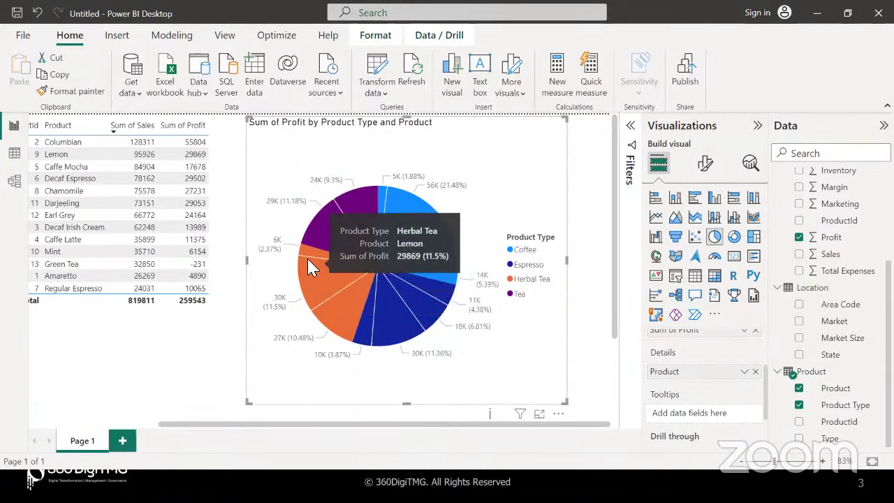
pyautogui.moveTo(349, 209)
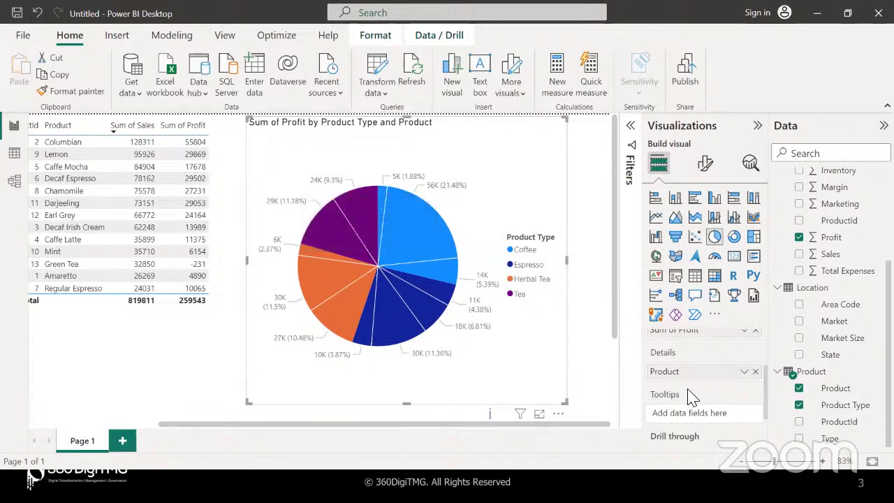
pyautogui.scroll(-2, 692, 395)
pyautogui.scroll(3, 691, 394)
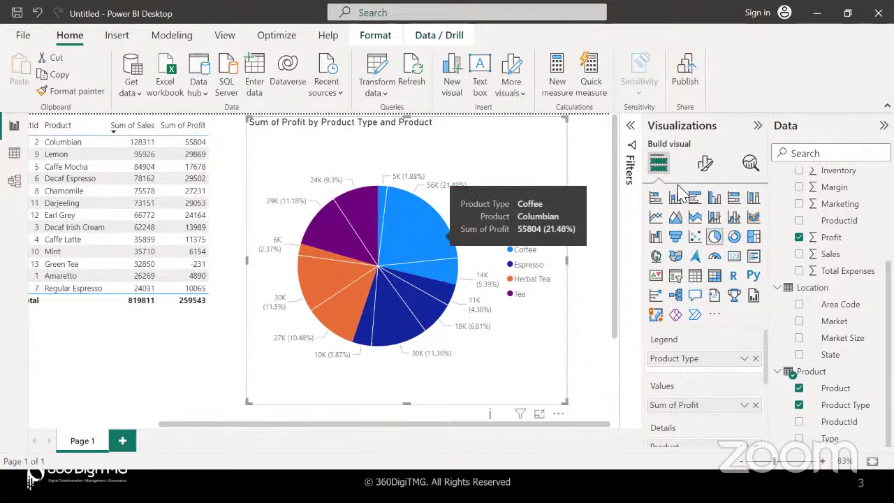
# Set the position of the pie chart's legend to Top center.
pyautogui.click(706, 167)
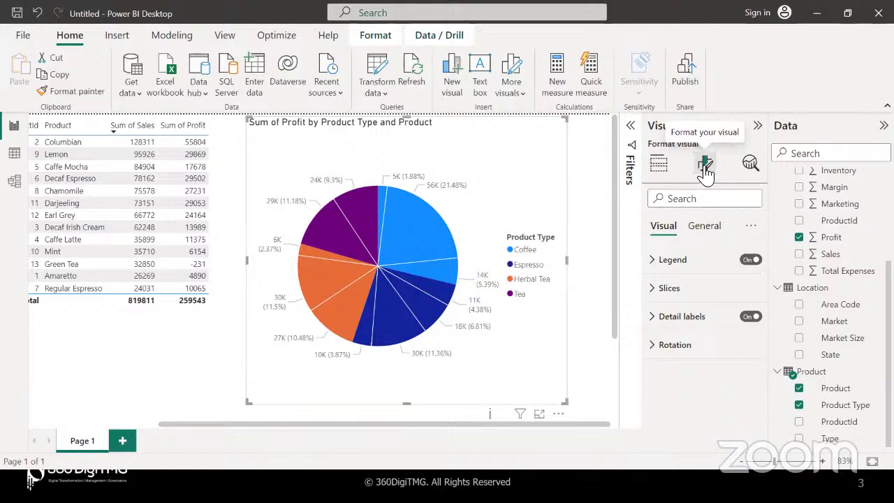
pyautogui.click(660, 260)
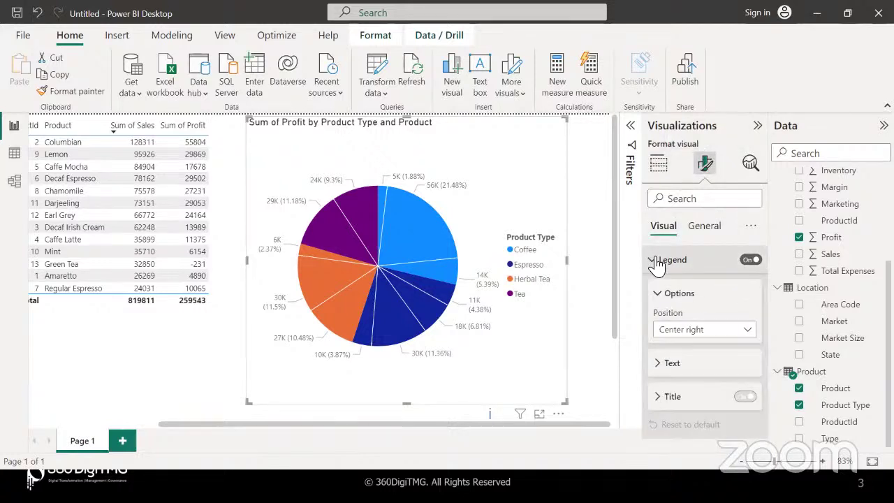
pyautogui.click(711, 331)
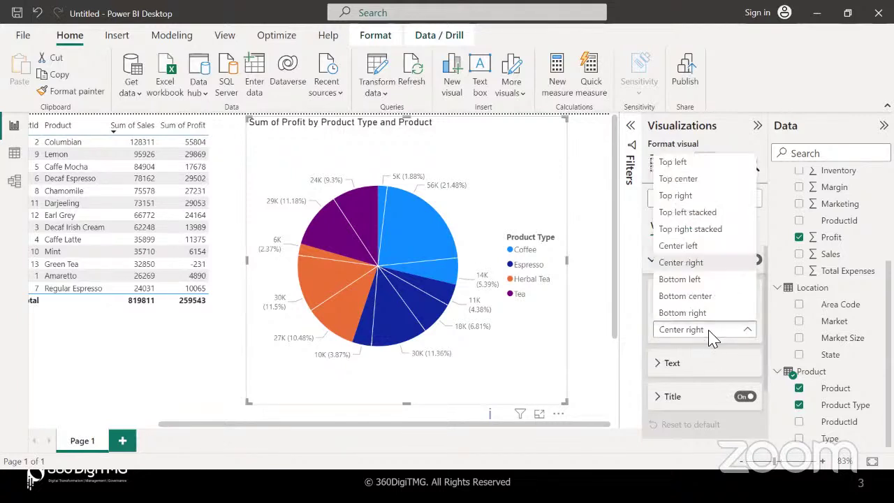
pyautogui.click(696, 179)
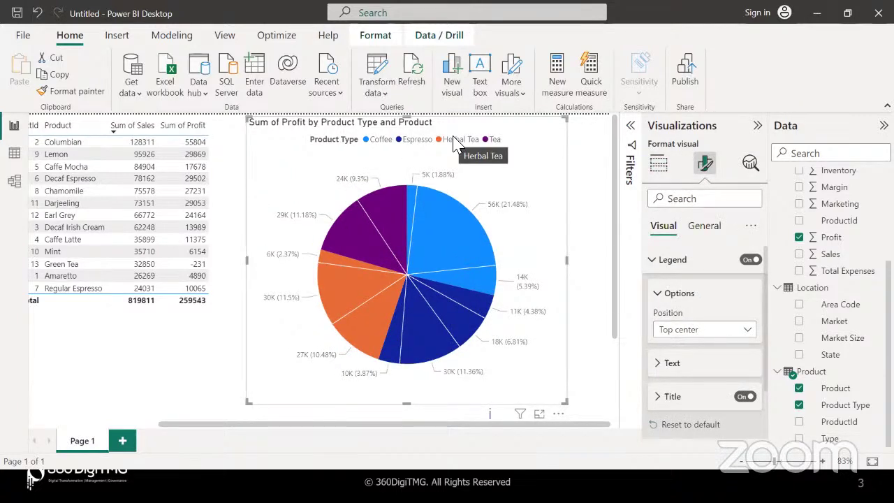
# Turn off the legend's title, and look over the legend's text formatting options.
pyautogui.click(658, 264)
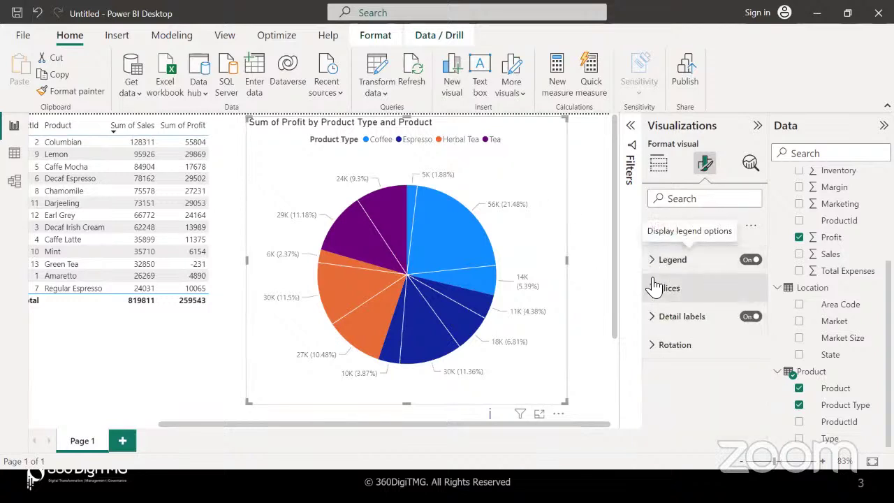
pyautogui.click(655, 264)
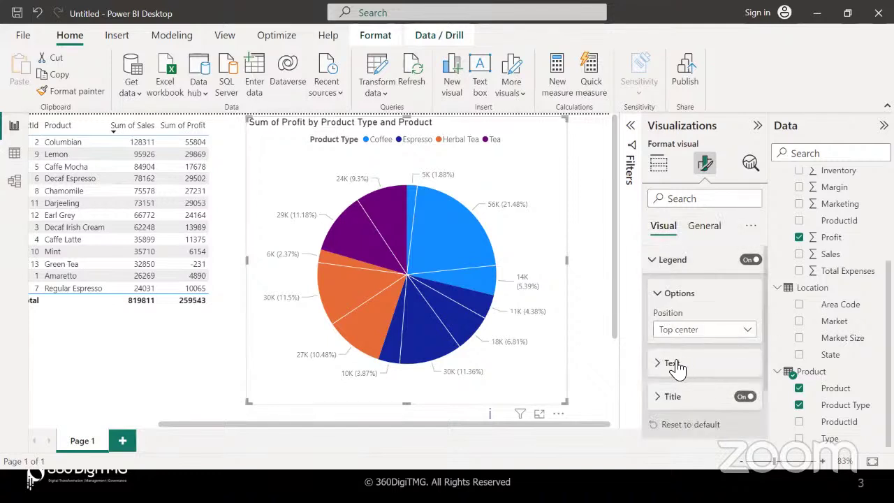
pyautogui.scroll(-2, 675, 365)
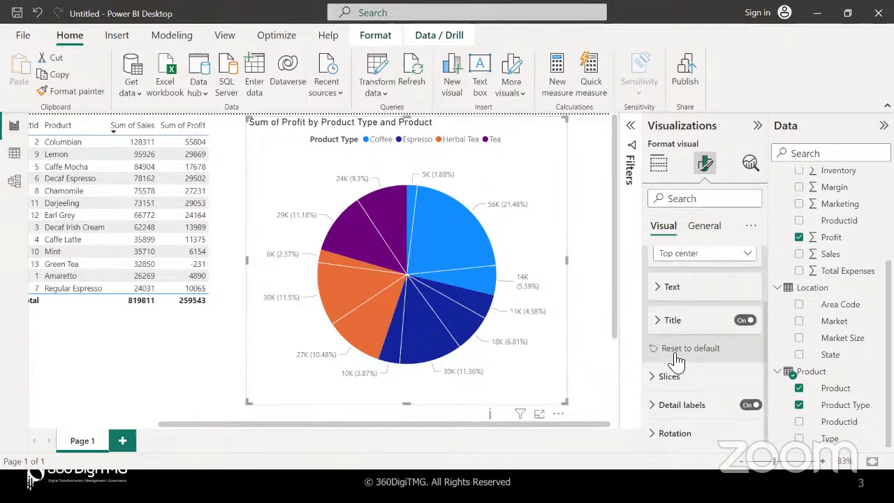
pyautogui.click(745, 321)
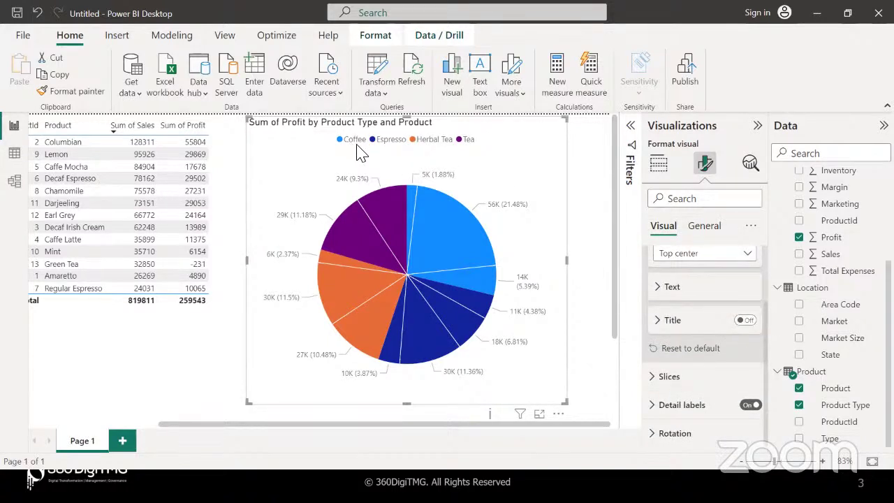
pyautogui.click(660, 287)
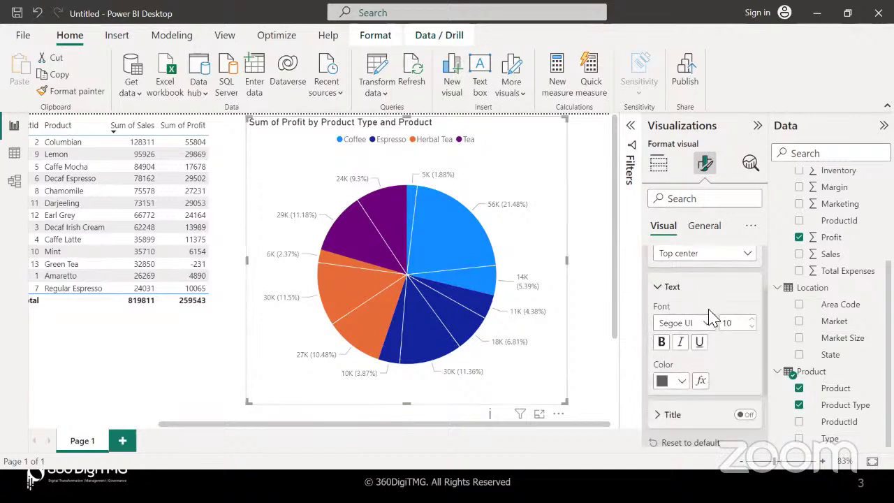
pyautogui.click(661, 287)
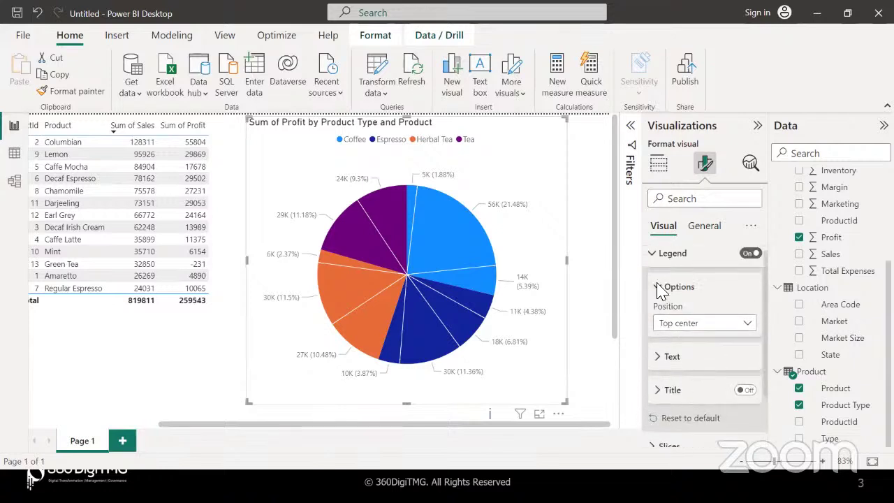
pyautogui.click(654, 262)
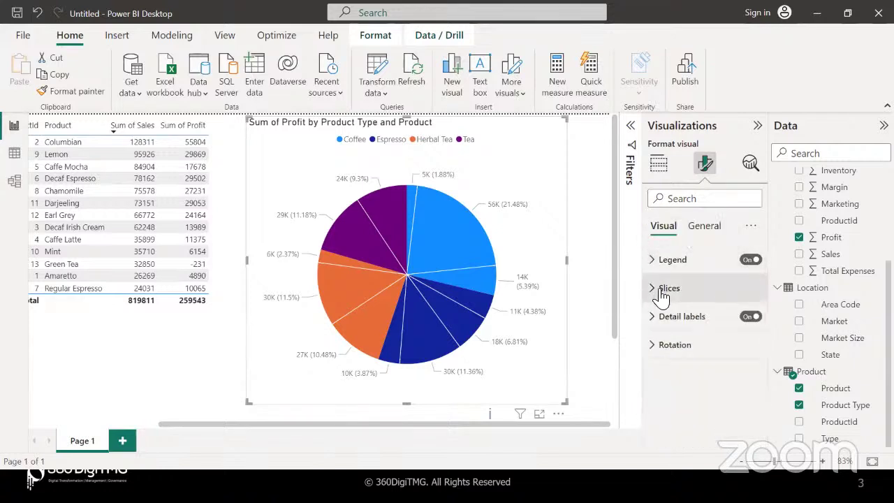
# Change the pie chart's slice colors to light blue for Coffee and light orange for Espresso.
pyautogui.click(654, 292)
pyautogui.scroll(-2, 653, 297)
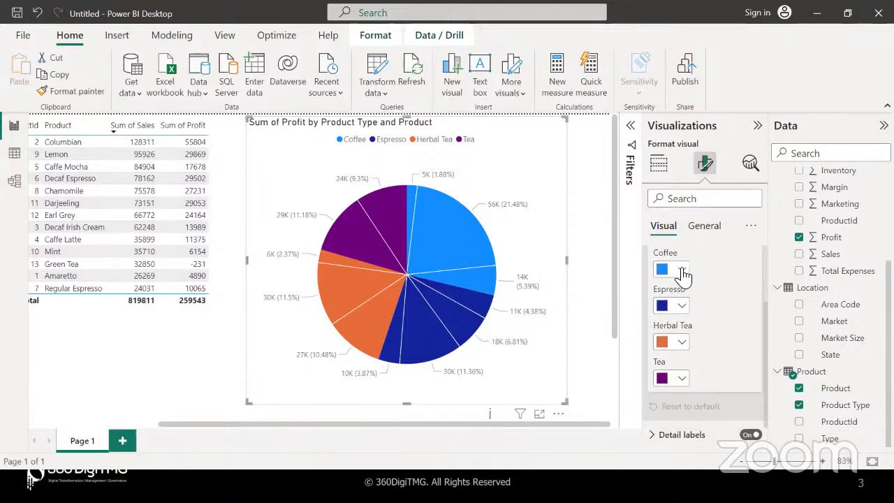
pyautogui.click(681, 270)
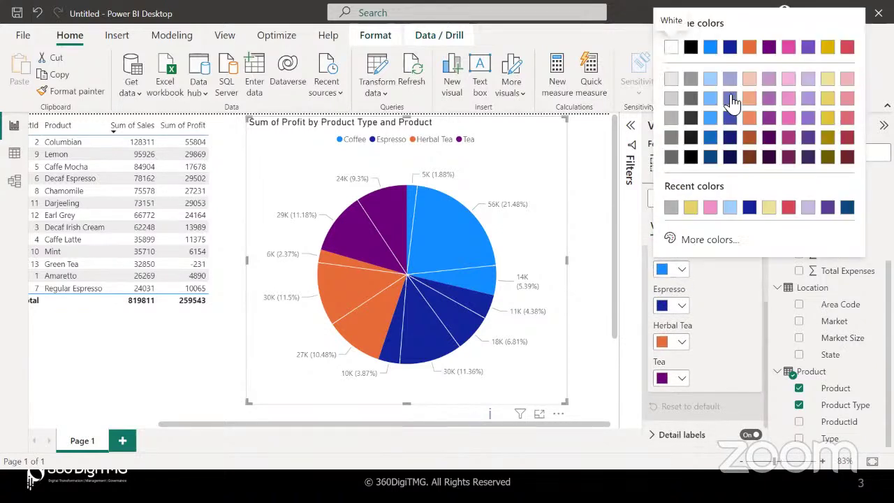
pyautogui.click(709, 99)
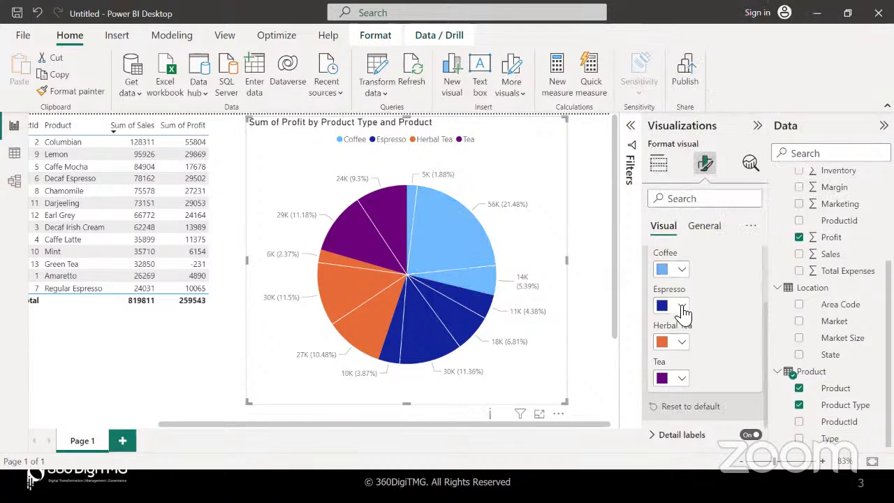
pyautogui.click(682, 307)
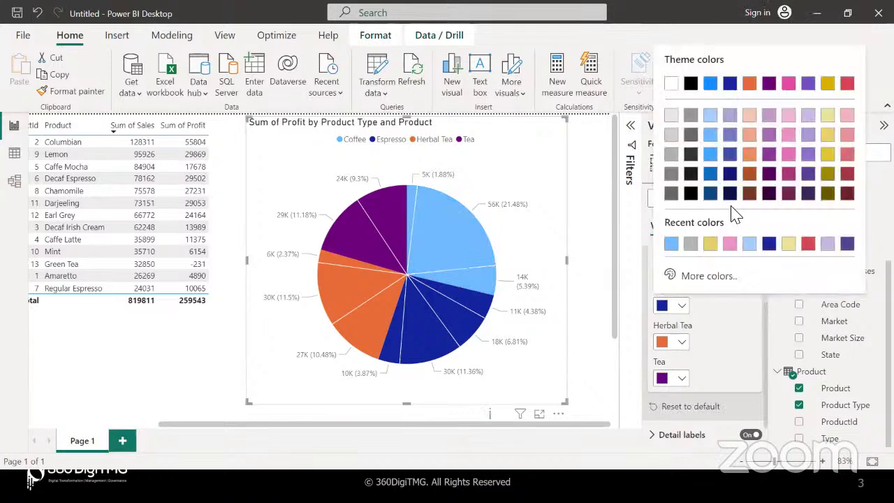
pyautogui.click(750, 139)
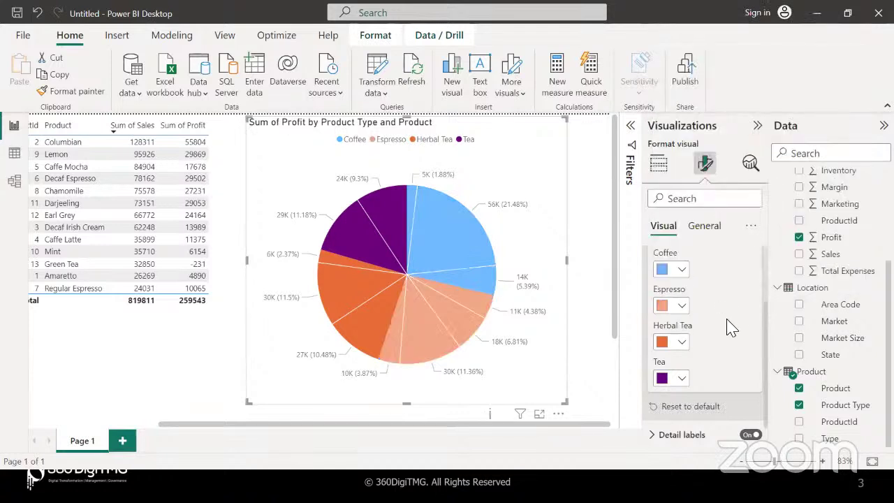
# Change the slice colors to light purple for Herbal Tea and light red for Tea.
pyautogui.click(682, 342)
pyautogui.click(807, 171)
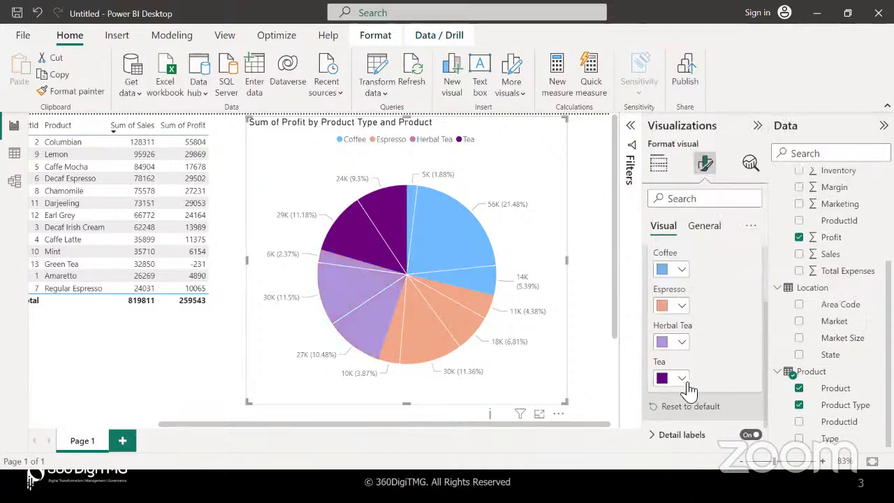
pyautogui.click(682, 379)
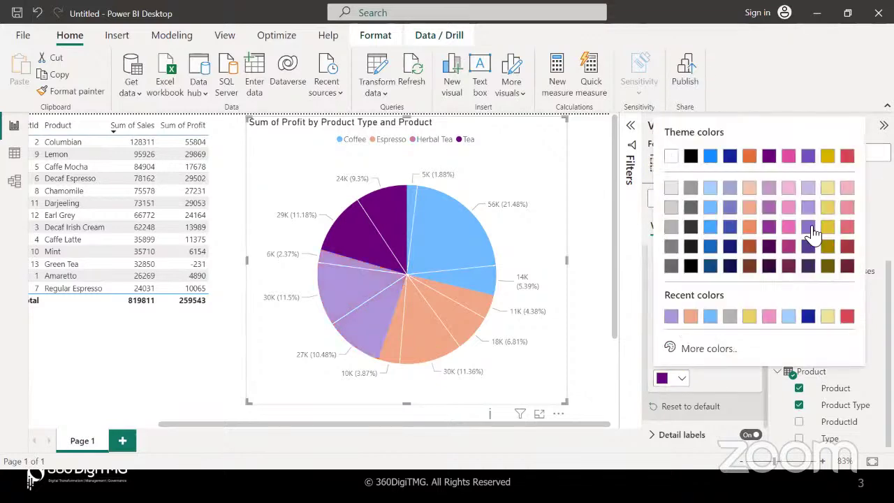
pyautogui.click(847, 208)
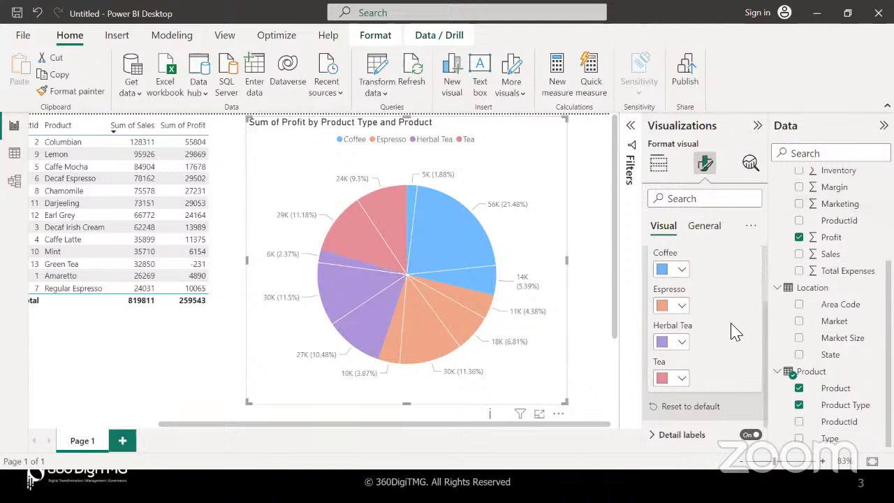
pyautogui.scroll(-1, 730, 333)
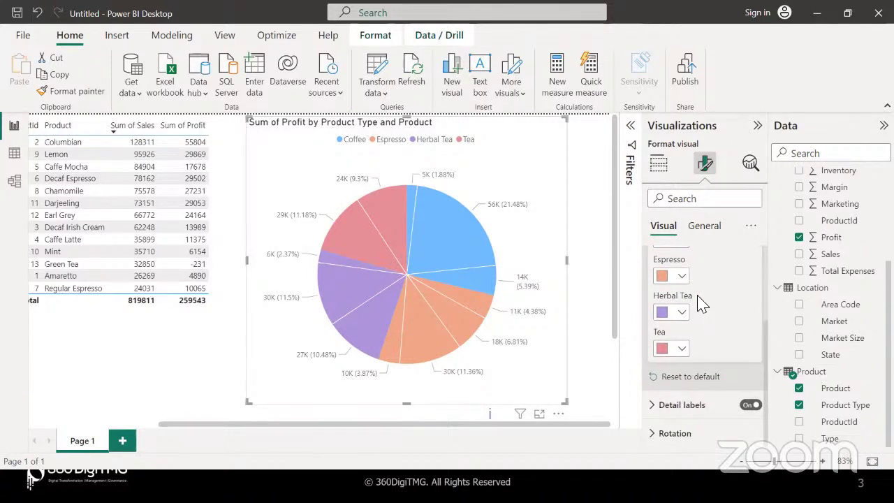
pyautogui.scroll(4, 699, 299)
pyautogui.click(652, 281)
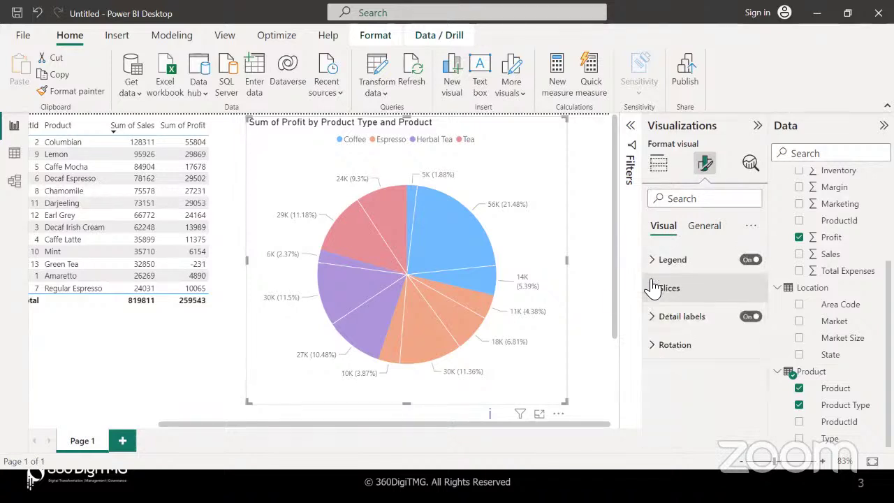
# Try the Inside position for the pie chart's detail labels, and set it back to Outside.
pyautogui.click(653, 318)
pyautogui.scroll(-2, 670, 339)
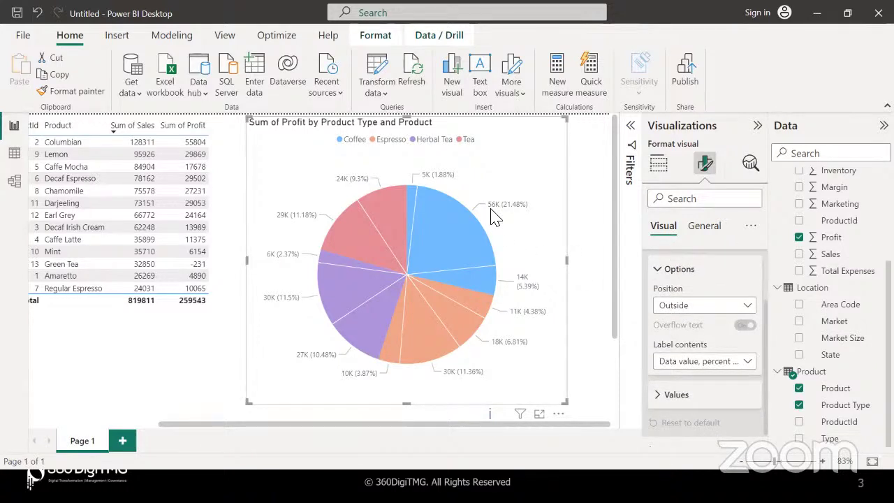
pyautogui.click(687, 313)
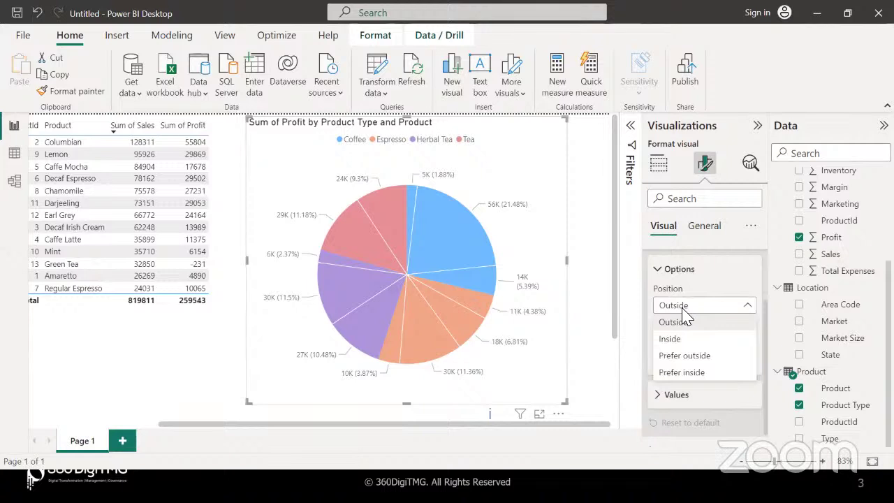
pyautogui.click(670, 339)
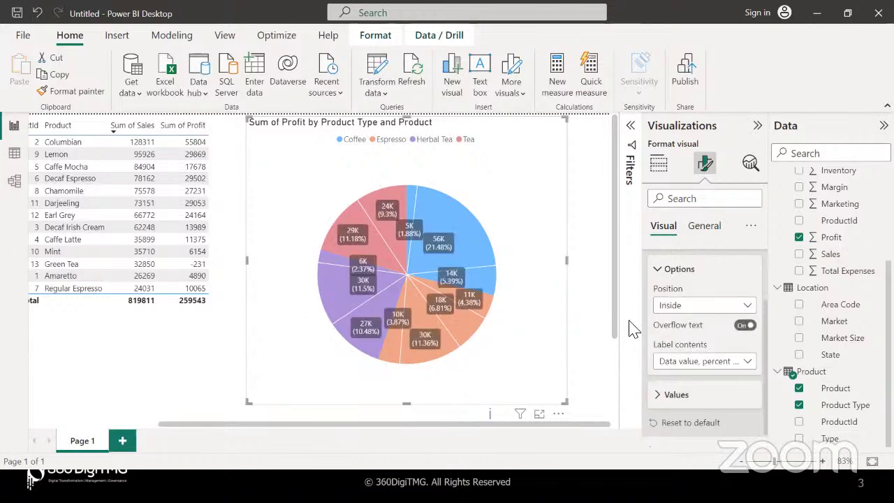
pyautogui.click(704, 305)
pyautogui.click(672, 323)
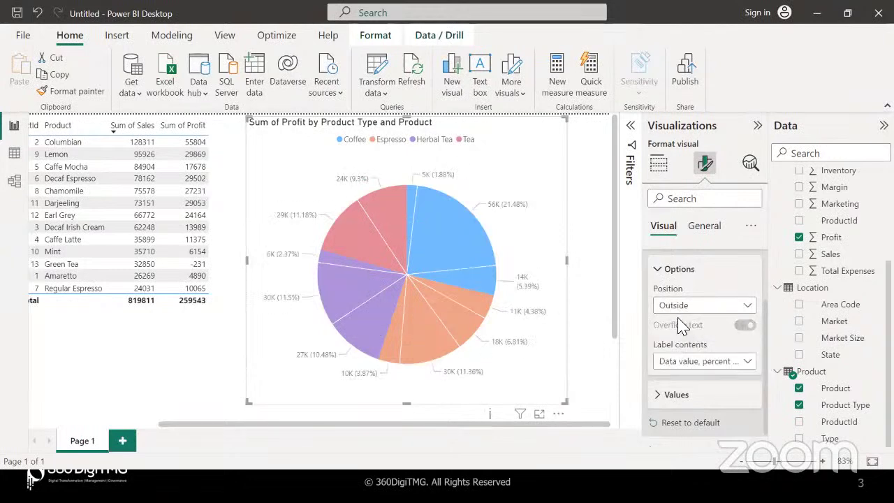
# Set the detail label contents to All detail labels, and widen the pie chart so the product names fit.
pyautogui.scroll(-1, 685, 340)
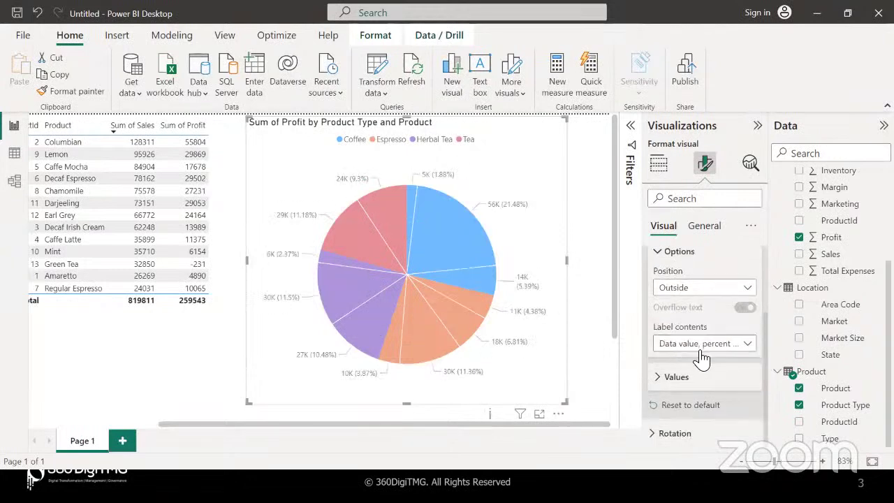
pyautogui.click(706, 347)
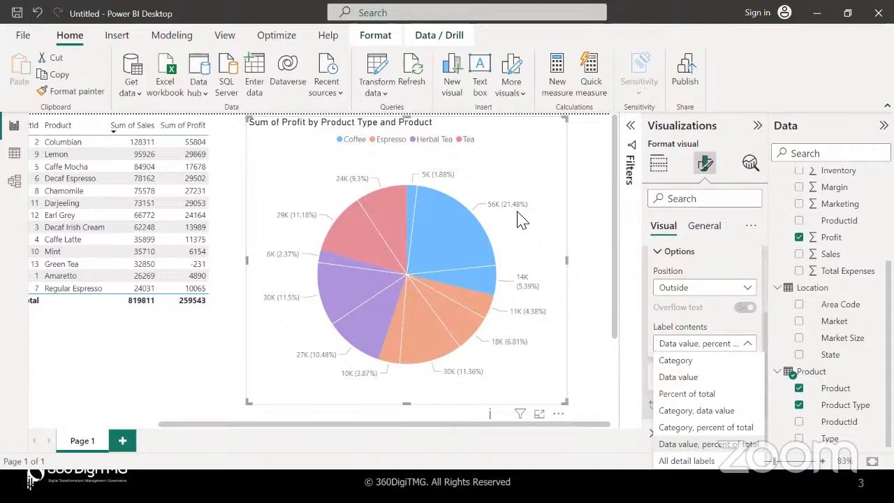
pyautogui.click(670, 461)
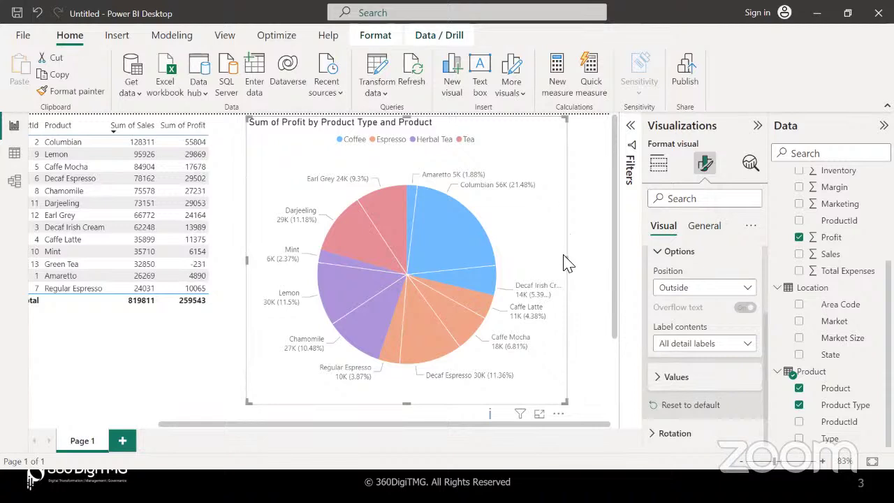
pyautogui.moveTo(567, 259); pyautogui.dragTo(594, 266)
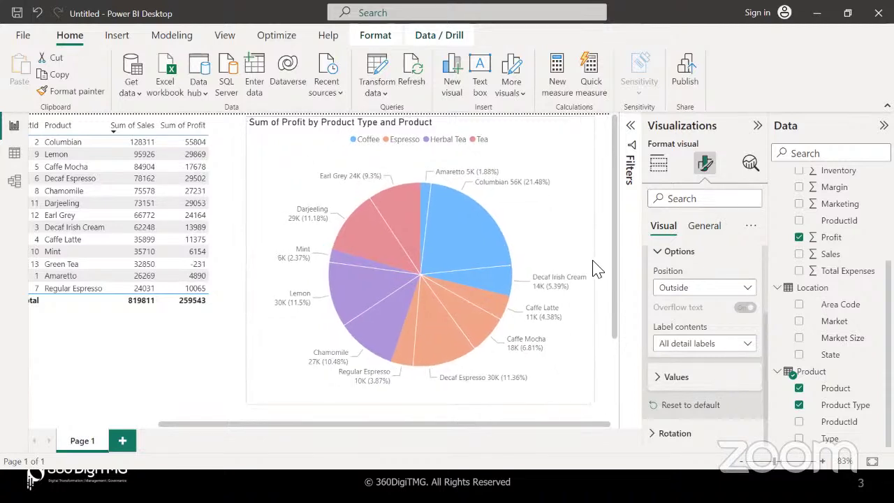
# Try Category and Data value as the detail label contents, and set them to Percent of total.
pyautogui.click(747, 345)
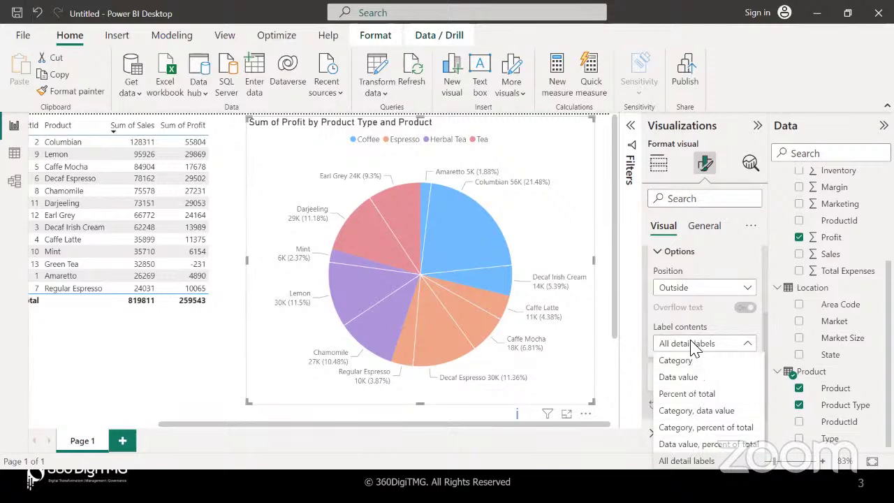
pyautogui.click(698, 365)
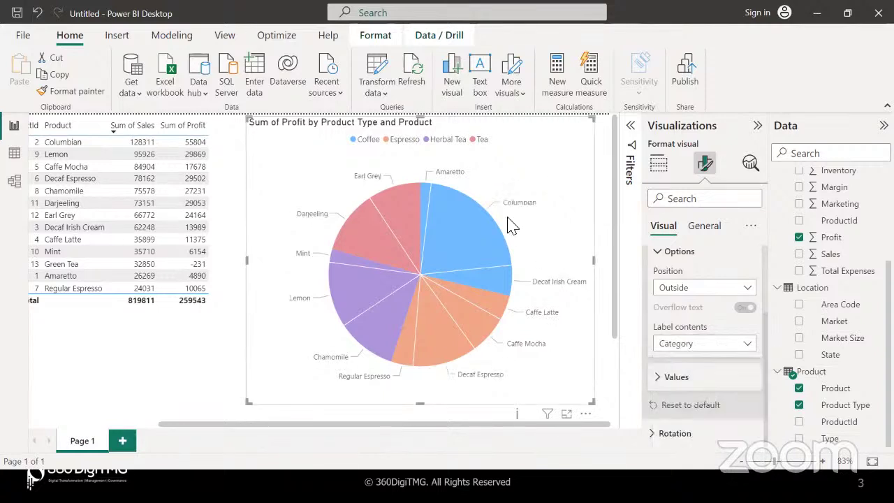
pyautogui.click(692, 345)
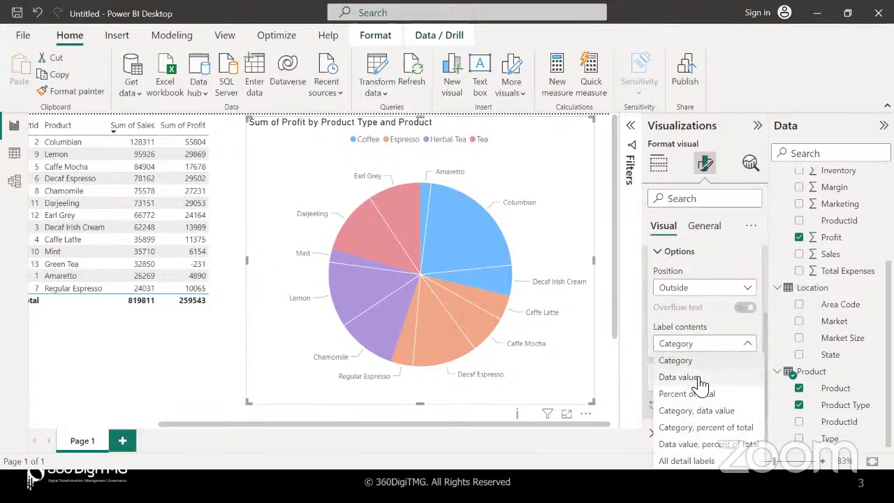
pyautogui.click(701, 378)
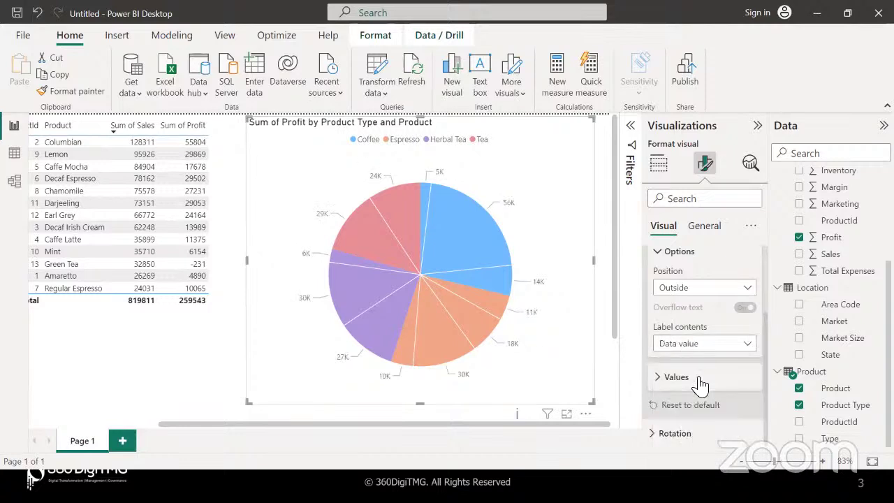
pyautogui.click(688, 344)
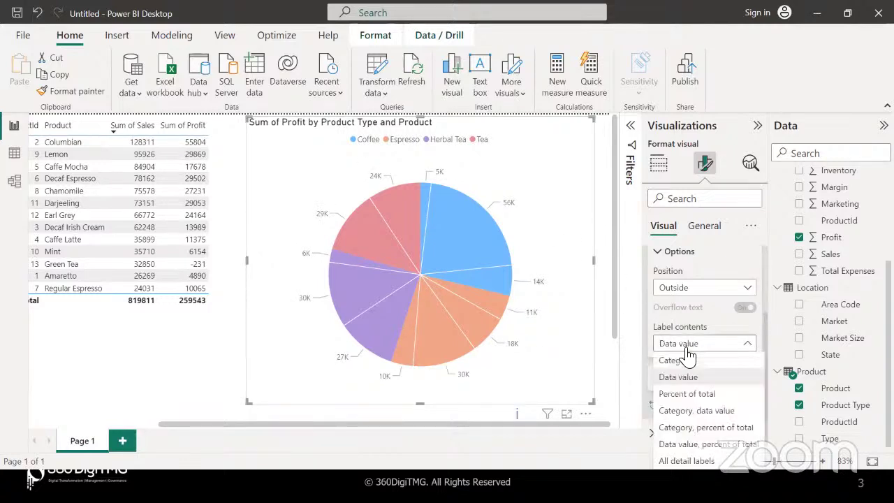
pyautogui.click(697, 394)
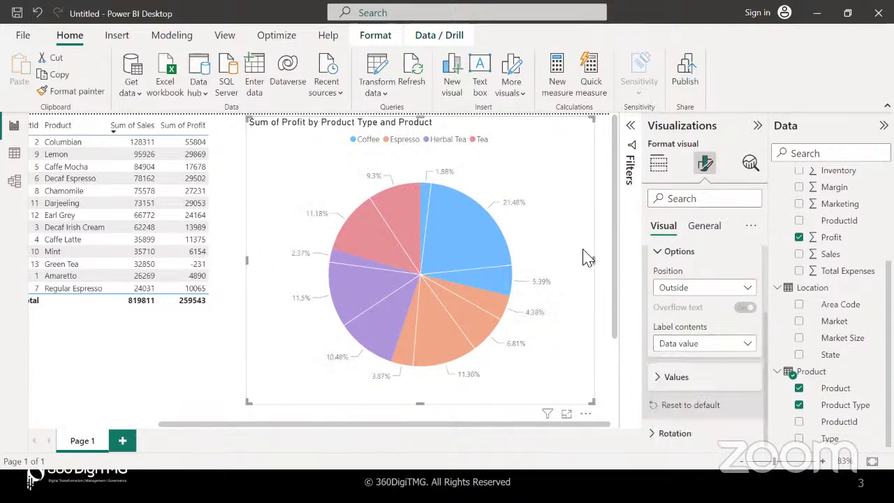
# Set the pie chart's detail label contents to All detail labels.
pyautogui.click(699, 350)
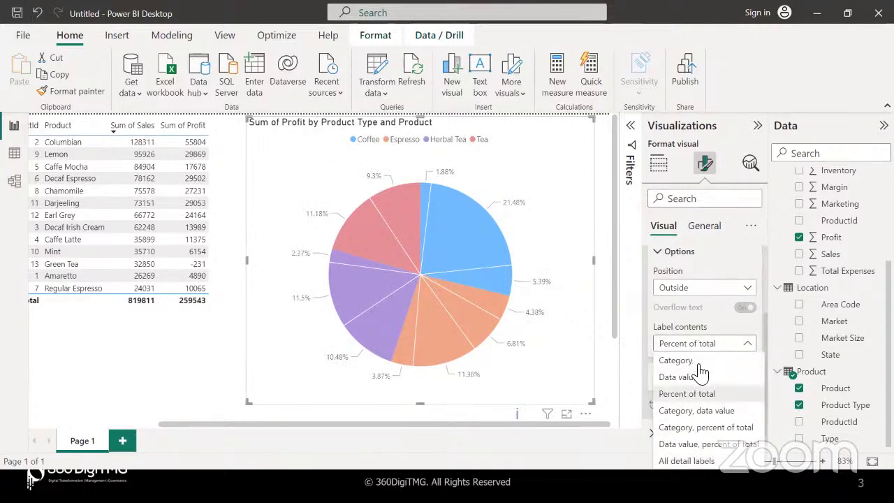
pyautogui.click(693, 461)
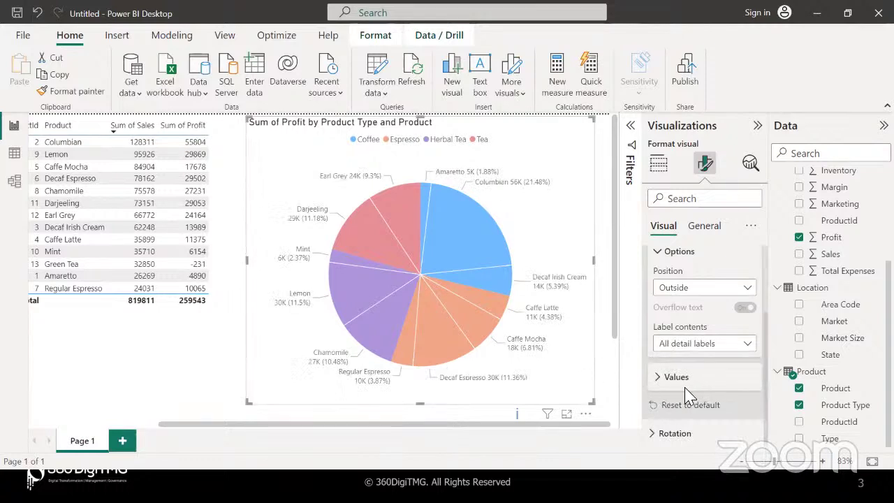
pyautogui.scroll(2, 683, 395)
pyautogui.scroll(-2, 674, 397)
# Set the display units of the detail label values to None.
pyautogui.click(660, 381)
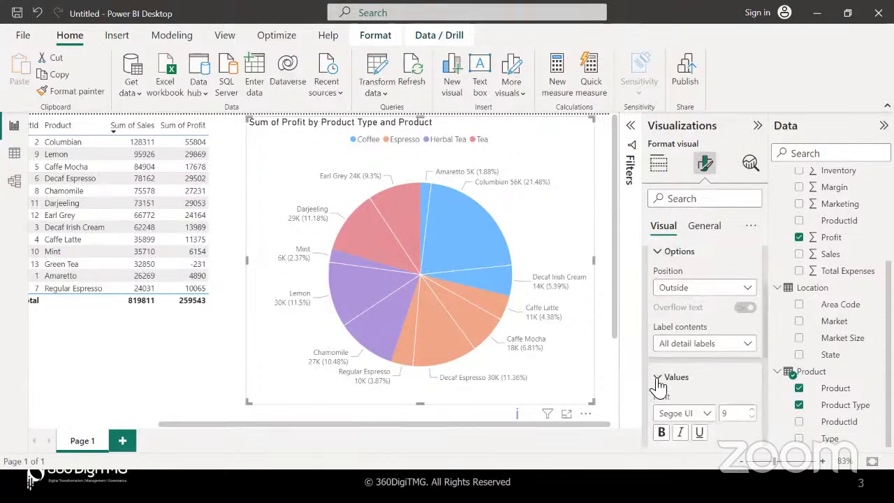
pyautogui.scroll(-3, 657, 387)
pyautogui.scroll(-3, 657, 386)
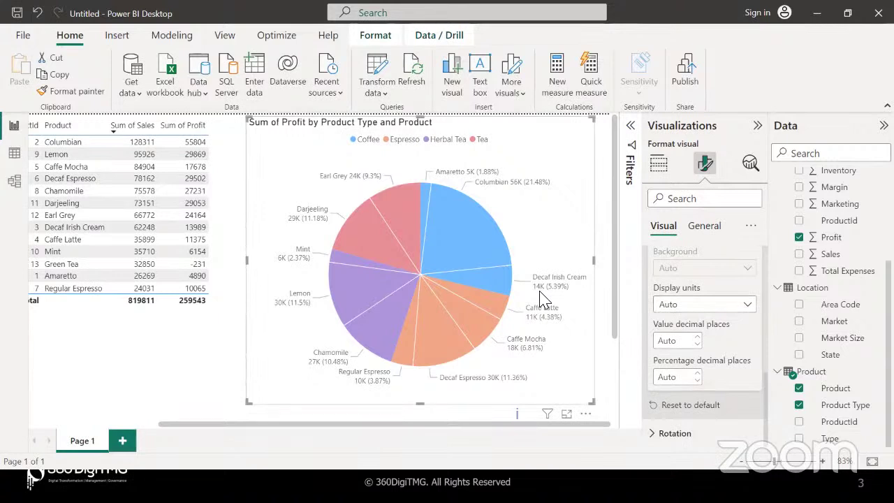
pyautogui.click(685, 305)
pyautogui.click(676, 338)
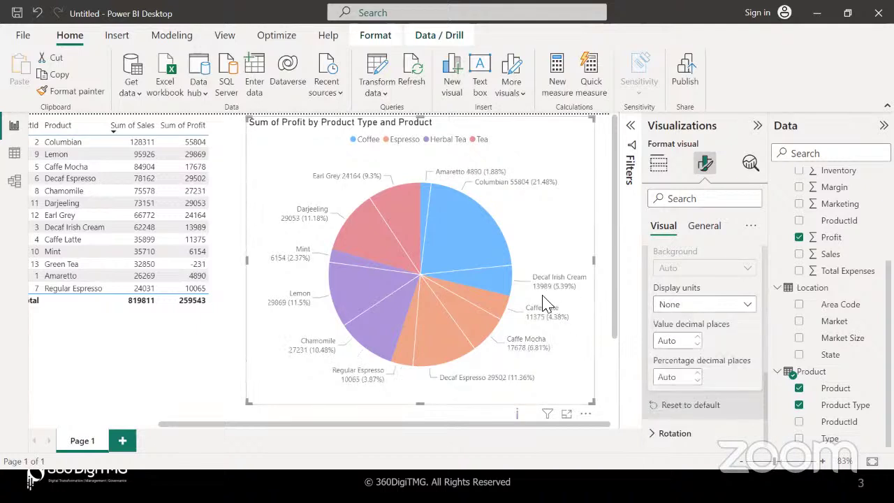
# Try 2 value decimal places for the detail labels, settle on 1, and set the display units to Thousands.
pyautogui.click(698, 340)
pyautogui.write('1')
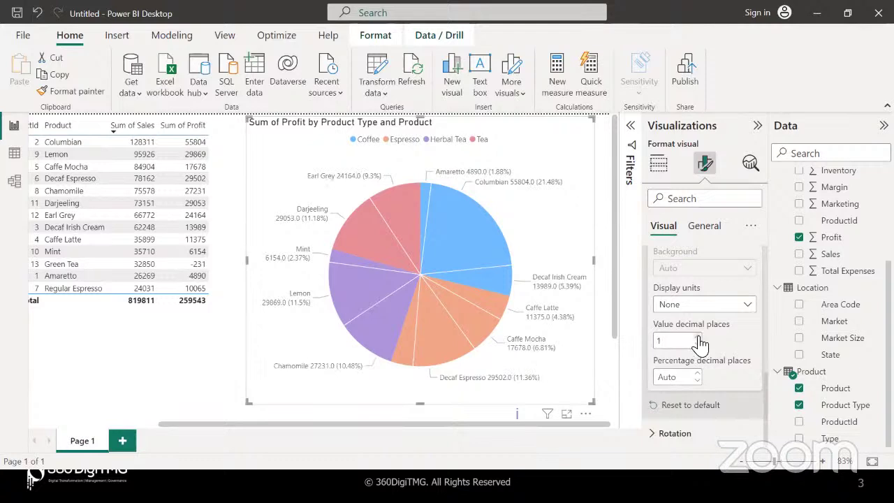
pyautogui.click(698, 337)
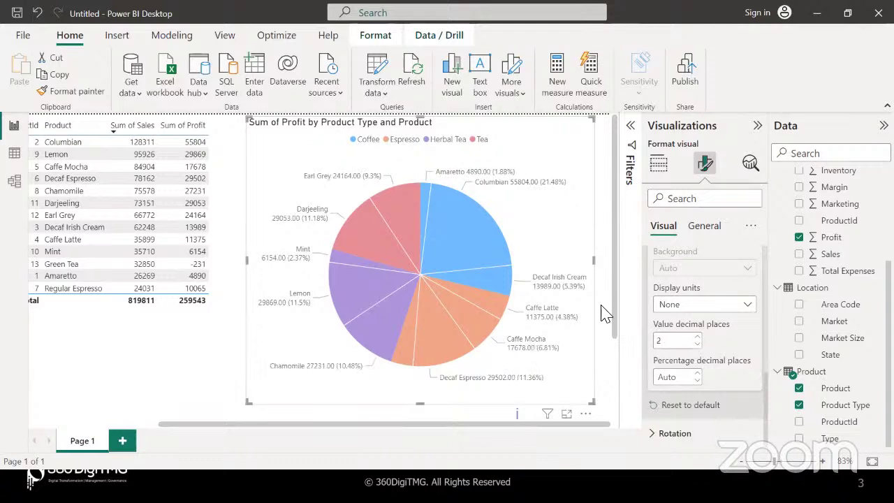
pyautogui.click(698, 345)
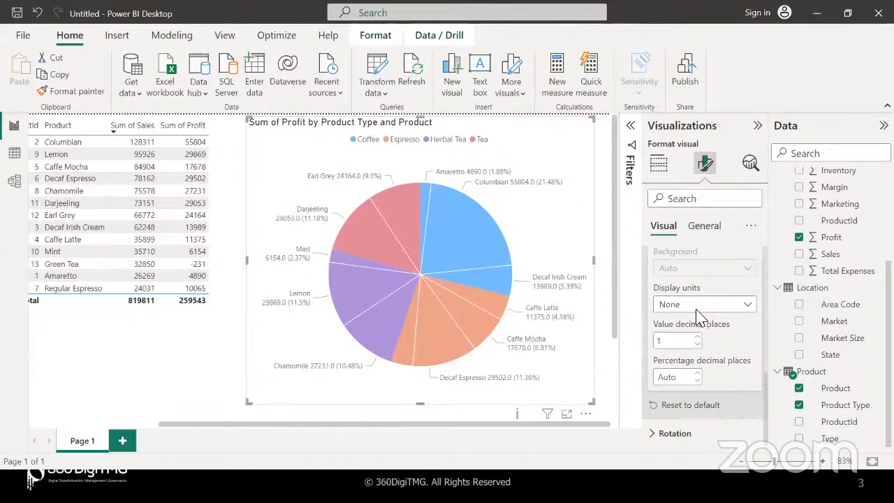
pyautogui.click(696, 309)
pyautogui.click(677, 355)
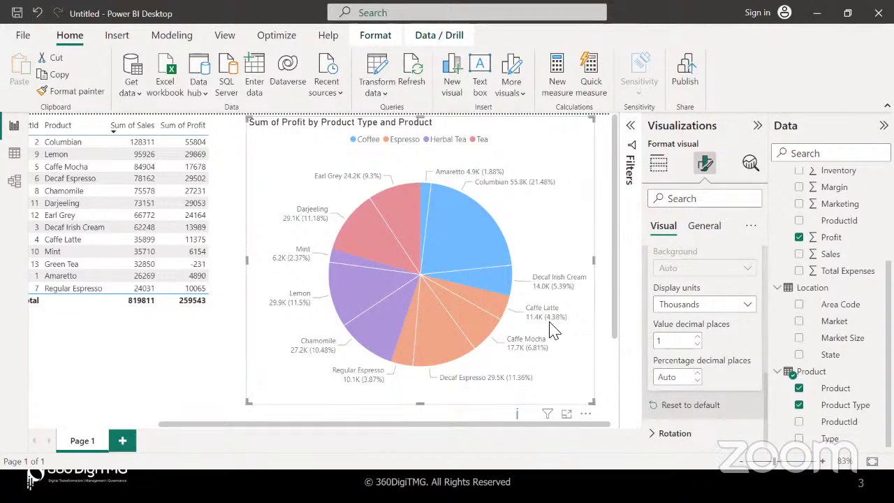
# Try 2 percentage decimal places for the detail labels, set them to 0, and collapse the detail label settings.
pyautogui.click(697, 379)
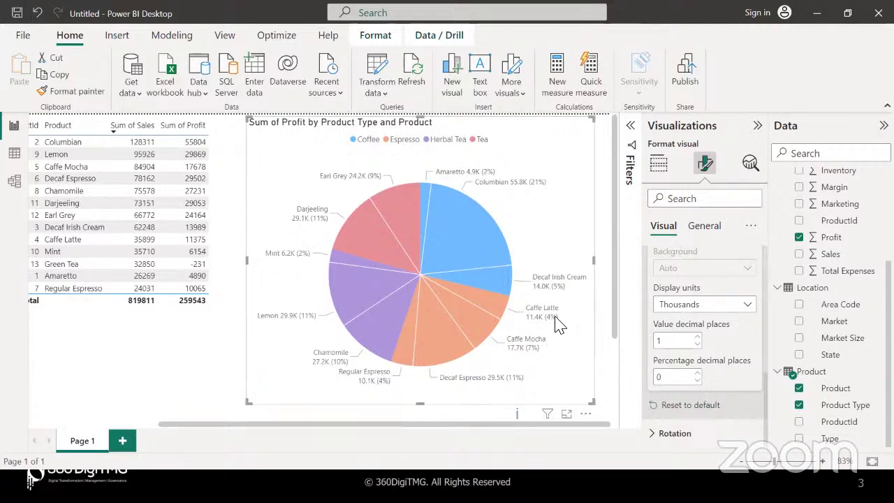
pyautogui.click(699, 374)
pyautogui.click(699, 373)
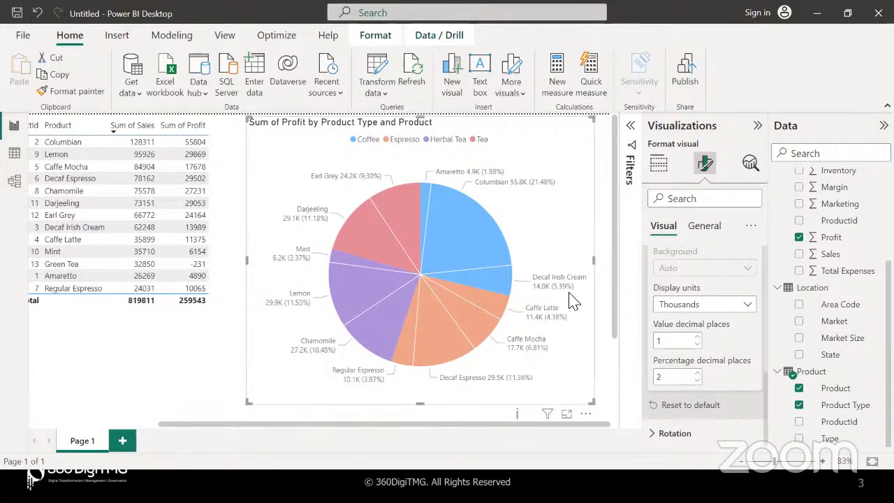
pyautogui.click(690, 404)
pyautogui.scroll(5, 683, 314)
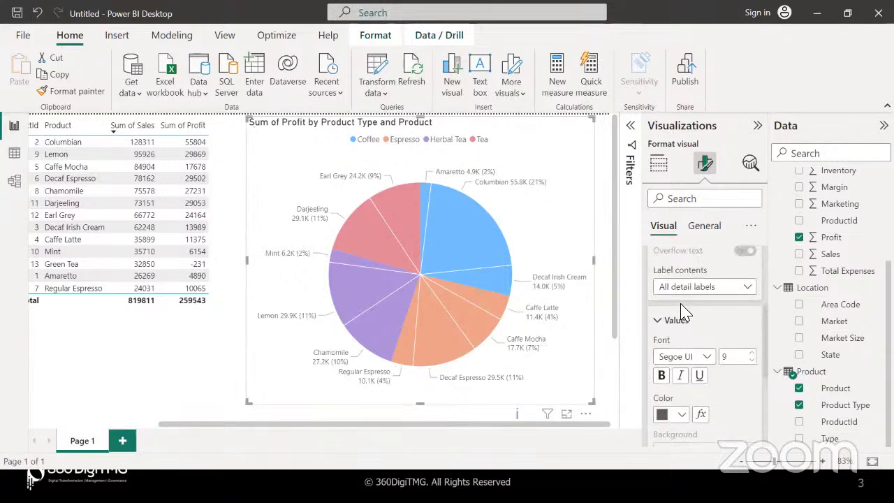
pyautogui.scroll(3, 656, 323)
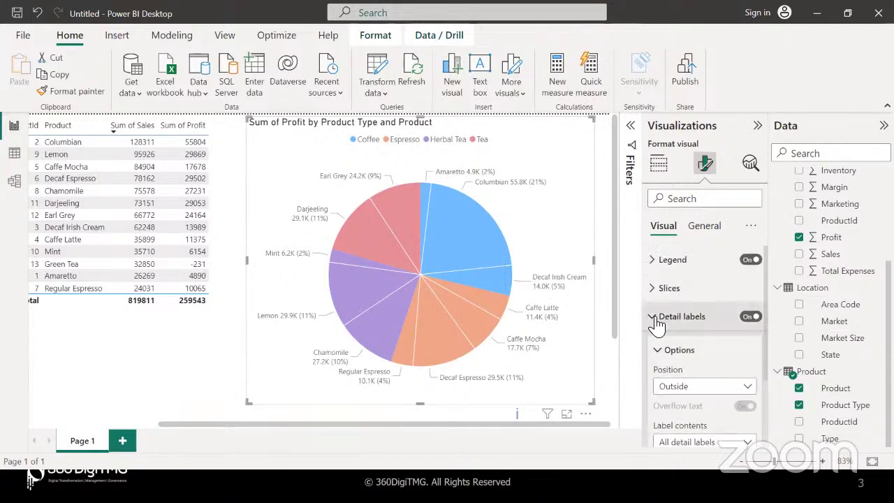
pyautogui.click(656, 320)
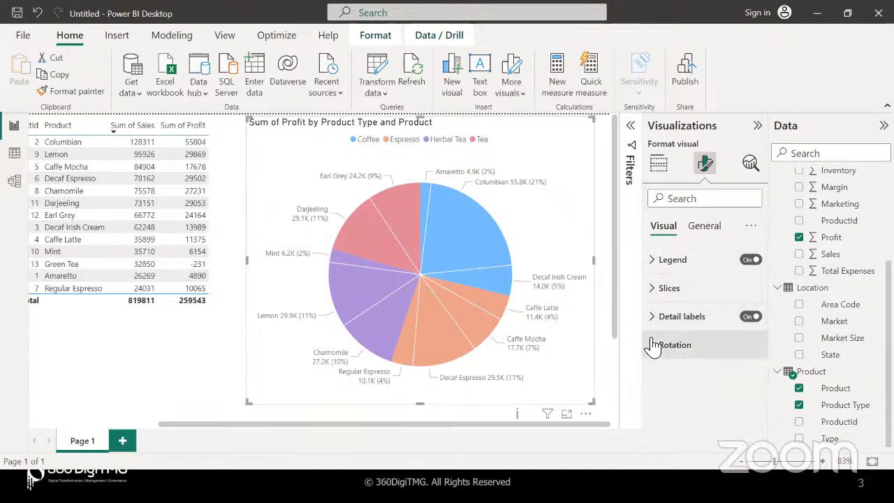
# Rotate the pie chart's slices to 21° and collapse the rotation settings.
pyautogui.click(654, 346)
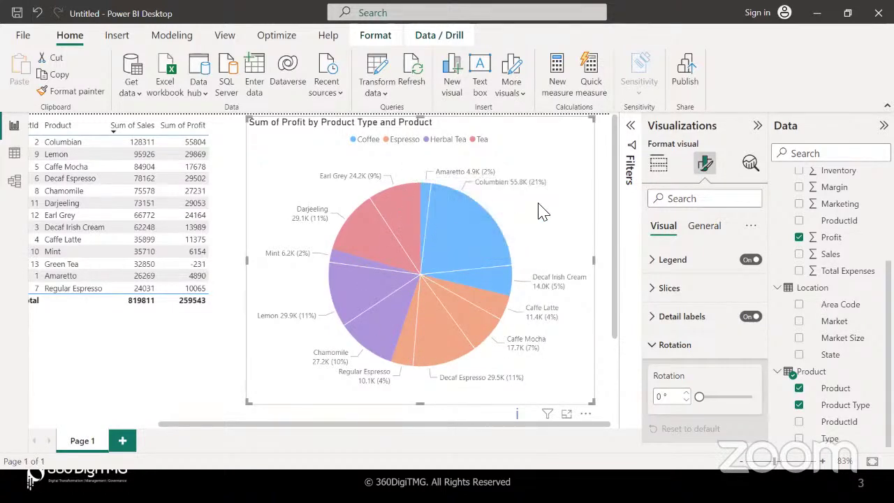
pyautogui.click(687, 392)
pyautogui.click(687, 393)
pyautogui.click(687, 392)
pyautogui.click(687, 392)
pyautogui.click(687, 393)
pyautogui.click(687, 393)
pyautogui.click(686, 392)
pyautogui.click(686, 392)
pyautogui.click(687, 393)
pyautogui.click(686, 393)
pyautogui.click(687, 392)
pyautogui.click(686, 393)
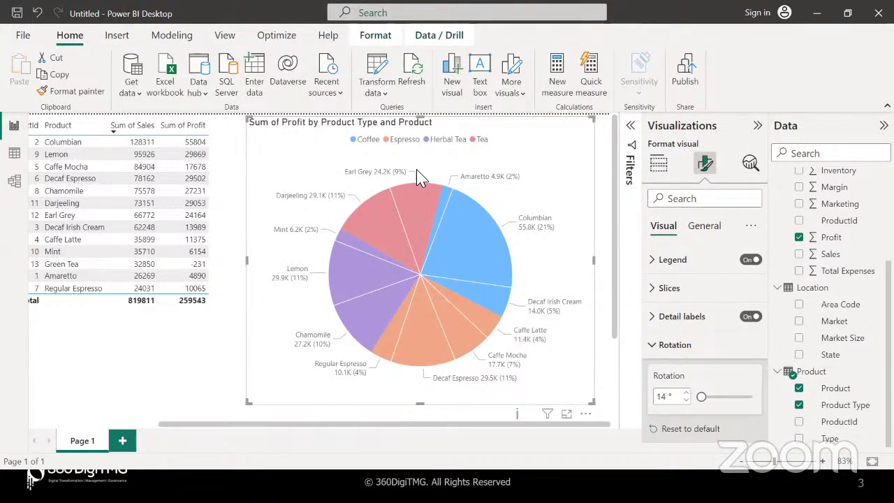
pyautogui.click(687, 393)
pyautogui.click(687, 393)
pyautogui.click(687, 393)
pyautogui.click(688, 394)
pyautogui.click(687, 393)
pyautogui.click(688, 393)
pyautogui.click(688, 393)
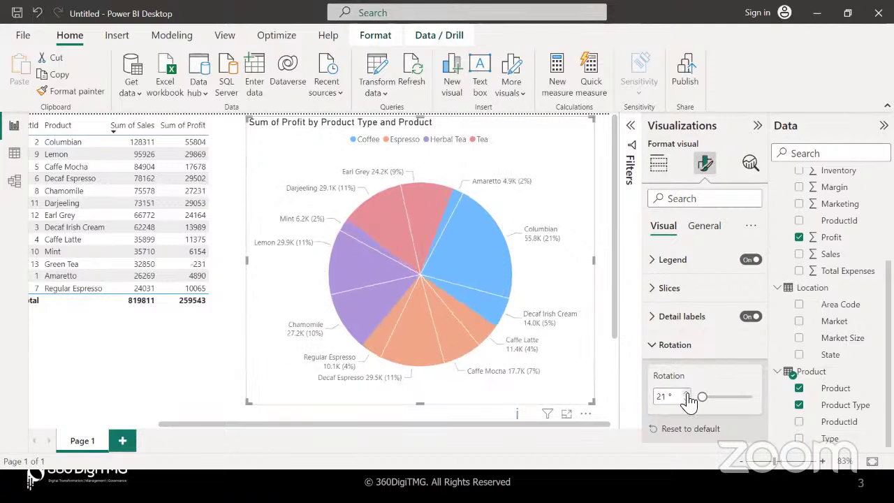
pyautogui.click(652, 347)
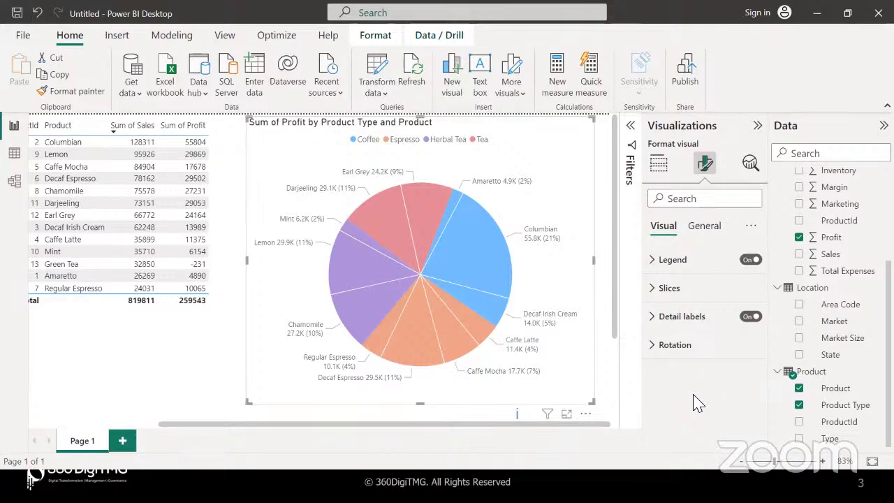
# Switch to the slide presentation showing the Day 6 agenda.
pyautogui.hotkey('alt', 'Tab')
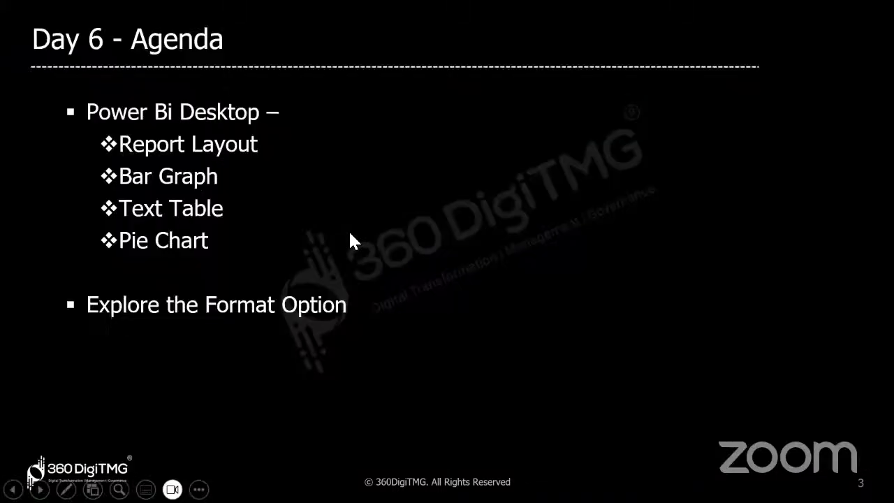